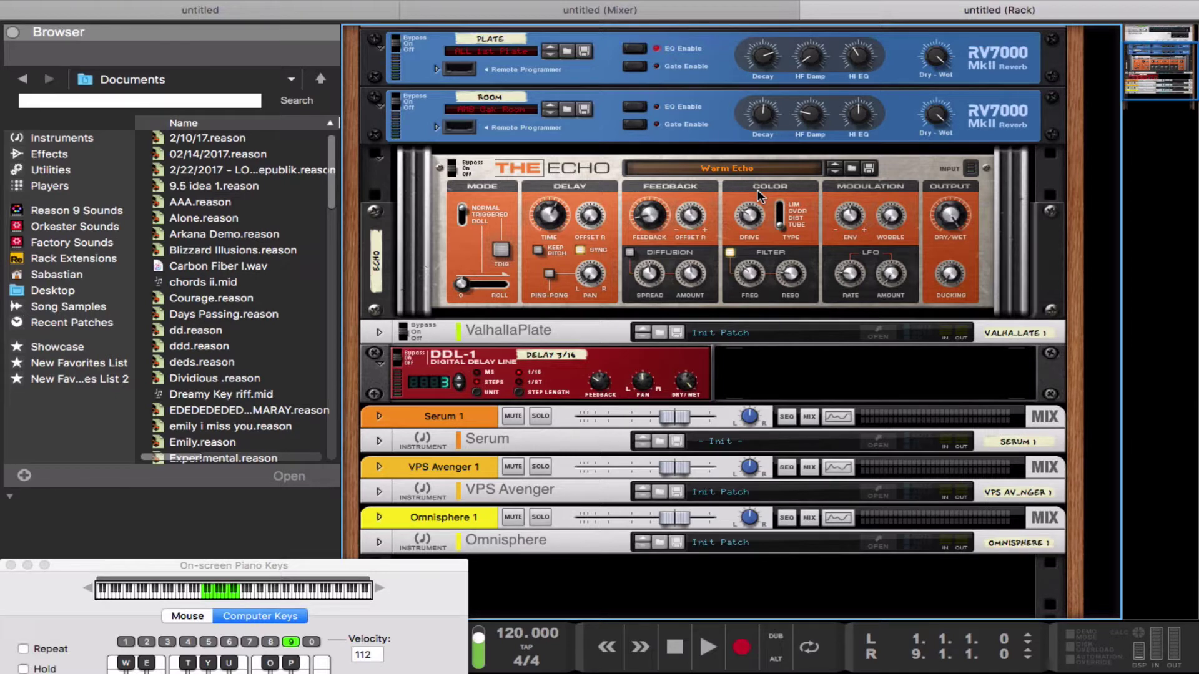
# Step: Inspect the insert FX section of the Serum 1 mix channel and collapse the channel again
pyautogui.moveTo(1188, 58); pyautogui.dragTo(1190, 80)
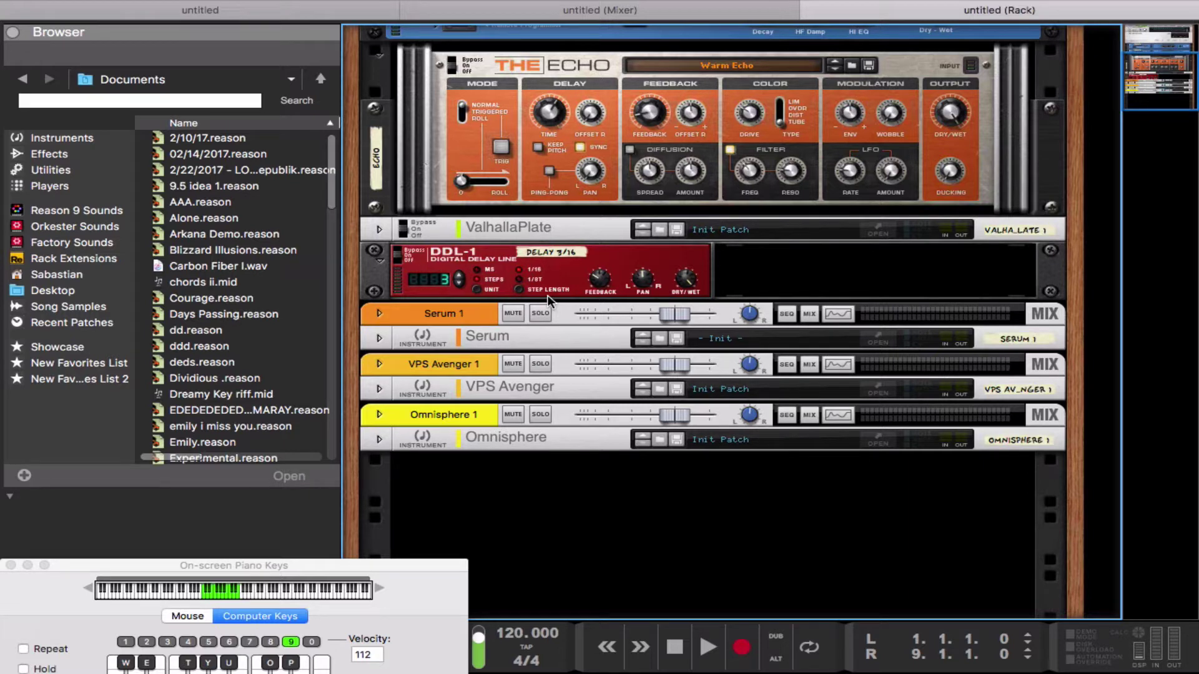
pyautogui.click(379, 313)
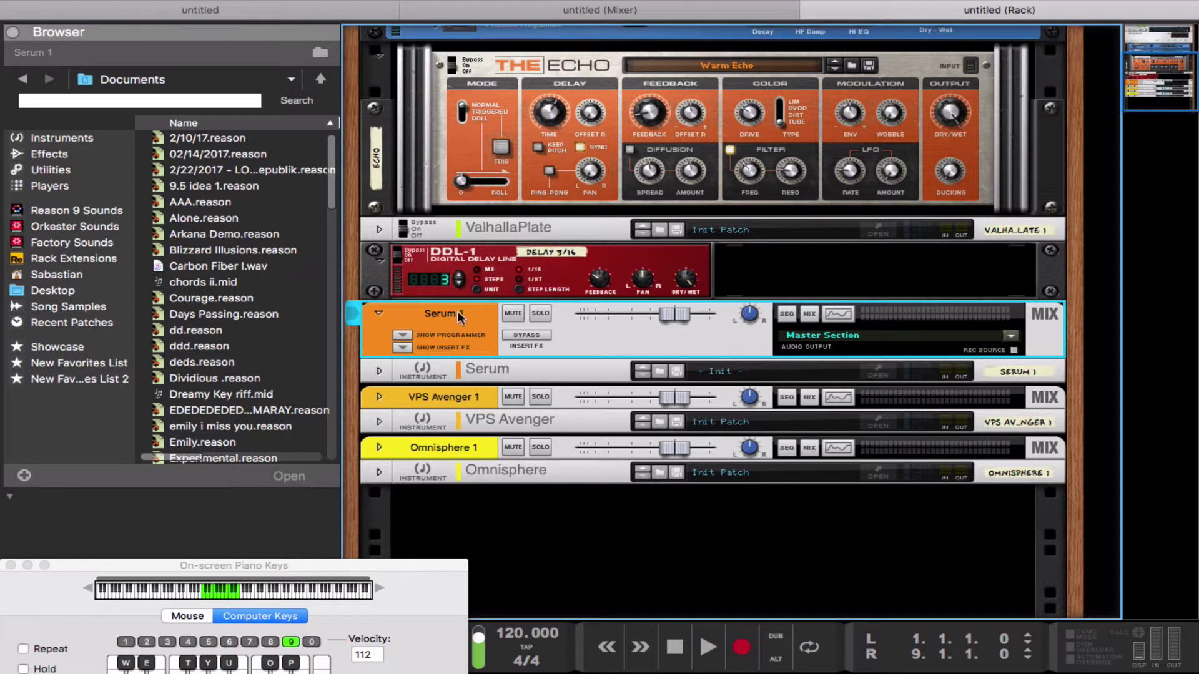
pyautogui.click(401, 348)
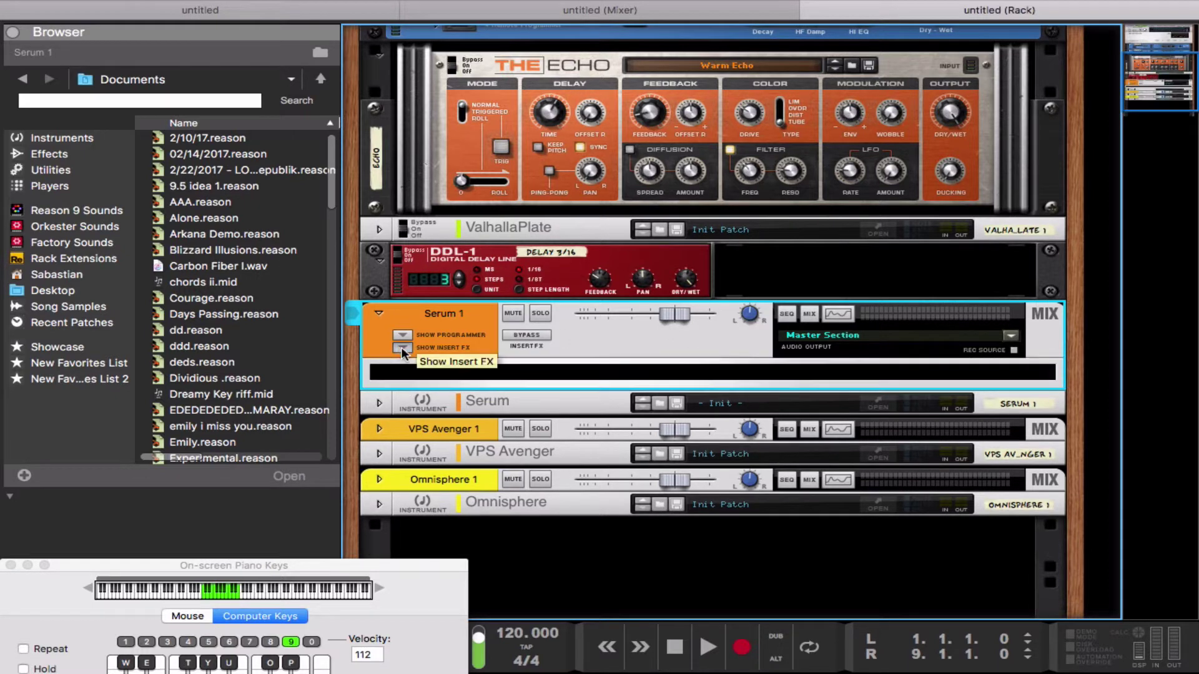
pyautogui.click(401, 347)
pyautogui.click(379, 313)
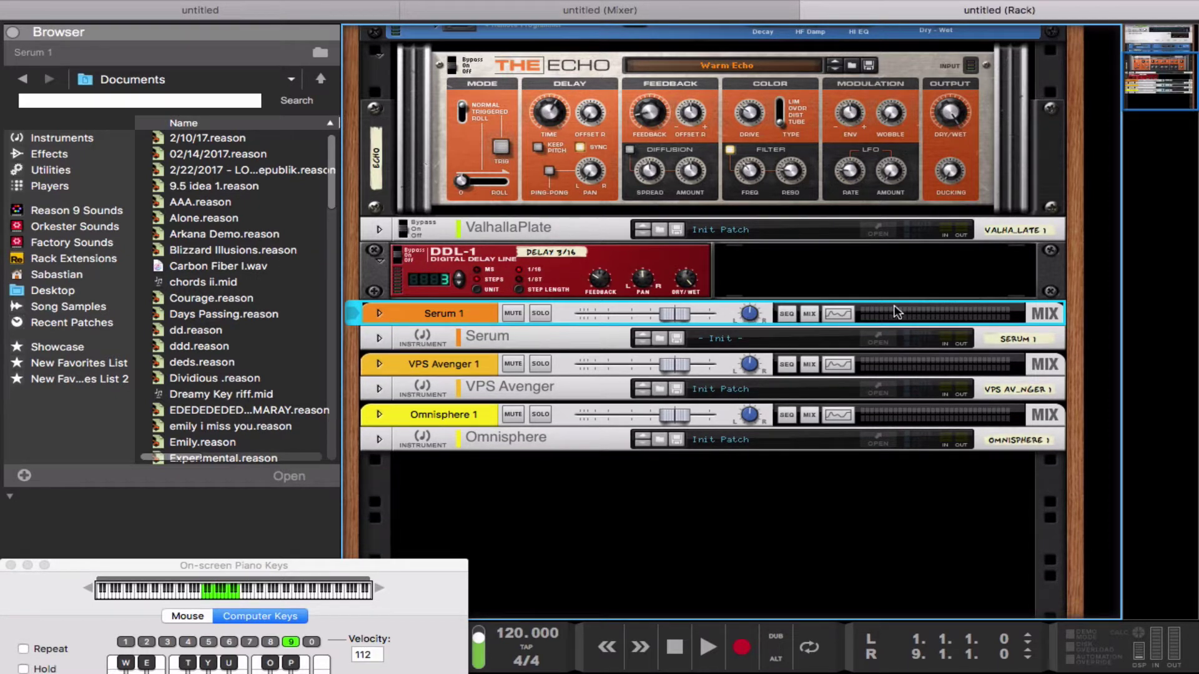
# Step: Open the Serum instrument's plugin interface and collapse the browser to free up space
pyautogui.click(879, 339)
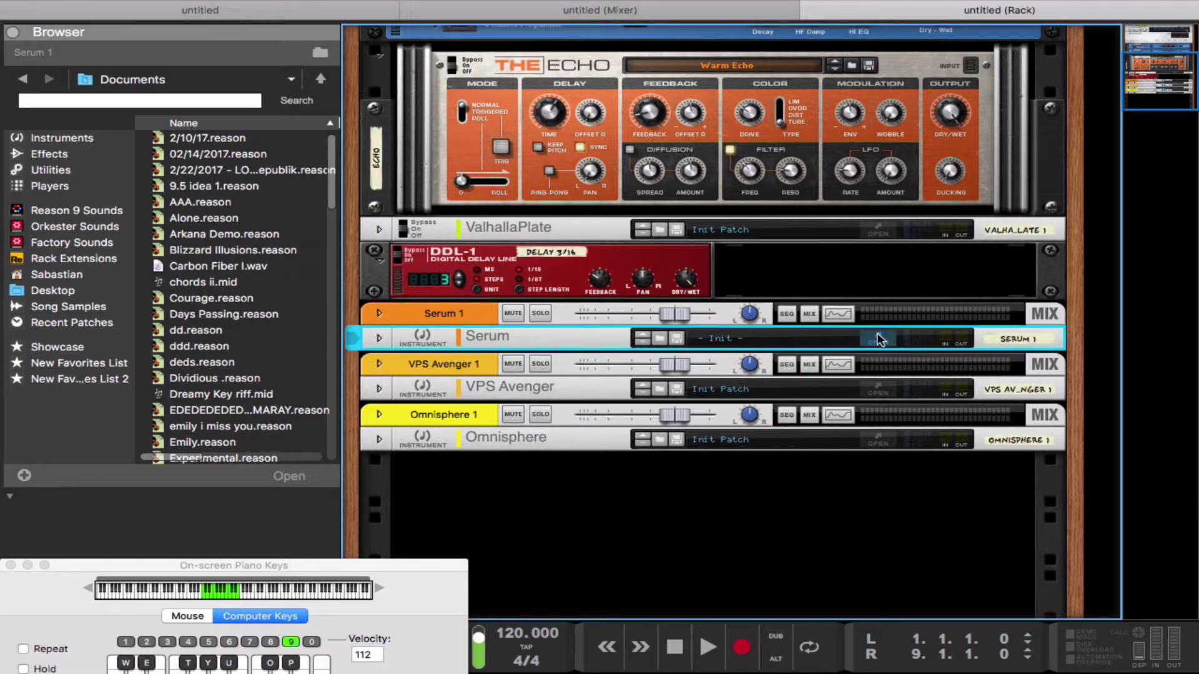
pyautogui.click(879, 339)
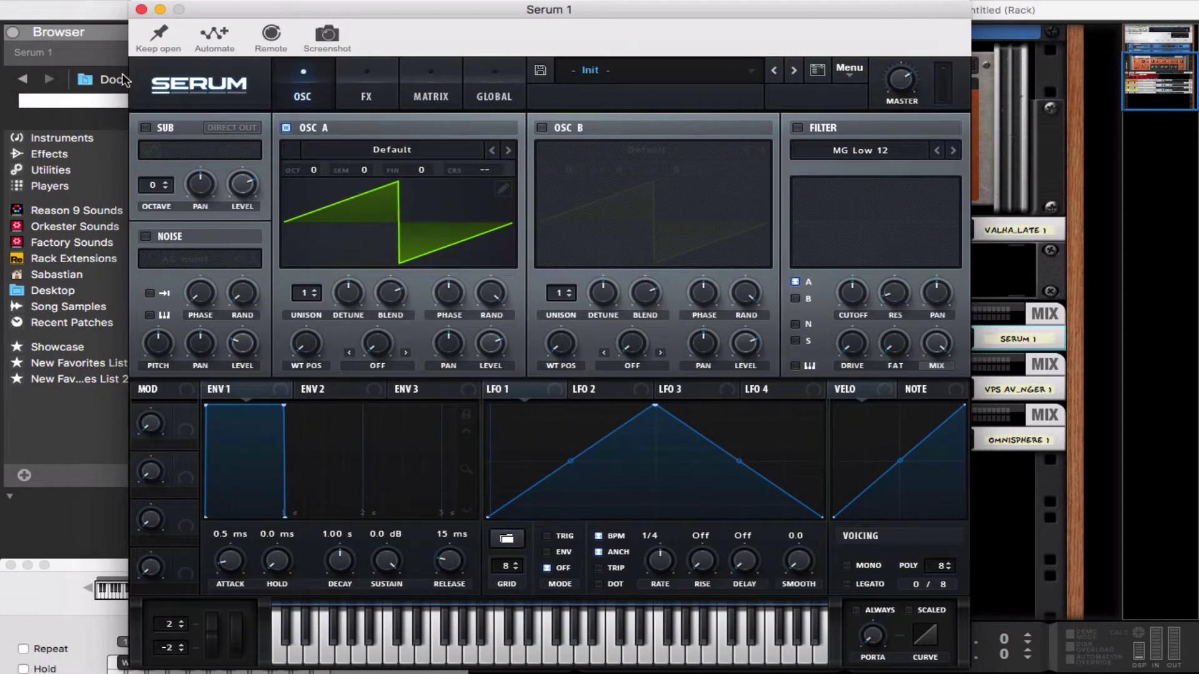
pyautogui.click(12, 31)
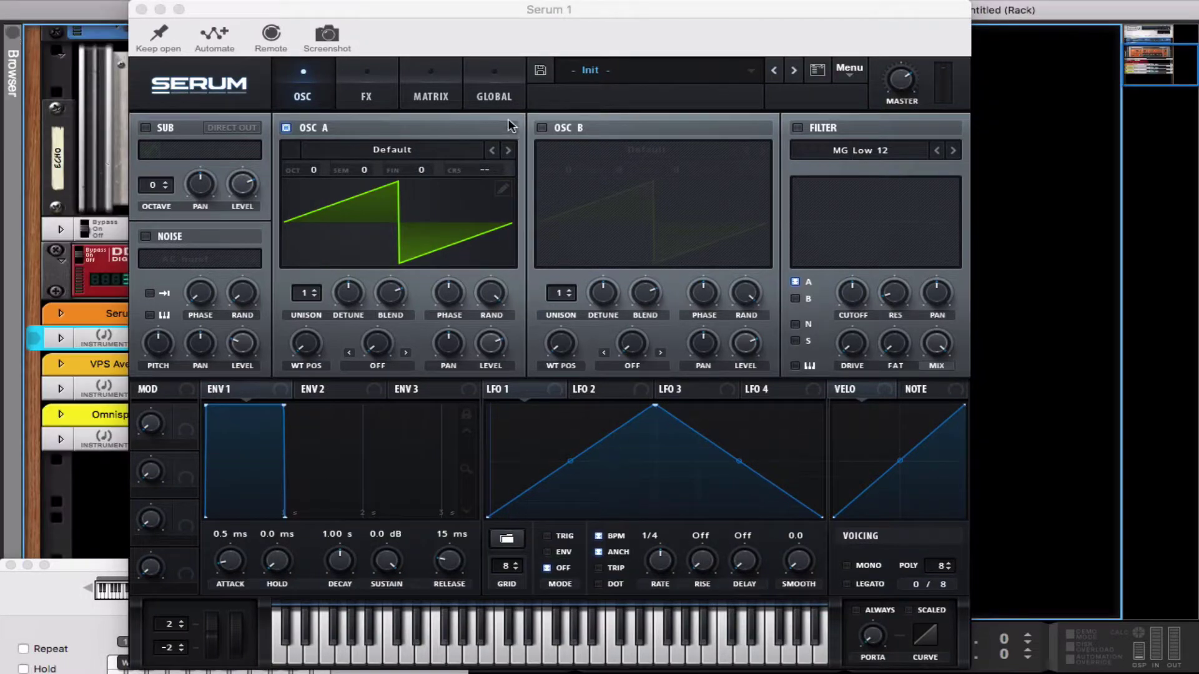
# Step: Open oscillator A's wavetable for editing and draw a custom set of harmonics with one full-height bin
pyautogui.click(503, 189)
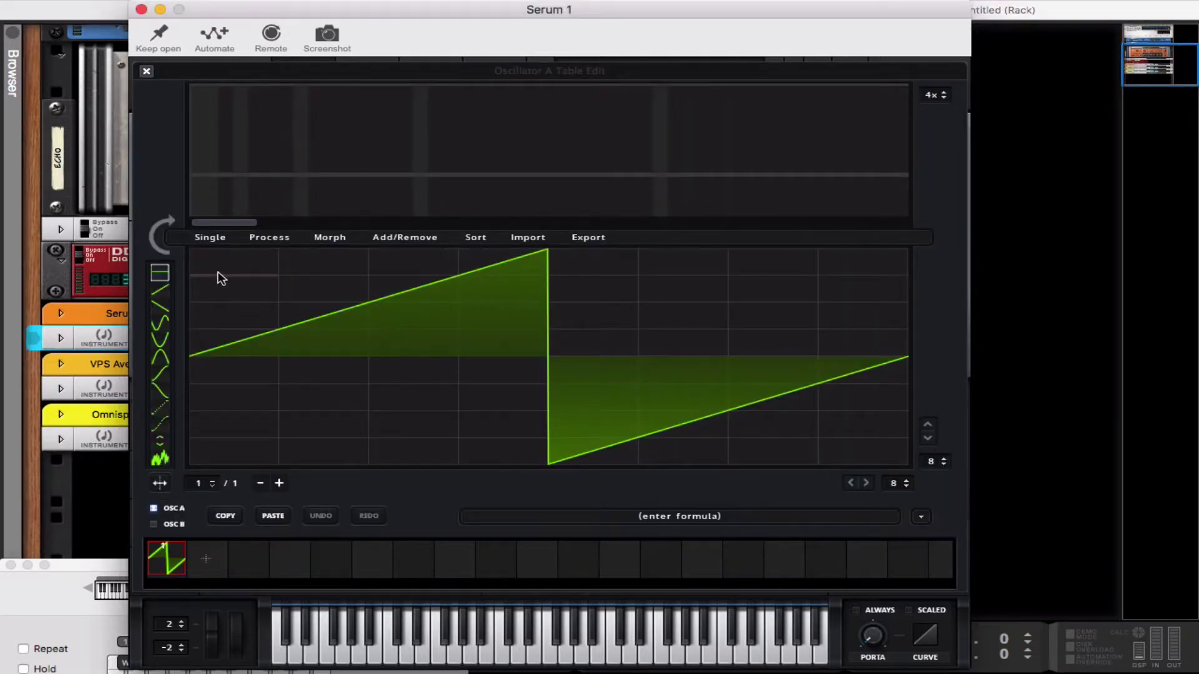
pyautogui.moveTo(206, 135); pyautogui.dragTo(573, 145)
pyautogui.moveTo(362, 136); pyautogui.dragTo(376, 86)
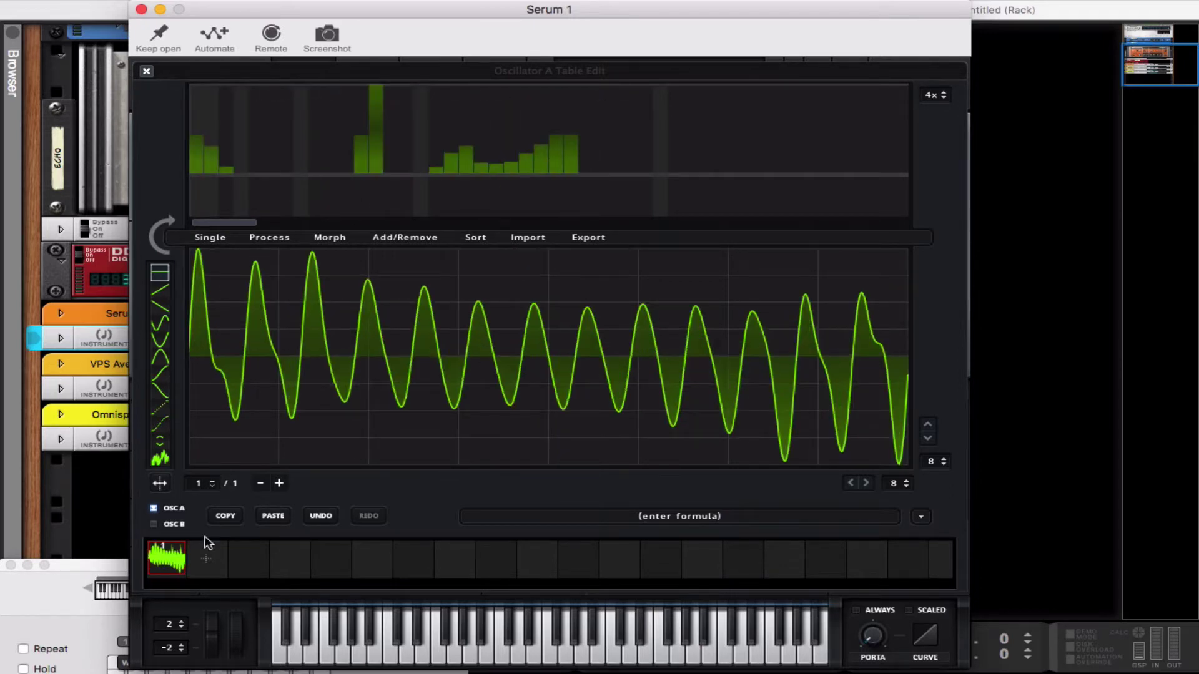
# Step: Add a second frame to oscillator A's wavetable, redraw the first frame's harmonics as smooth rising curves, and close the table editor
pyautogui.click(215, 573)
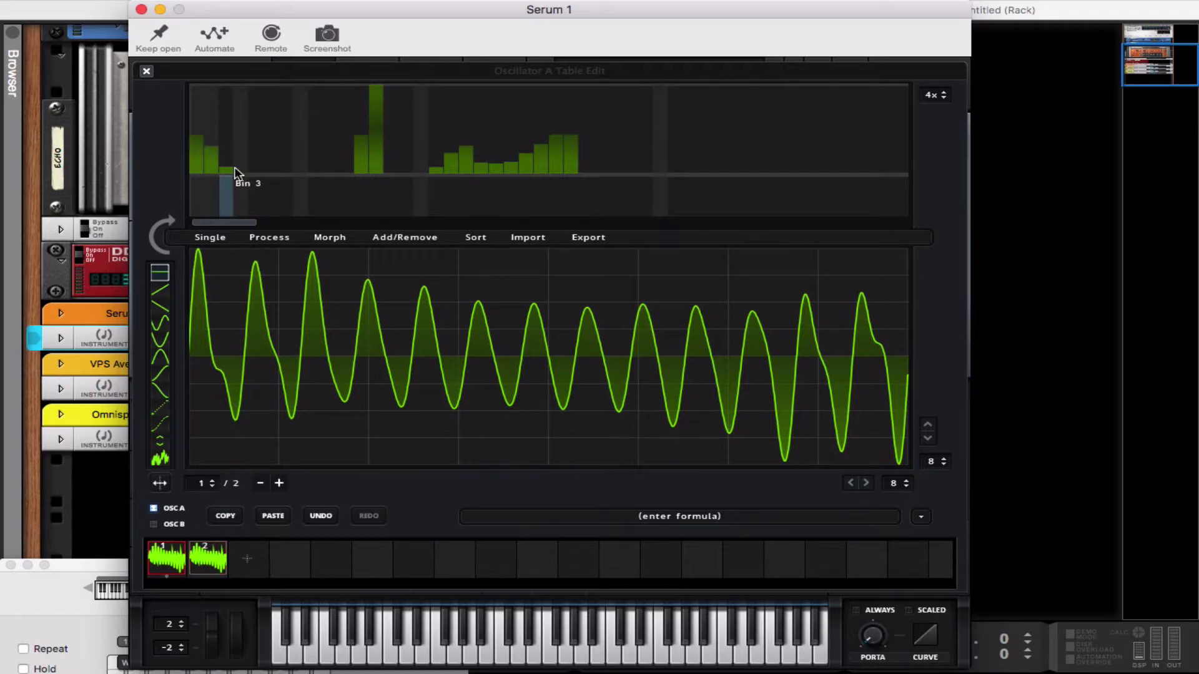
pyautogui.moveTo(250, 138); pyautogui.dragTo(345, 113)
pyautogui.moveTo(424, 124); pyautogui.dragTo(567, 121)
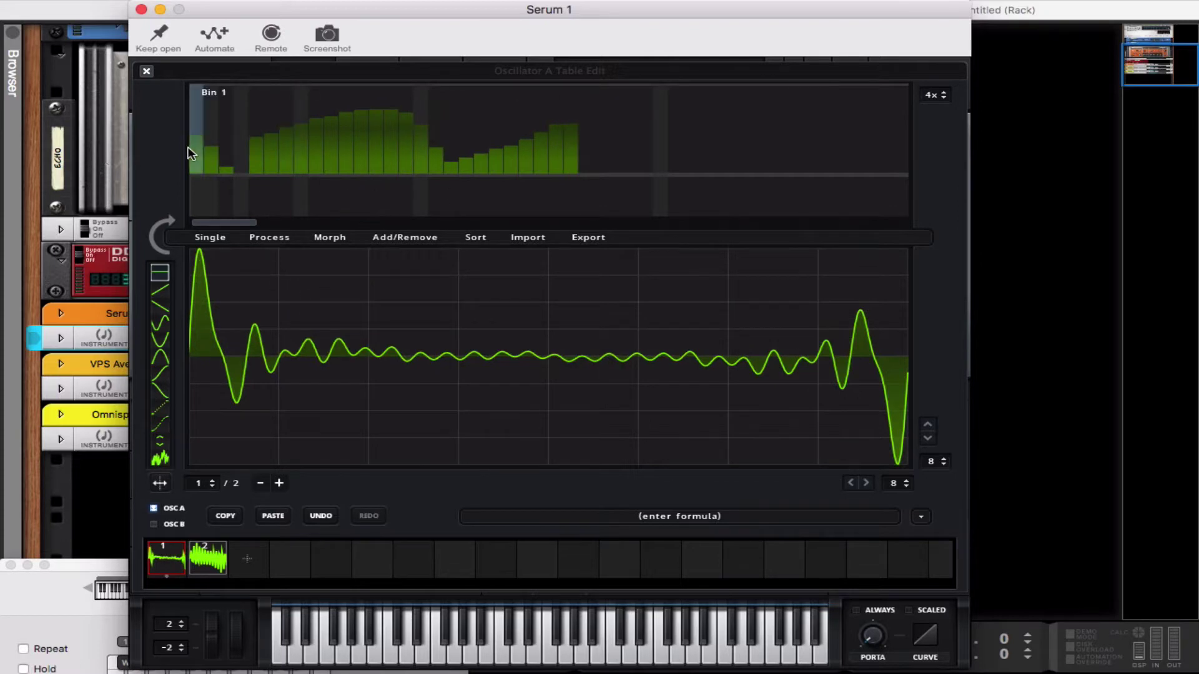
pyautogui.click(146, 70)
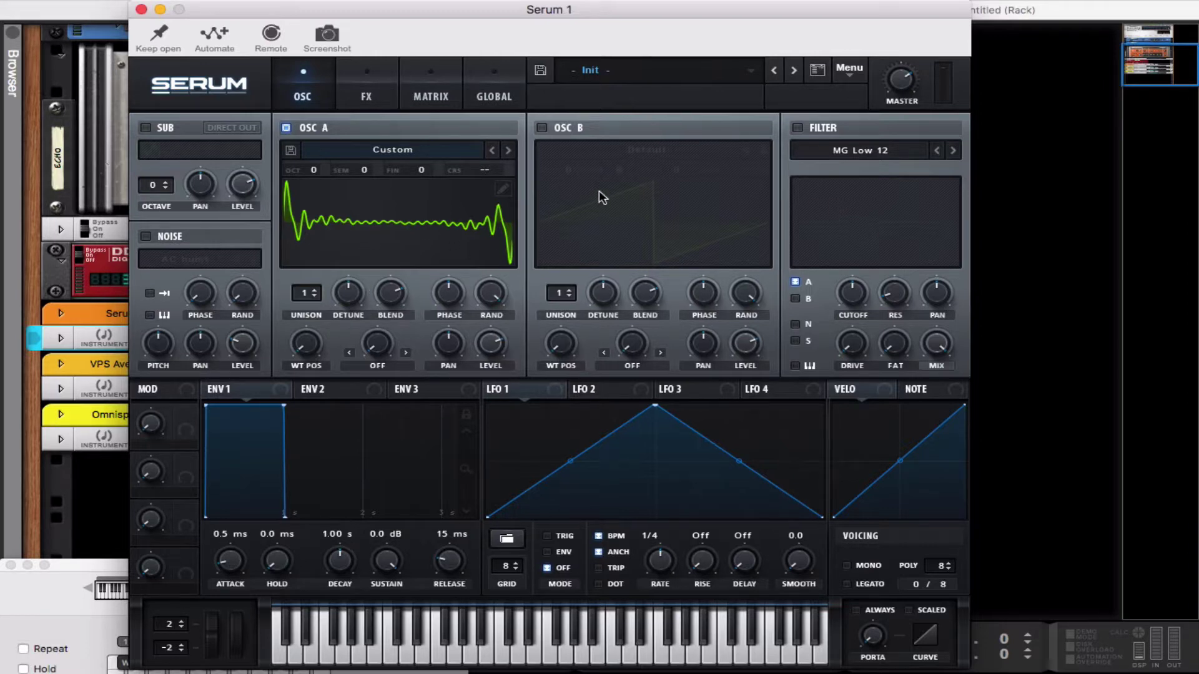
# Step: Glance at Serum's effects page and load the PD - Childhood Friends preset from the Enchanted V1 bank
pyautogui.click(382, 91)
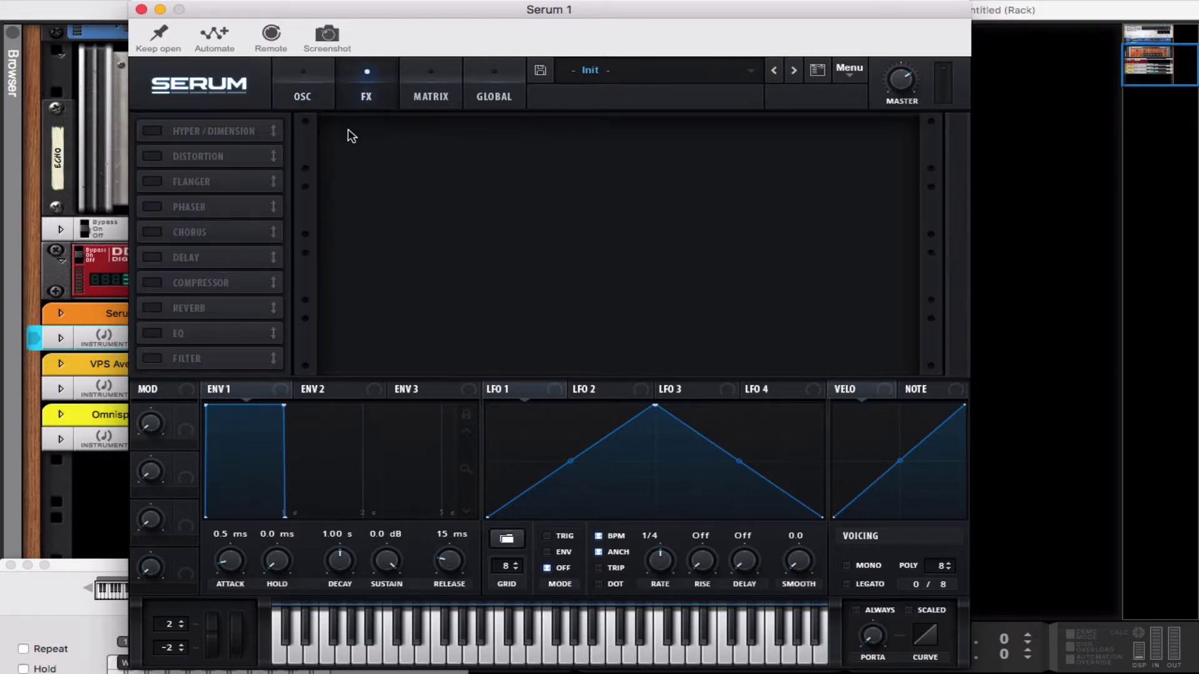
pyautogui.click(309, 94)
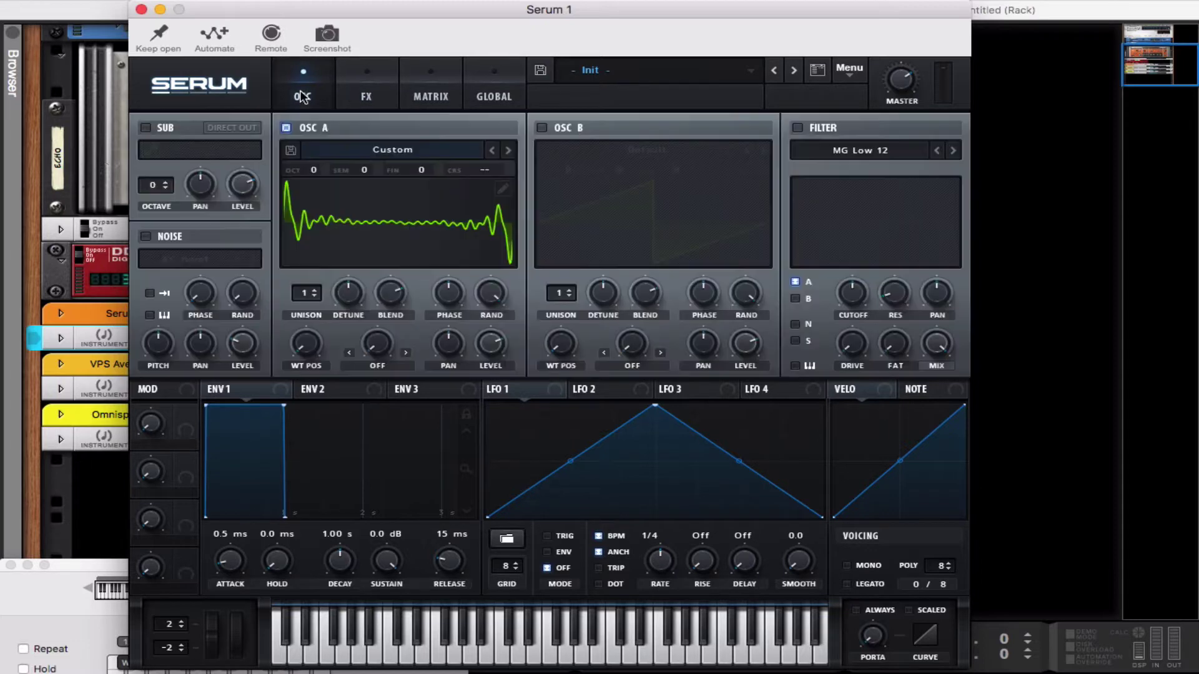
pyautogui.click(750, 73)
pyautogui.moveTo(753, 102)
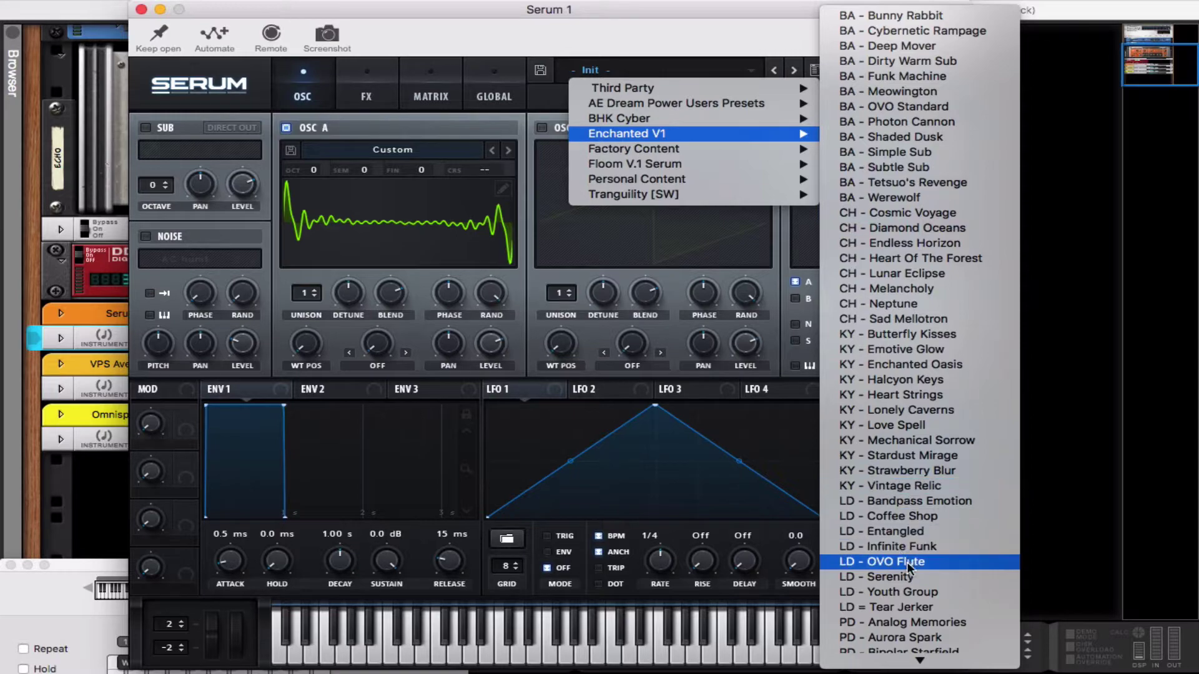
pyautogui.scroll(-8, 897, 537)
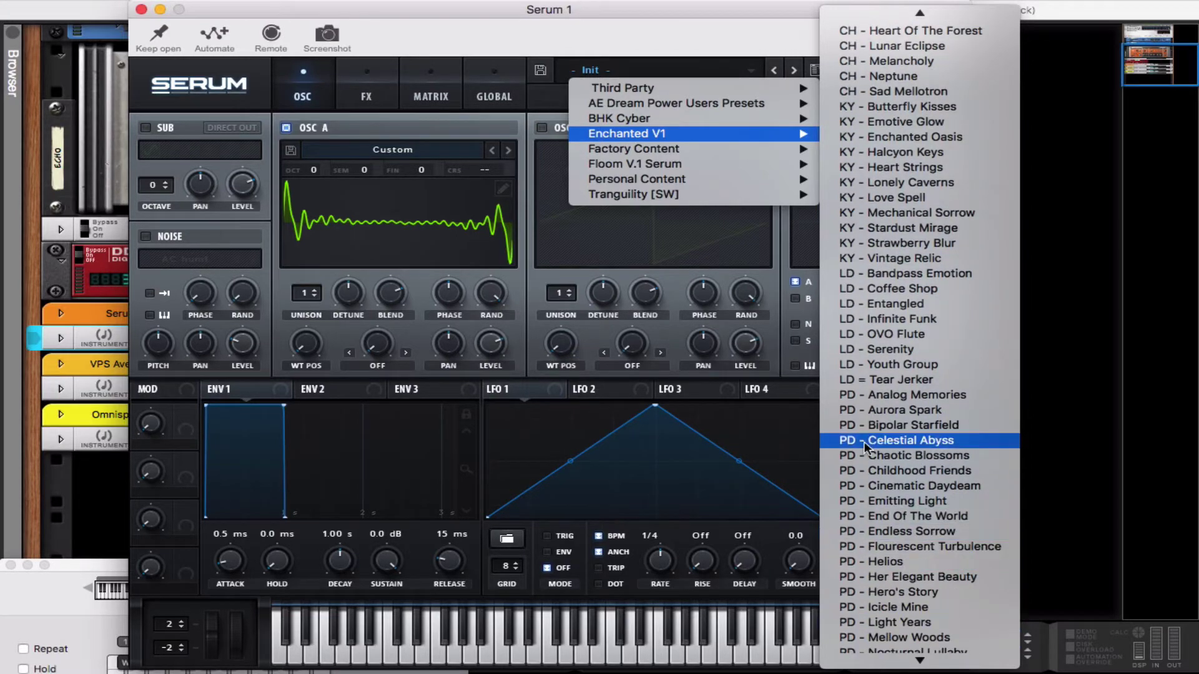
pyautogui.click(880, 470)
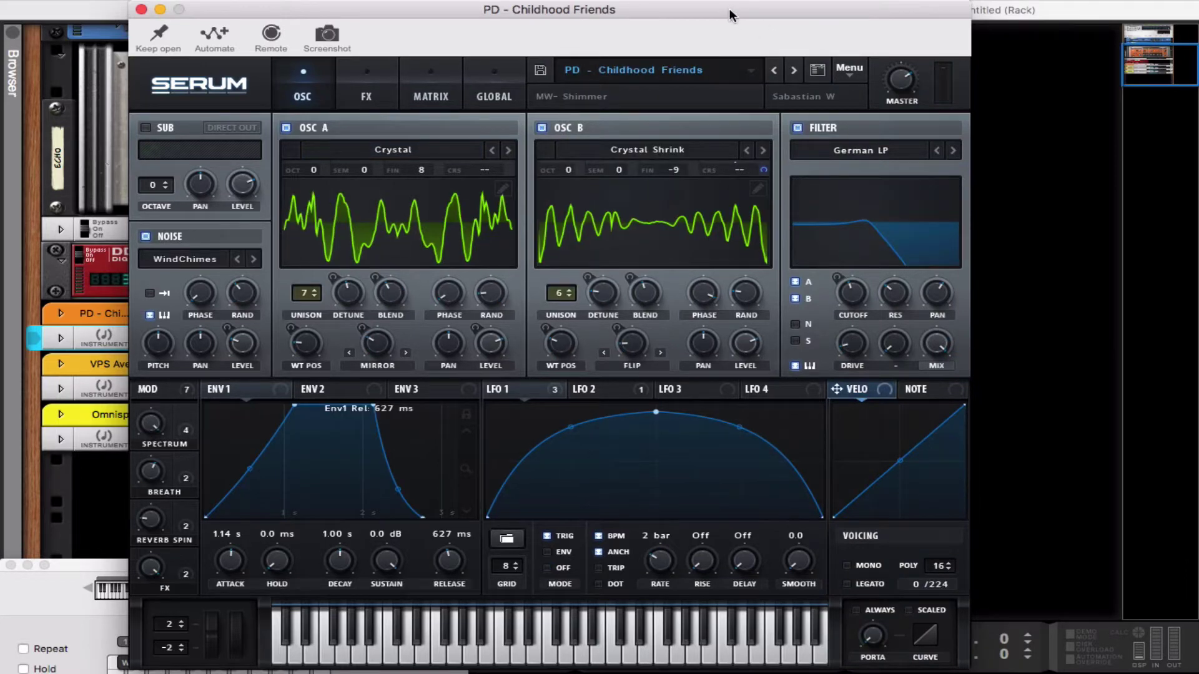
# Step: Shift the Serum window slightly aside and bring the On-screen Piano Keys window fully into view in front of it
pyautogui.moveTo(728, 9); pyautogui.dragTo(762, 6)
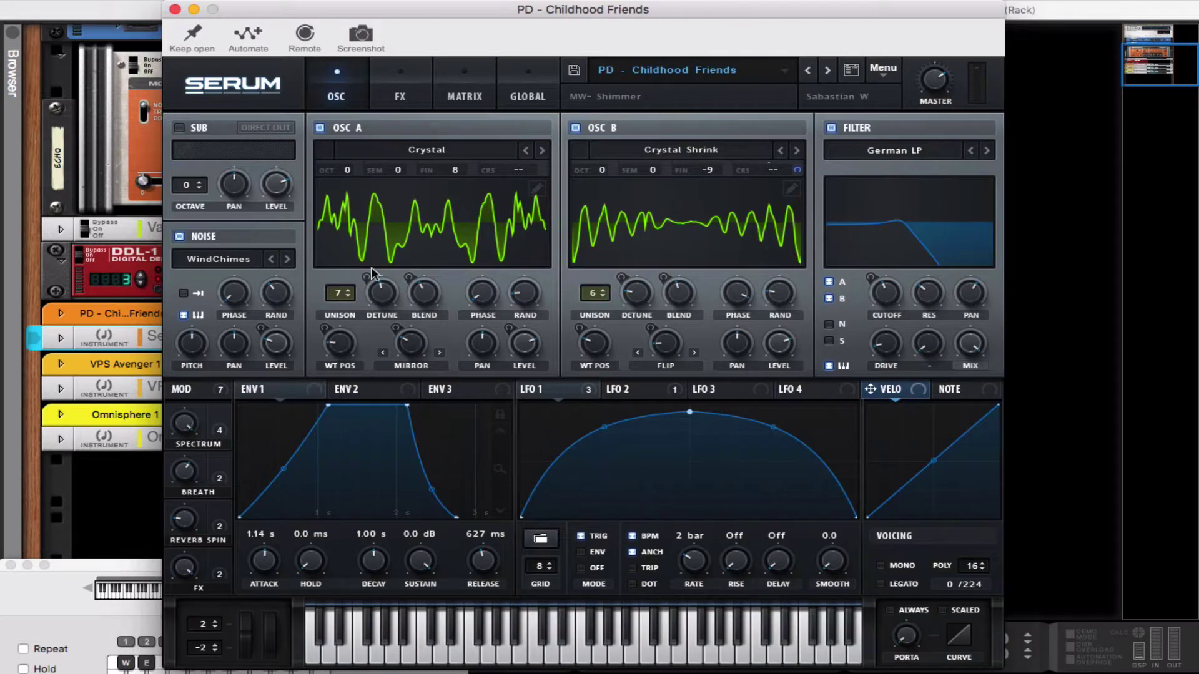
pyautogui.moveTo(187, 423)
pyautogui.mouseDown()
pyautogui.moveTo(211, 556)
pyautogui.moveTo(190, 440)
pyautogui.mouseUp()
pyautogui.moveTo(371, 6)
pyautogui.click(55, 565)
pyautogui.moveTo(54, 565); pyautogui.dragTo(119, 501)
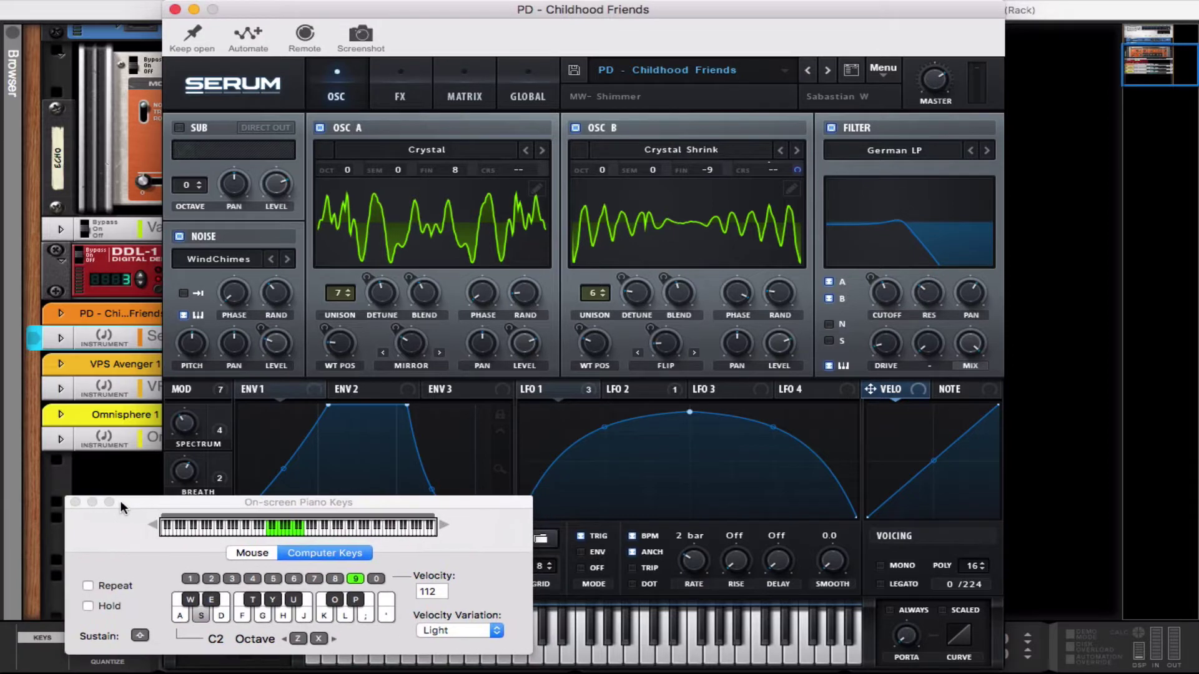
# Step: Return to the Serum device in the rack and play a few notes to audition the Childhood Friends preset
pyautogui.click(137, 338)
pyautogui.press('s')
pyautogui.press('g')
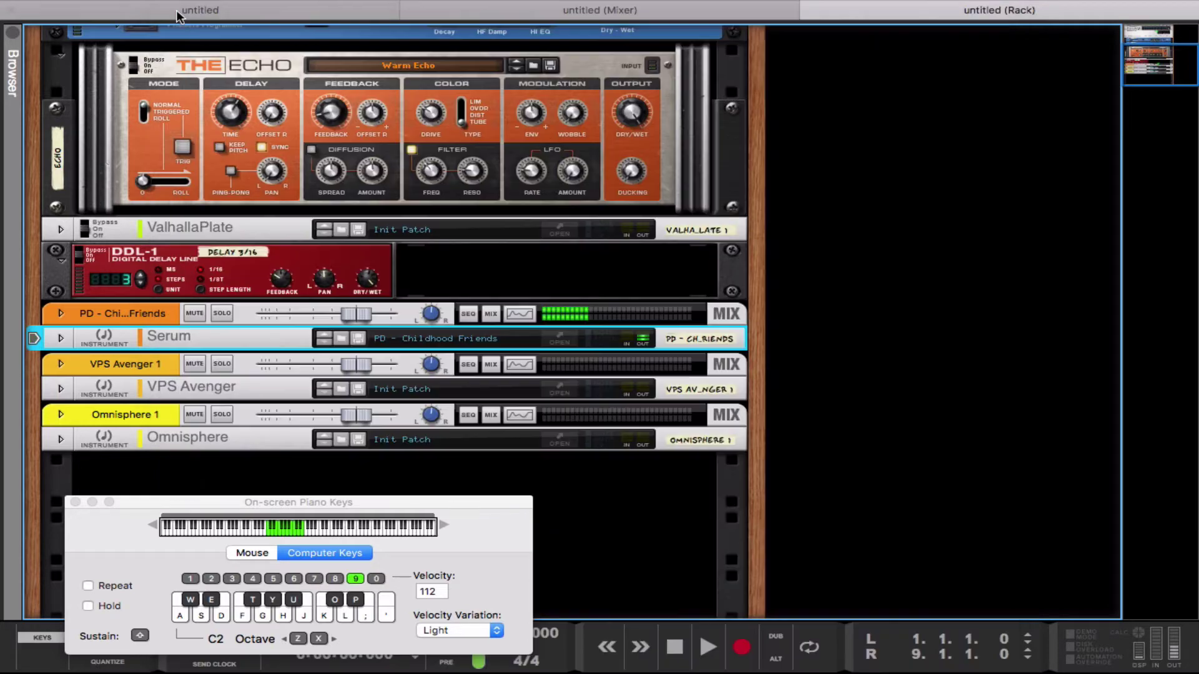
# Step: Show the browser again and add a Scales & Chords player to the Serum instrument
pyautogui.click(175, 10)
pyautogui.click(14, 30)
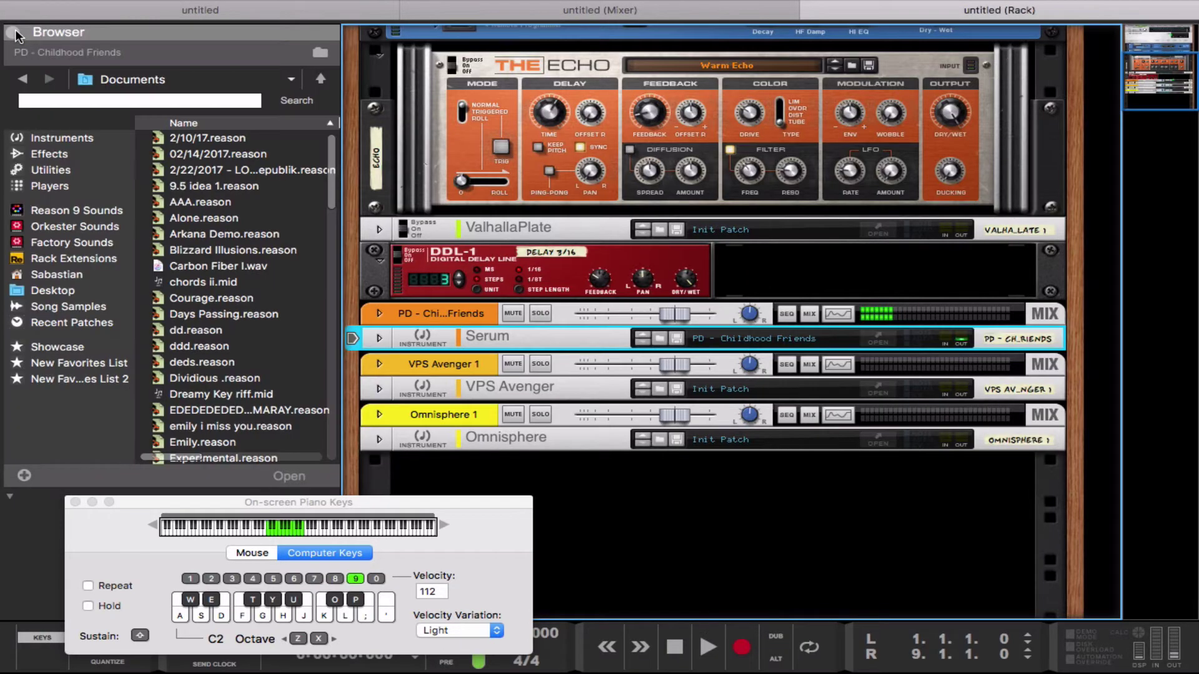
pyautogui.click(70, 185)
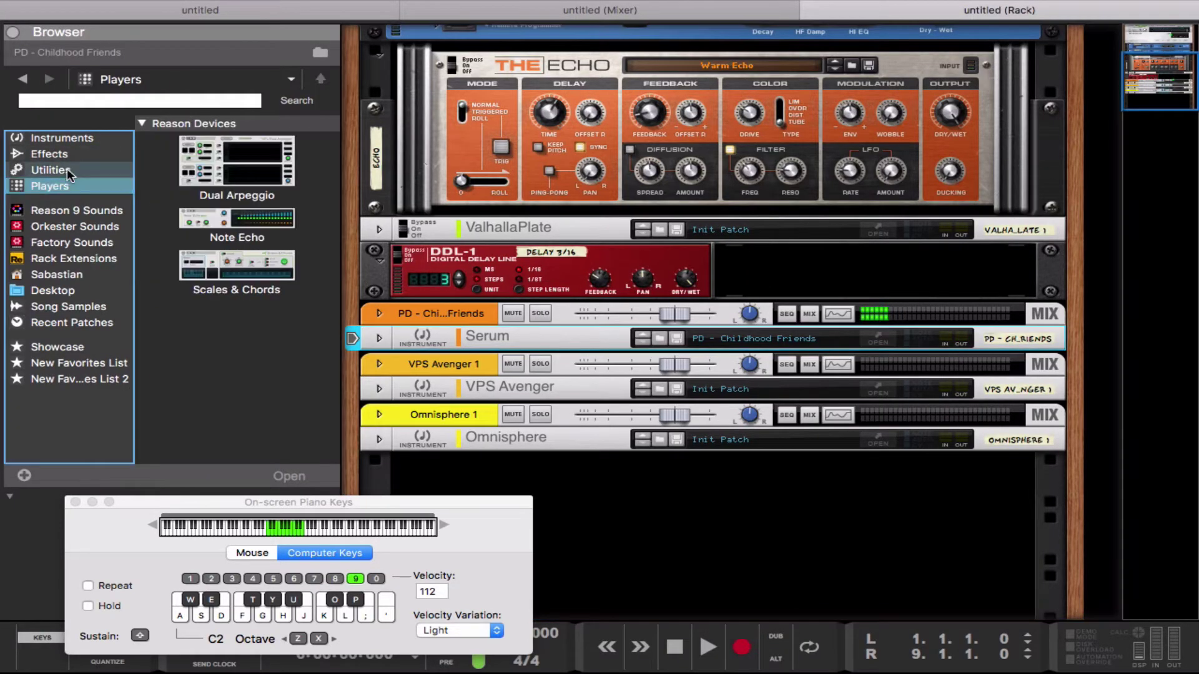
pyautogui.click(66, 168)
pyautogui.click(86, 182)
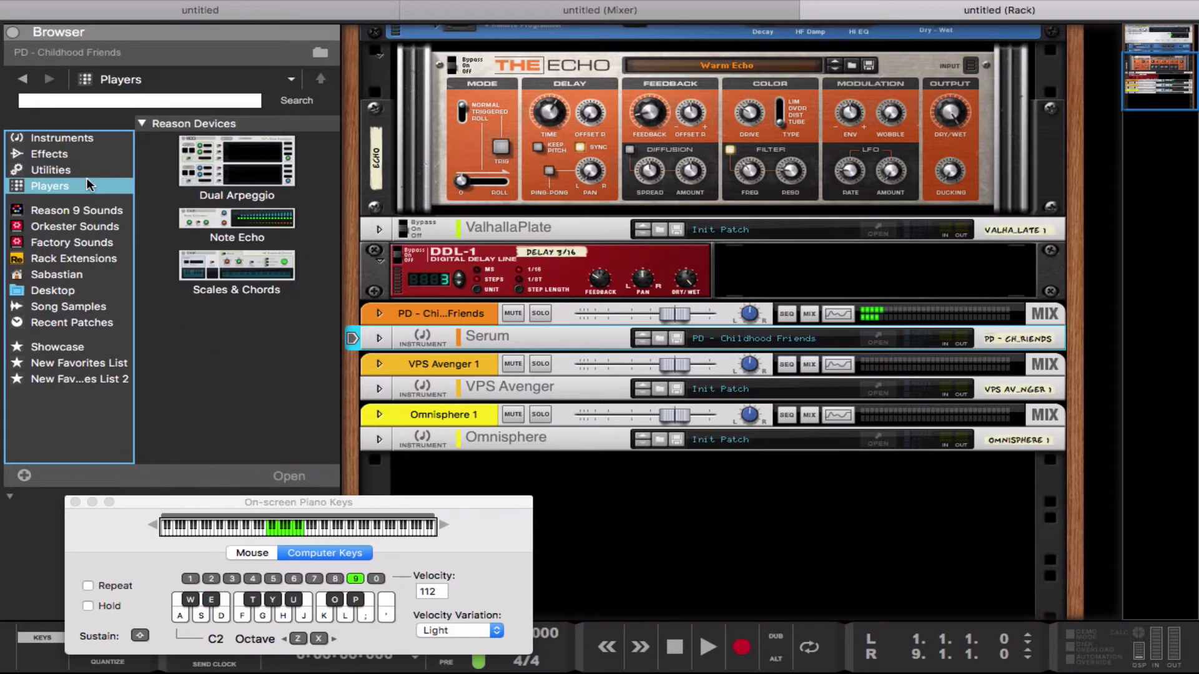
pyautogui.moveTo(263, 307); pyautogui.dragTo(543, 325)
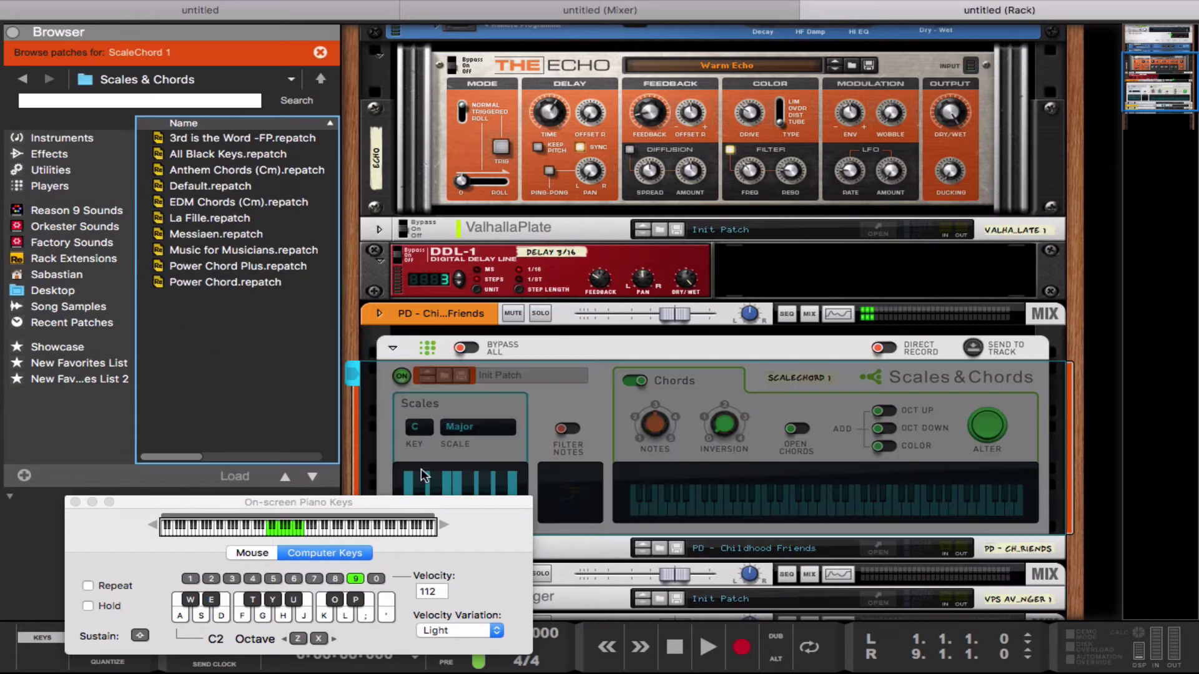
# Step: Set the Scales & Chords player's scale to Minor and turn on the added octave down
pyautogui.scroll(-4, 498, 287)
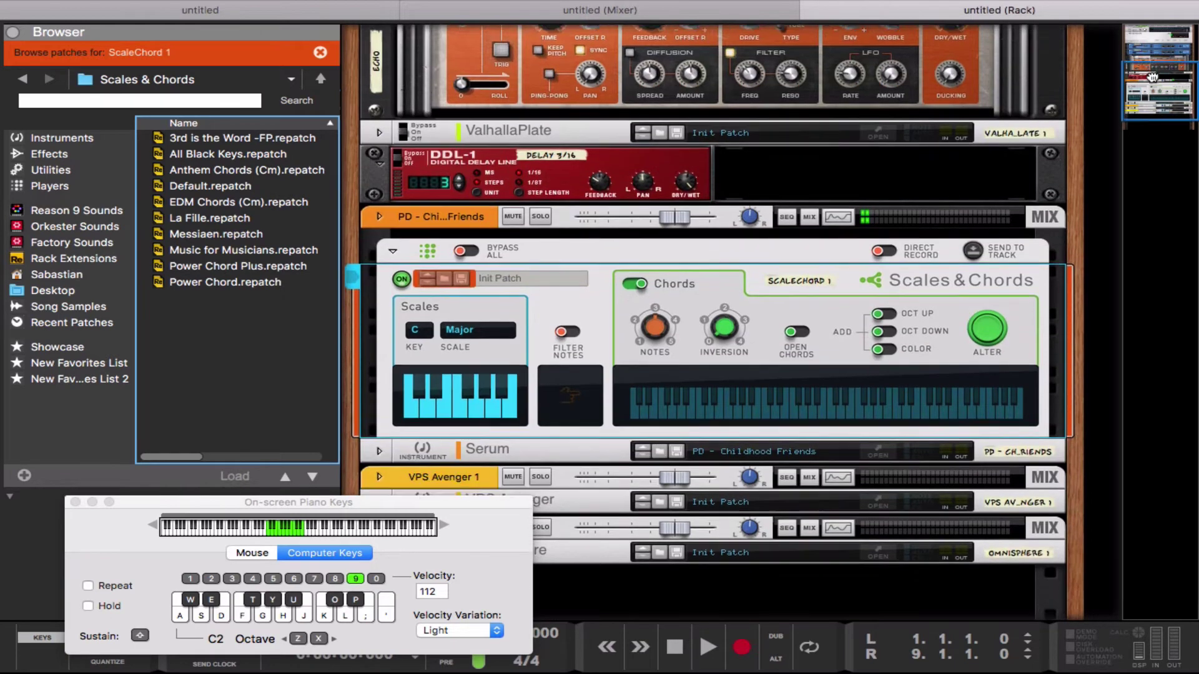
pyautogui.click(468, 304)
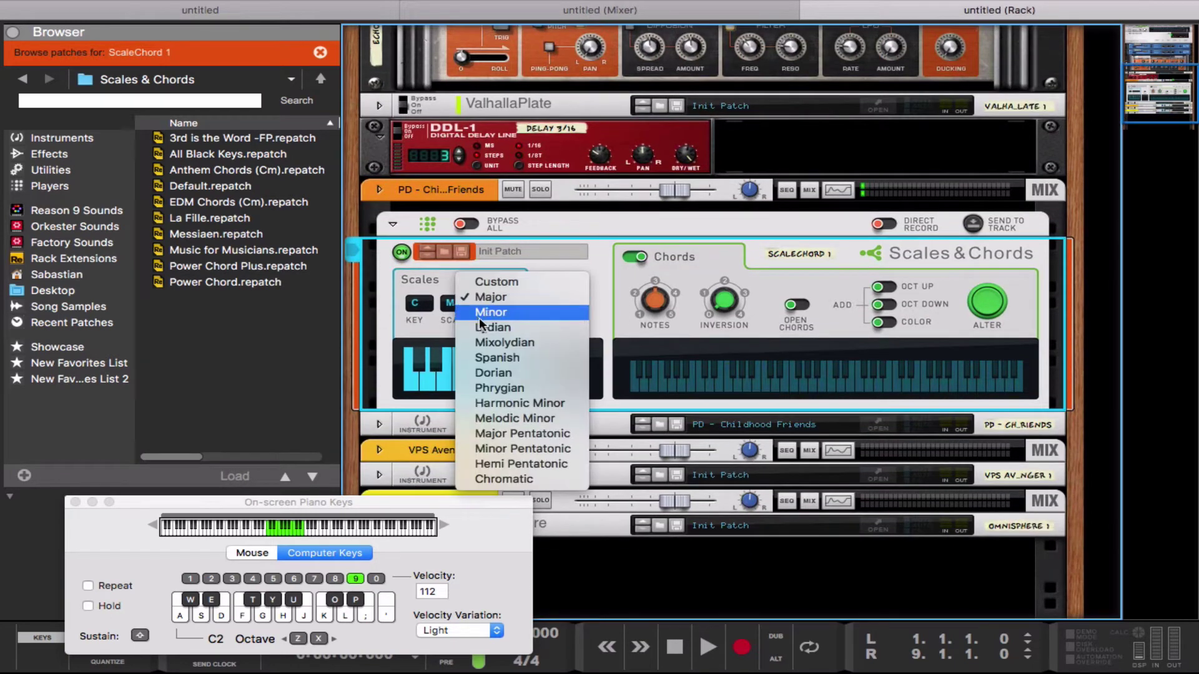
pyautogui.click(478, 316)
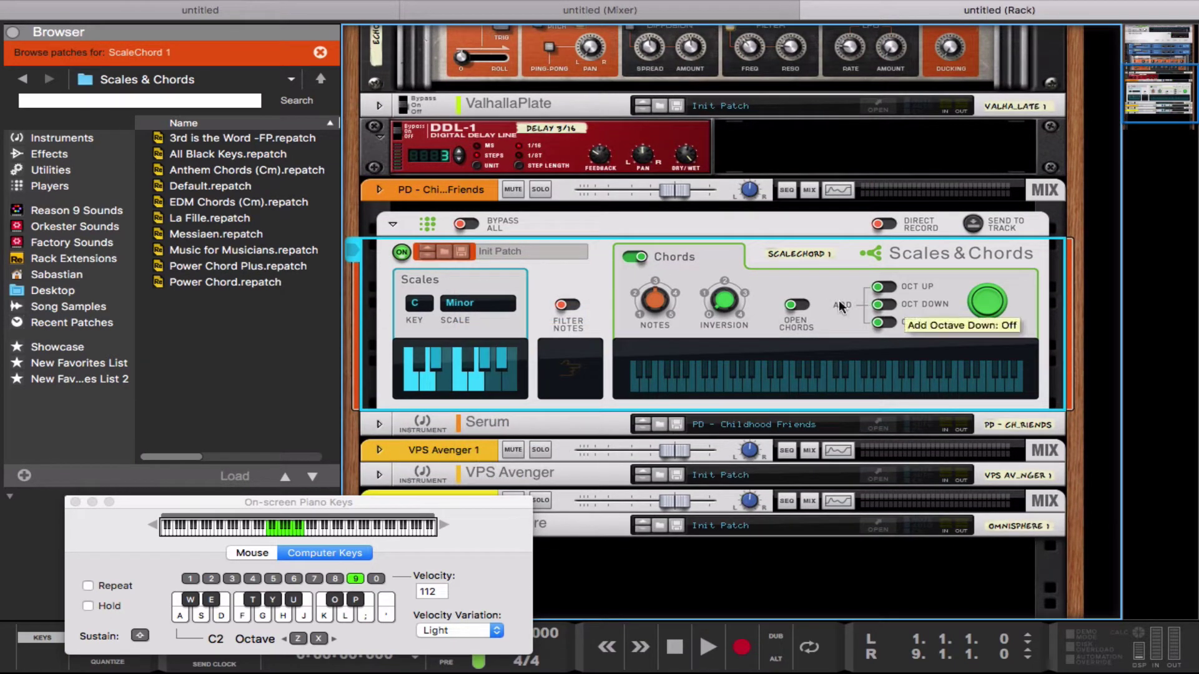
pyautogui.click(883, 304)
# Step: Play test chords through Serum and lower the volume fader of its mix channel
pyautogui.press('s')
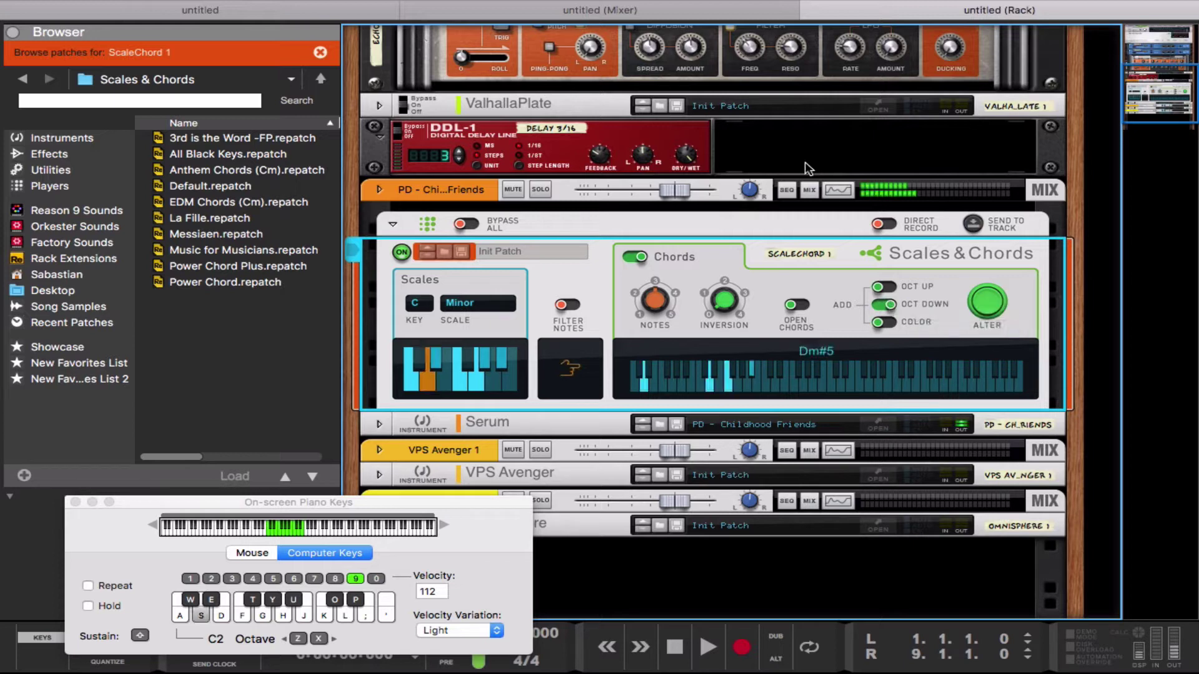
pyautogui.press('h')
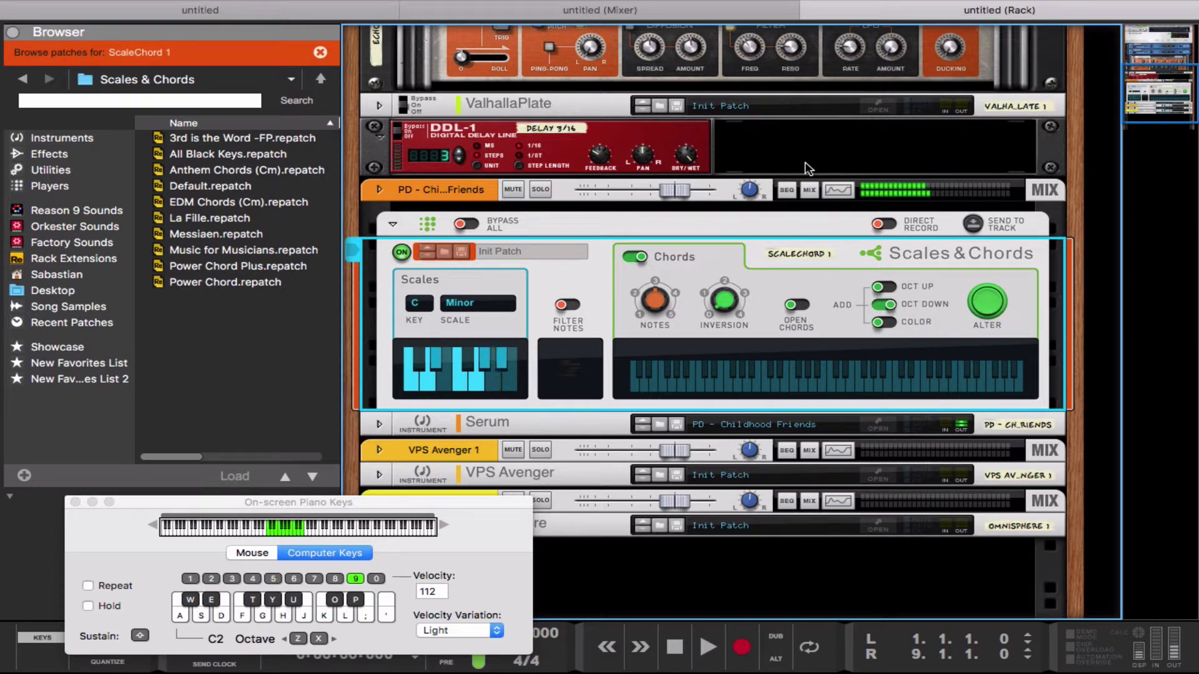
pyautogui.moveTo(674, 189); pyautogui.dragTo(636, 185)
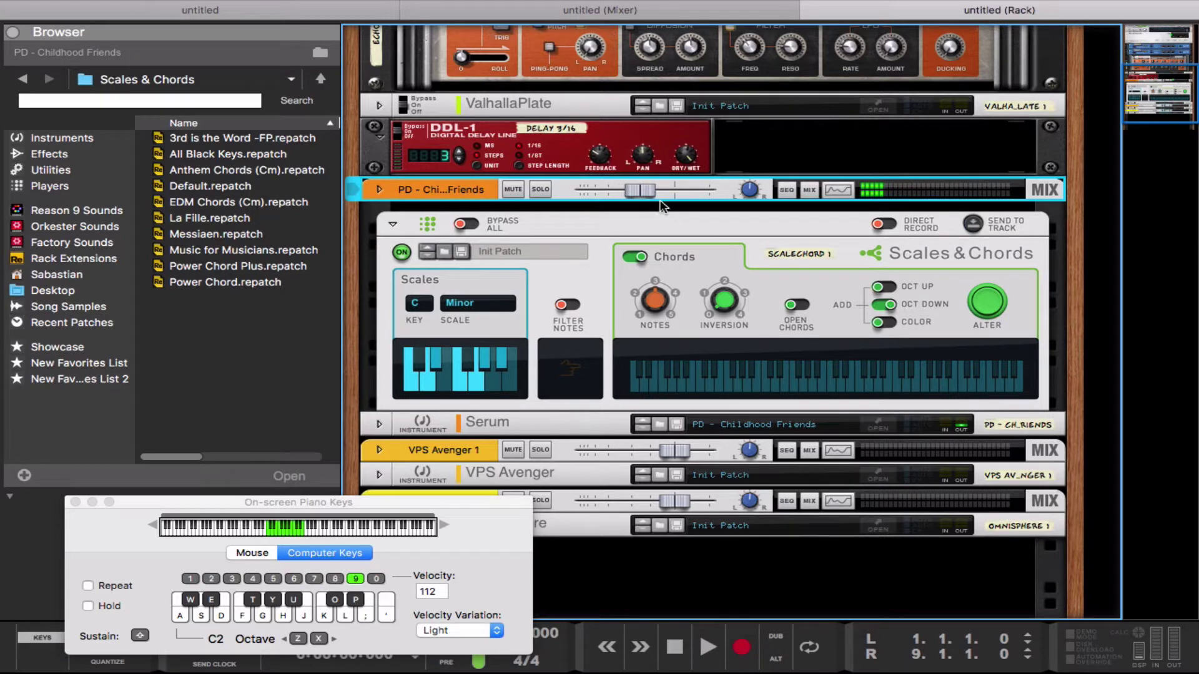
# Step: Review the available scale types in the Scales & Chords player without choosing another one
pyautogui.moveTo(1159, 83); pyautogui.dragTo(1163, 95)
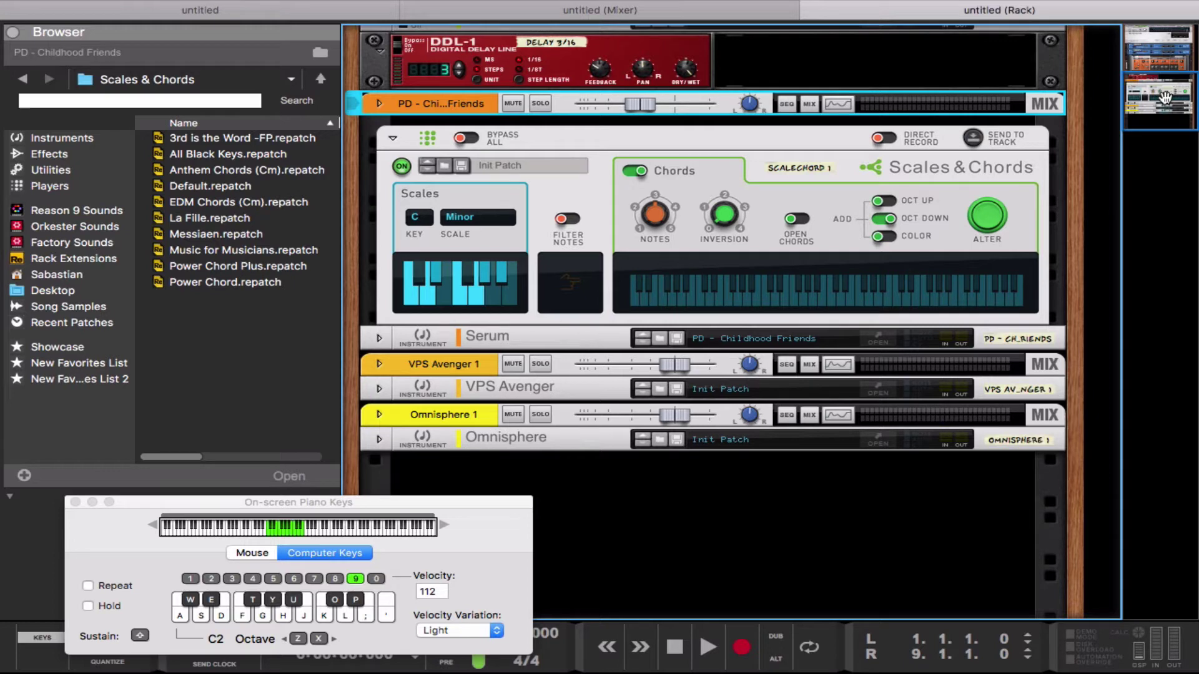
pyautogui.click(483, 223)
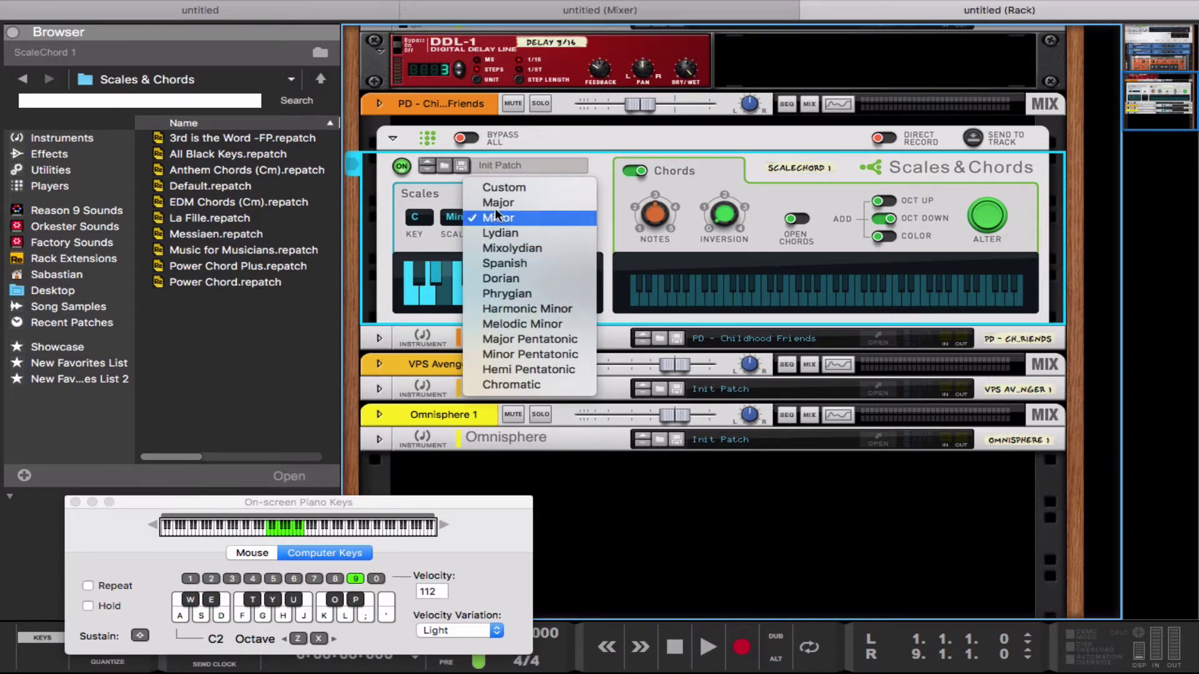
pyautogui.click(676, 170)
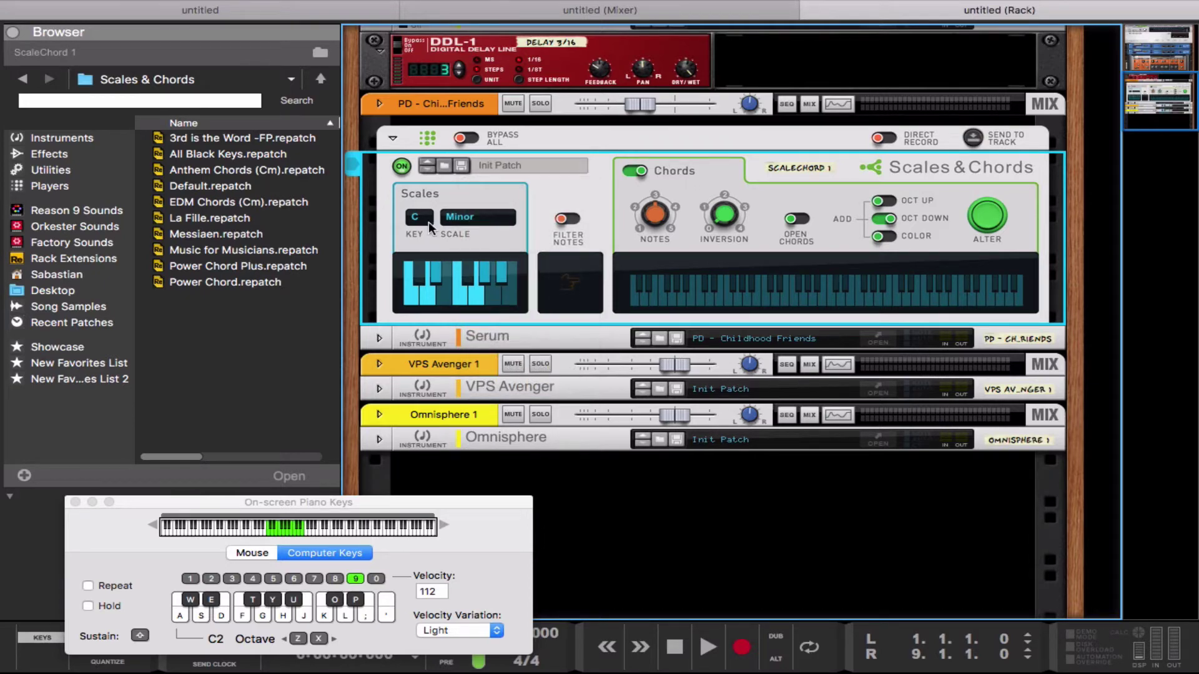
# Step: Collapse the Scales & Chords player and expand the Serum device in the rack
pyautogui.click(394, 138)
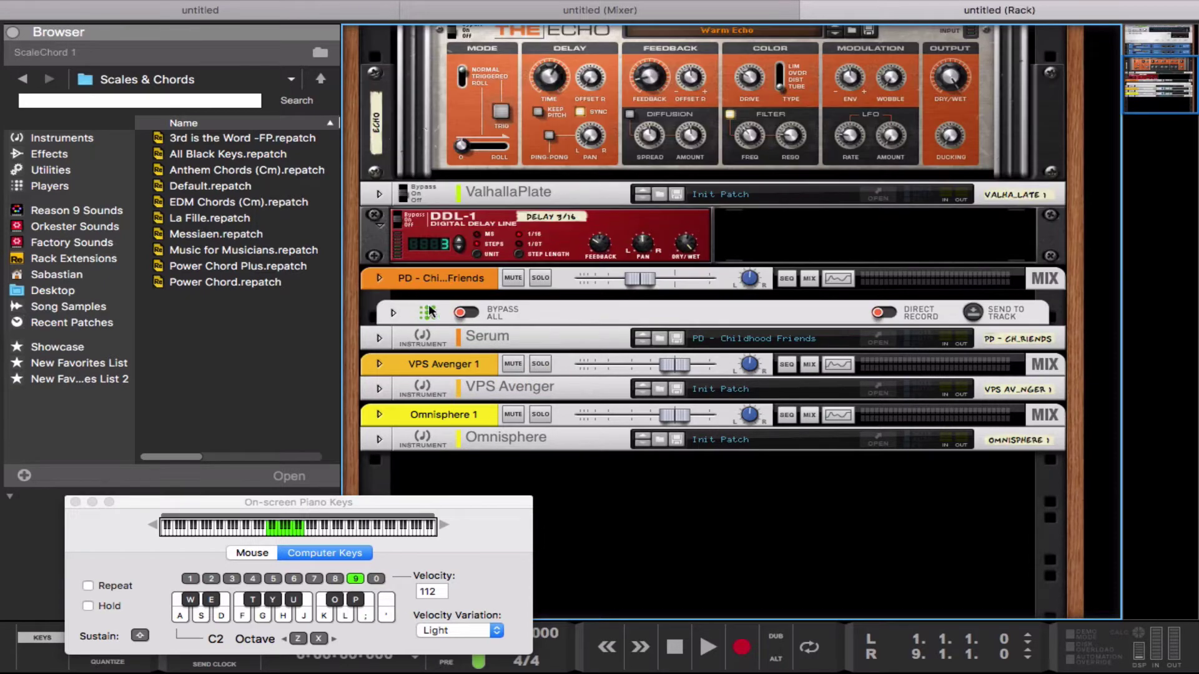
pyautogui.click(379, 339)
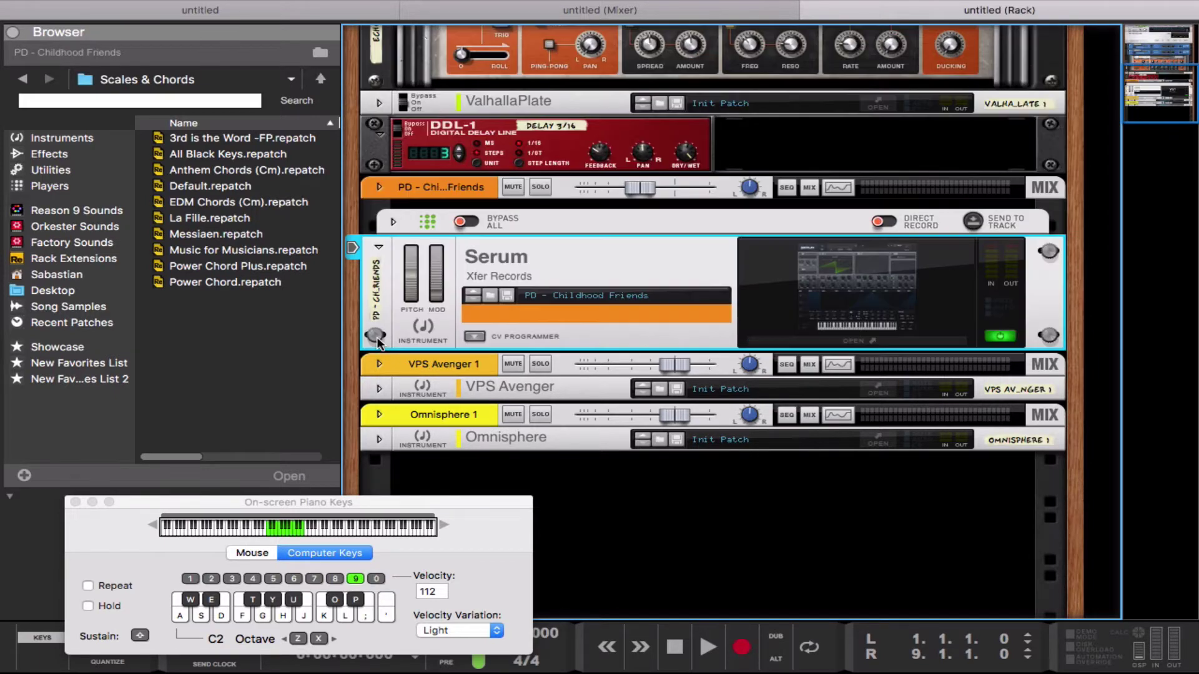
# Step: Show Serum's CV programmer and add a Pulsar Dual LFO directly below the Serum device in the rack
pyautogui.click(474, 336)
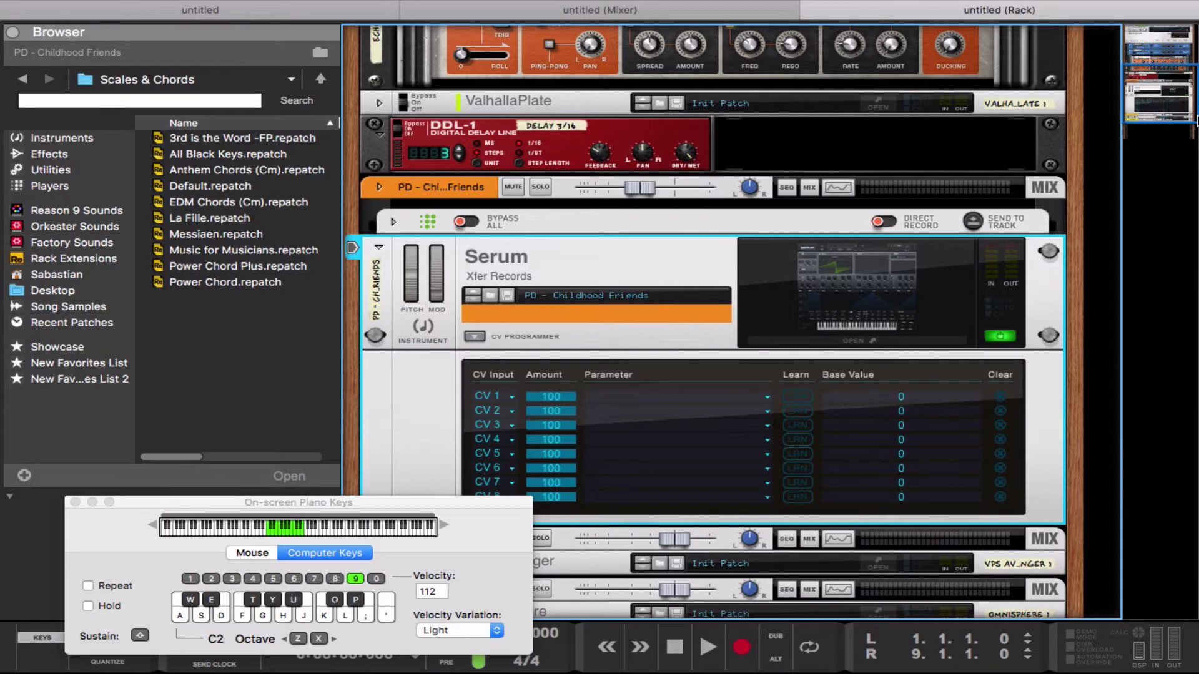
pyautogui.scroll(-5, 1152, 88)
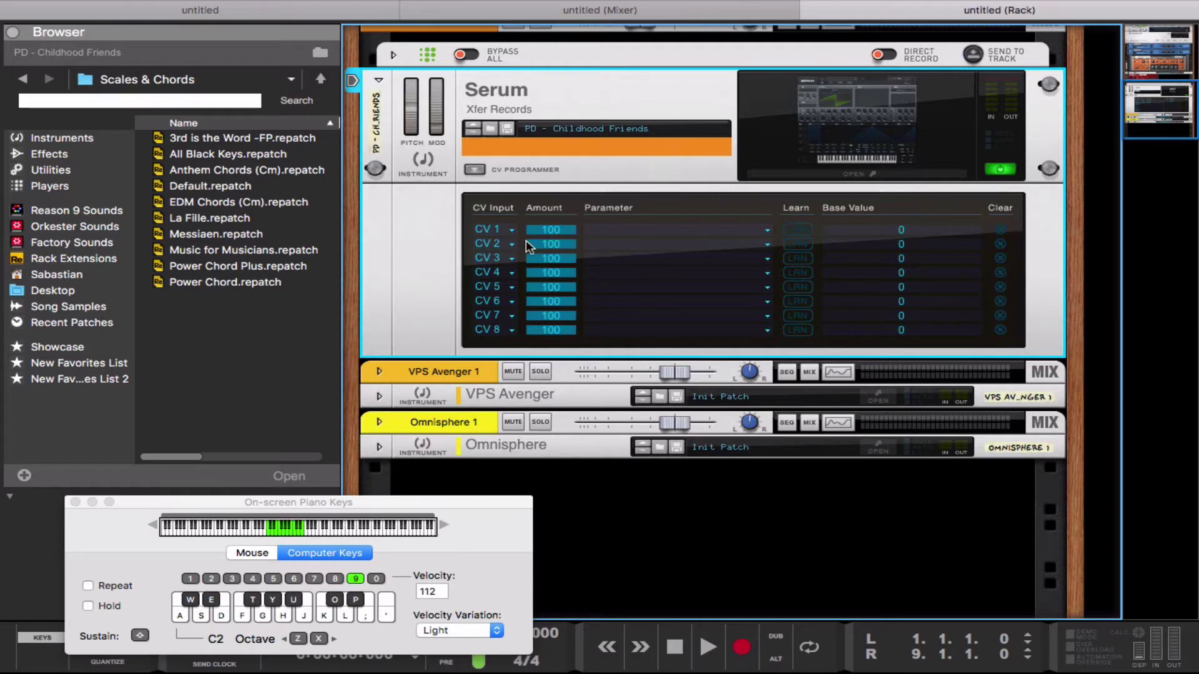
pyautogui.click(51, 170)
pyautogui.click(250, 212)
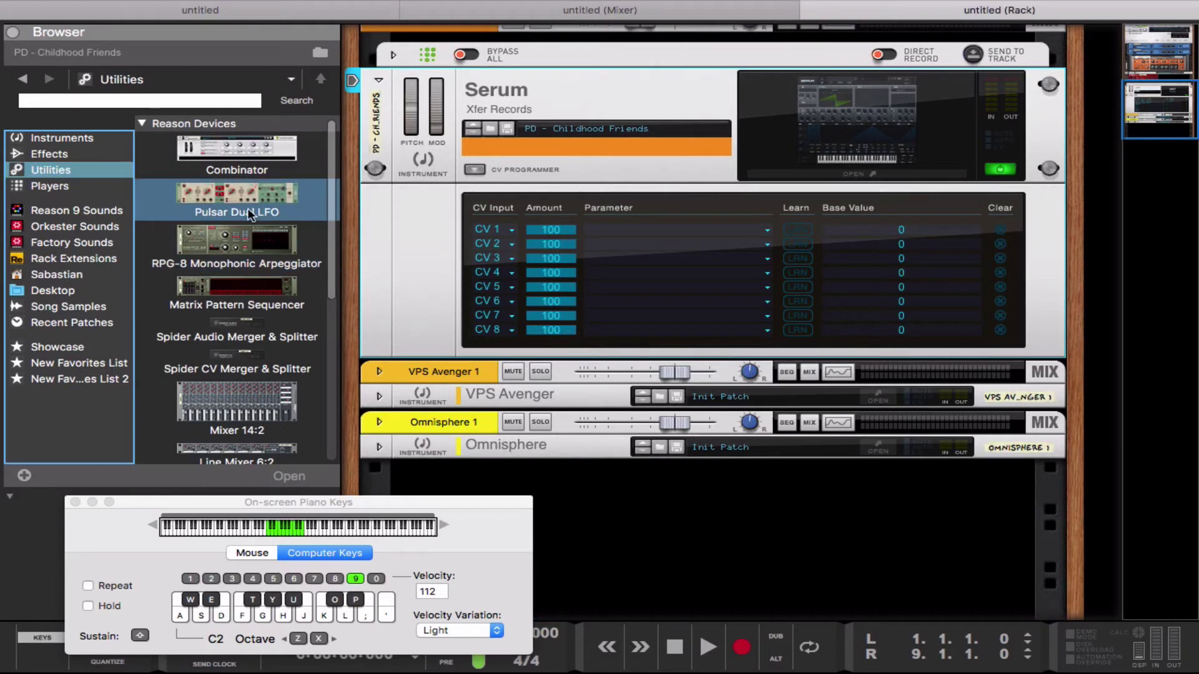
pyautogui.moveTo(208, 190); pyautogui.dragTo(543, 333)
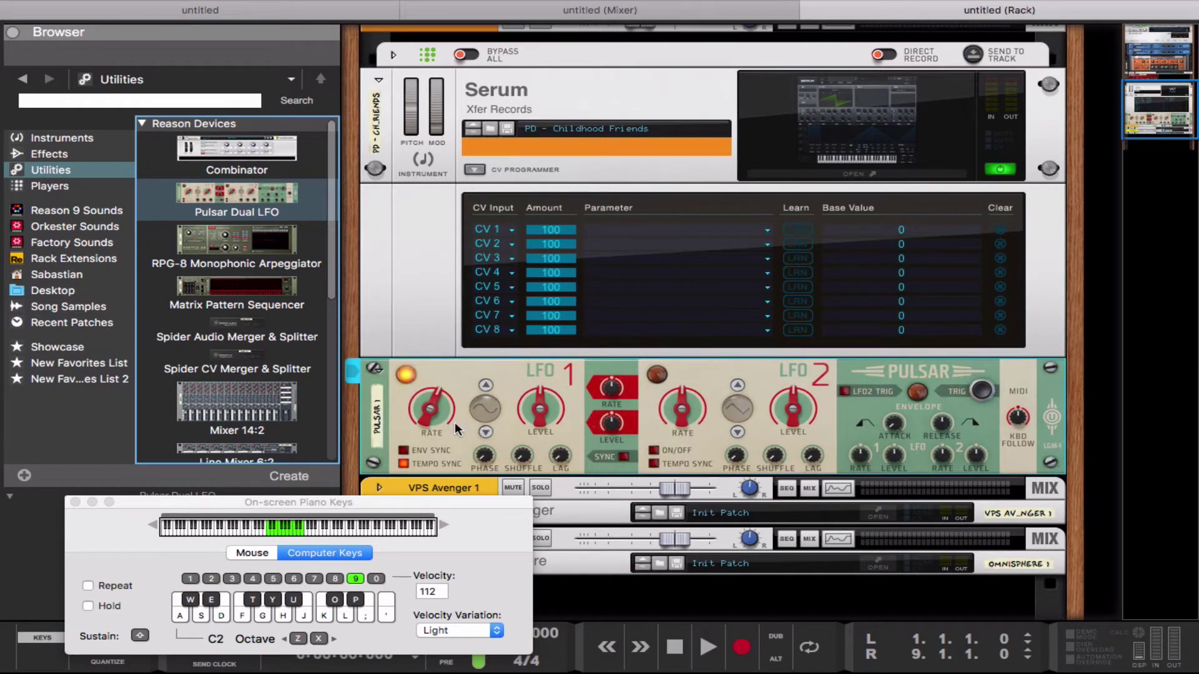
# Step: Cable Pulsar's first LFO 1 CV output to Serum's Modulation CV In 1 on the rear of the rack, and return to the front
pyautogui.press('Tab')
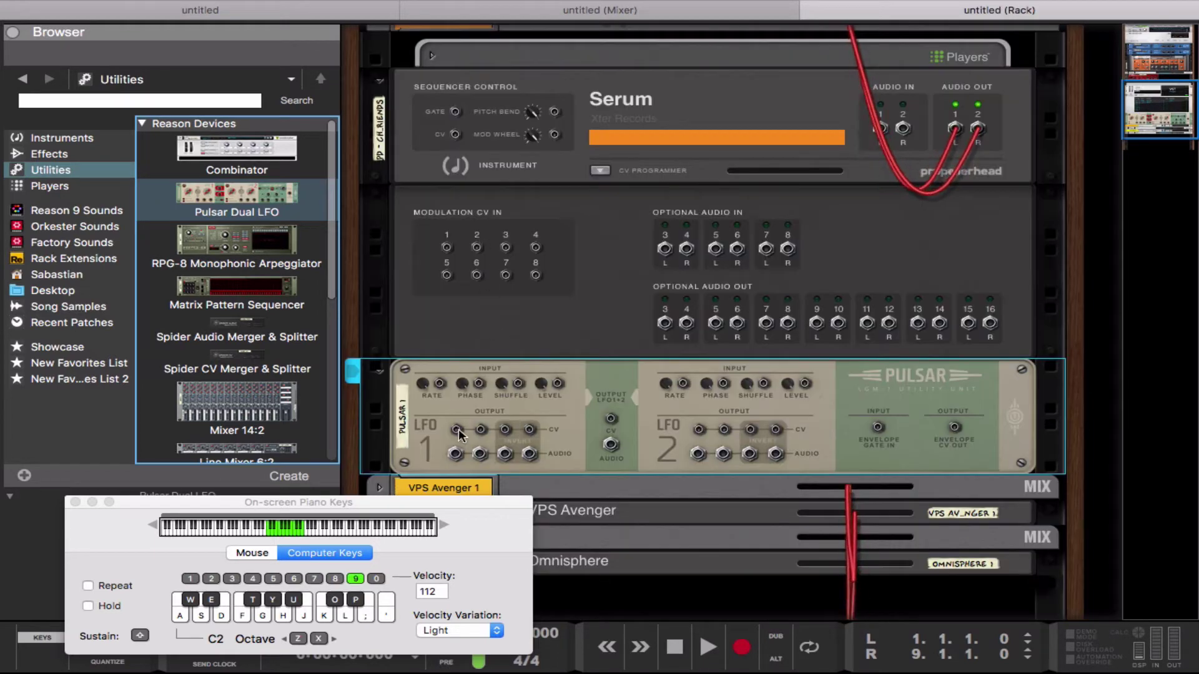
pyautogui.moveTo(457, 429); pyautogui.dragTo(447, 248)
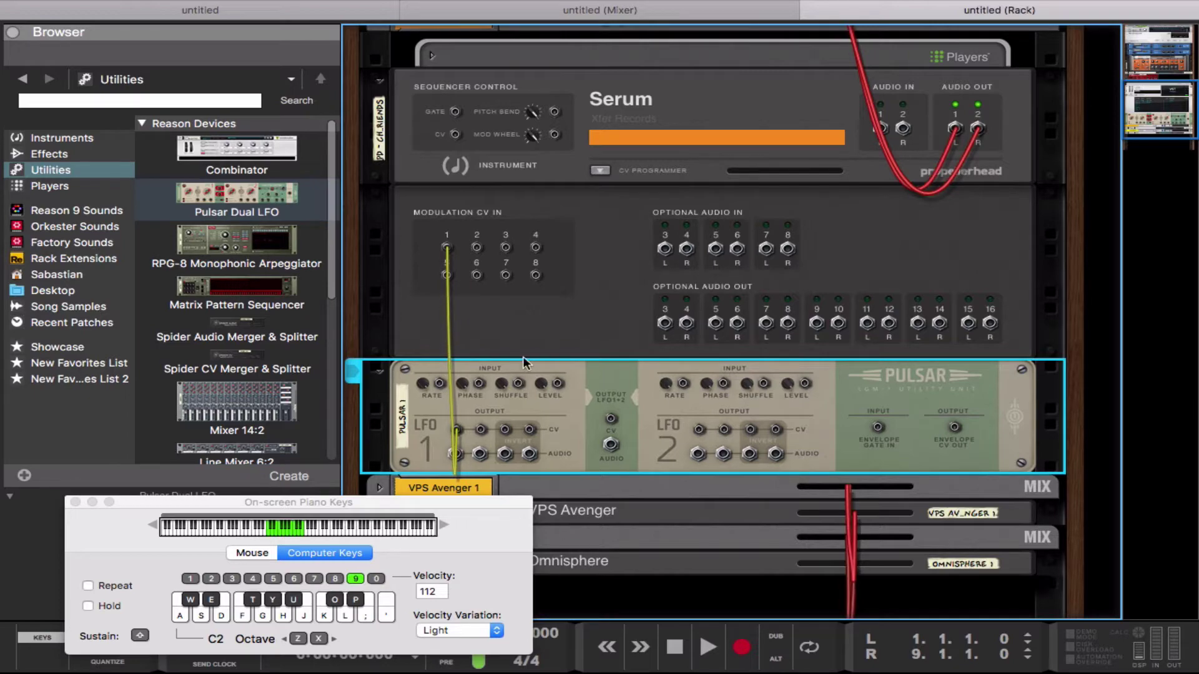
pyautogui.press('Tab')
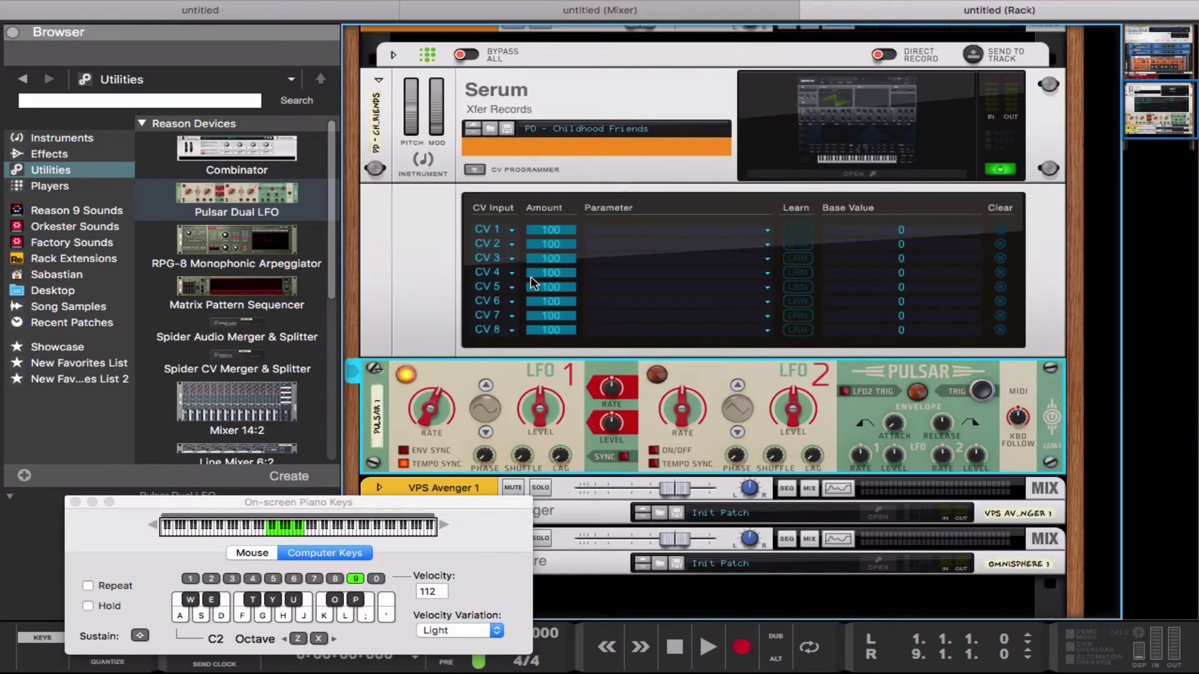
# Step: Open Serum's plugin window, shift it clear of the browser list and enable its Keep open option
pyautogui.click(856, 173)
pyautogui.click(857, 174)
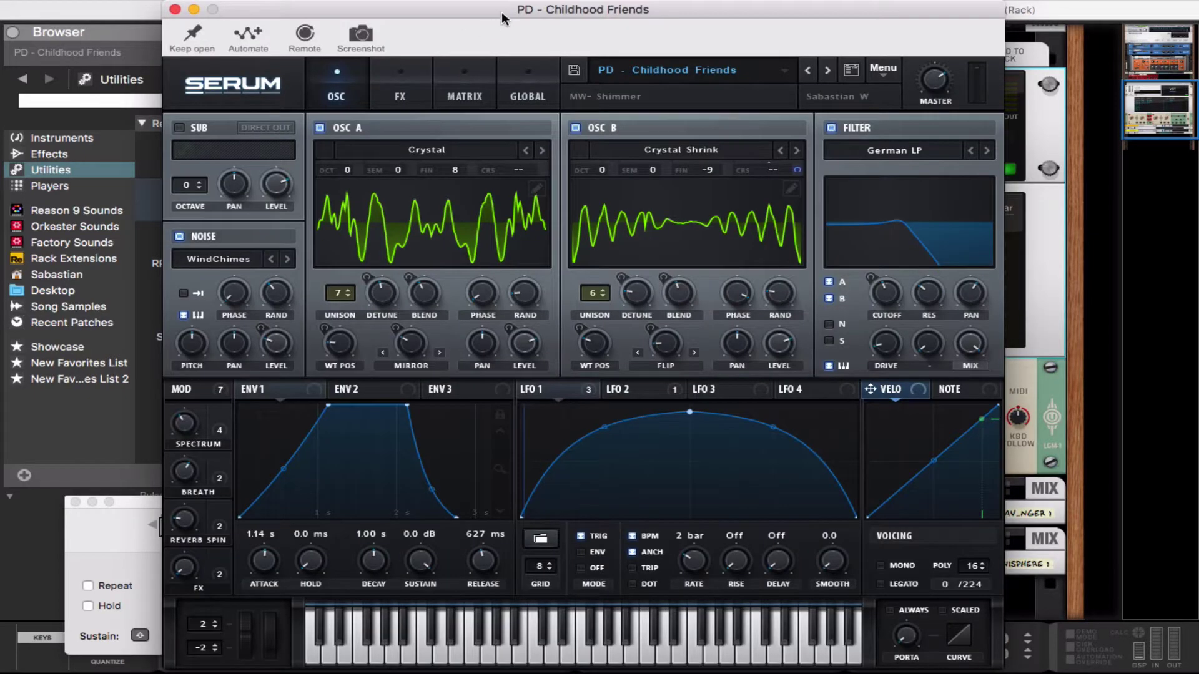
pyautogui.moveTo(505, 24); pyautogui.dragTo(514, 31)
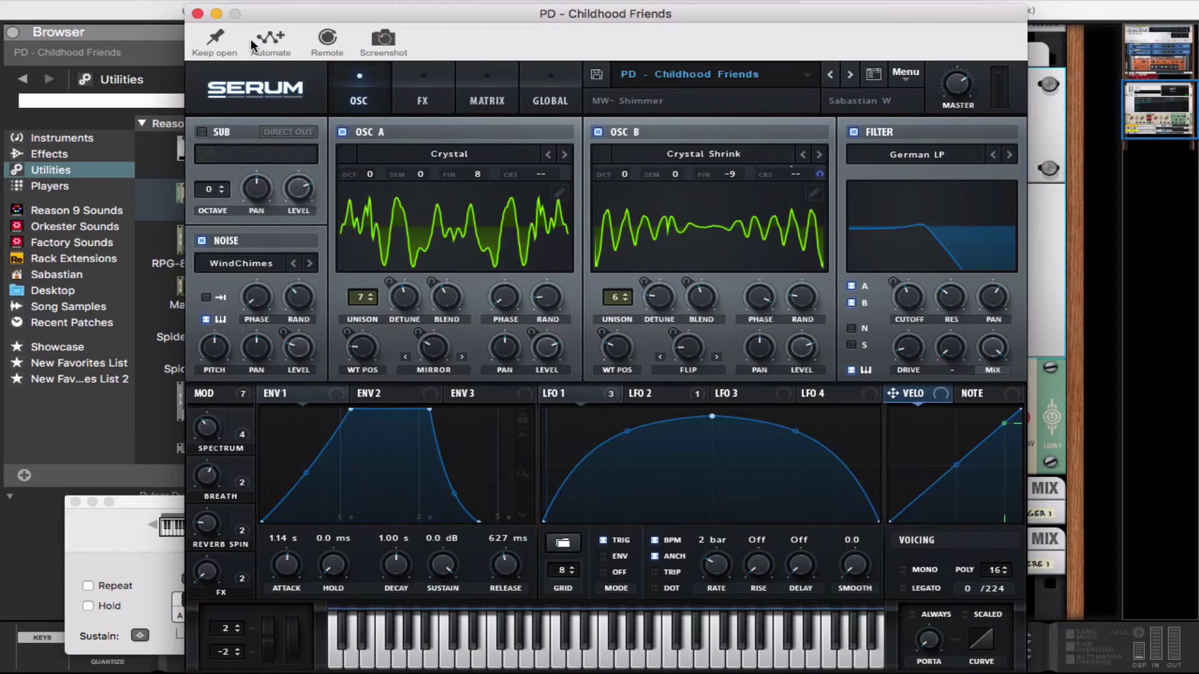
pyautogui.moveTo(278, 12); pyautogui.dragTo(336, 12)
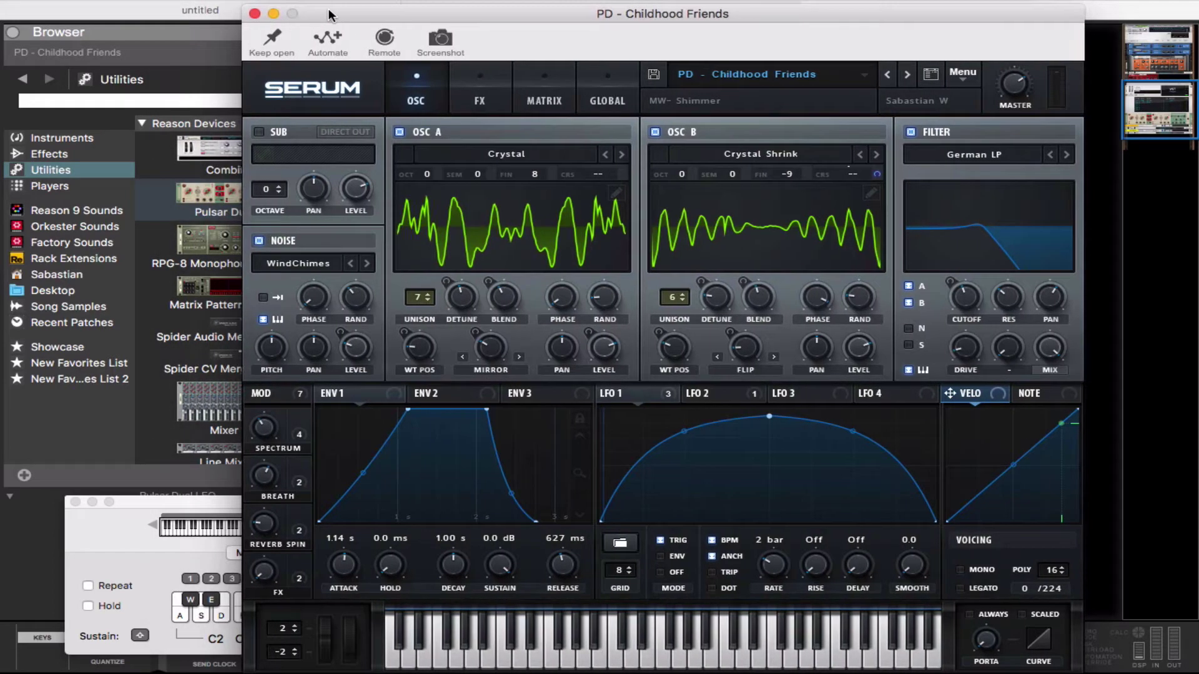
pyautogui.click(279, 44)
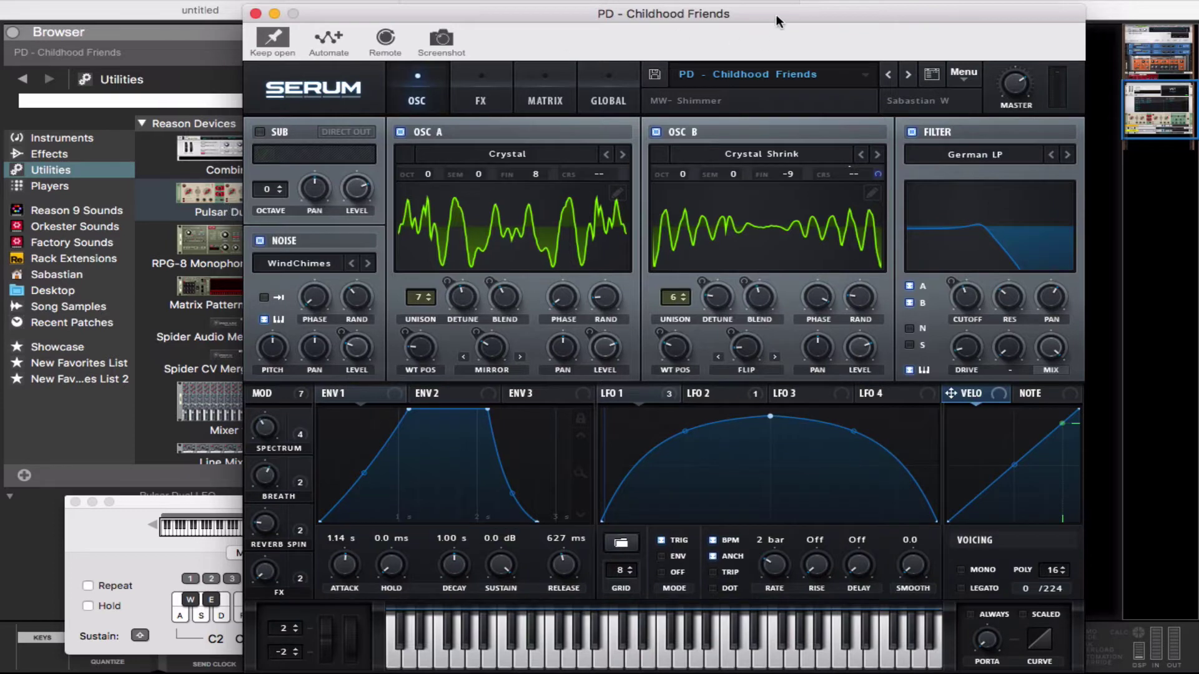
# Step: Move the Serum window around over the rack and work behind it to test the Keep open behaviour
pyautogui.moveTo(777, 18); pyautogui.dragTo(353, 17)
pyautogui.moveTo(782, 419)
pyautogui.mouseDown()
pyautogui.moveTo(795, 409)
pyautogui.moveTo(796, 425)
pyautogui.mouseUp()
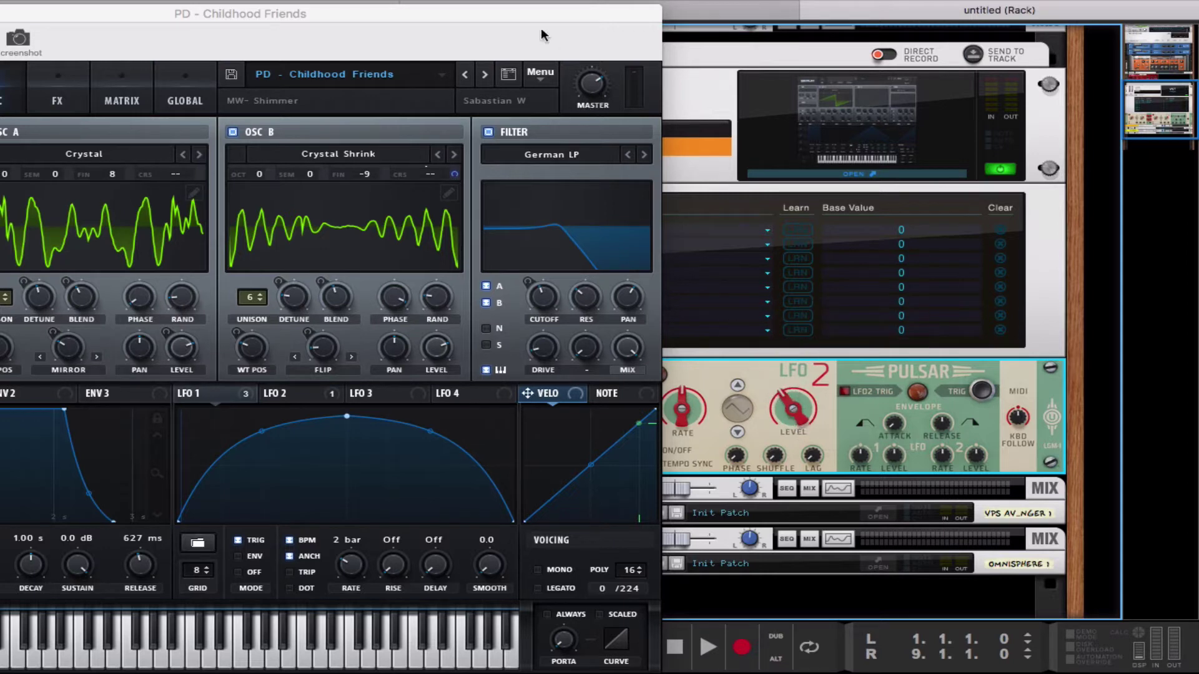
pyautogui.moveTo(530, 13); pyautogui.dragTo(723, 5)
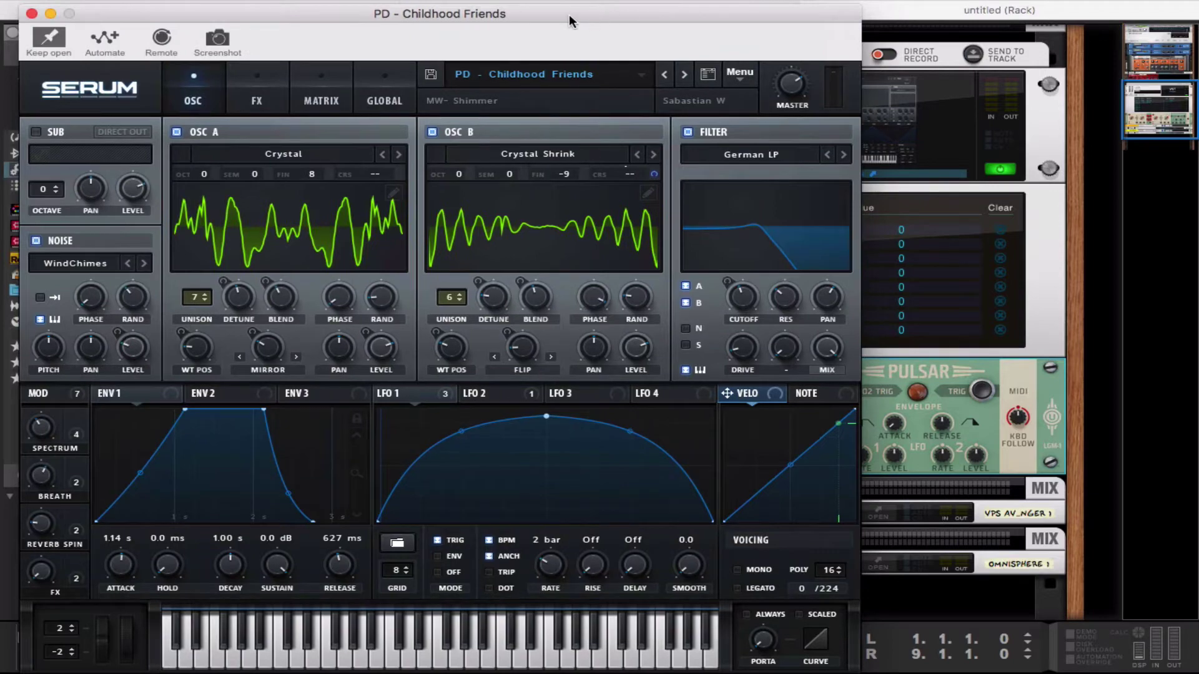
pyautogui.moveTo(569, 20); pyautogui.dragTo(666, 18)
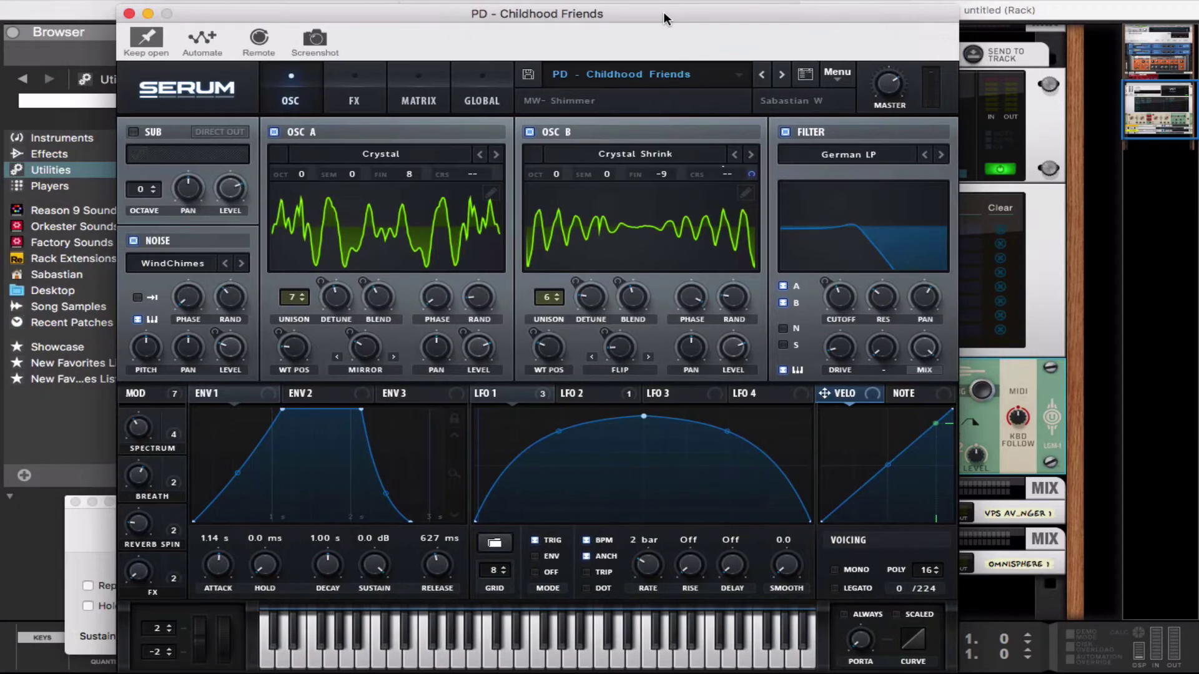
pyautogui.moveTo(471, 15); pyautogui.dragTo(576, 27)
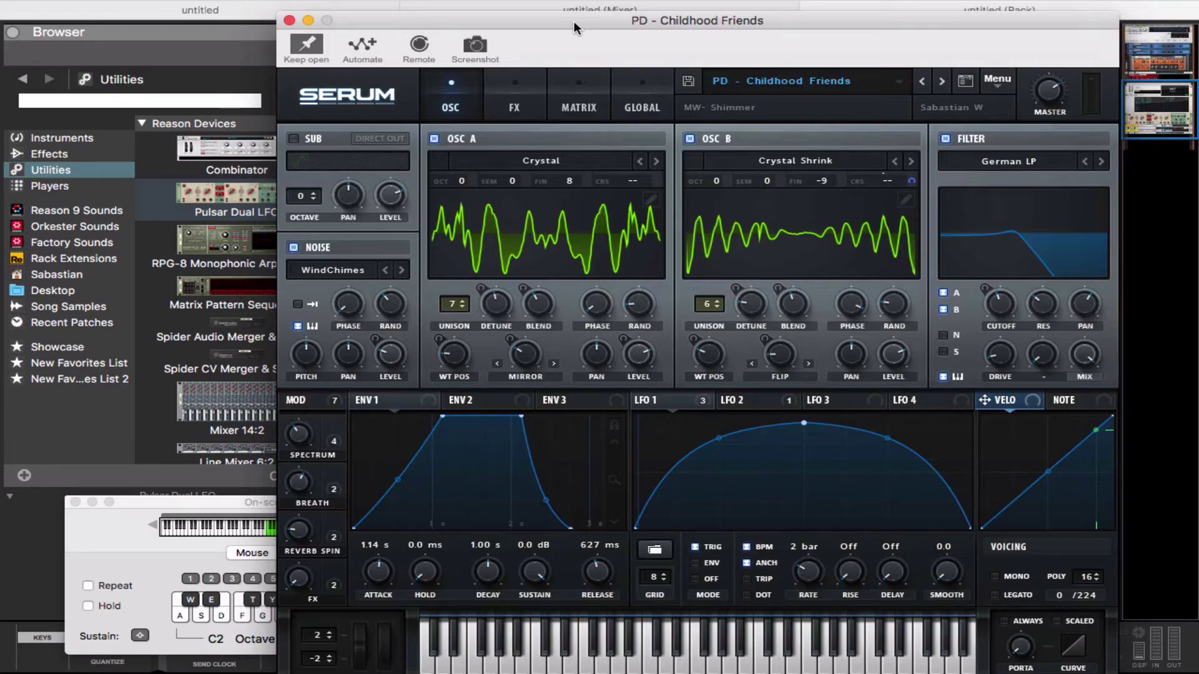
pyautogui.moveTo(560, 11); pyautogui.dragTo(260, 41)
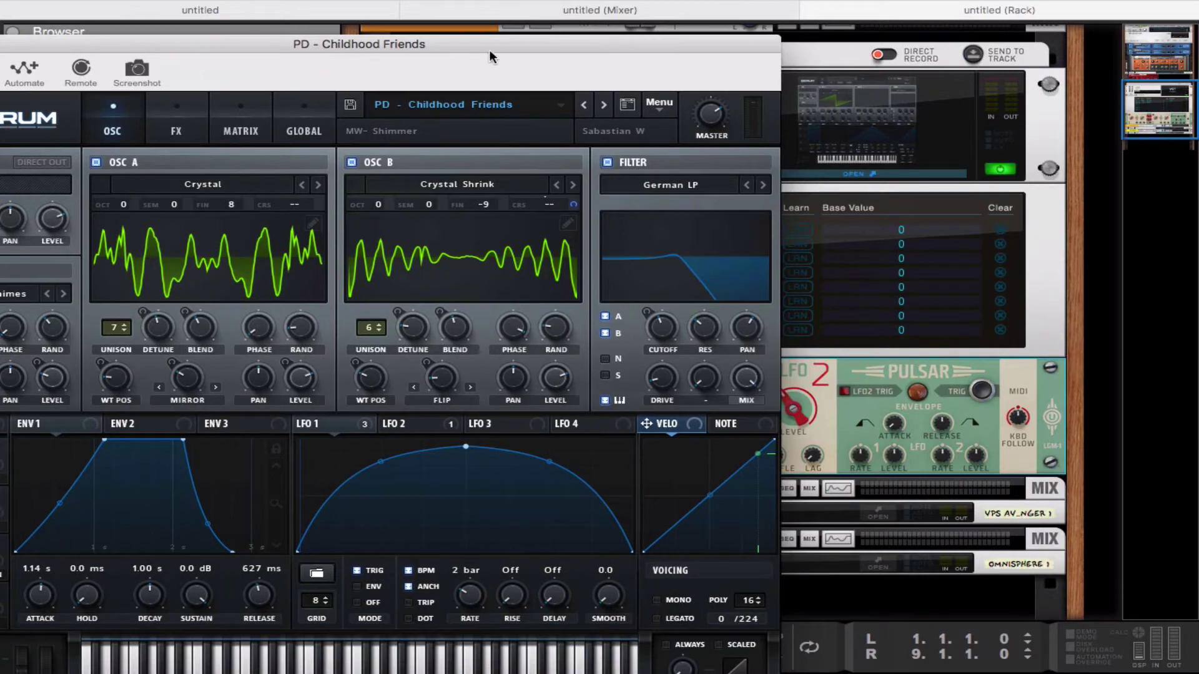
pyautogui.moveTo(489, 57); pyautogui.dragTo(853, 89)
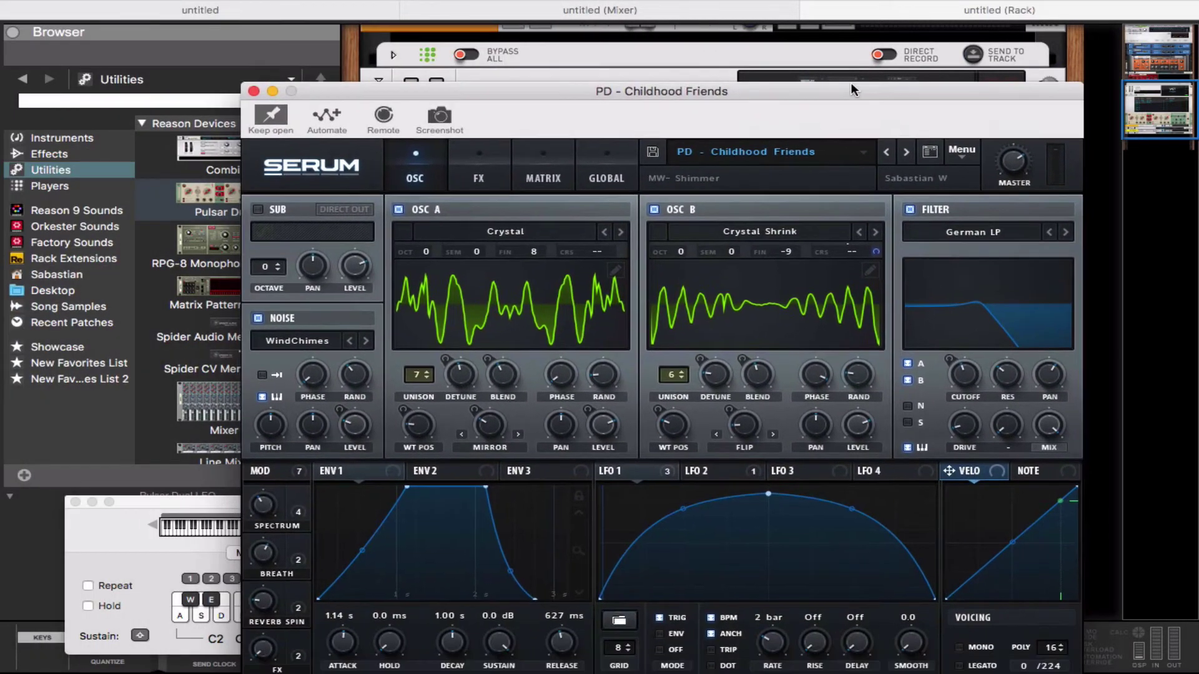
# Step: Create an automation lane for Serum's Reverb Spin macro and move the plugin window to uncover the sequencer tracks
pyautogui.click(330, 116)
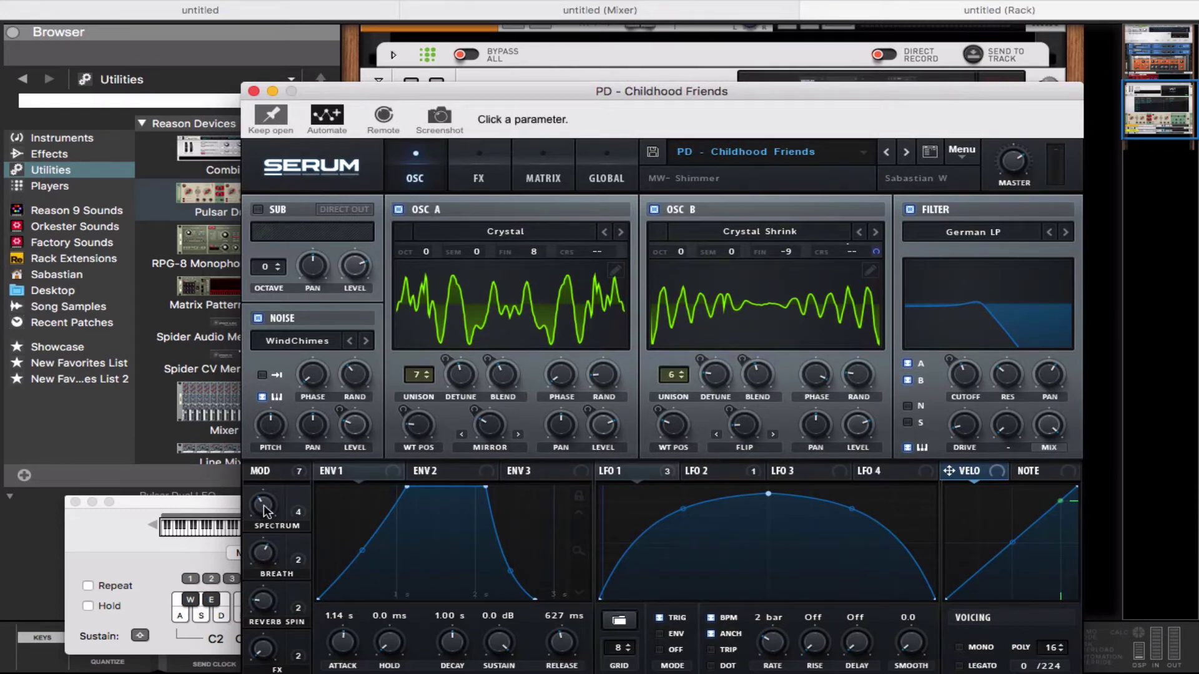
pyautogui.click(263, 603)
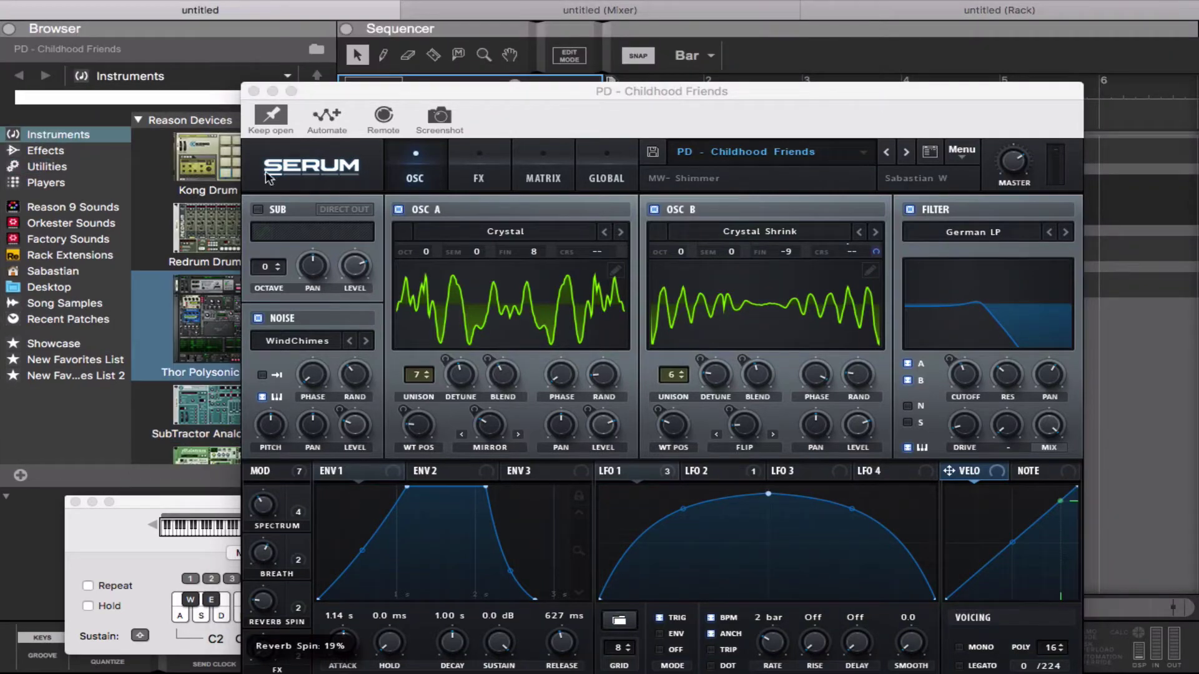
pyautogui.moveTo(437, 88); pyautogui.dragTo(432, 303)
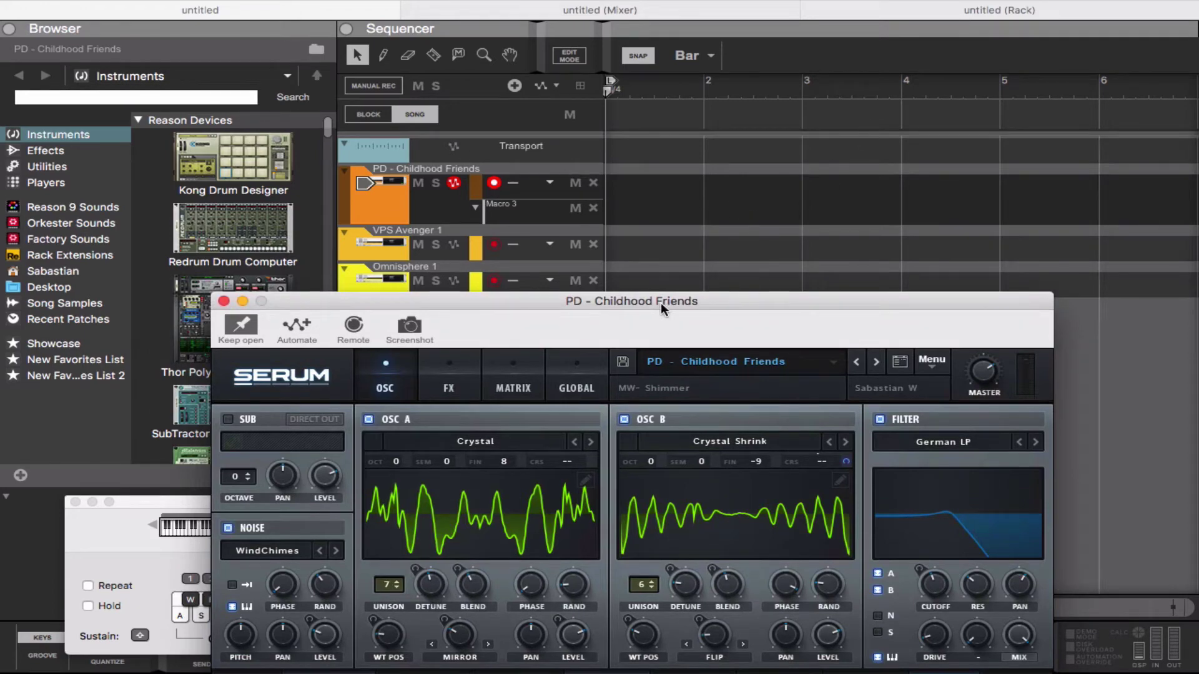
pyautogui.moveTo(660, 302)
pyautogui.mouseDown()
pyautogui.moveTo(638, 5)
pyautogui.moveTo(643, 318)
pyautogui.mouseUp()
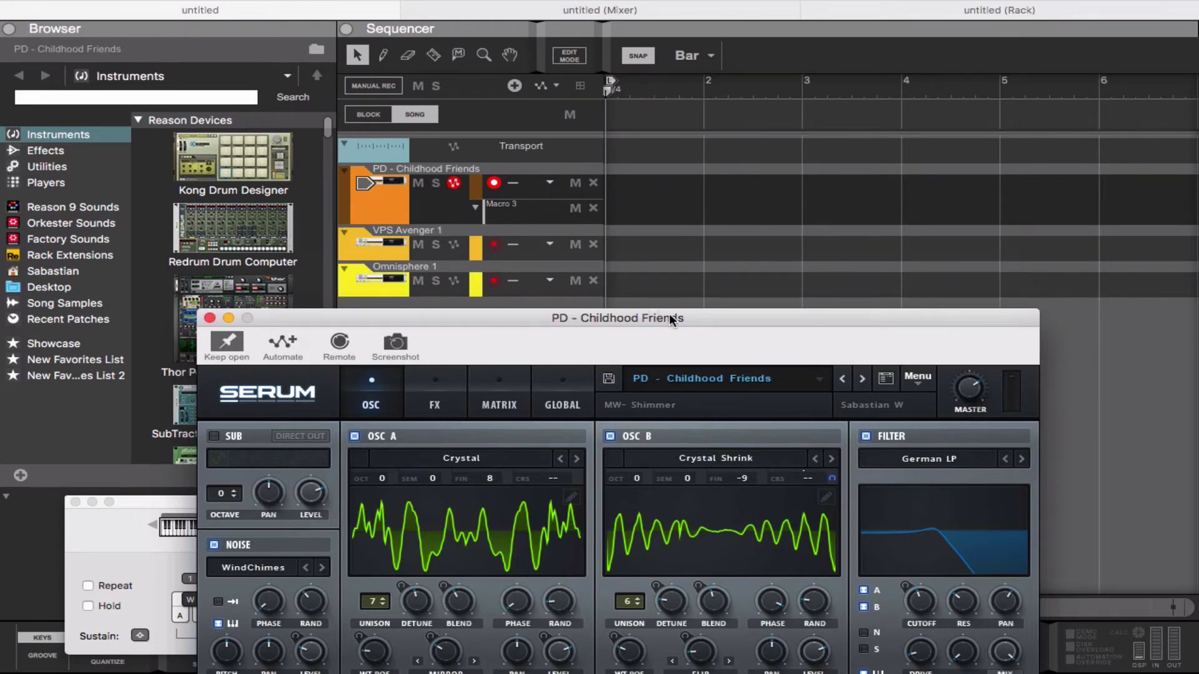
pyautogui.moveTo(670, 319); pyautogui.dragTo(672, 5)
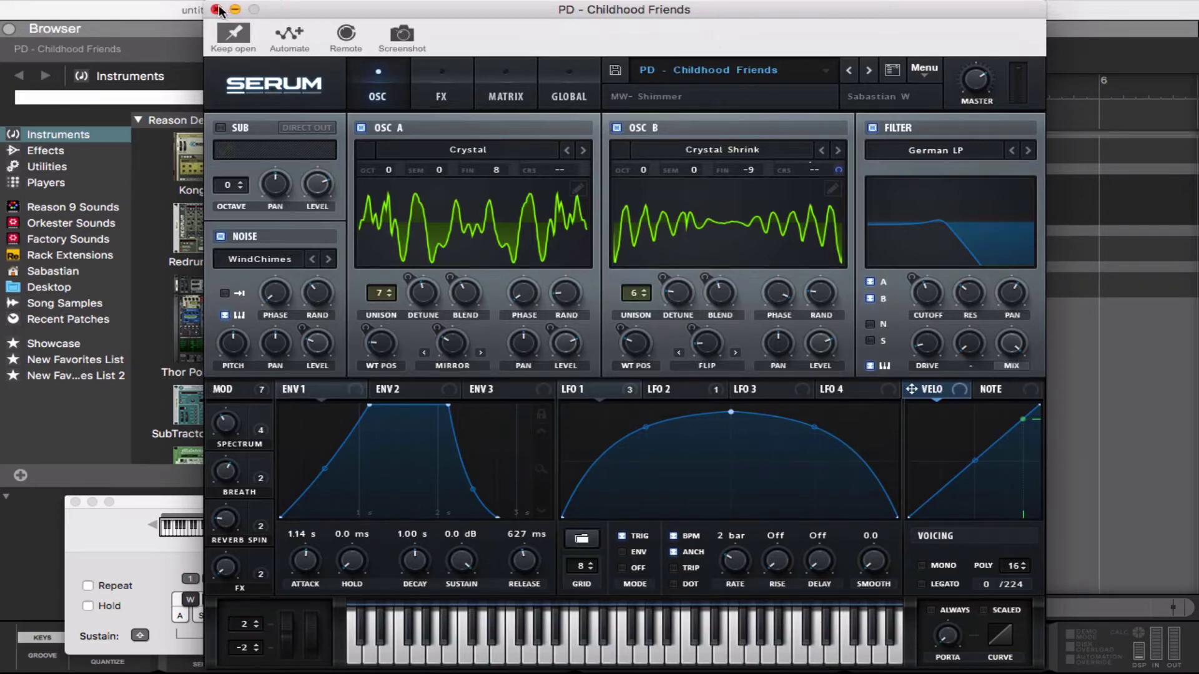
pyautogui.doubleClick(281, 10)
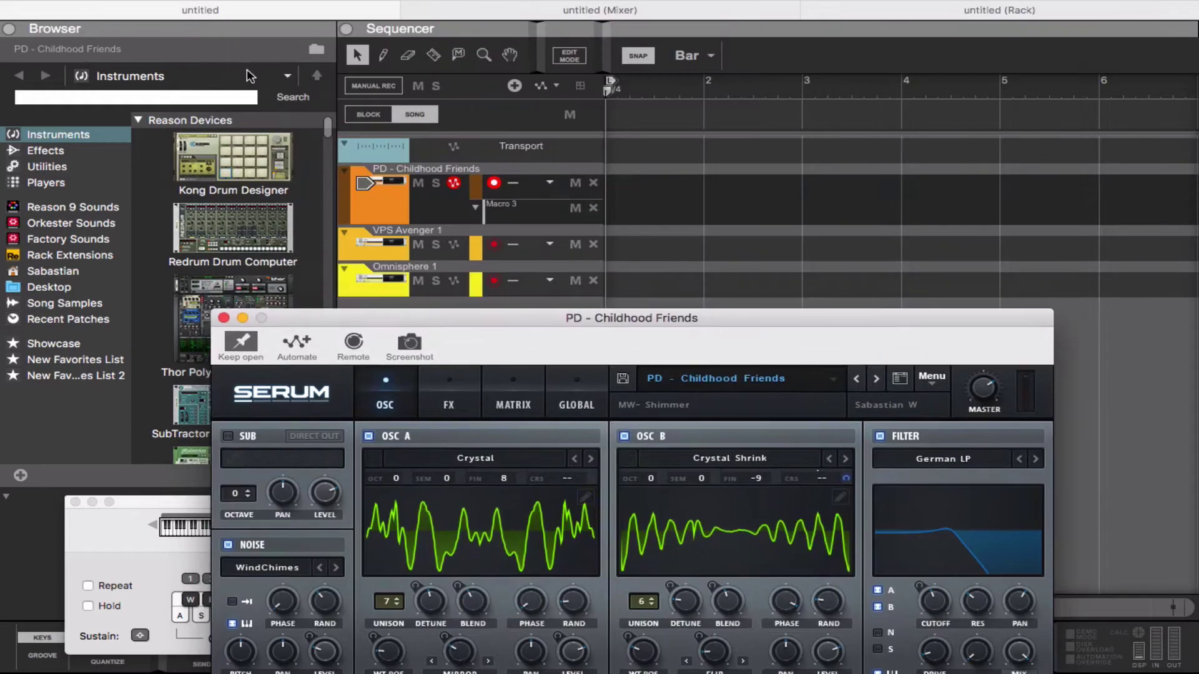
# Step: Switch to the mixer and back to the rack with the Serum window open, and close that window
pyautogui.click(519, 14)
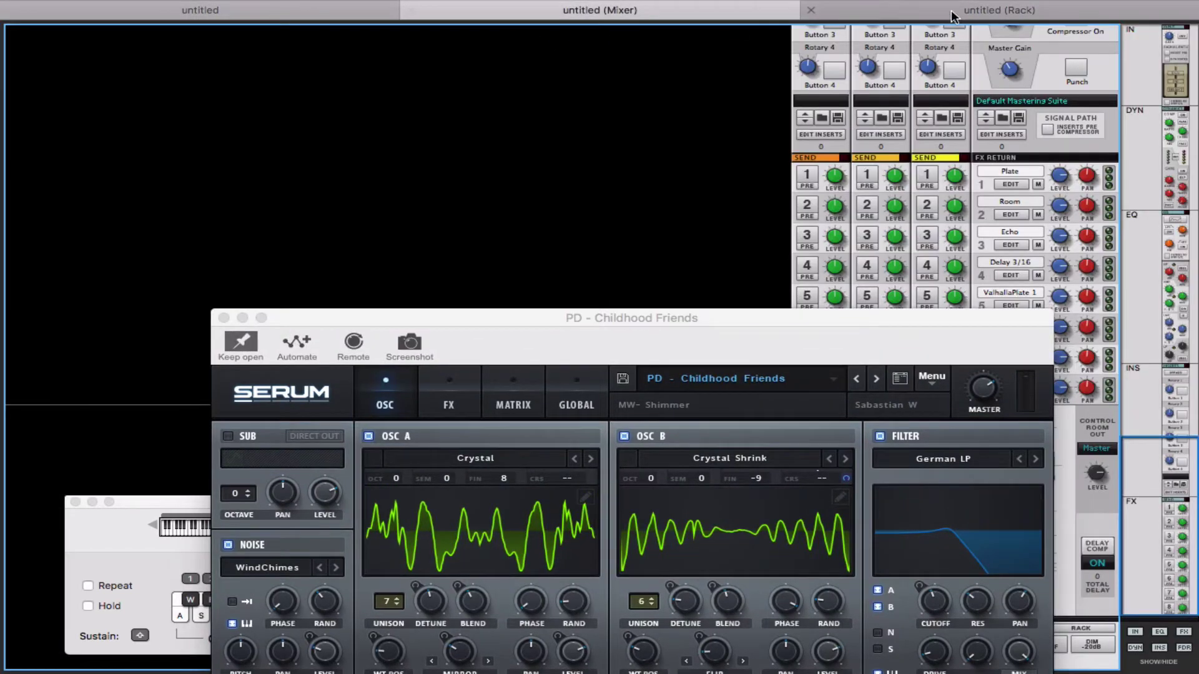
pyautogui.click(905, 12)
pyautogui.moveTo(624, 320); pyautogui.dragTo(667, 177)
pyautogui.click(270, 176)
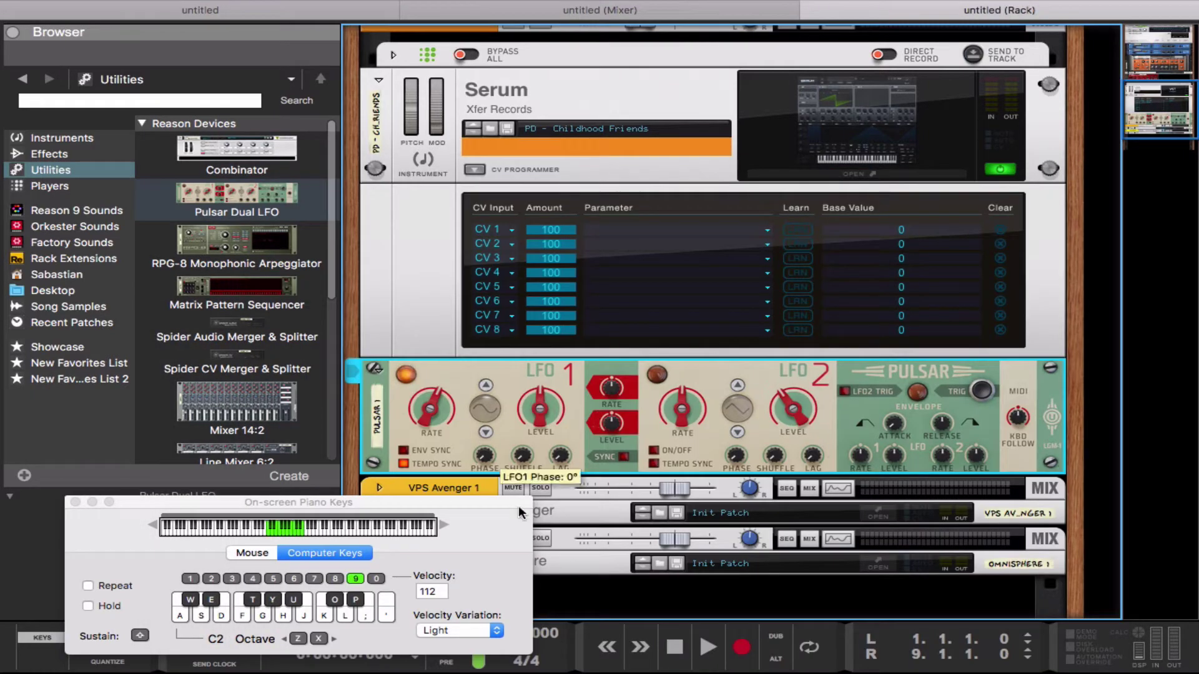
# Step: Check the LFO cable on the rack's rear, assign CV 1 to Serum's Spectrum macro with Learn, and close the plugin window
pyautogui.press('Tab')
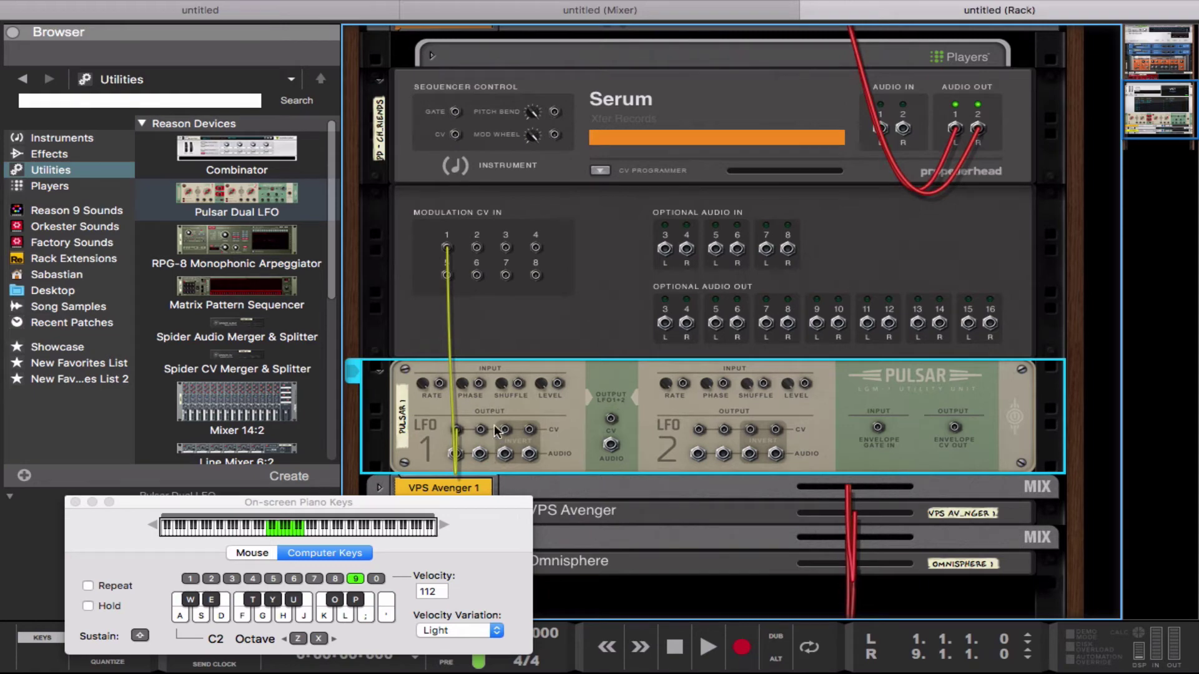
pyautogui.press('Tab')
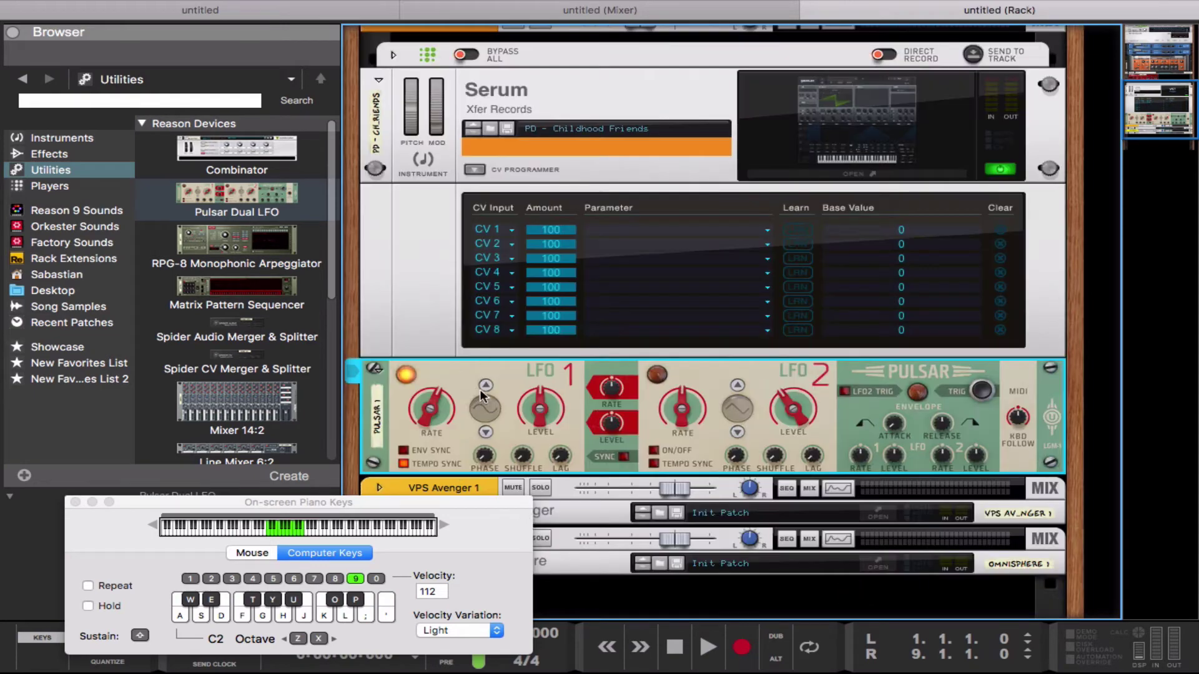
pyautogui.click(806, 244)
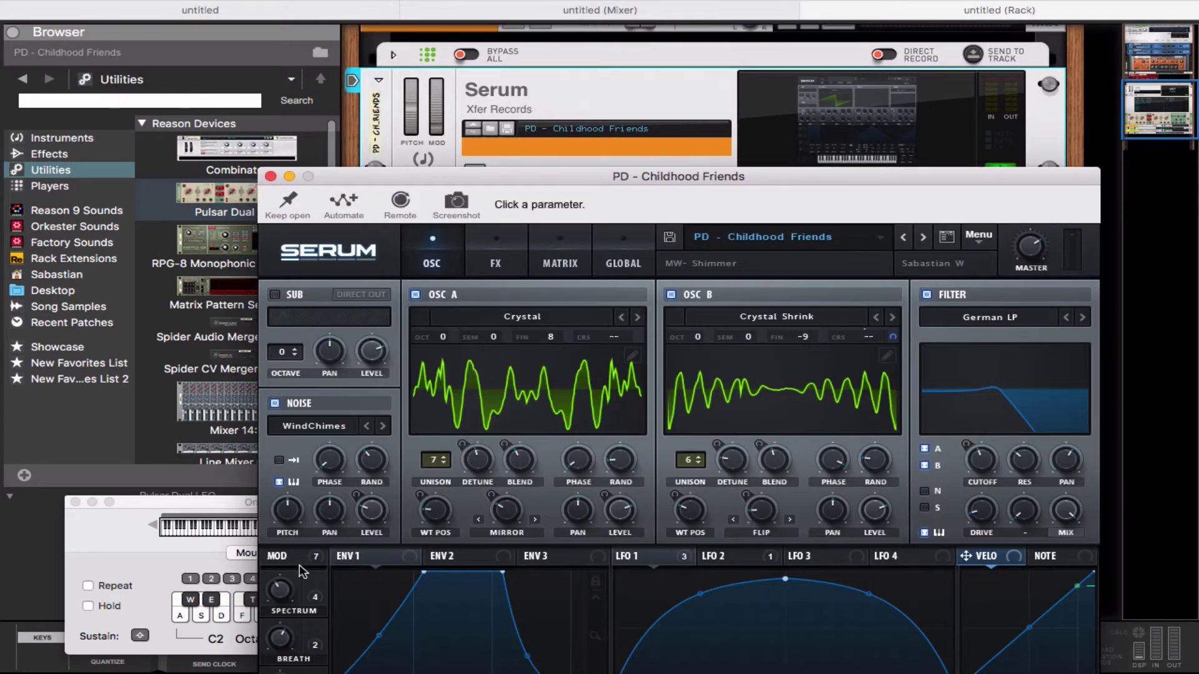
pyautogui.click(280, 589)
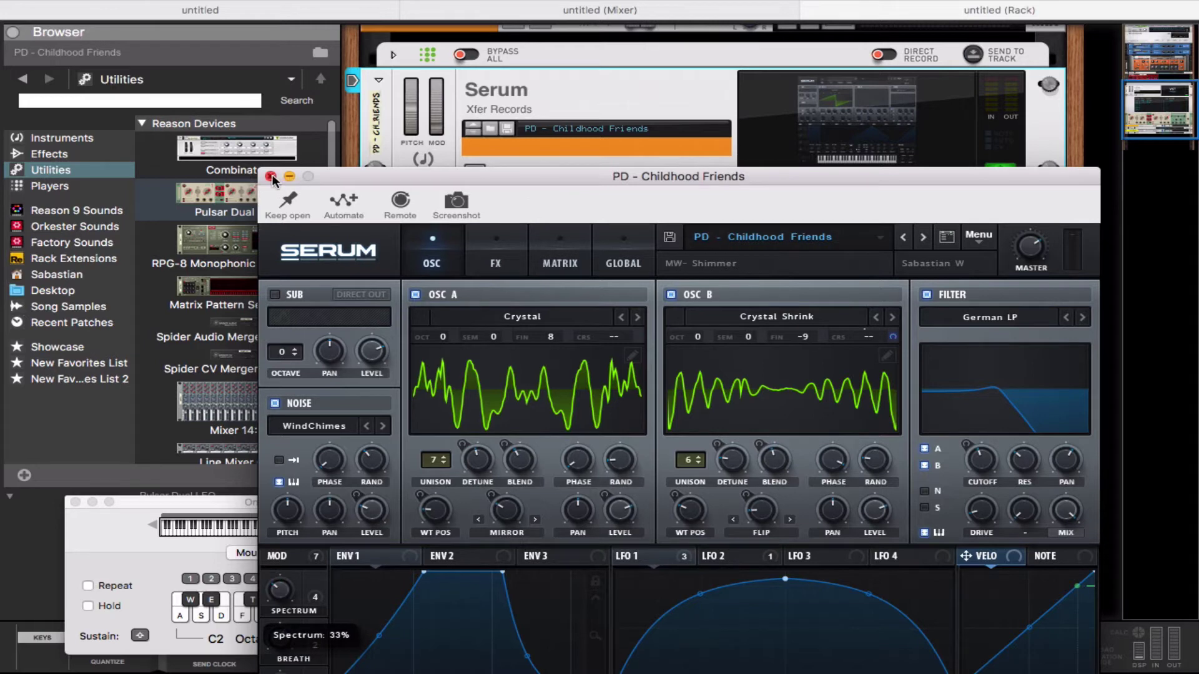
pyautogui.click(271, 177)
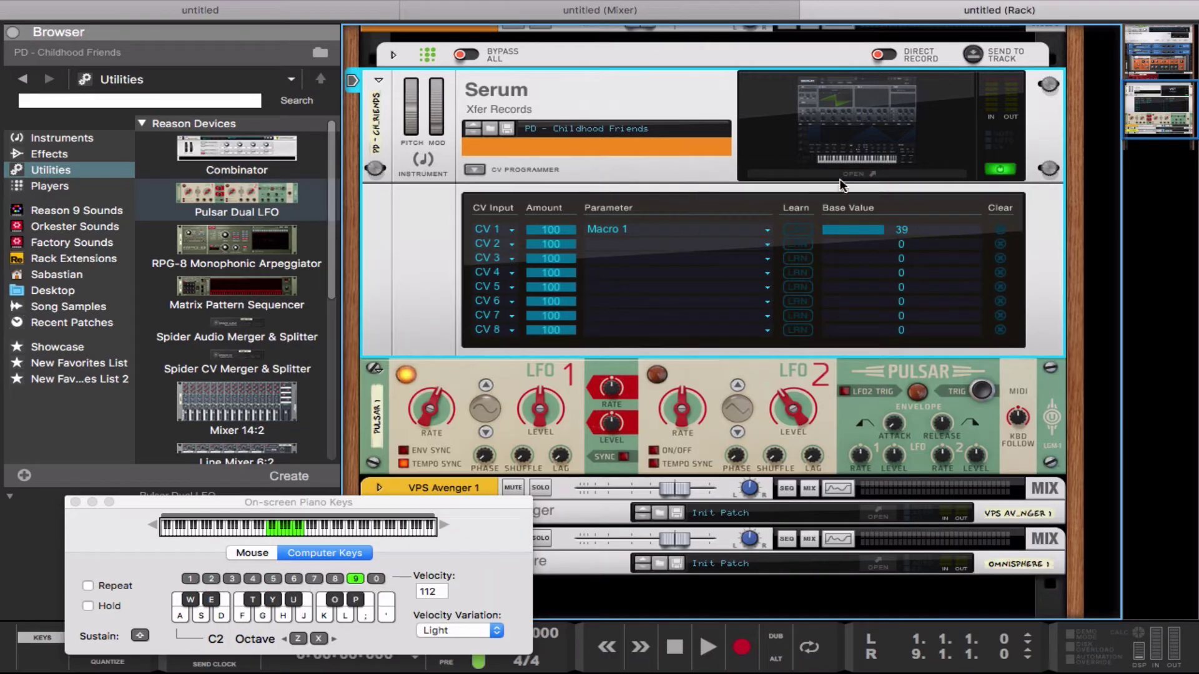
# Step: Check the level of Pulsar's LFO 1 and adjust its rate
pyautogui.click(545, 404)
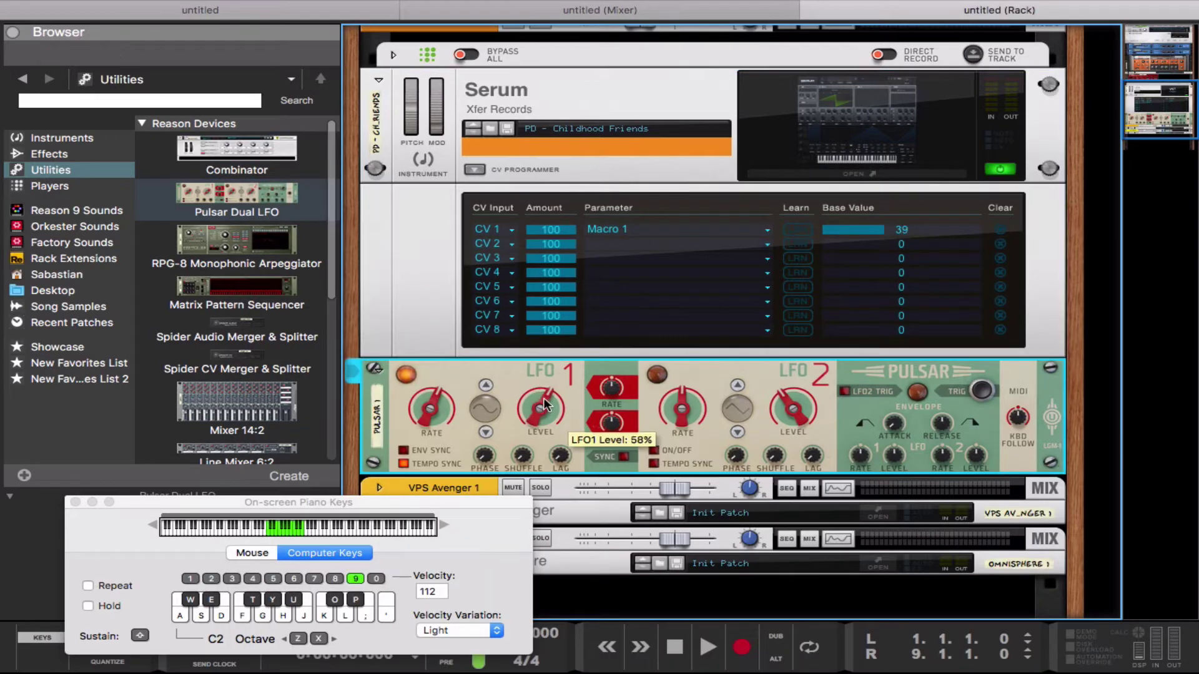
pyautogui.moveTo(448, 431); pyautogui.dragTo(449, 421)
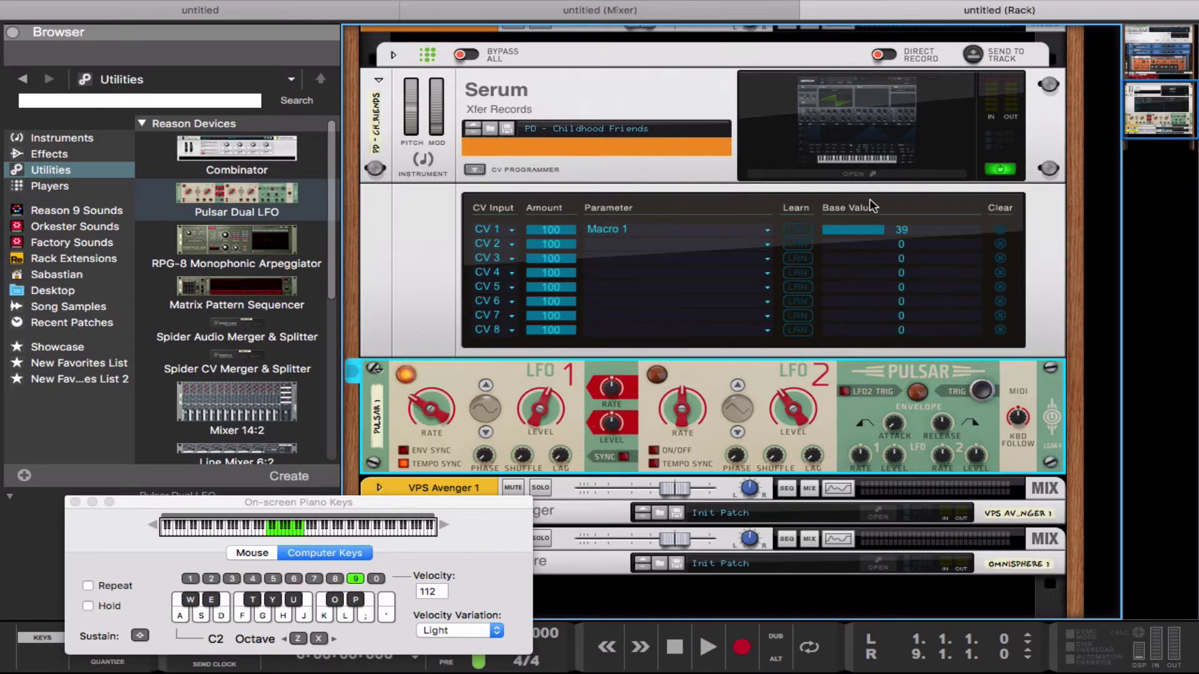
# Step: Reopen Serum's window, move it up until the macros are in view, and examine the Spectrum macro's modulation with notes playing
pyautogui.click(810, 153)
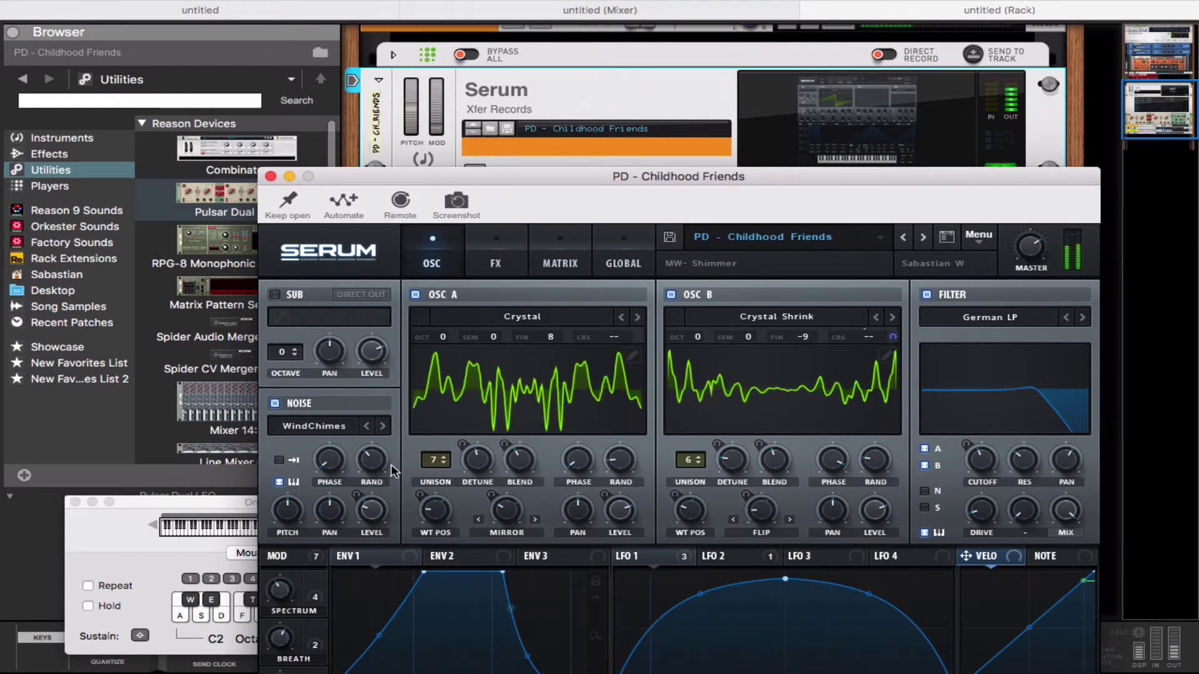
pyautogui.moveTo(526, 169); pyautogui.dragTo(515, 59)
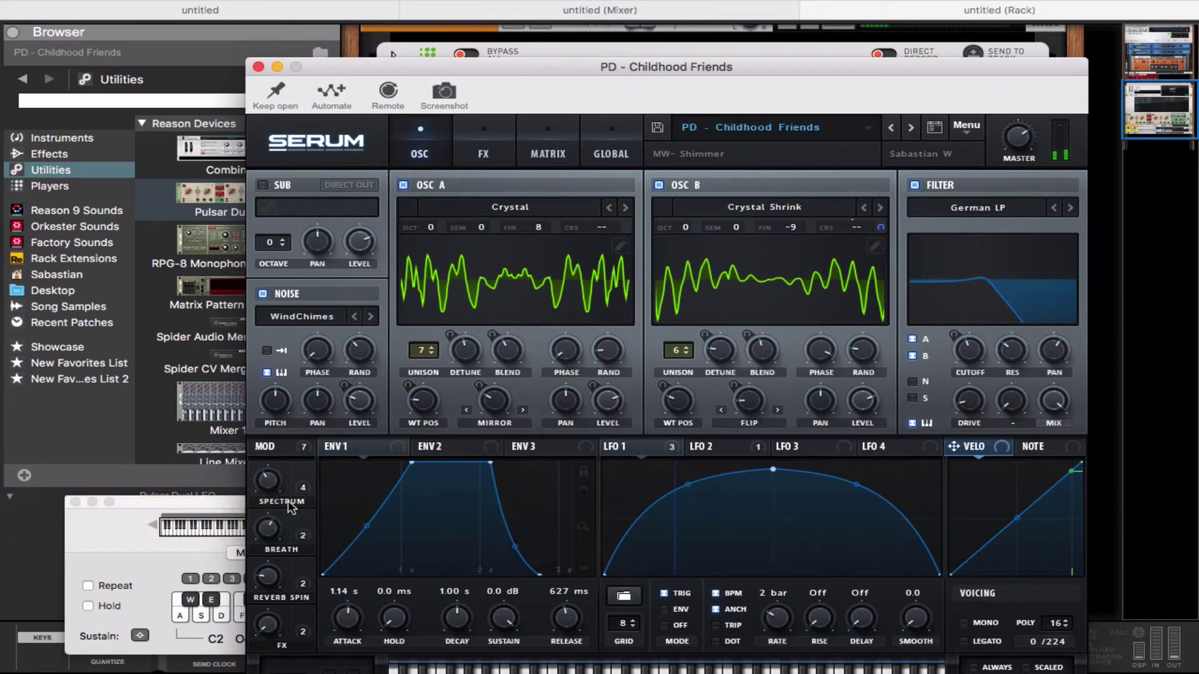
pyautogui.moveTo(276, 491); pyautogui.dragTo(277, 487)
pyautogui.moveTo(300, 482)
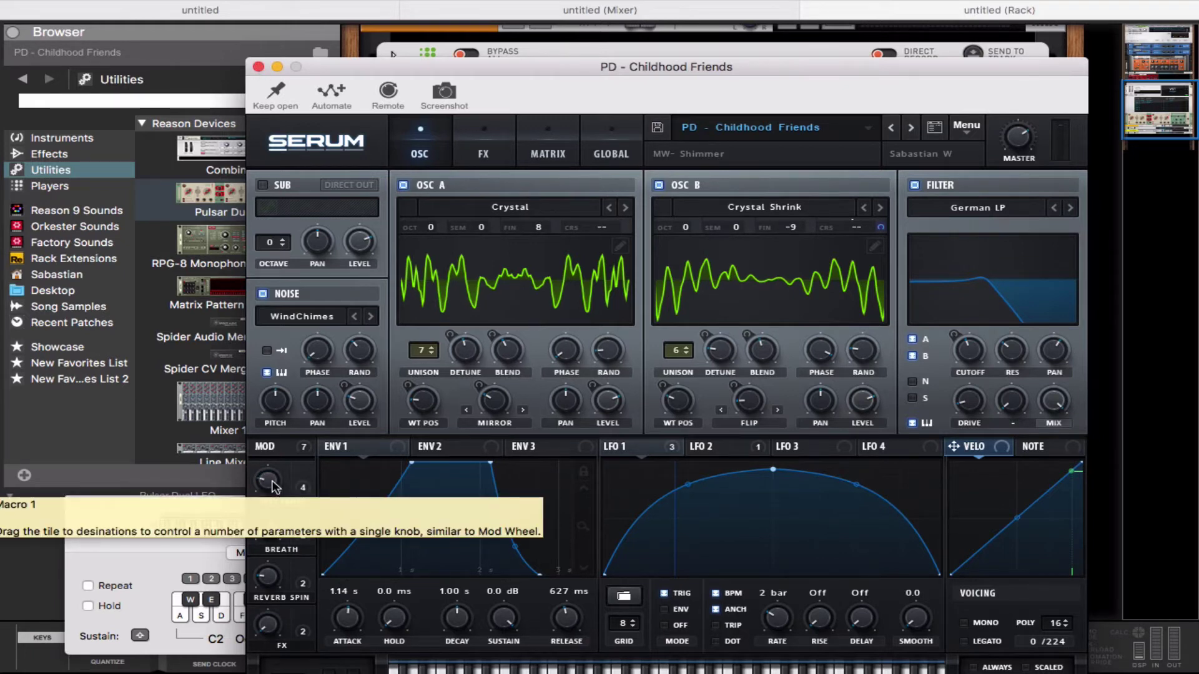
# Step: Reopen Serum's window, move it clear of the CV programmer's base values, and raise the Spectrum macro to a base value of 48
pyautogui.click(258, 67)
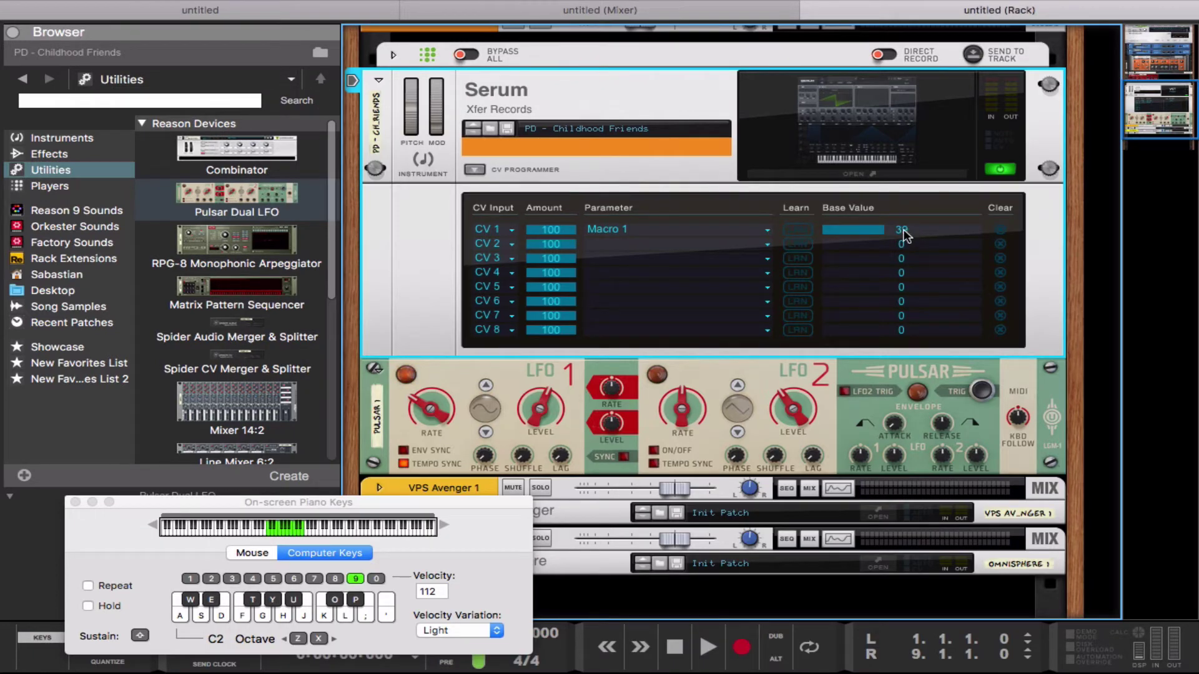
pyautogui.click(853, 171)
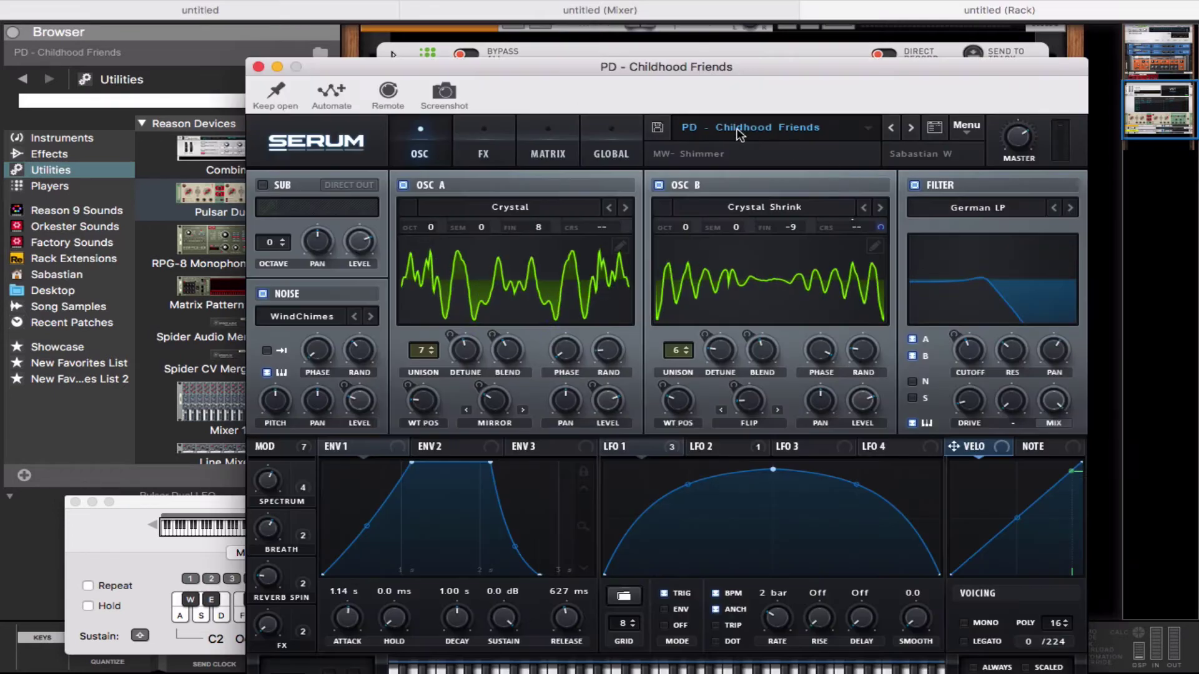
pyautogui.moveTo(786, 65); pyautogui.dragTo(564, 7)
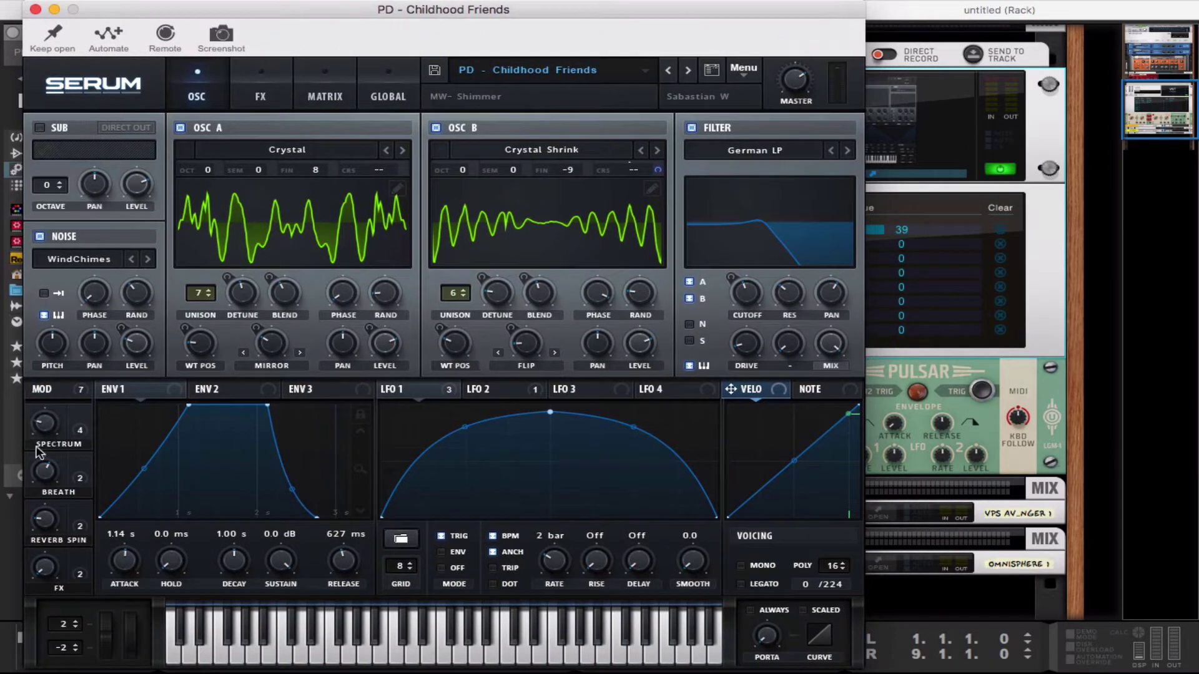
pyautogui.moveTo(54, 428)
pyautogui.mouseDown()
pyautogui.moveTo(53, 407)
pyautogui.moveTo(55, 428)
pyautogui.mouseUp()
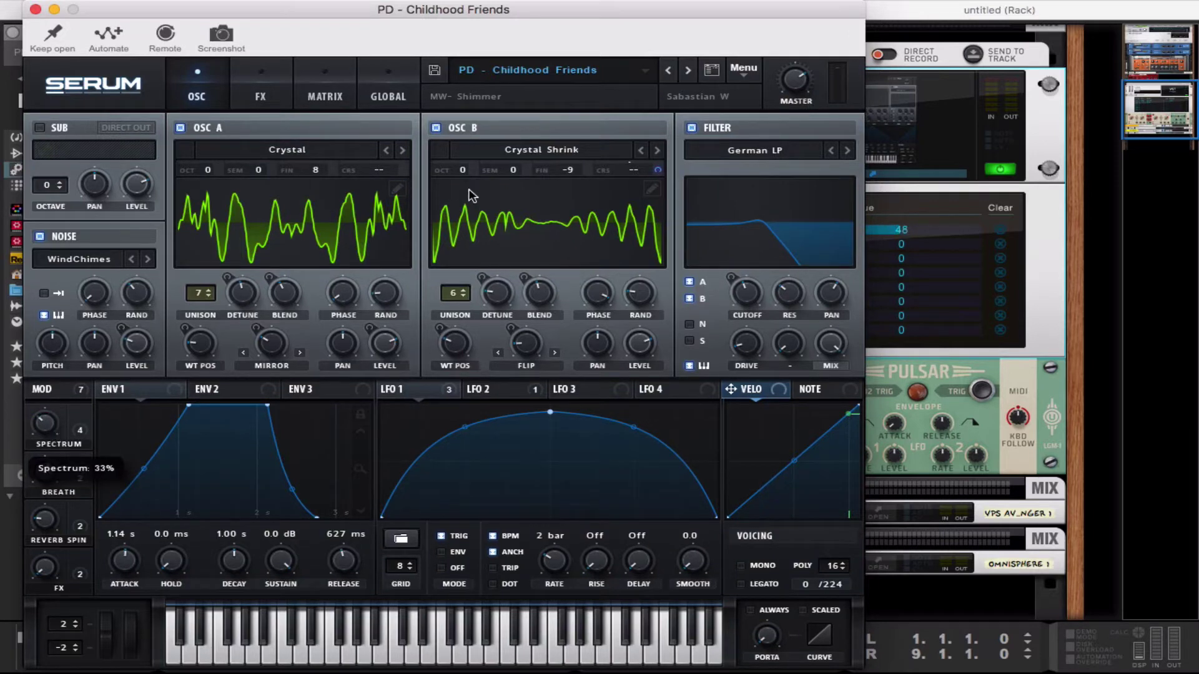
# Step: Set the CV 1 amount to 56 in the CV programmer, check the Spectrum macro's movement, and close Serum's window
pyautogui.moveTo(648, 19); pyautogui.dragTo(903, 331)
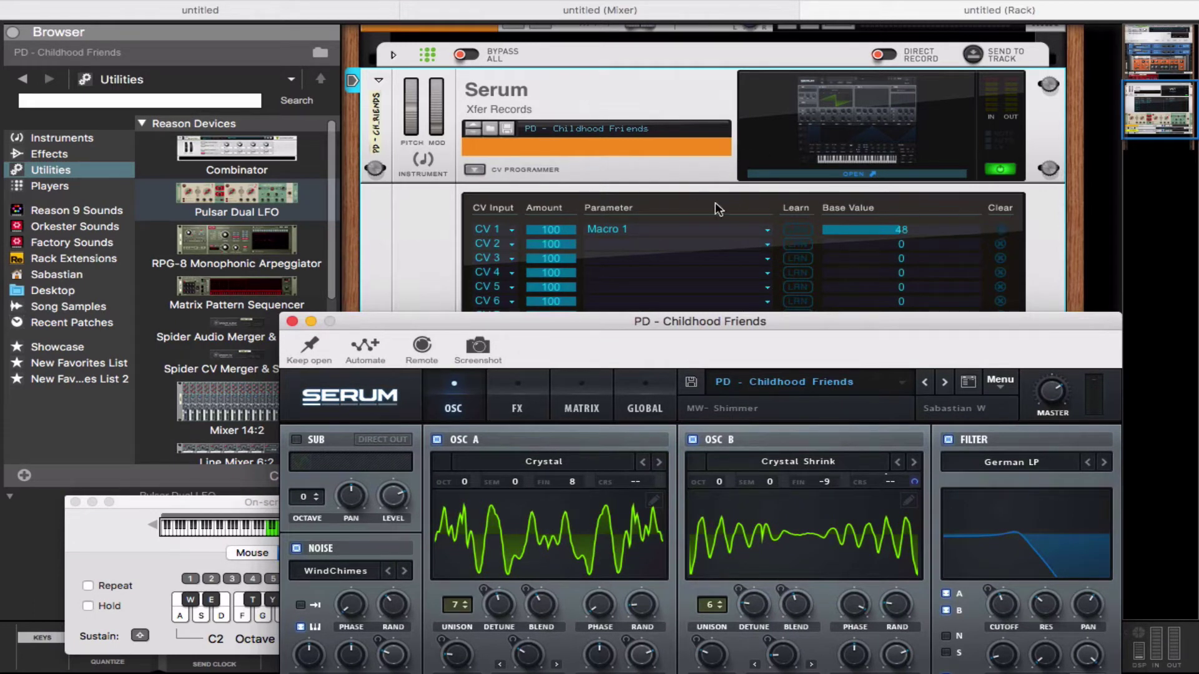
pyautogui.moveTo(575, 225)
pyautogui.mouseDown()
pyautogui.moveTo(562, 229)
pyautogui.moveTo(572, 239)
pyautogui.mouseUp()
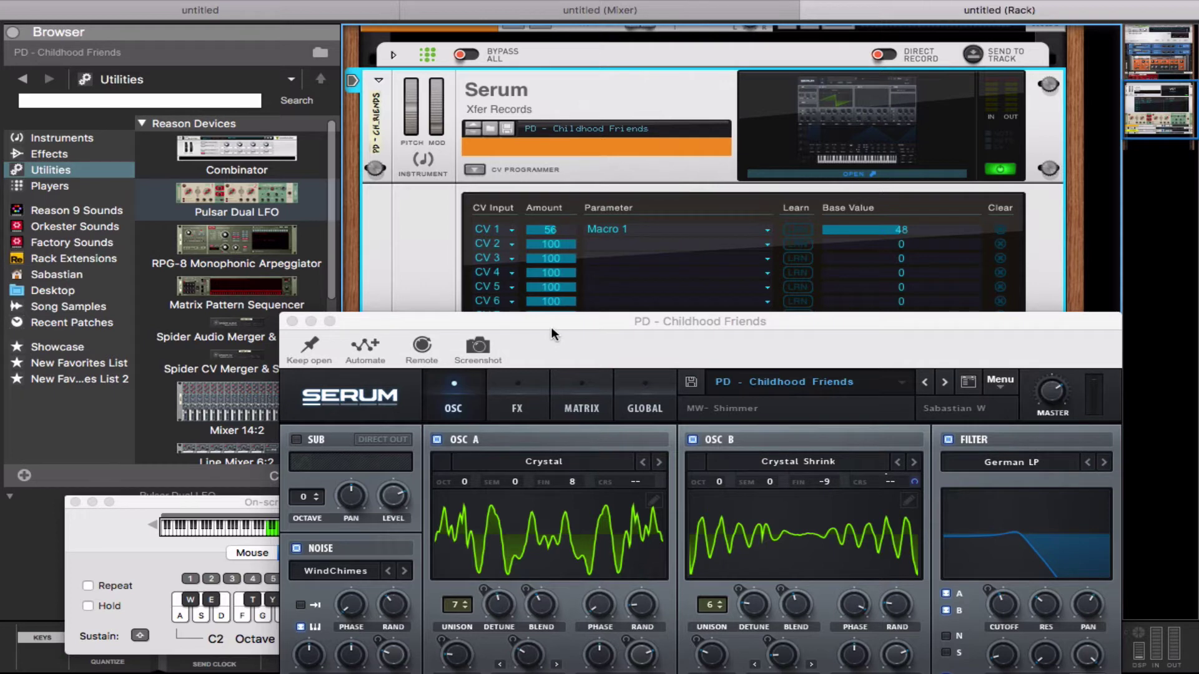
pyautogui.moveTo(564, 321); pyautogui.dragTo(560, 115)
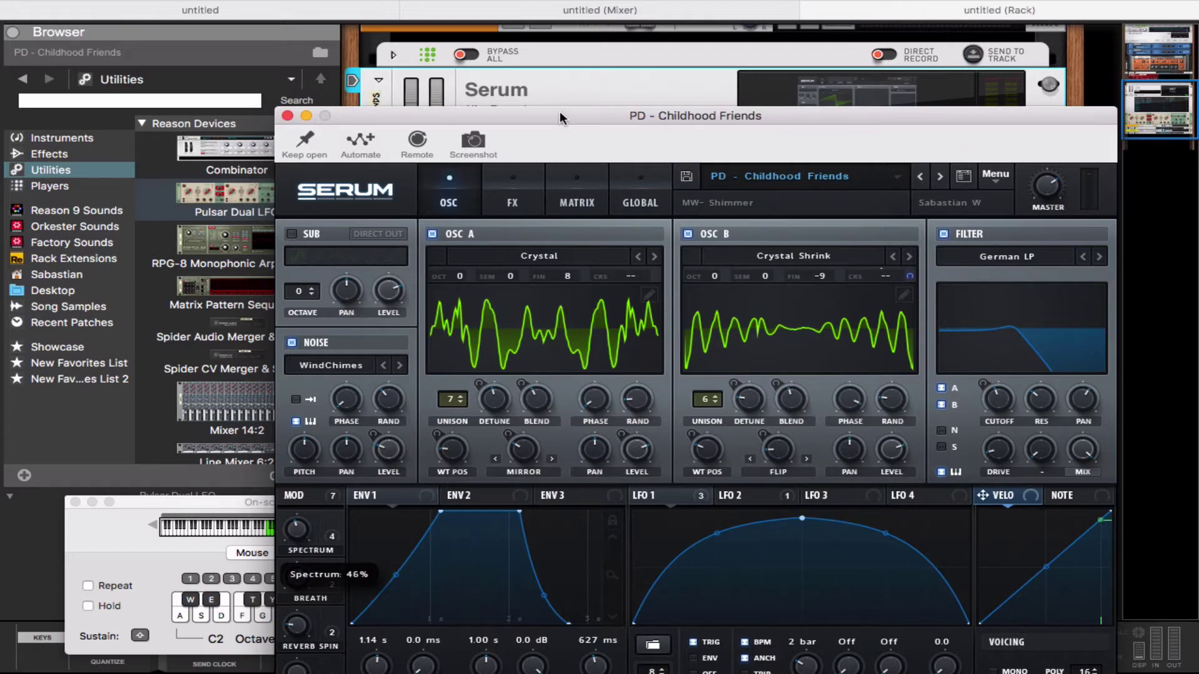
pyautogui.moveTo(562, 110); pyautogui.dragTo(506, 351)
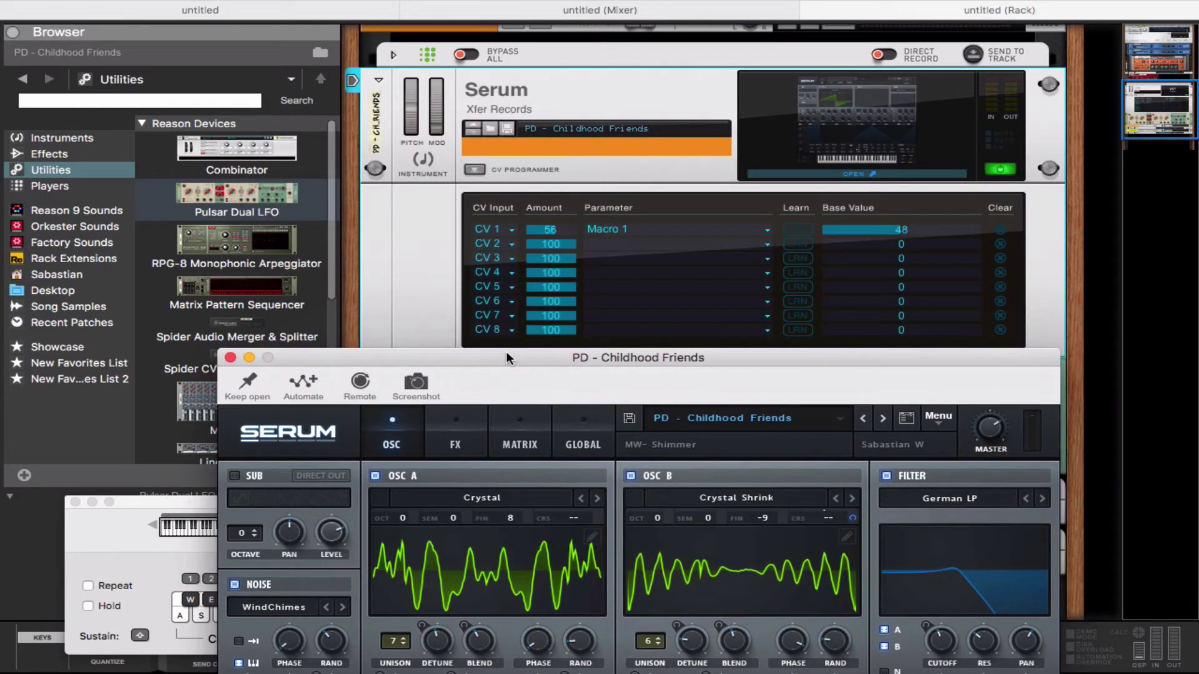
pyautogui.click(230, 358)
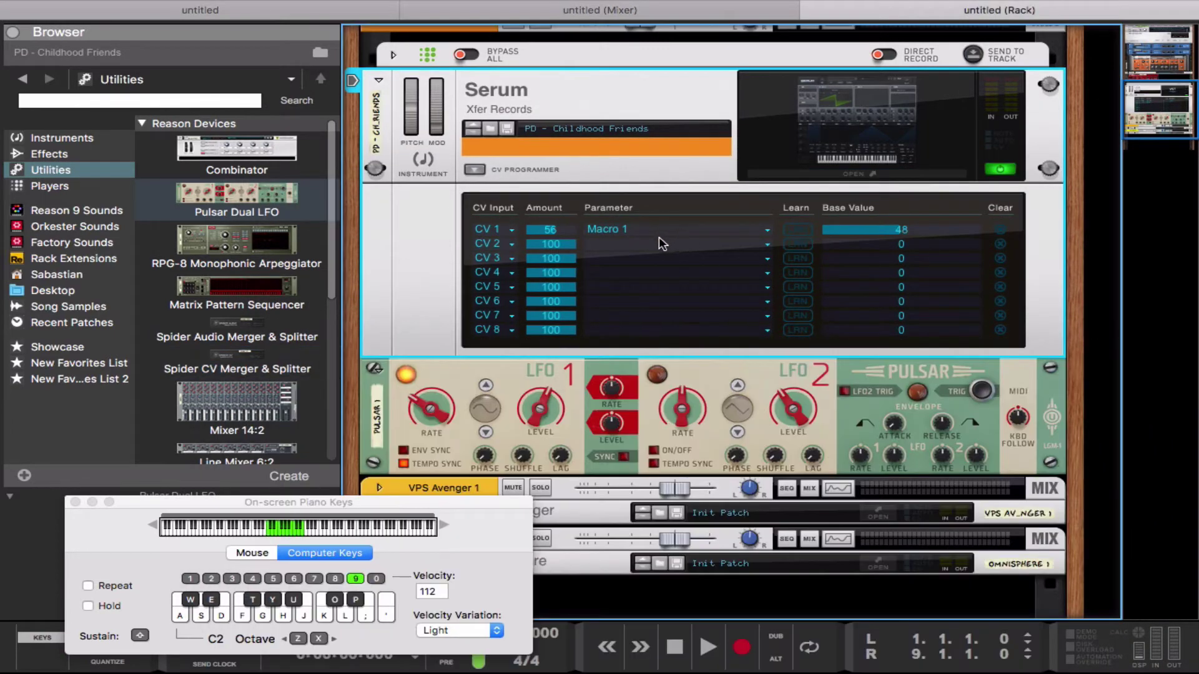
# Step: Load the PL - Glass Harp preset from the Enchanted V1 bank in Serum, and close its window
pyautogui.click(880, 173)
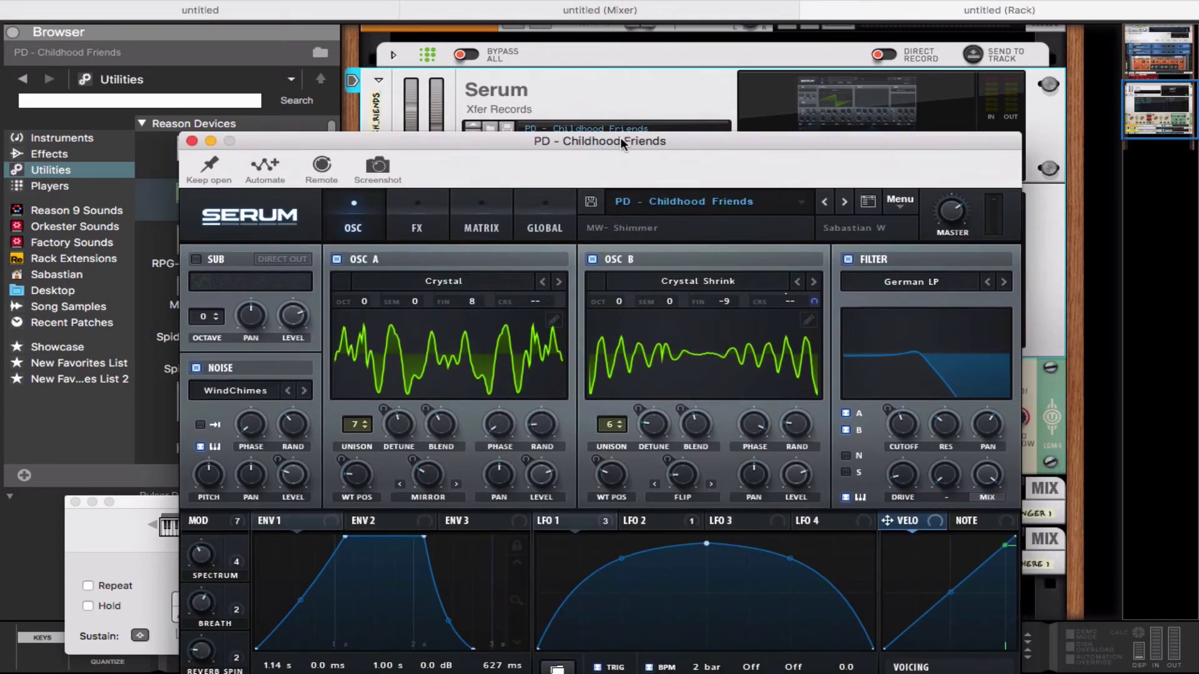
pyautogui.moveTo(620, 137); pyautogui.dragTo(626, 66)
pyautogui.click(788, 127)
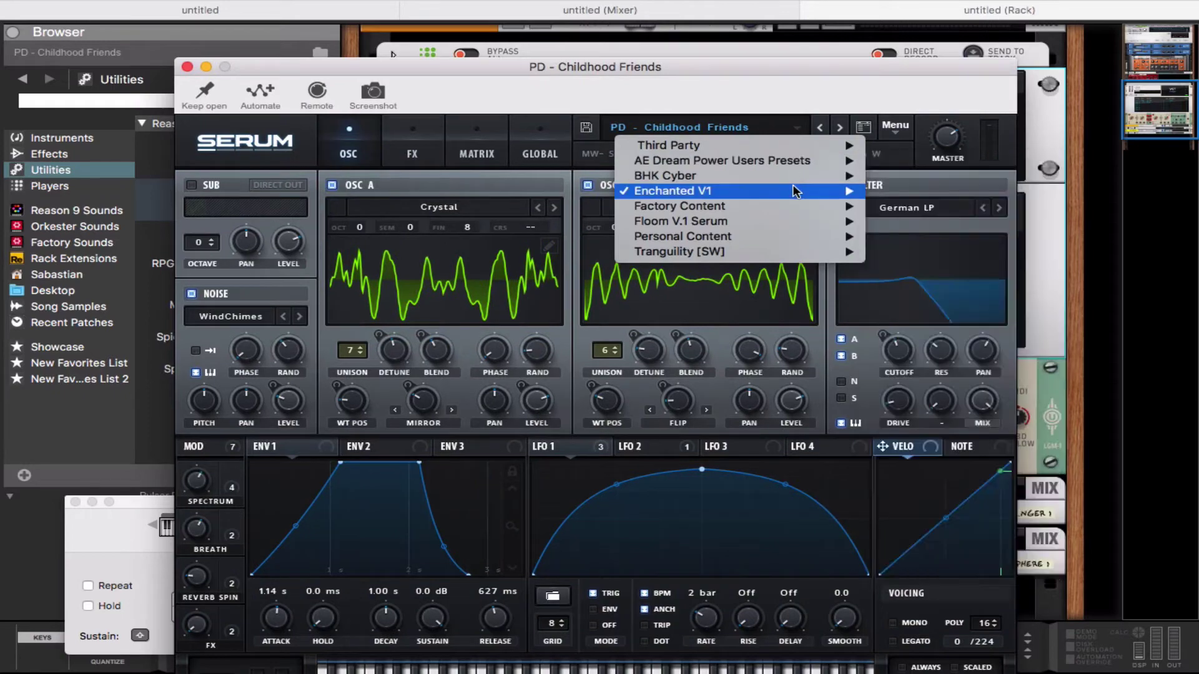
pyautogui.moveTo(798, 191)
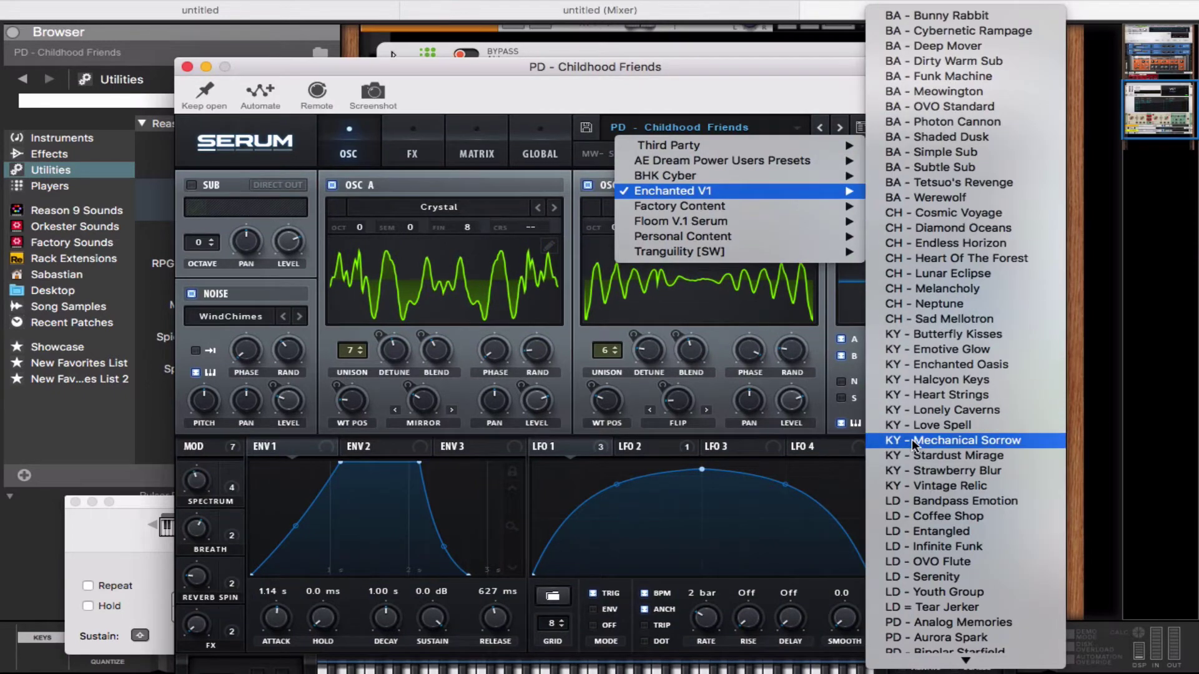
pyautogui.moveTo(899, 659)
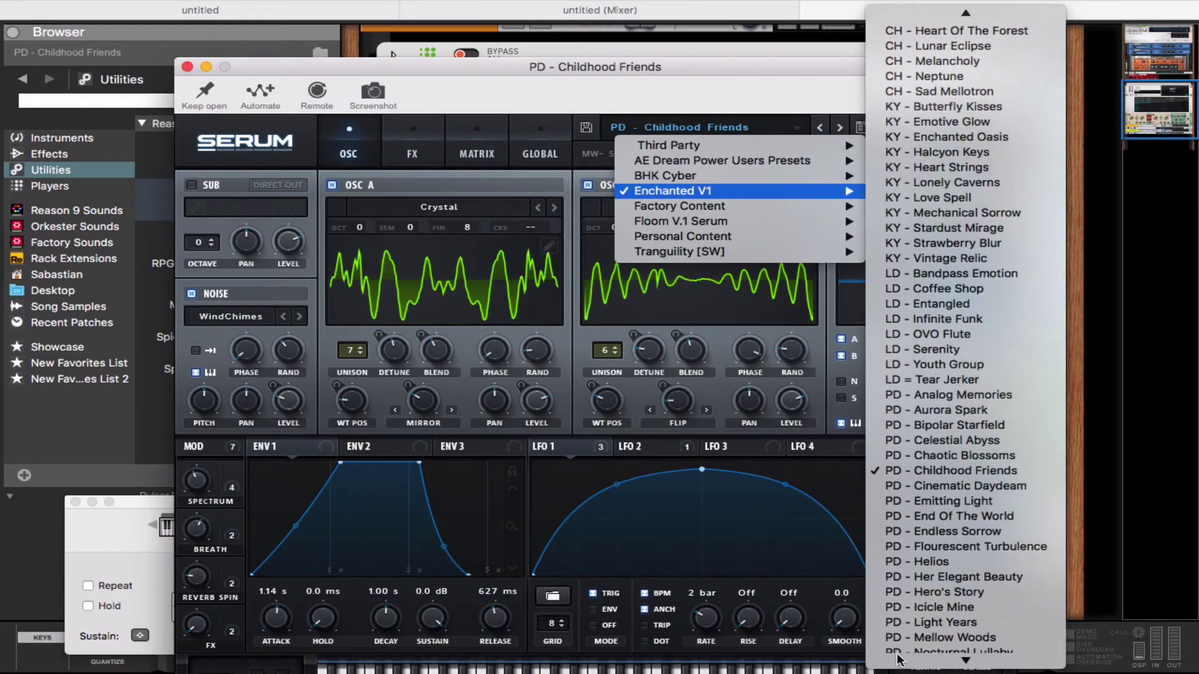
pyautogui.scroll(-6, 919, 589)
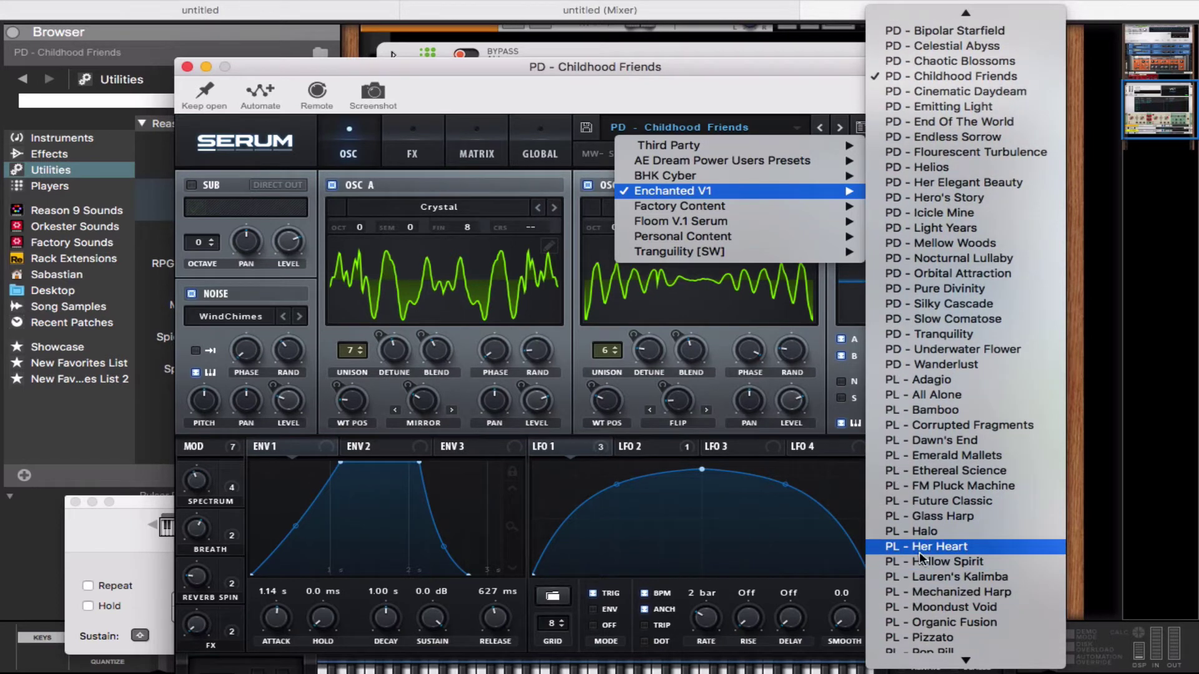
pyautogui.scroll(-3, 918, 555)
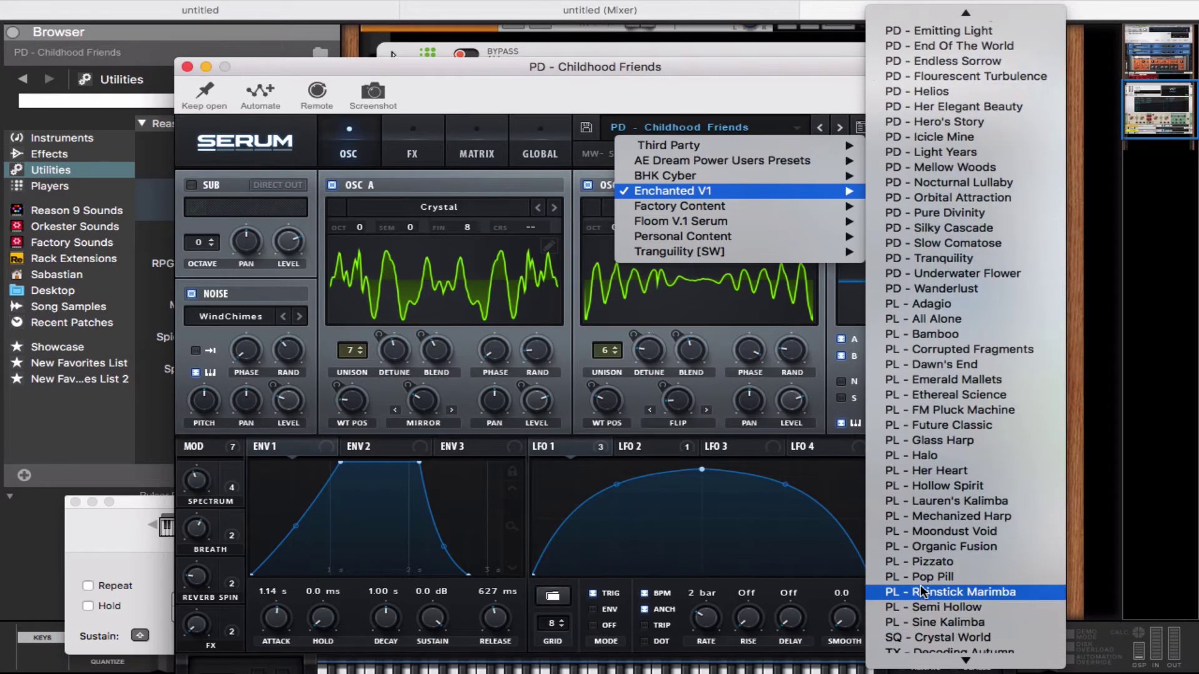
pyautogui.click(919, 442)
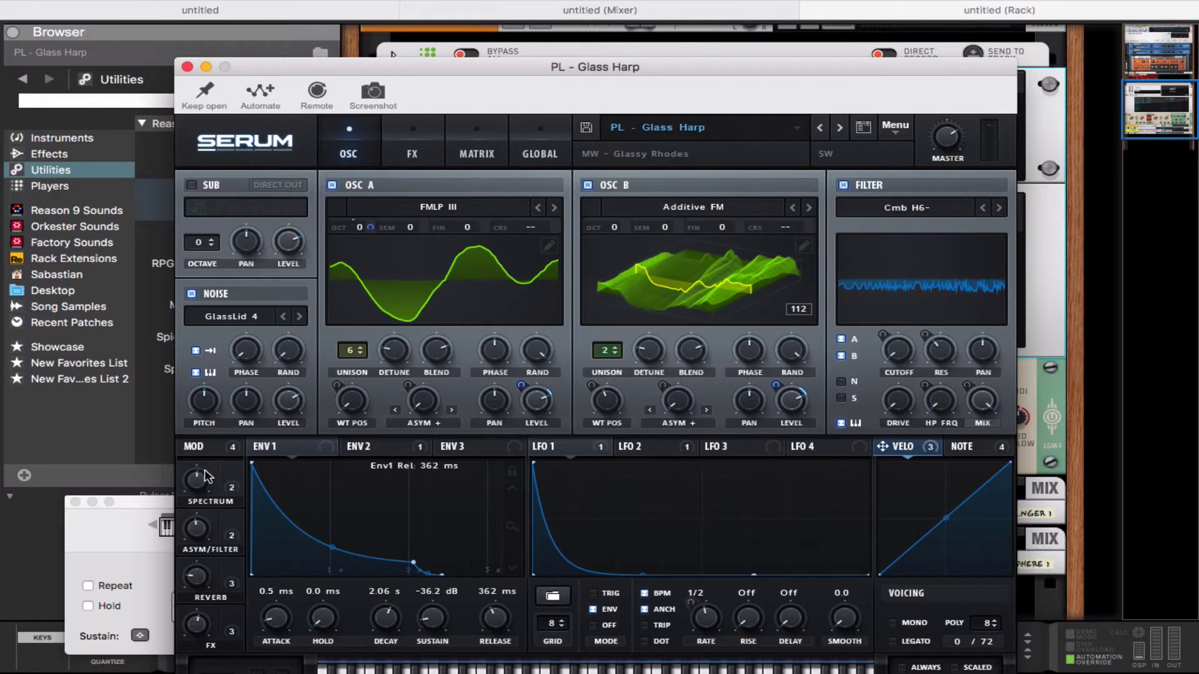
pyautogui.click(187, 67)
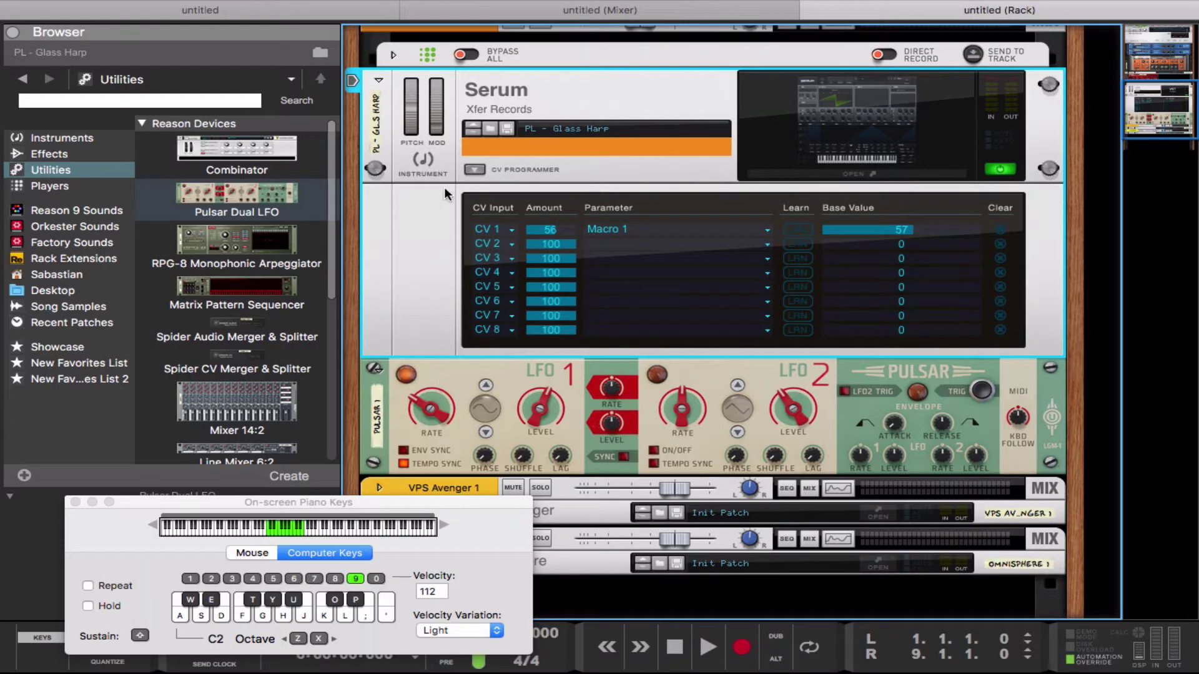
# Step: Add the Scales & Chords and Dual Arpeggio players to Serum and unfold its player section
pyautogui.click(475, 54)
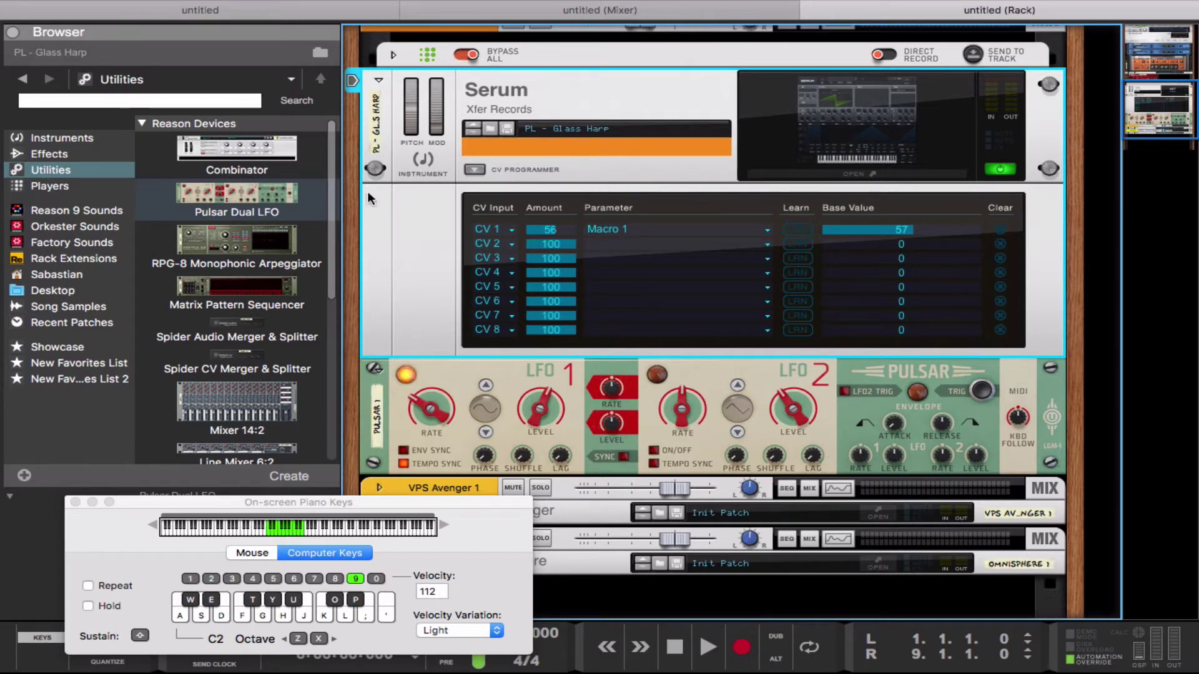
pyautogui.click(460, 55)
pyautogui.click(50, 185)
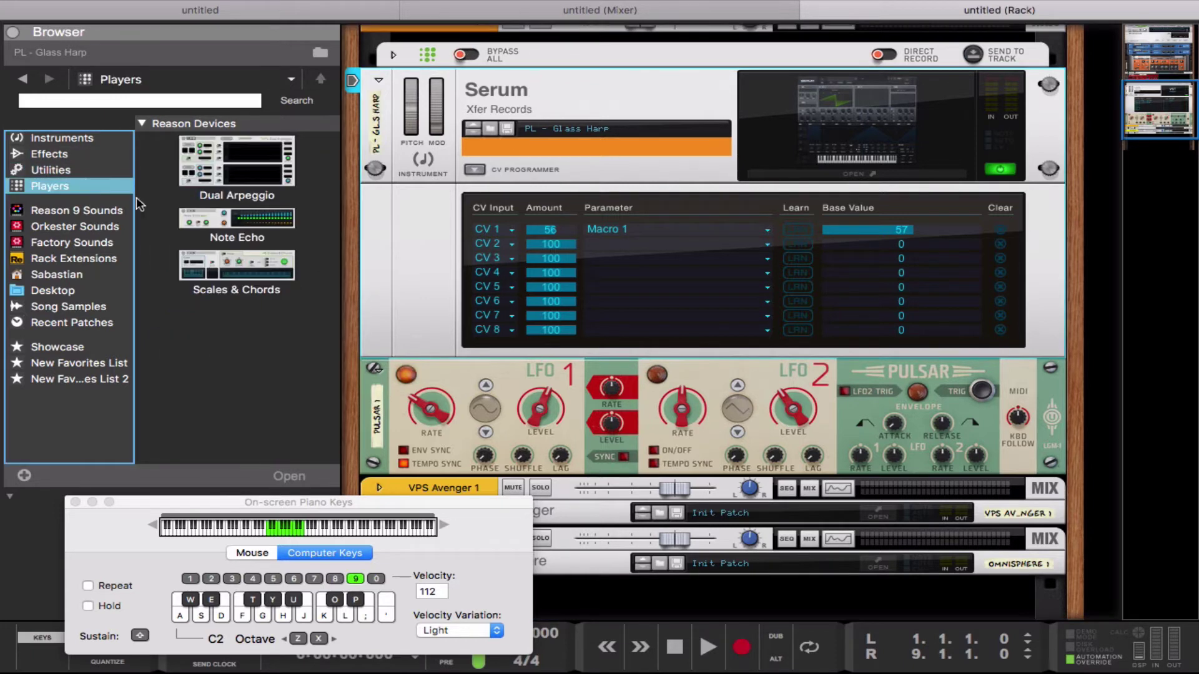
pyautogui.click(254, 263)
pyautogui.moveTo(250, 164)
pyautogui.mouseDown()
pyautogui.moveTo(340, 94)
pyautogui.moveTo(461, 92)
pyautogui.mouseUp()
pyautogui.moveTo(462, 97); pyautogui.dragTo(459, 100)
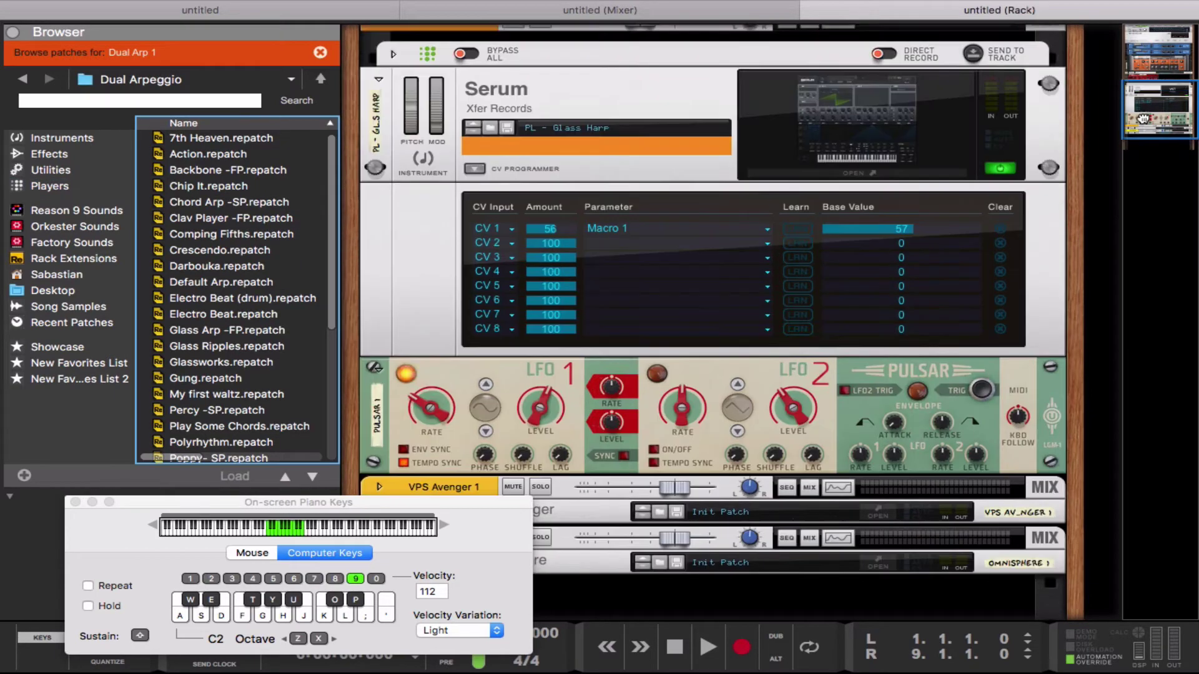
pyautogui.moveTo(1143, 119); pyautogui.dragTo(1142, 109)
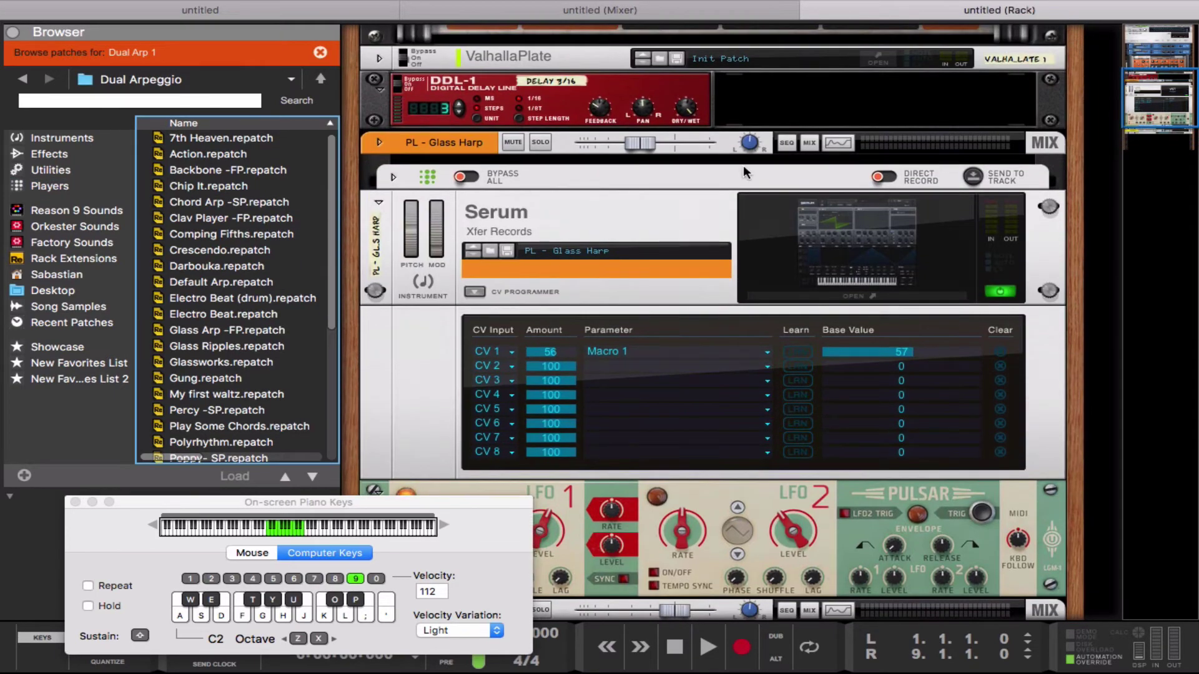
pyautogui.click(393, 179)
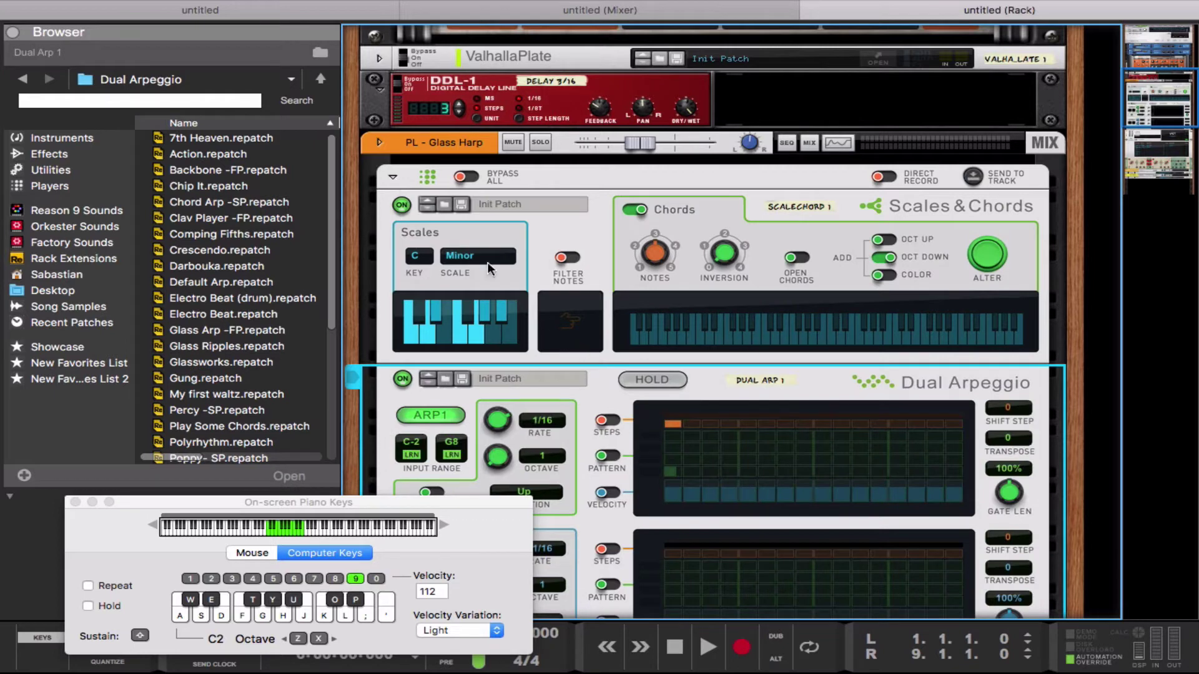
# Step: Turn on Steps, Pattern and Velocity for Arp 1 of Dual Arpeggio, and draw a four-step pattern with varied velocities
pyautogui.moveTo(1163, 115); pyautogui.dragTo(1161, 129)
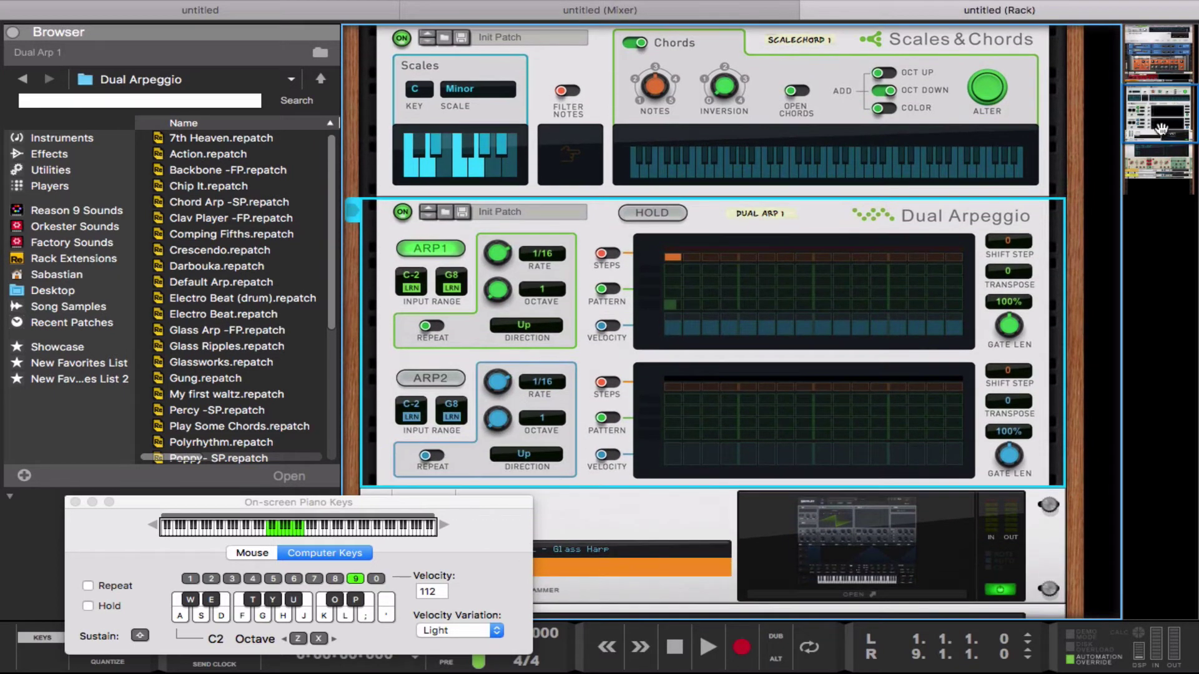
pyautogui.click(614, 253)
pyautogui.click(612, 289)
pyautogui.click(615, 326)
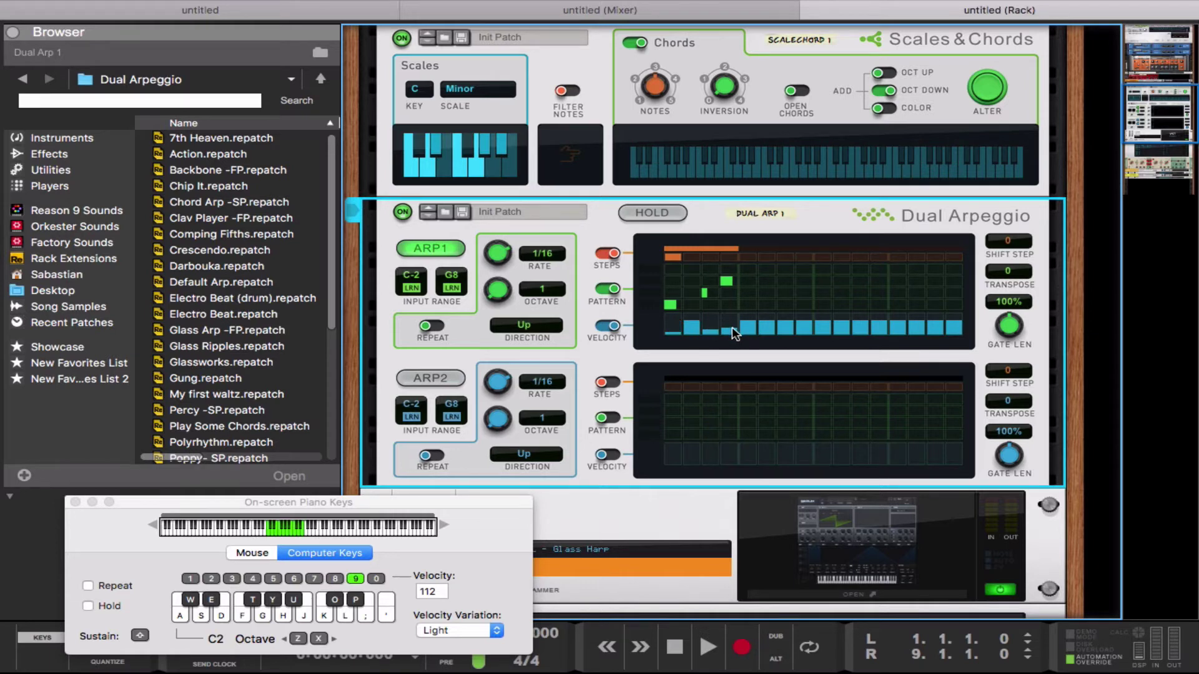
# Step: Play several notes through the players to audition the arpeggio, raising the on-screen piano's octave to C3
pyautogui.press('f')
pyautogui.press('g')
pyautogui.press('f')
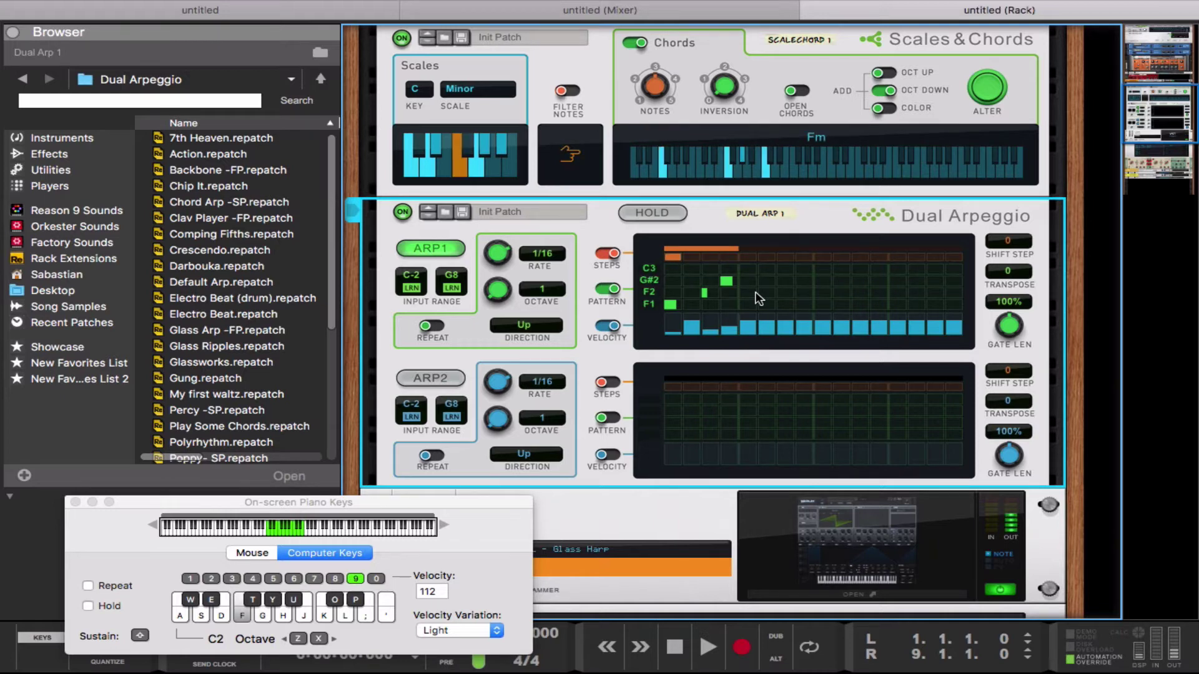
pyautogui.press('d')
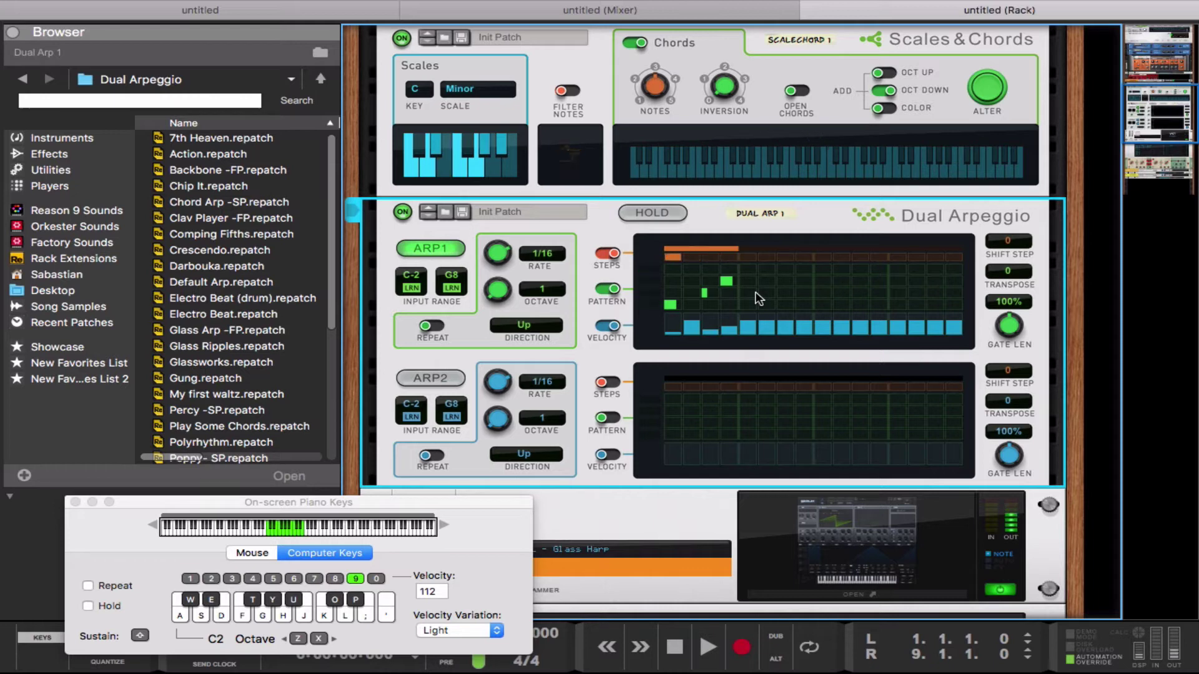
pyautogui.press('h')
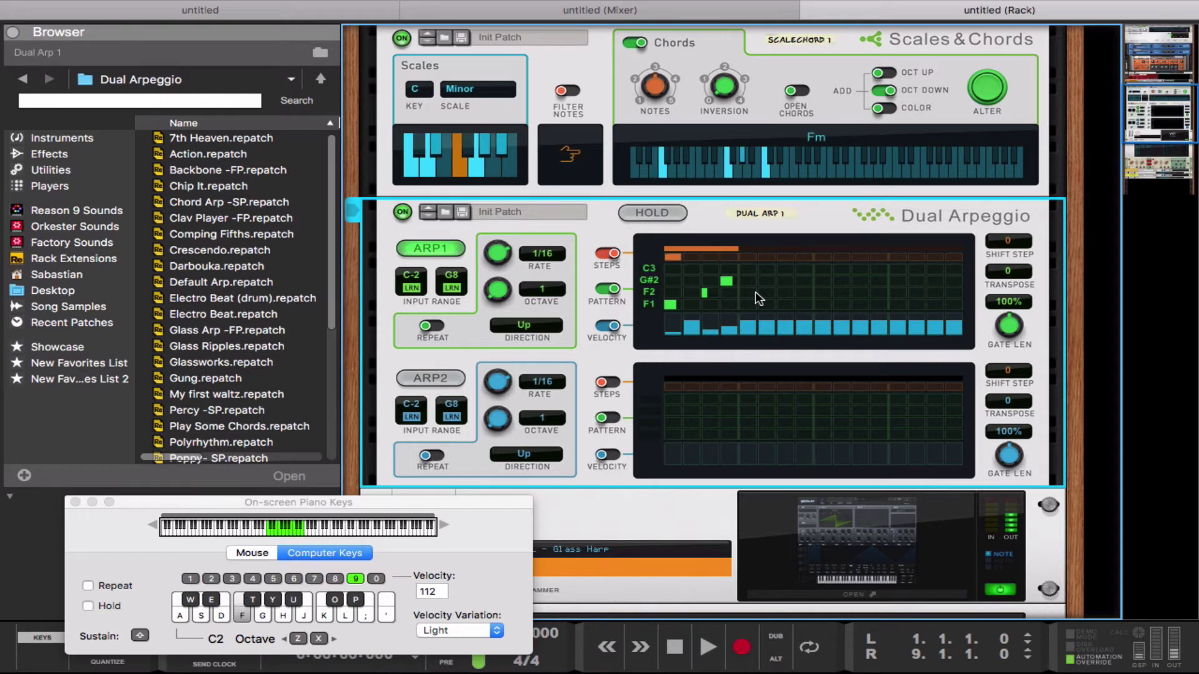
pyautogui.press('f')
pyautogui.press('s')
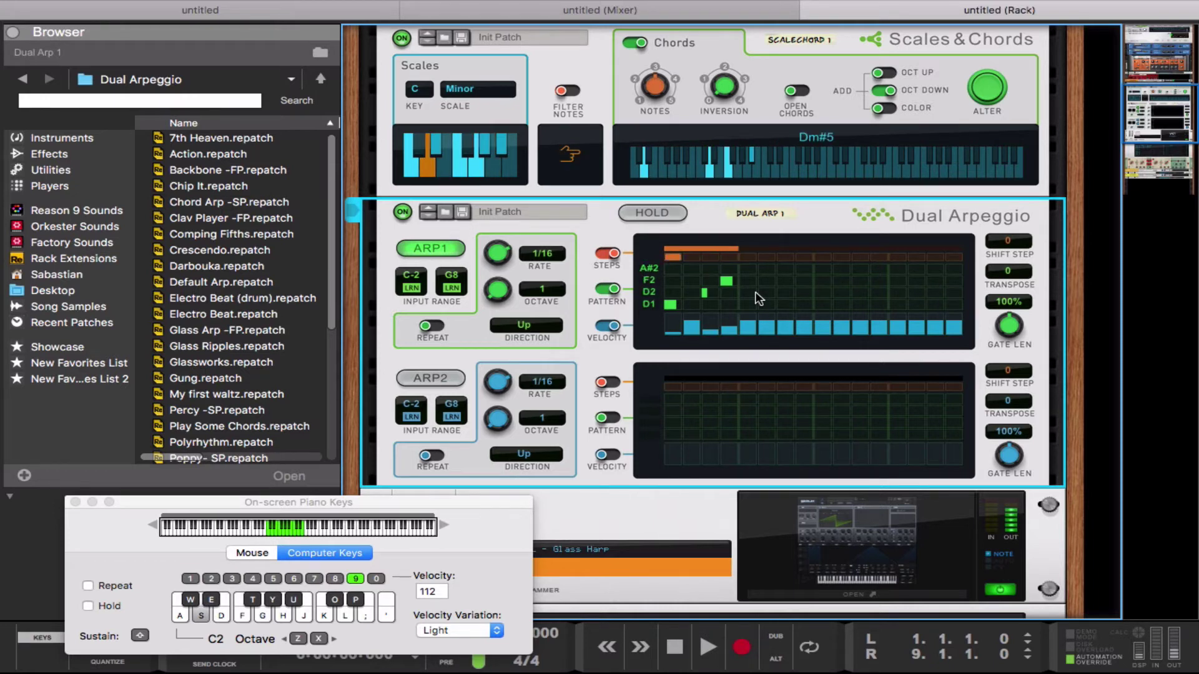
pyautogui.press('x')
pyautogui.press('s')
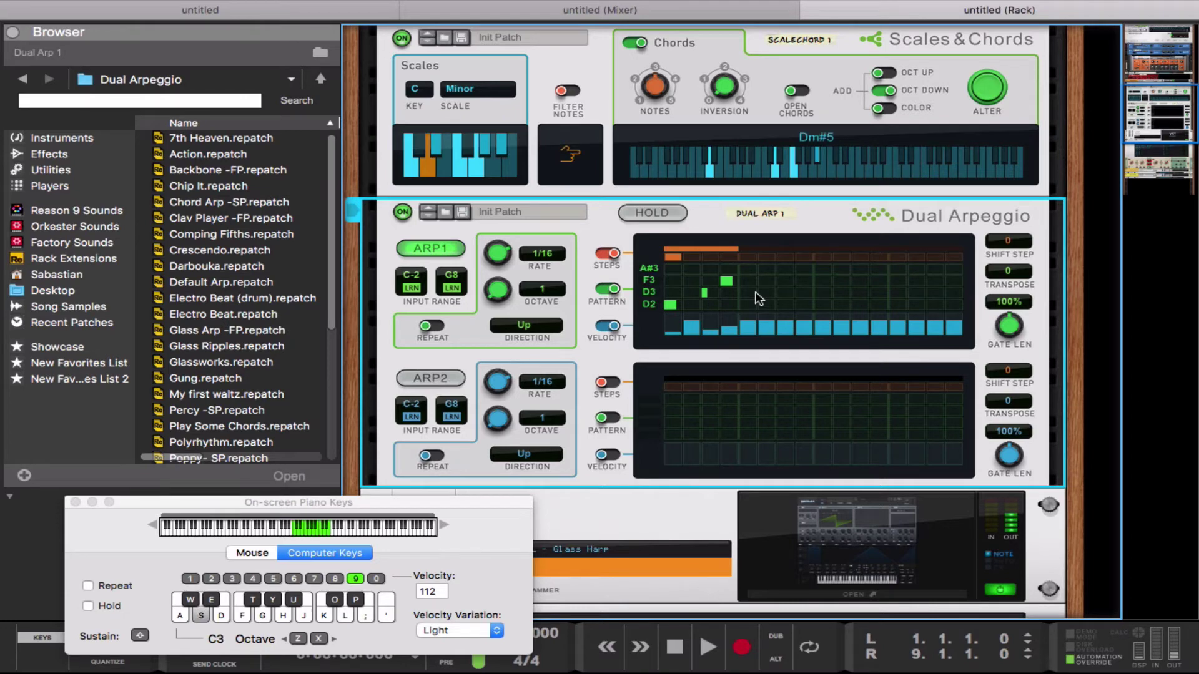
# Step: Add a Matrix Pattern Sequencer between Serum and Pulsar, and flip the rack to its rear
pyautogui.moveTo(1169, 119); pyautogui.dragTo(1169, 160)
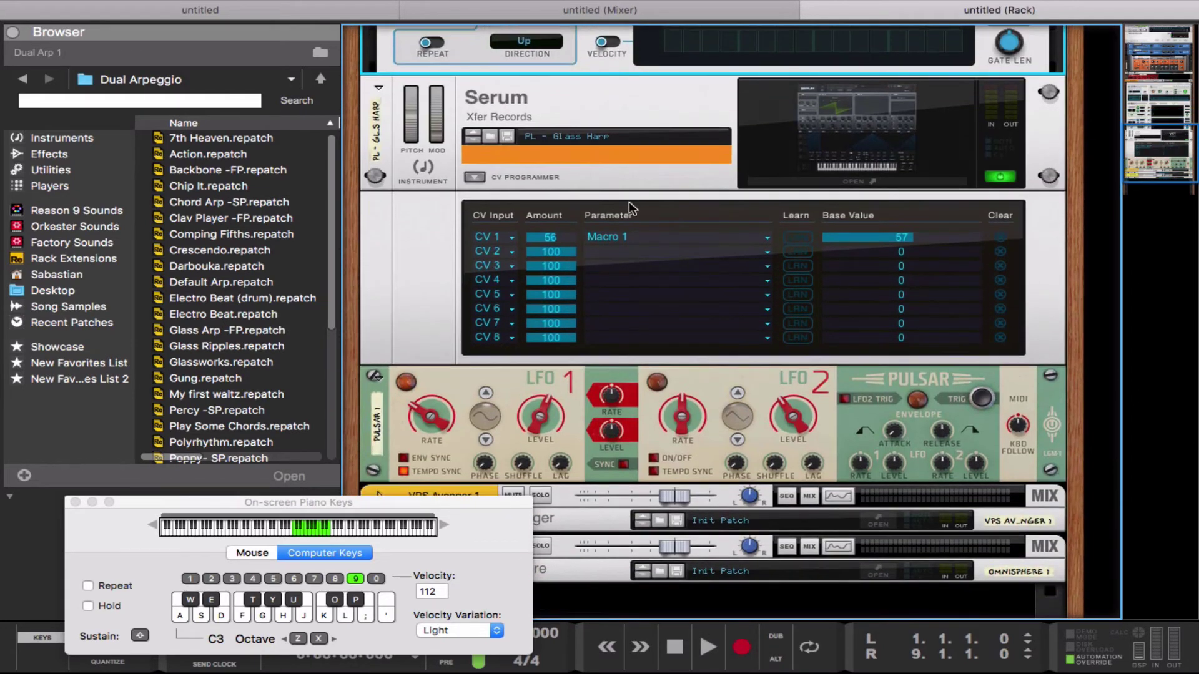
pyautogui.click(223, 314)
pyautogui.click(51, 186)
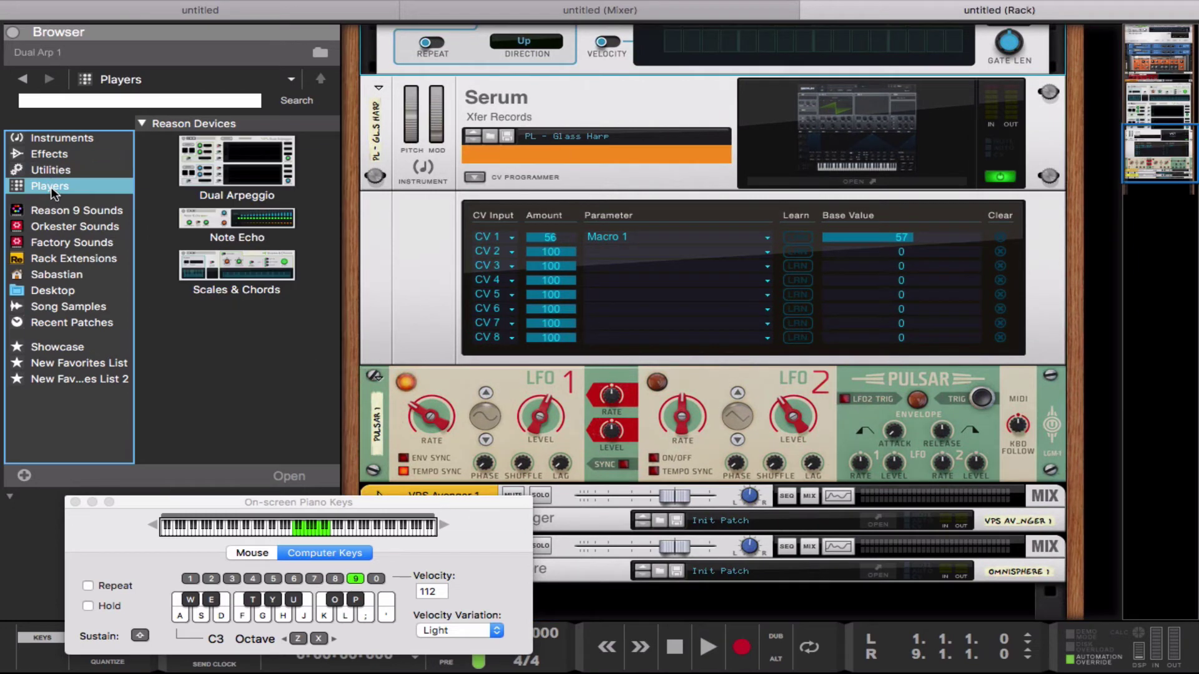
pyautogui.click(51, 175)
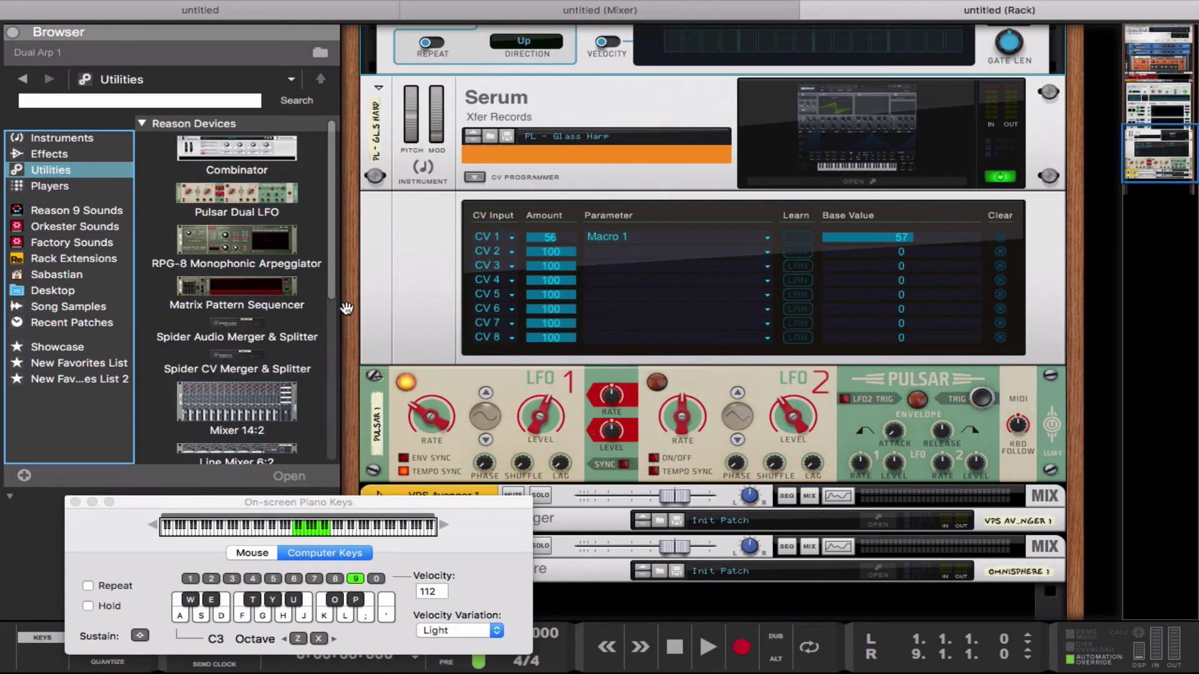
pyautogui.moveTo(327, 248)
pyautogui.mouseDown()
pyautogui.moveTo(326, 463)
pyautogui.moveTo(326, 279)
pyautogui.mouseUp()
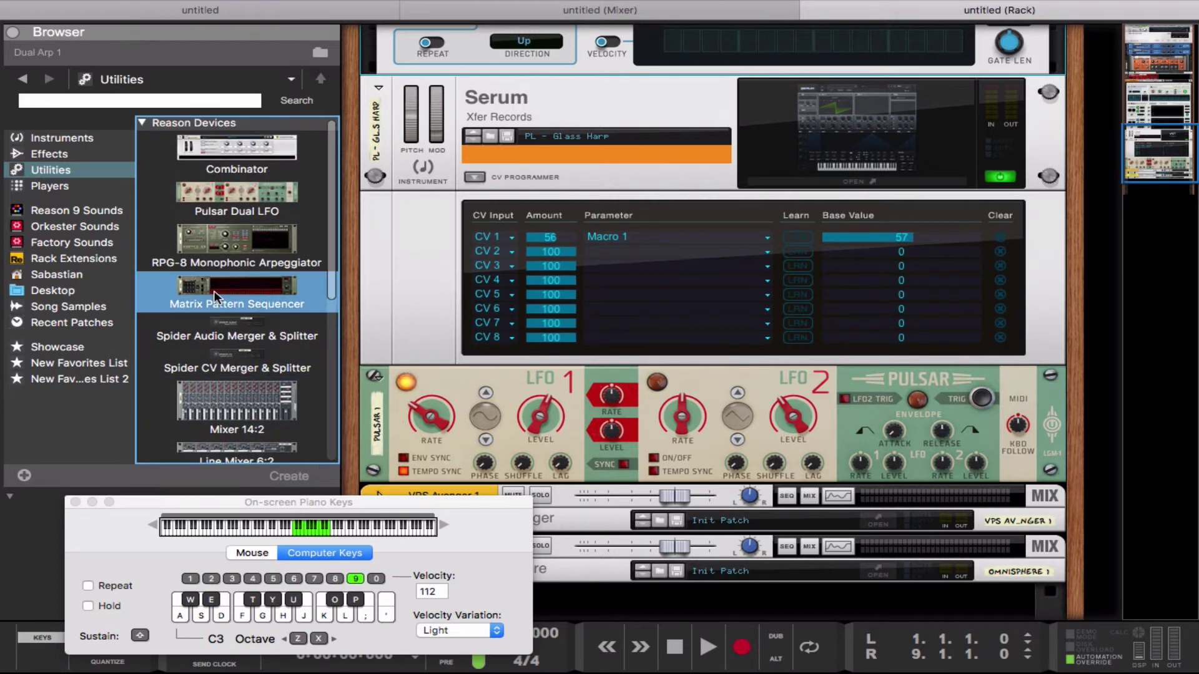
pyautogui.moveTo(214, 291); pyautogui.dragTo(475, 369)
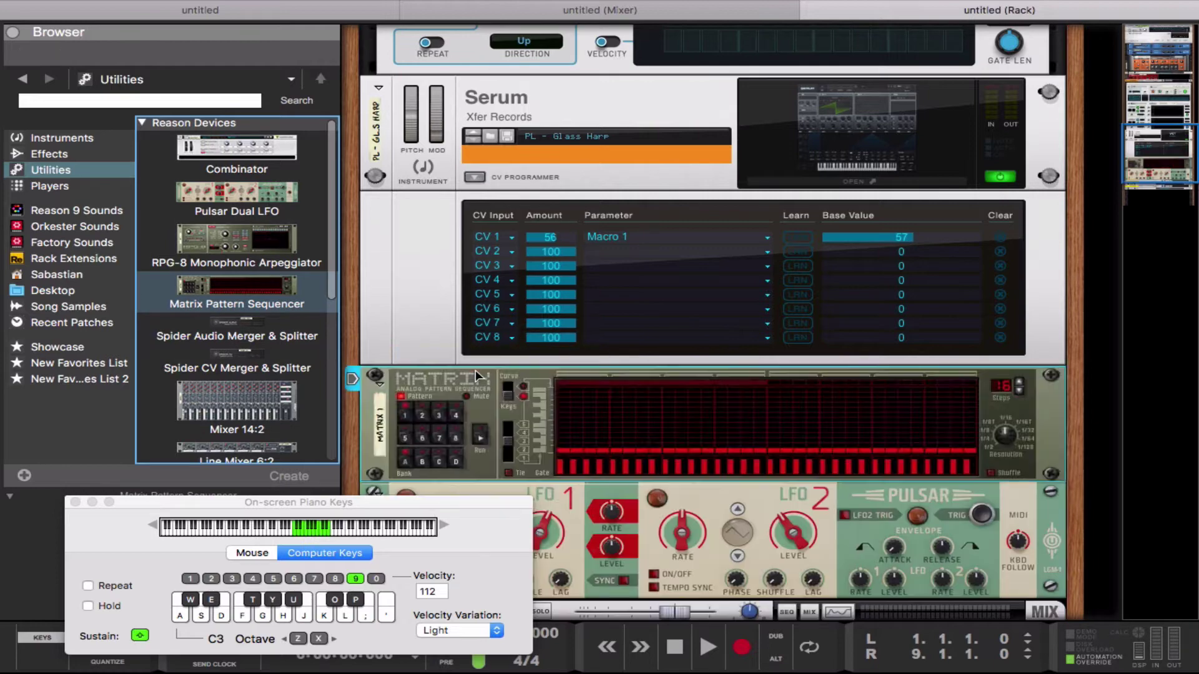
pyautogui.press('Tab')
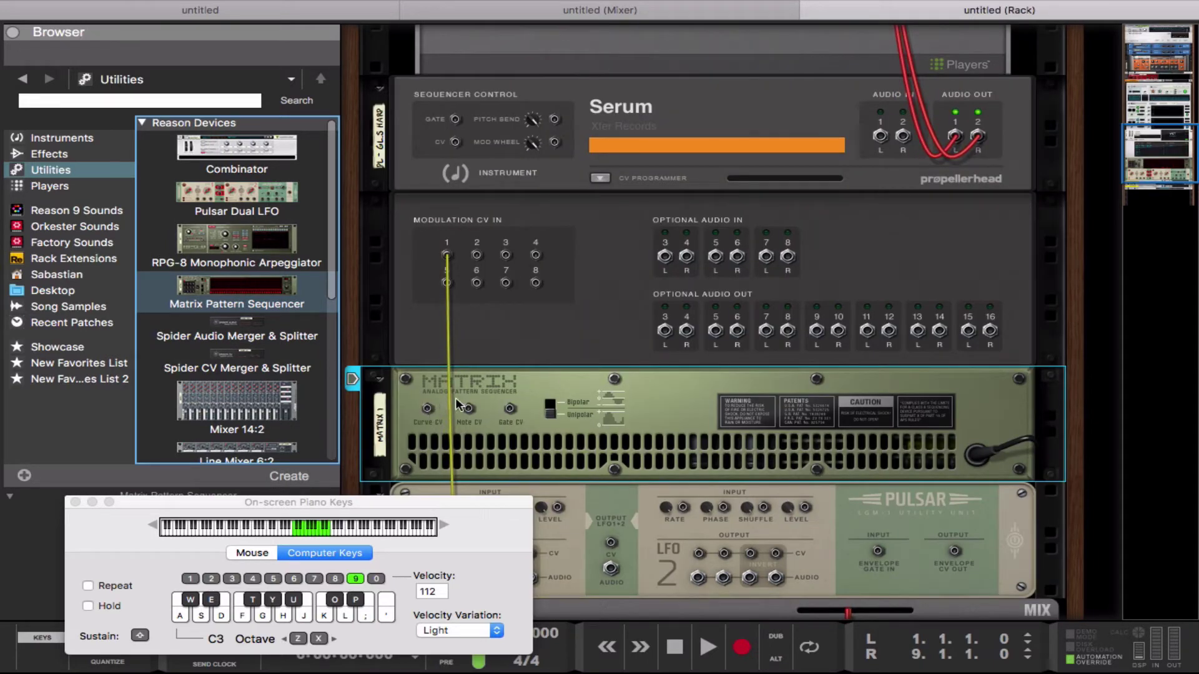
# Step: Patch the Matrix's Curve CV output to Serum's Modulation CV In 2, and draw a falling two-hump curve on the Matrix
pyautogui.moveTo(427, 409); pyautogui.dragTo(476, 254)
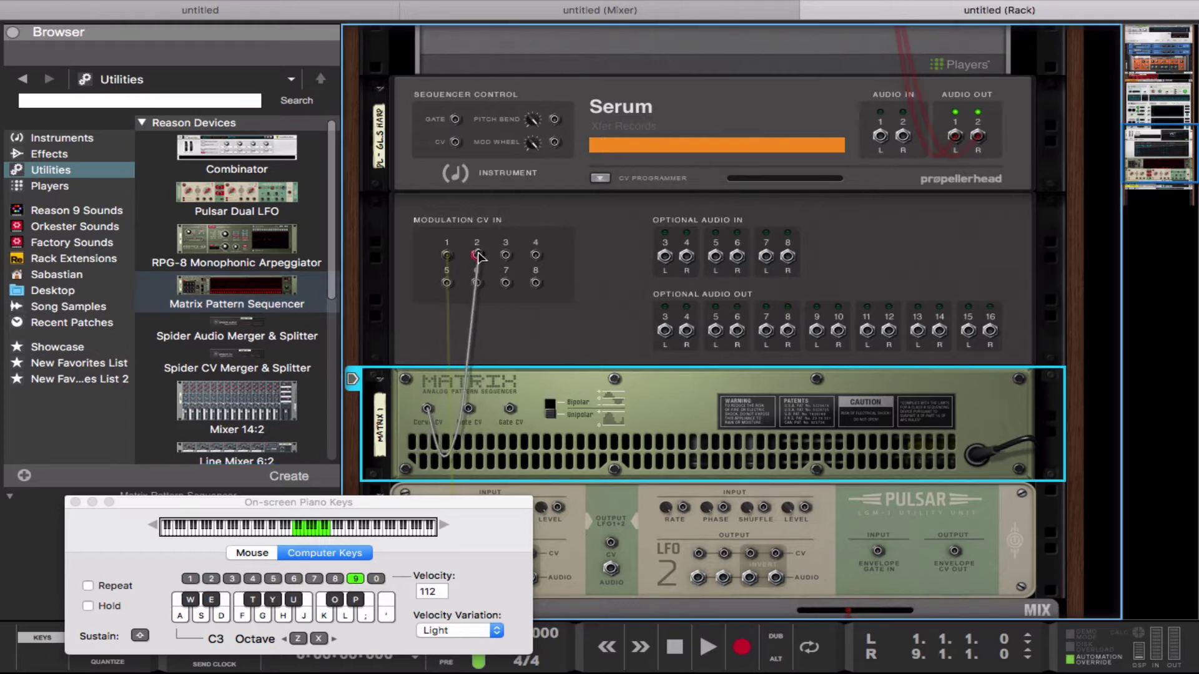
pyautogui.press('Tab')
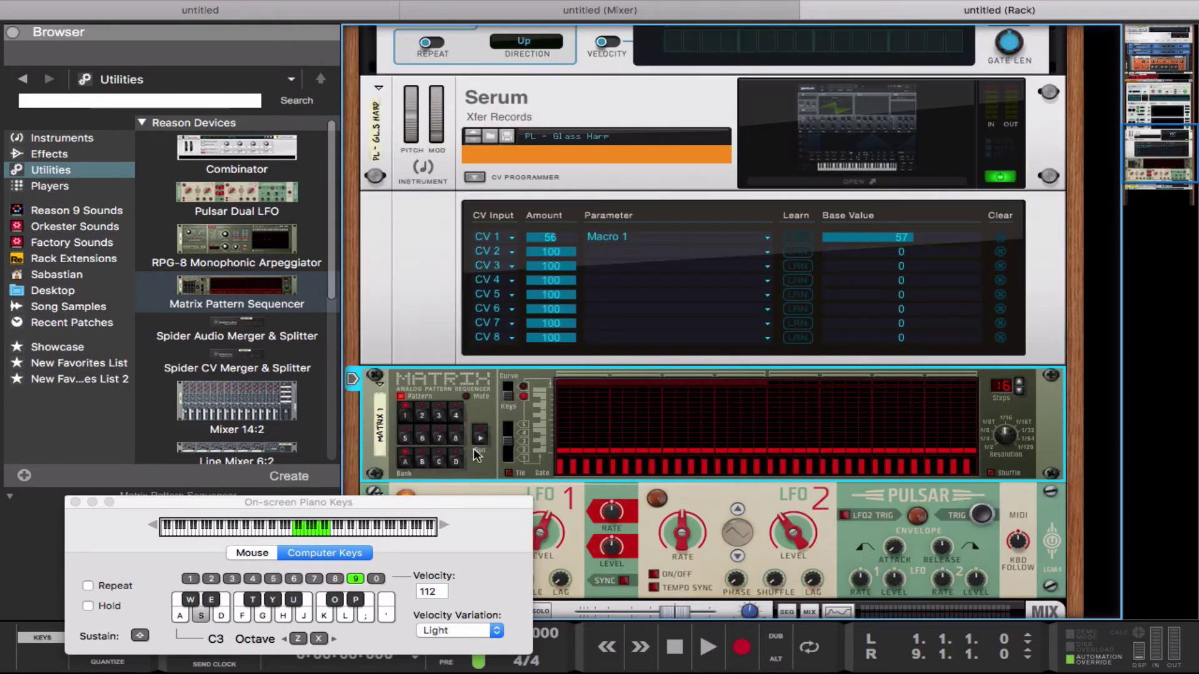
pyautogui.click(506, 393)
pyautogui.moveTo(564, 431)
pyautogui.mouseDown()
pyautogui.moveTo(587, 415)
pyautogui.moveTo(762, 419)
pyautogui.moveTo(674, 437)
pyautogui.moveTo(718, 431)
pyautogui.moveTo(814, 455)
pyautogui.mouseUp()
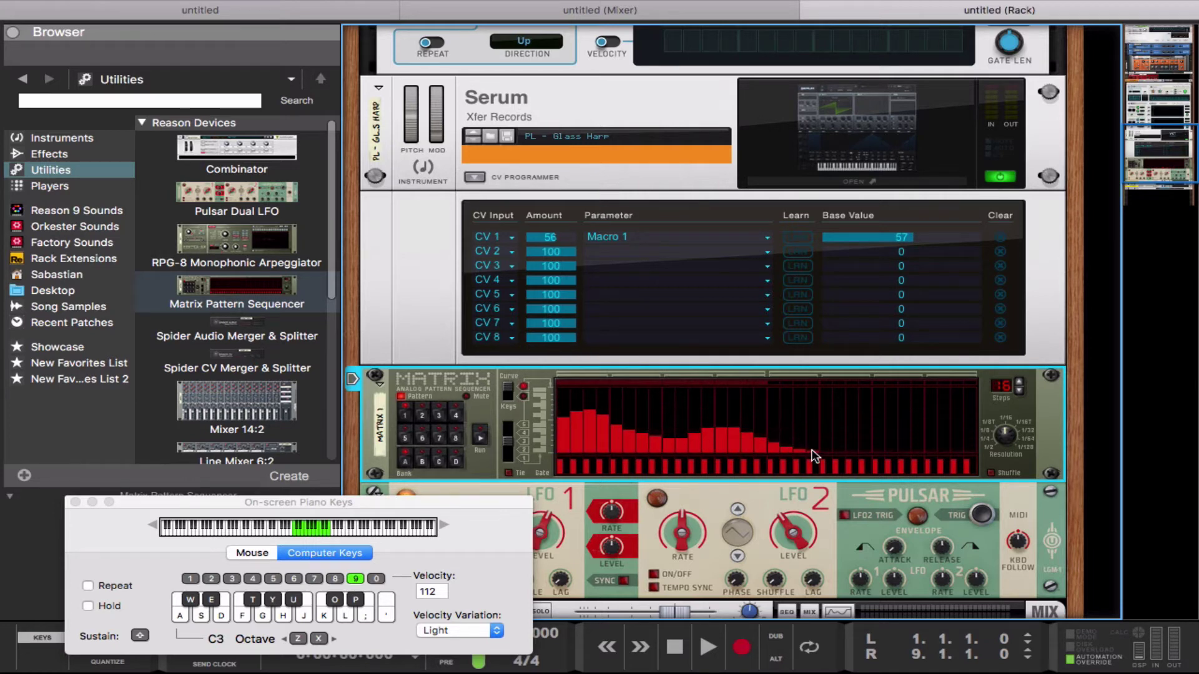
# Step: Assign Macro 2 as the parameter for CV 2 in Serum's CV programmer
pyautogui.click(609, 254)
pyautogui.moveTo(666, 672)
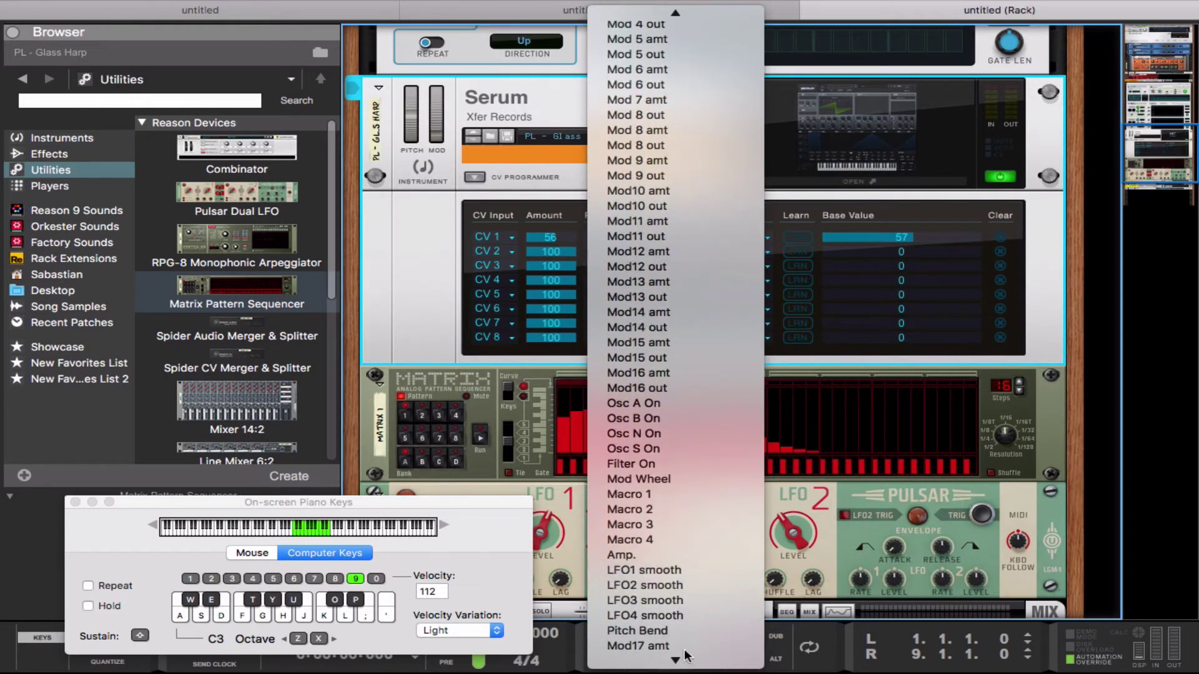
pyautogui.click(681, 509)
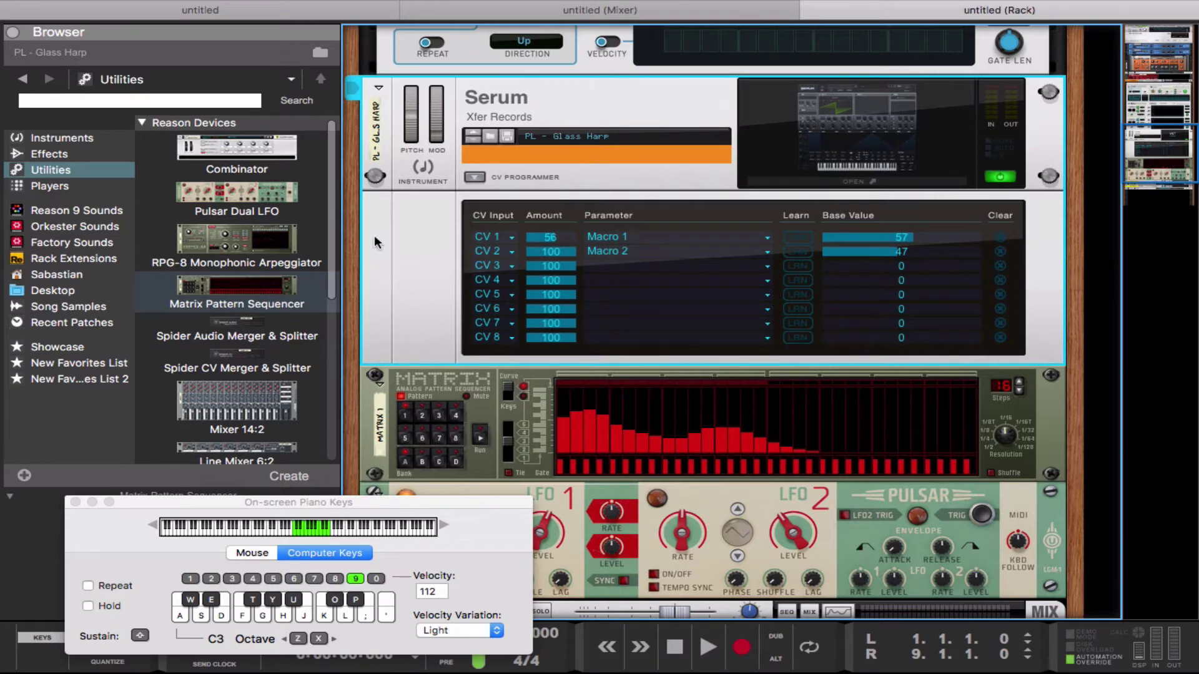
# Step: Run the Matrix pattern and play several notes to audition its modulation of Serum
pyautogui.press('g')
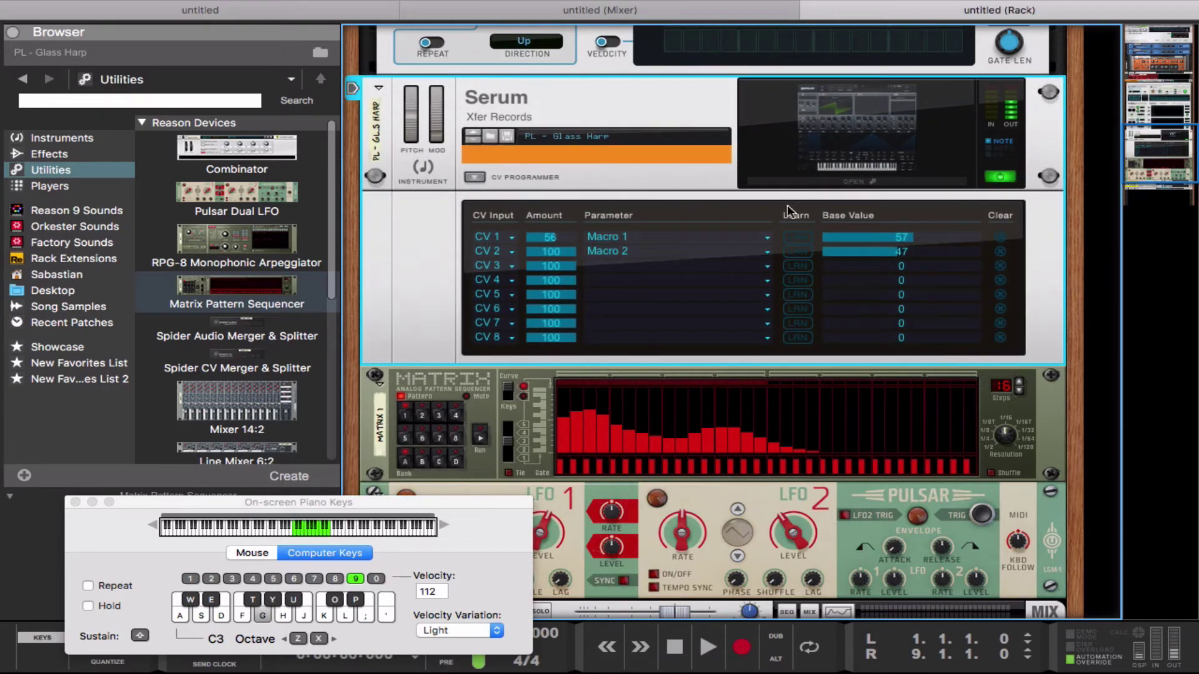
pyautogui.press('d')
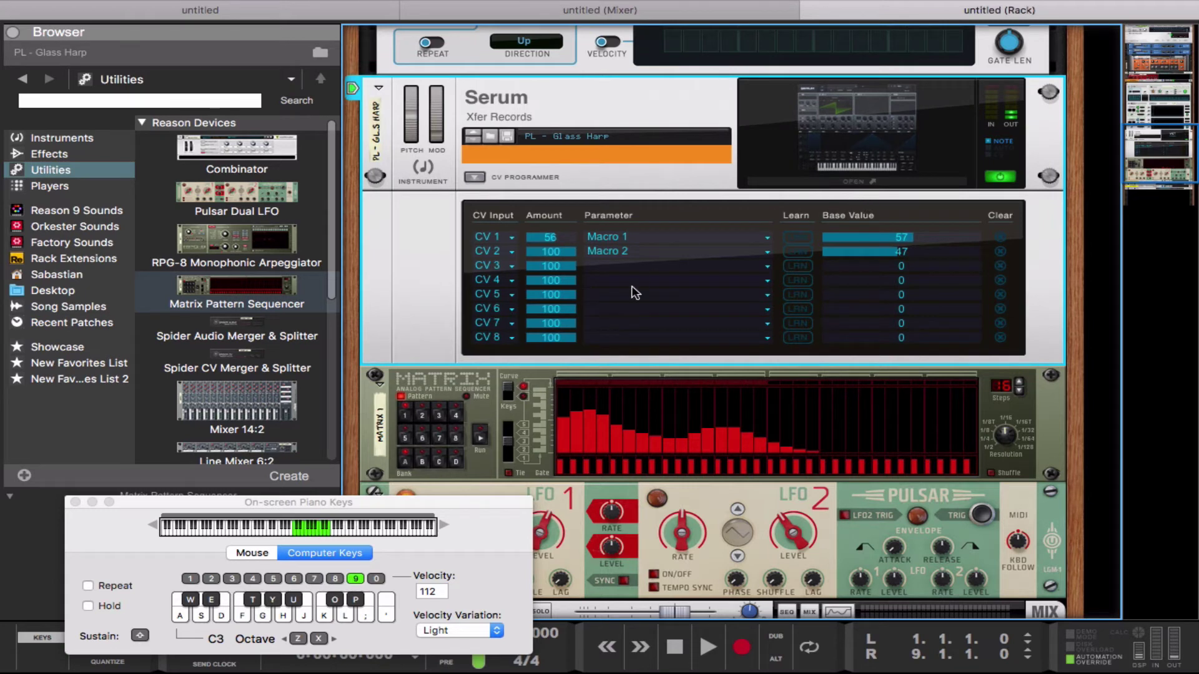
pyautogui.click(480, 435)
pyautogui.press('d')
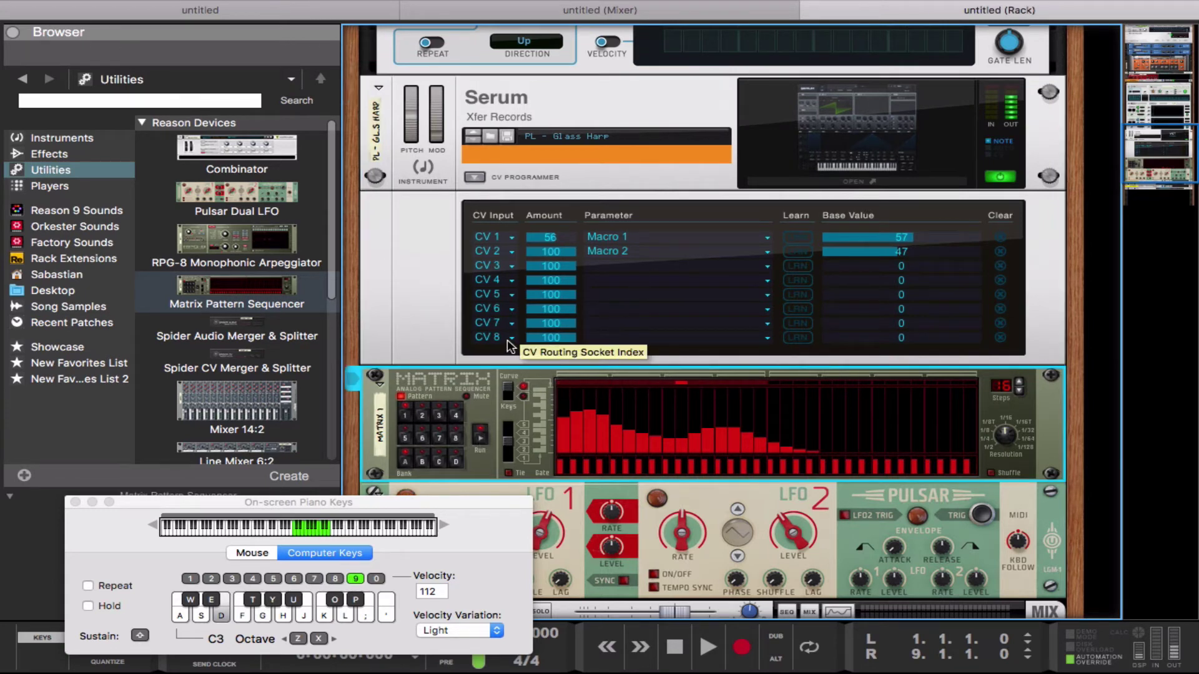
pyautogui.press('g')
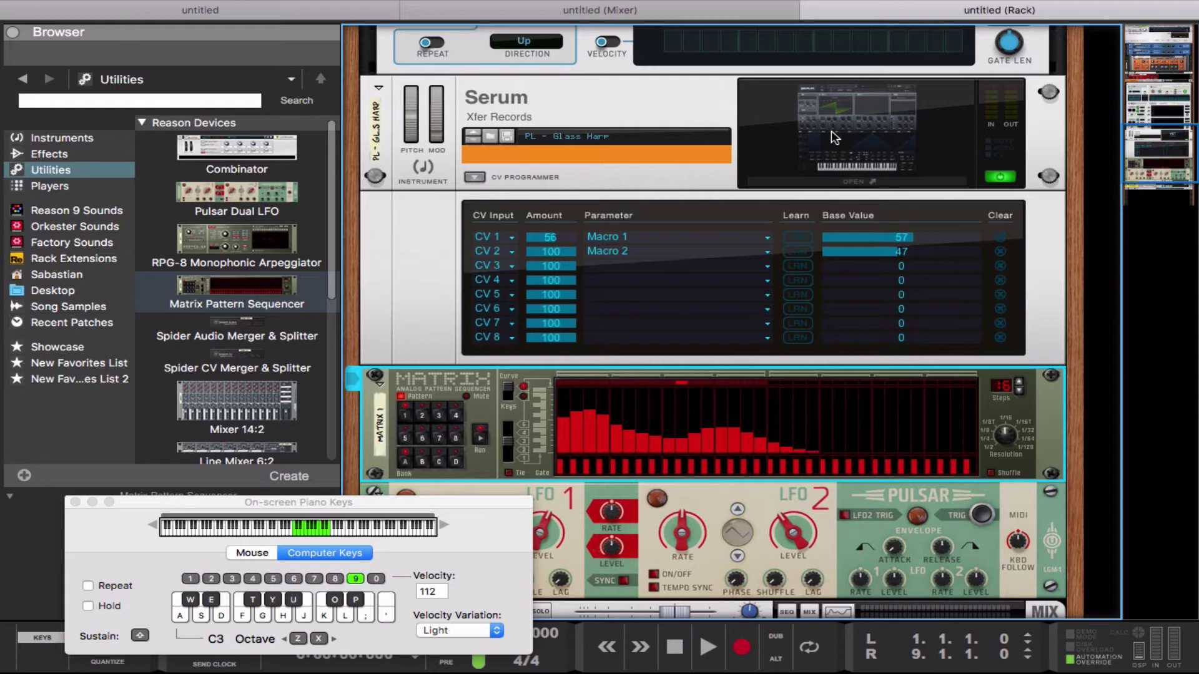
# Step: Open Serum's plug-in window to examine how the sound is being modulated, and close the window
pyautogui.click(859, 180)
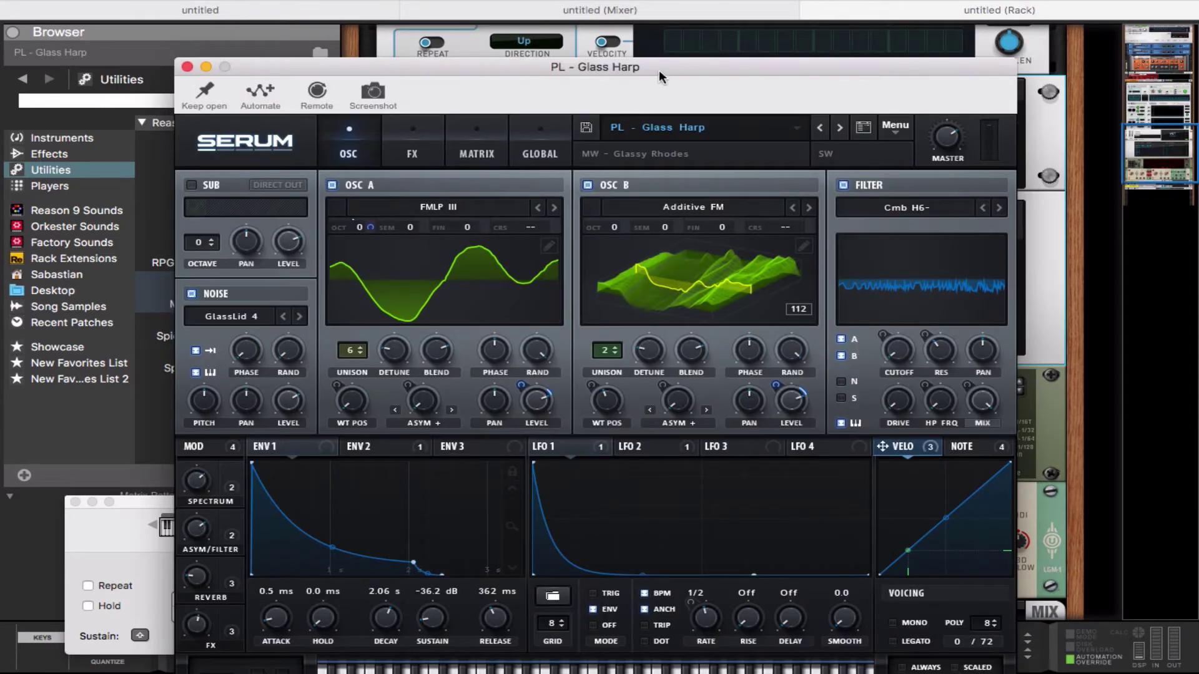
pyautogui.moveTo(650, 65); pyautogui.dragTo(664, 17)
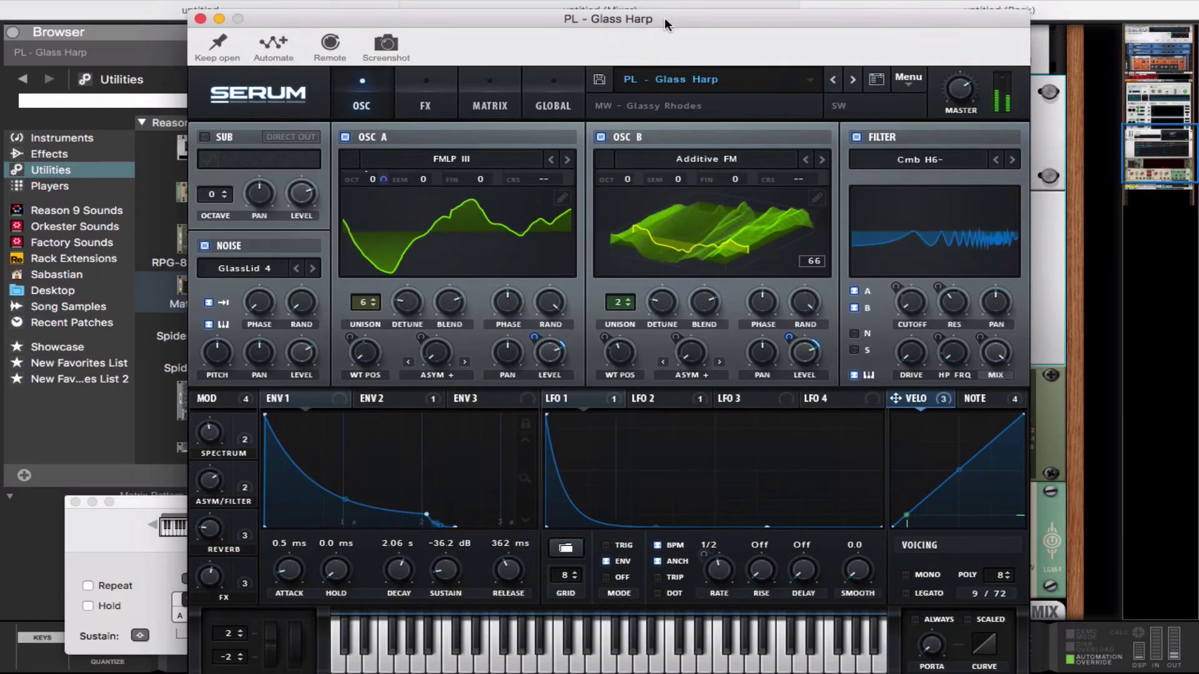
pyautogui.click(200, 20)
# Step: Fold Serum, the Matrix, Pulsar and Serum's player section in the rack
pyautogui.click(379, 100)
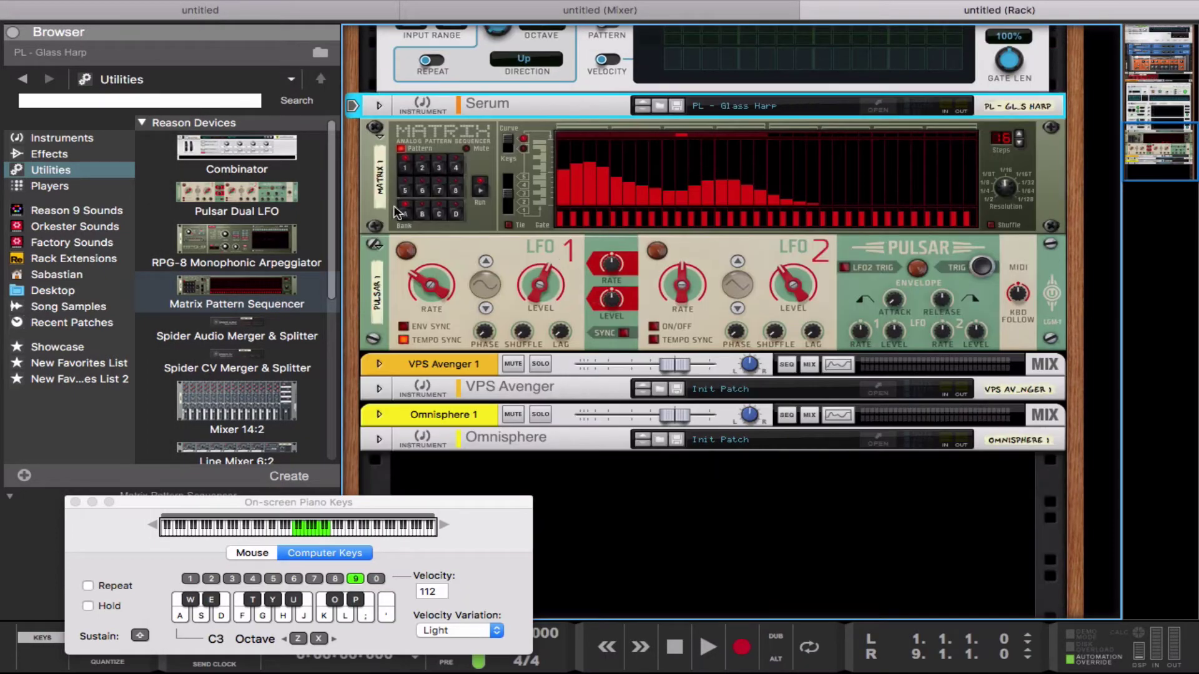
pyautogui.click(375, 128)
pyautogui.click(372, 250)
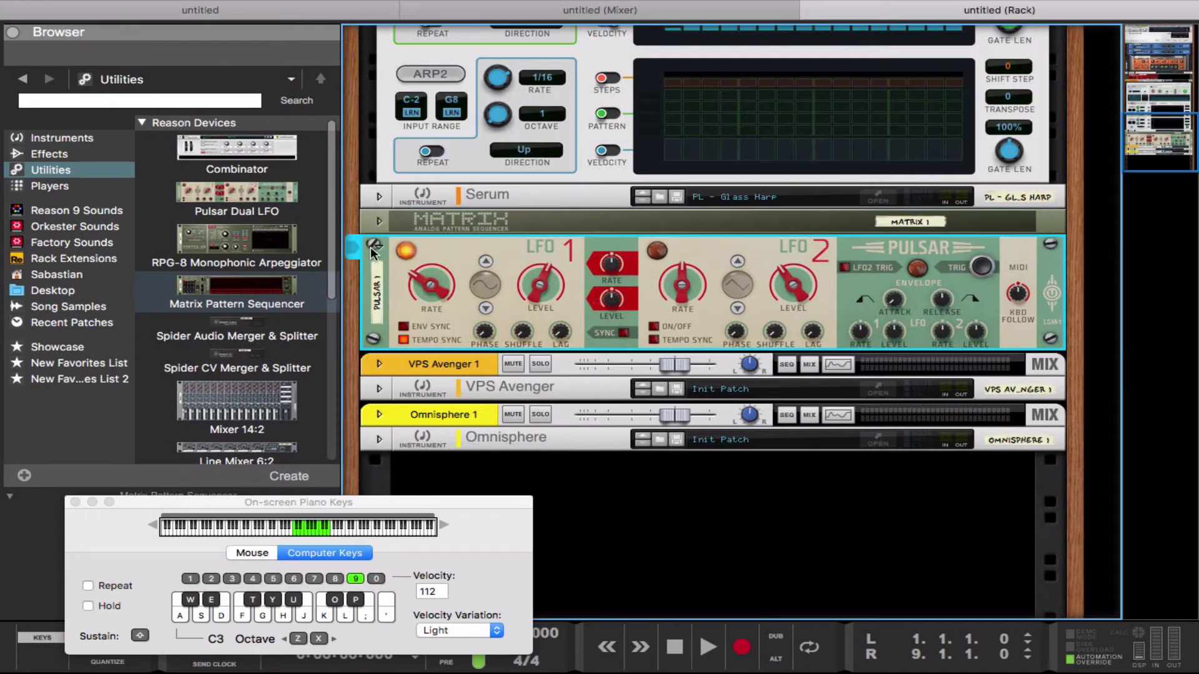
pyautogui.click(373, 245)
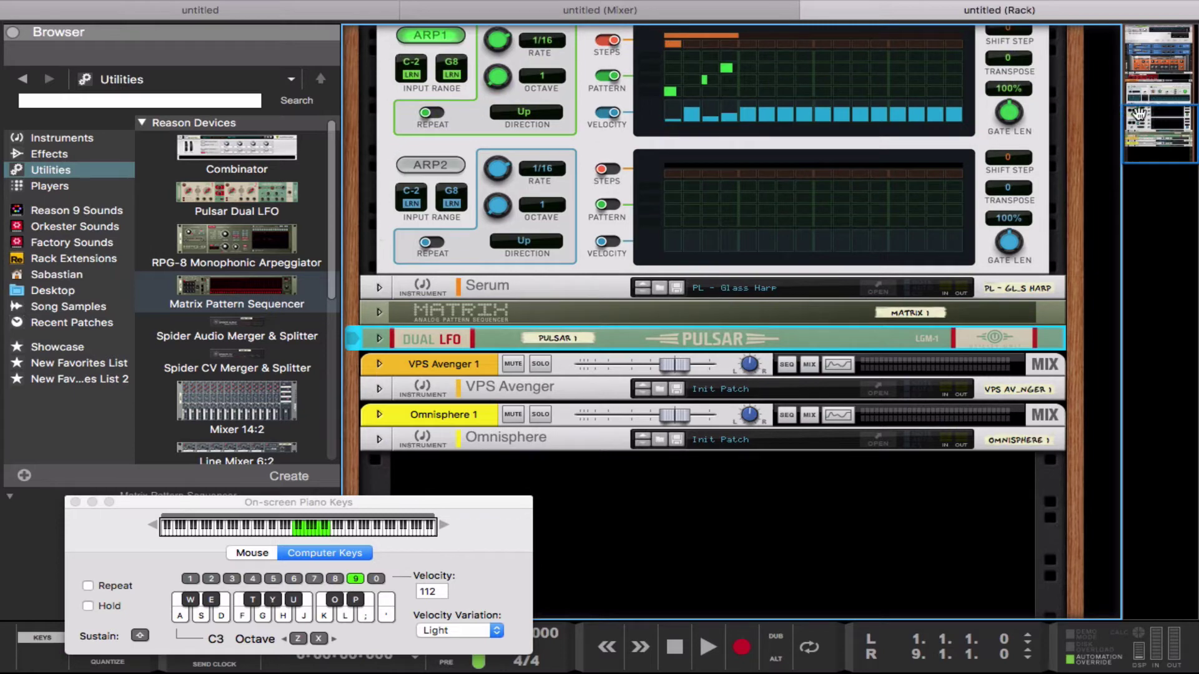
pyautogui.moveTo(1140, 114); pyautogui.dragTo(1160, 100)
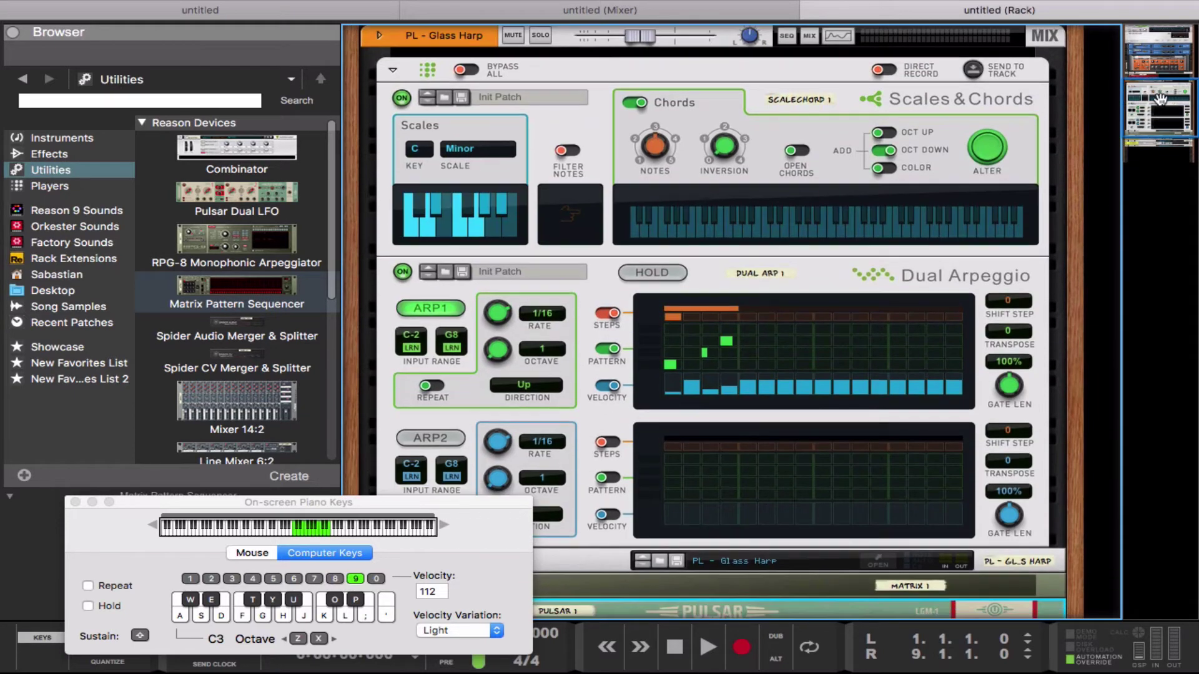
pyautogui.click(393, 71)
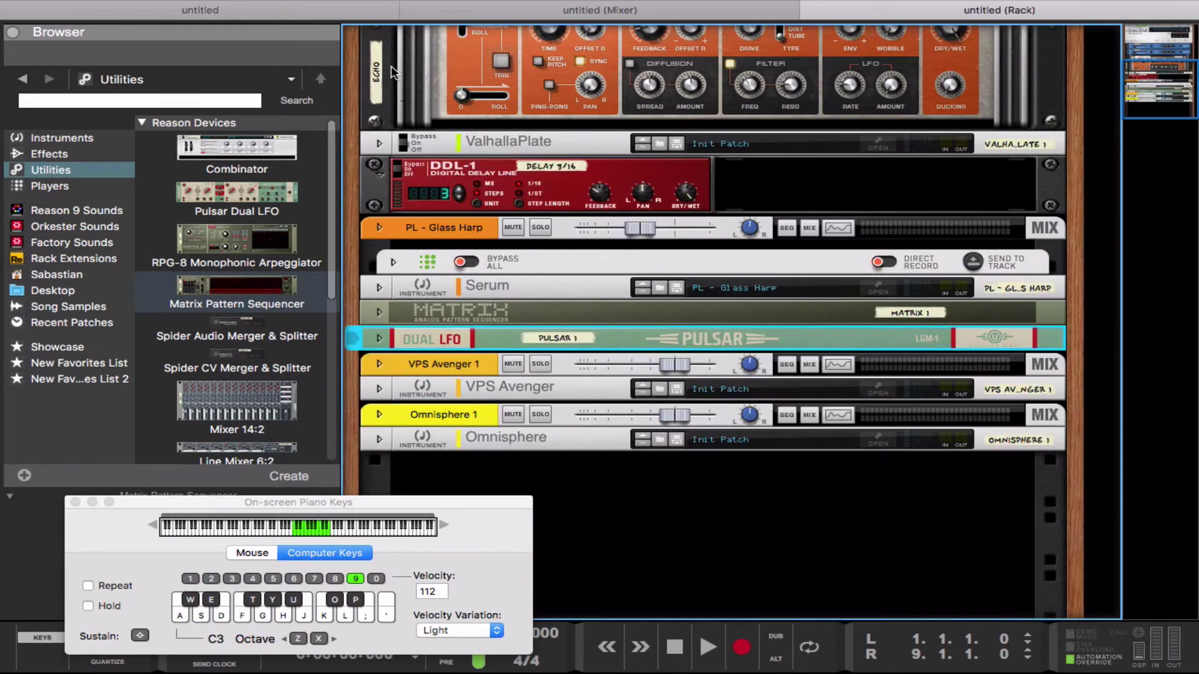
# Step: Unfold the VPS Avenger device and open its plug-in window, placed so that the whole interface fits on screen
pyautogui.click(378, 389)
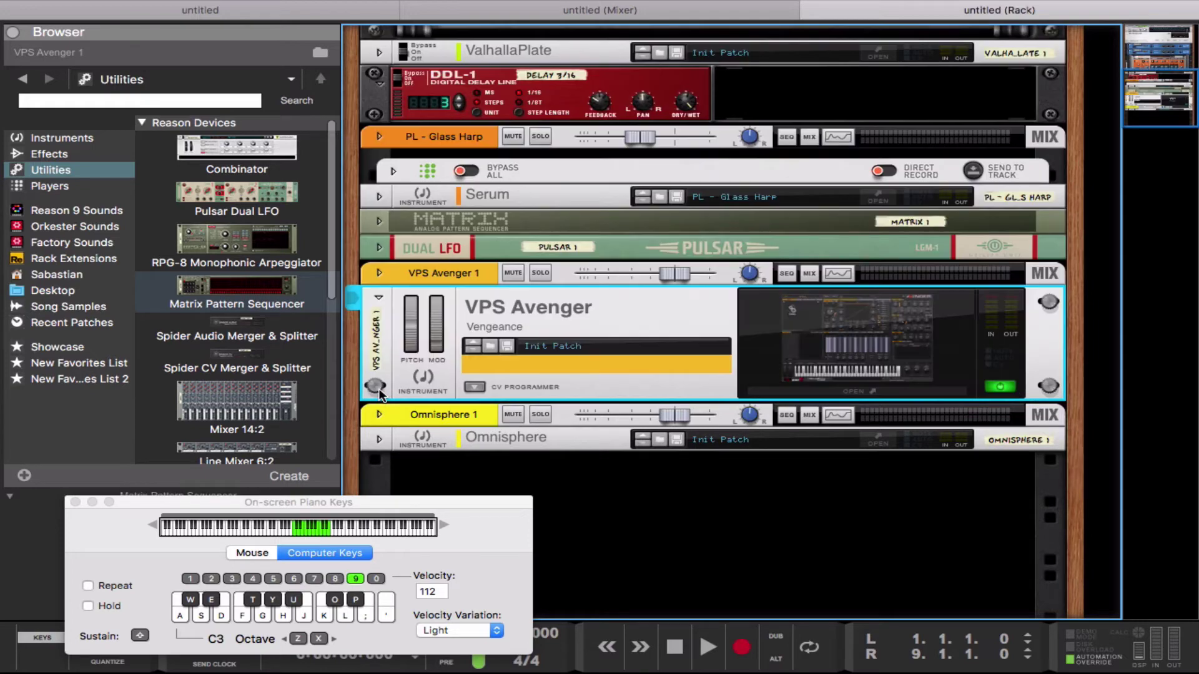
pyautogui.click(856, 392)
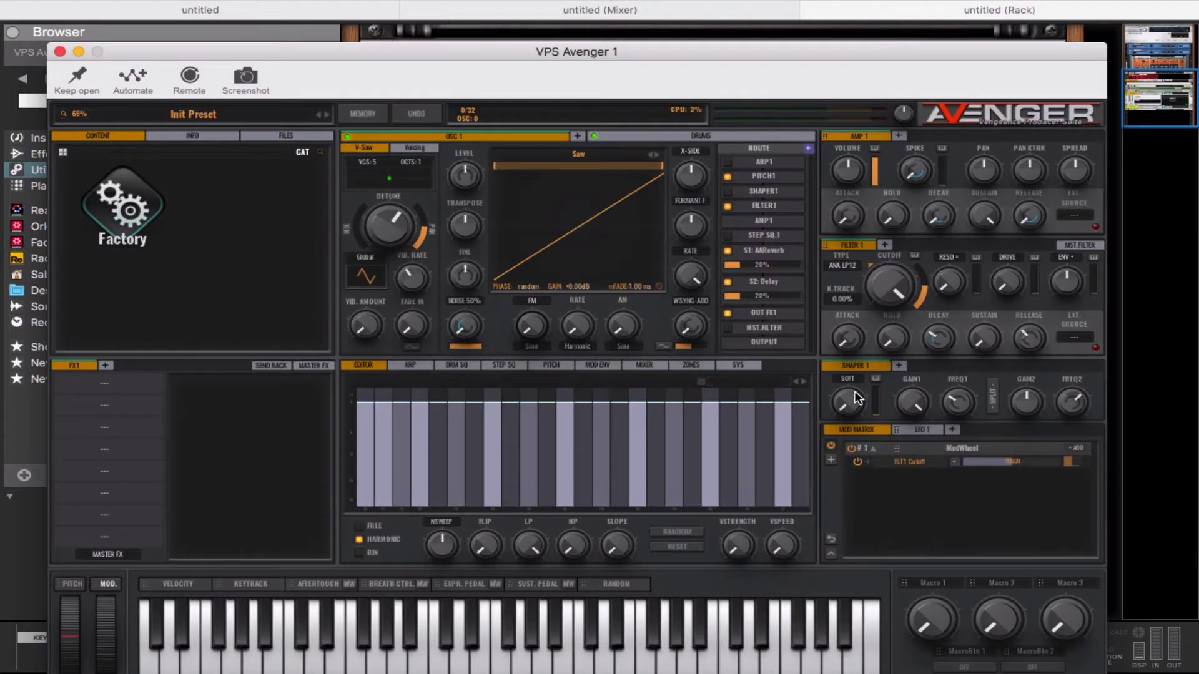
pyautogui.moveTo(737, 45); pyautogui.dragTo(743, 5)
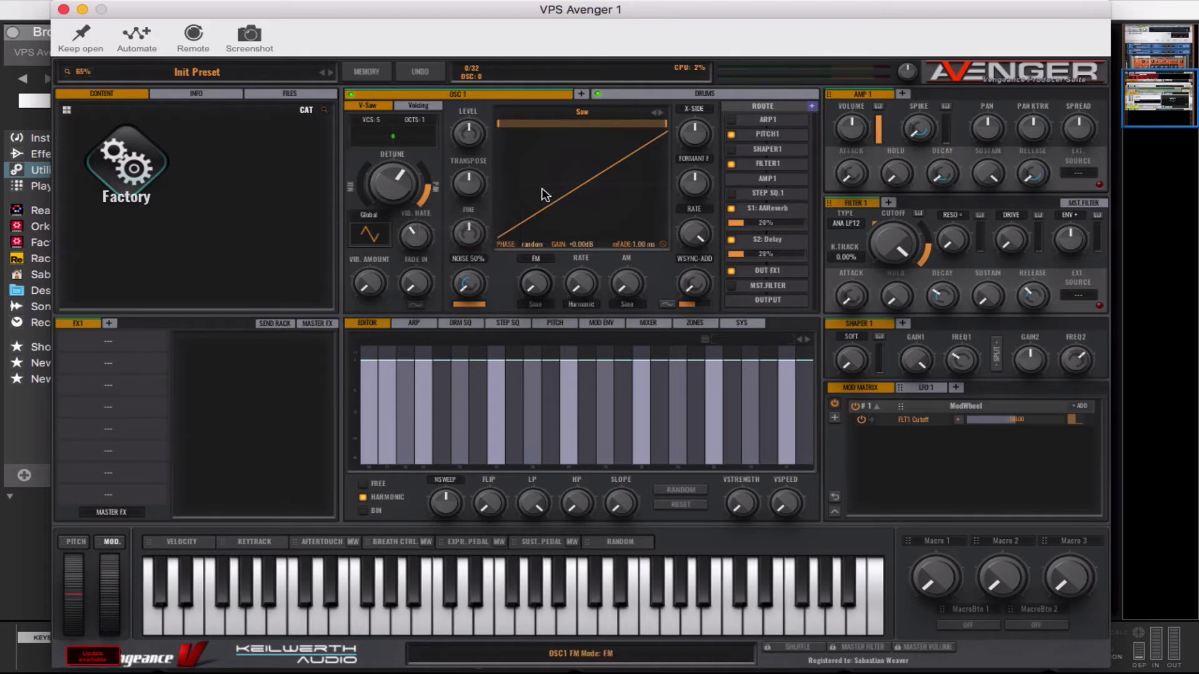
# Step: Assign Avenger's Macro 1 to the LP filter of OSC 1 and try out the macro knob
pyautogui.moveTo(655, 125)
pyautogui.mouseDown()
pyautogui.moveTo(524, 124)
pyautogui.moveTo(666, 125)
pyautogui.moveTo(508, 117)
pyautogui.moveTo(665, 122)
pyautogui.mouseUp()
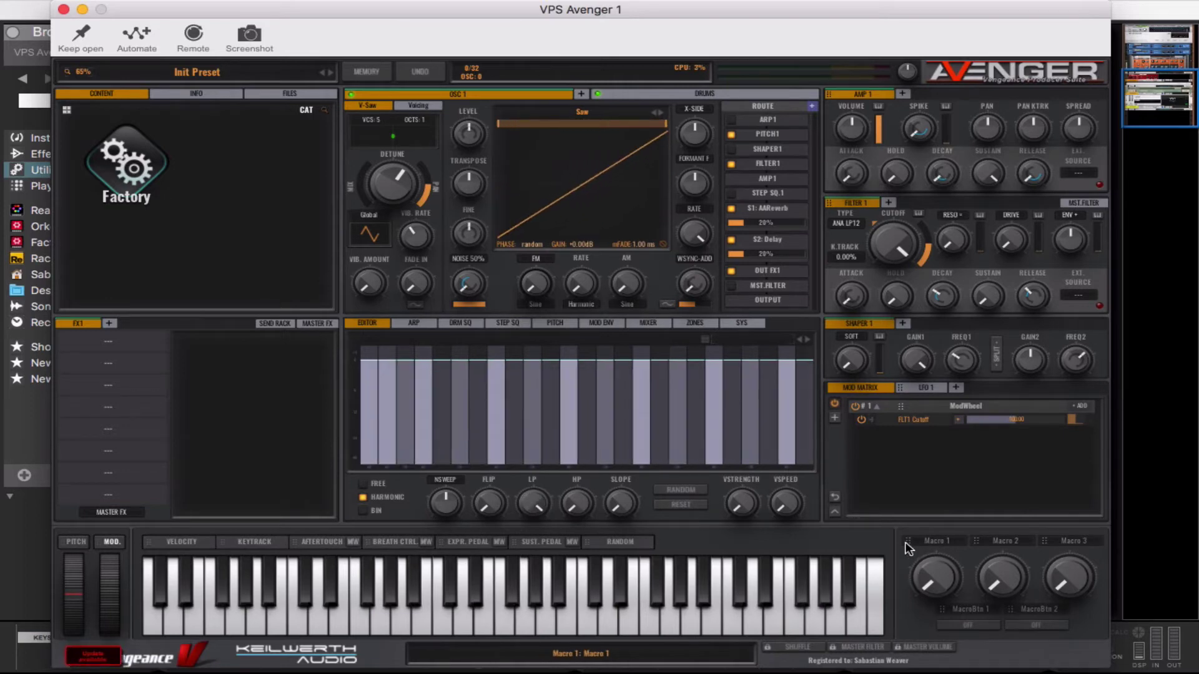
pyautogui.moveTo(906, 543); pyautogui.dragTo(745, 436)
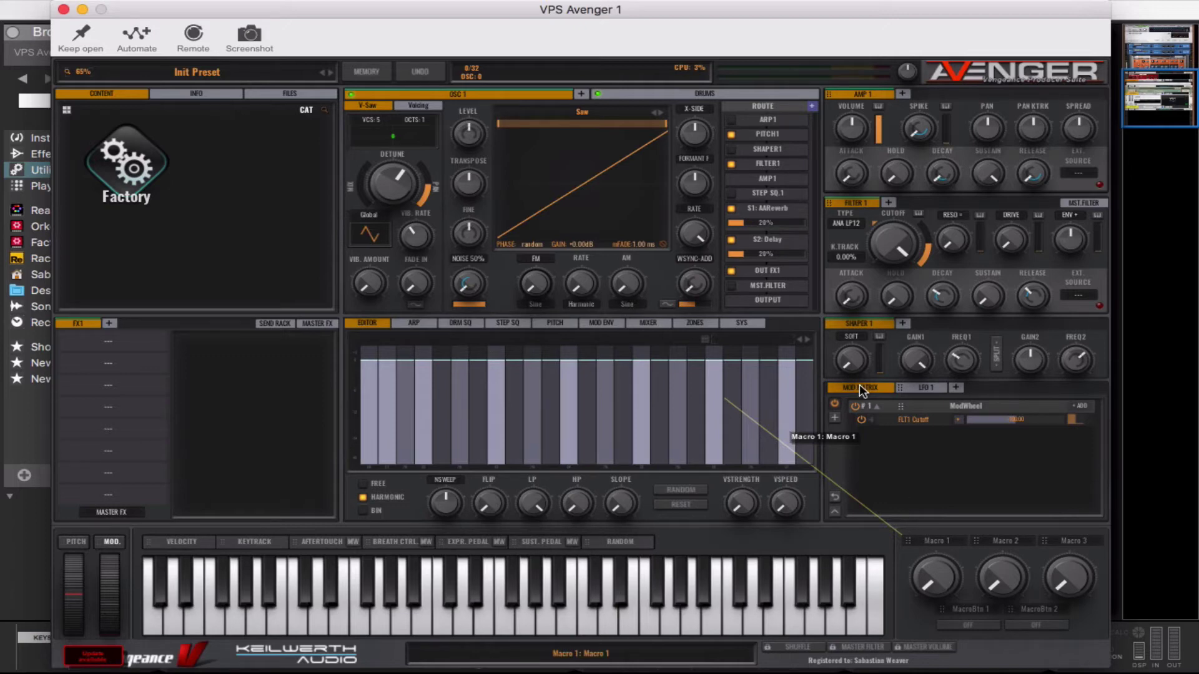
pyautogui.moveTo(859, 387); pyautogui.dragTo(679, 91)
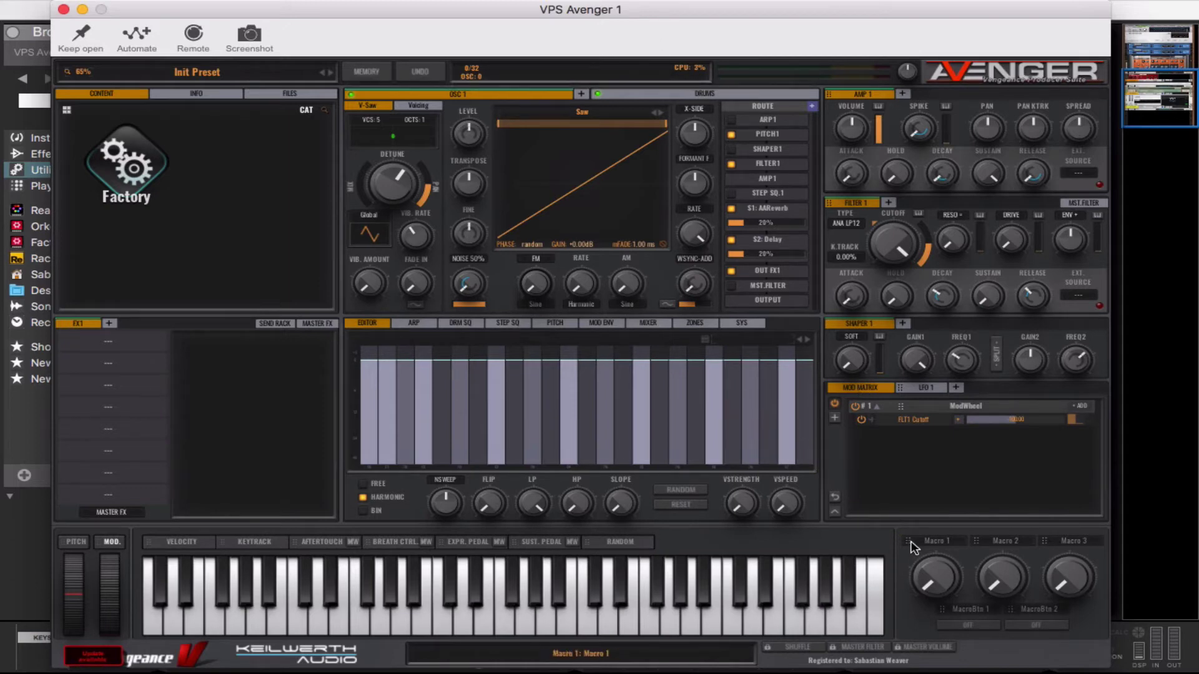
pyautogui.moveTo(913, 547); pyautogui.dragTo(528, 497)
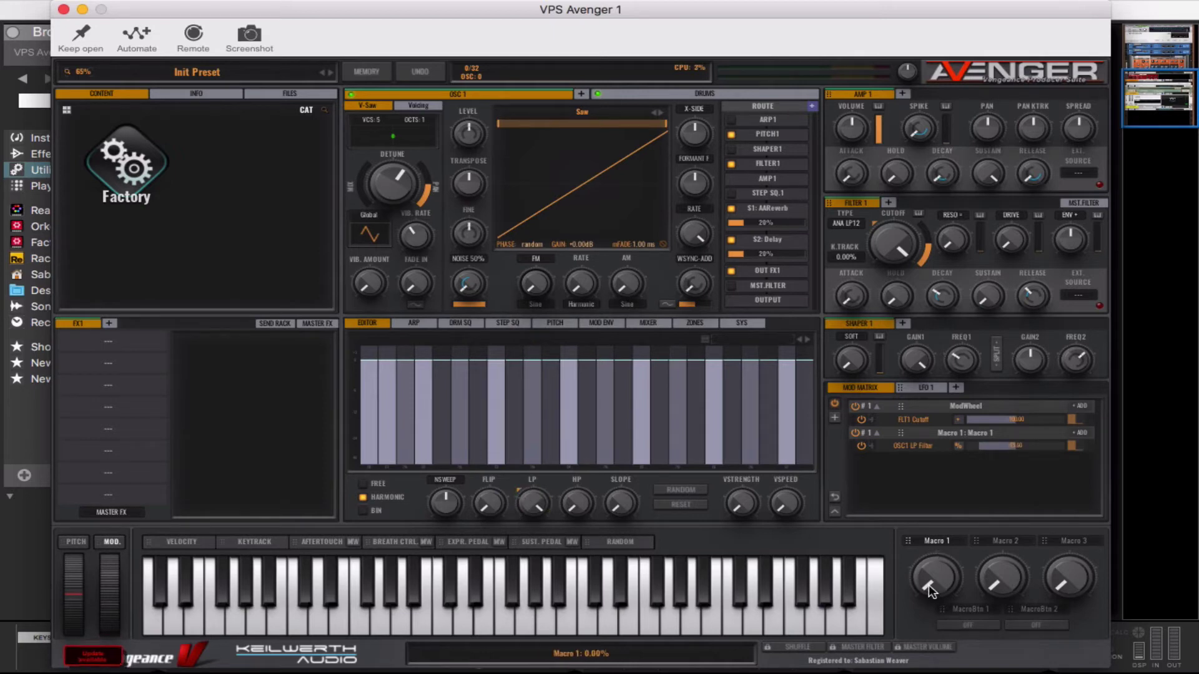
pyautogui.moveTo(927, 584)
pyautogui.mouseDown()
pyautogui.moveTo(922, 496)
pyautogui.moveTo(926, 587)
pyautogui.mouseUp()
pyautogui.moveTo(324, 22); pyautogui.dragTo(372, 8)
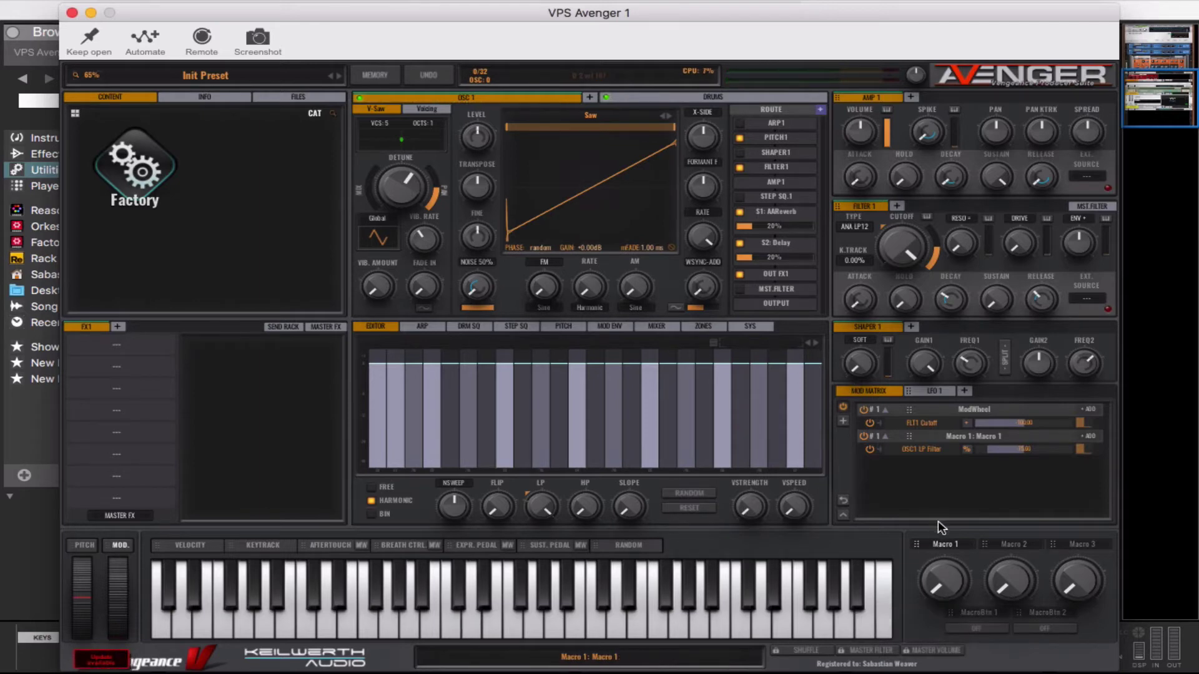
# Step: Examine the Automate option of Avenger's window, and look through the sequencer, mixer and rack views with the plug-in open
pyautogui.click(144, 38)
pyautogui.click(149, 39)
pyautogui.moveTo(161, 15); pyautogui.dragTo(176, 258)
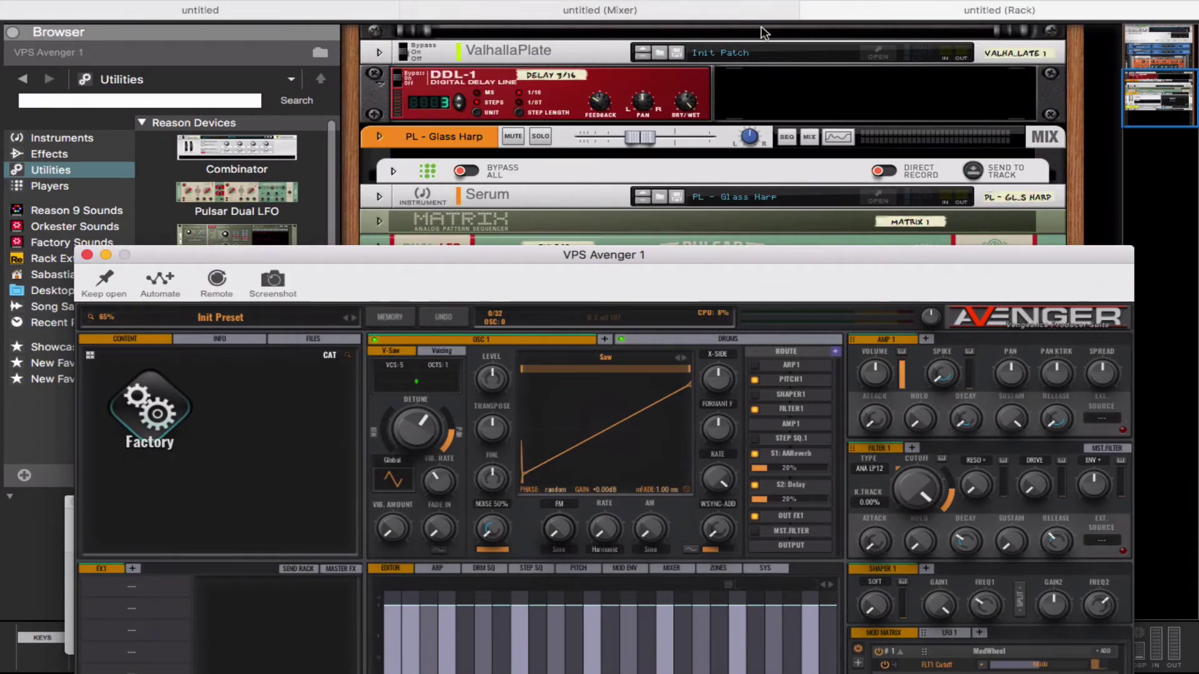
pyautogui.click(263, 8)
pyautogui.click(543, 10)
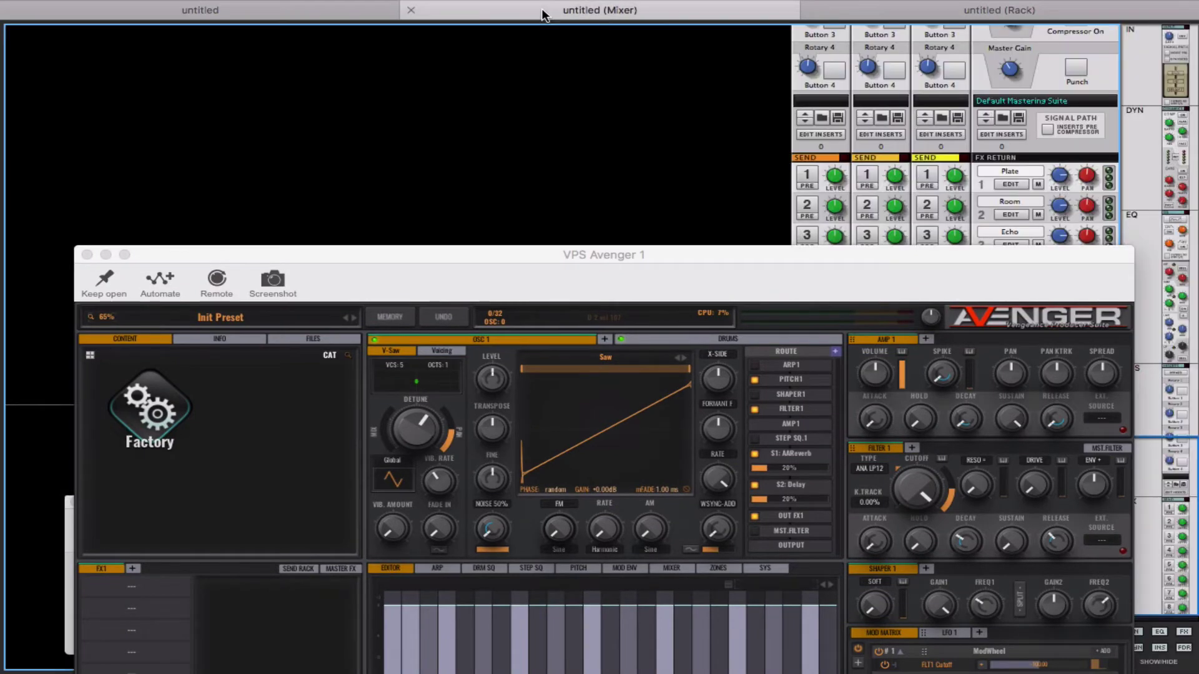
pyautogui.click(937, 16)
pyautogui.moveTo(633, 261); pyautogui.dragTo(647, 31)
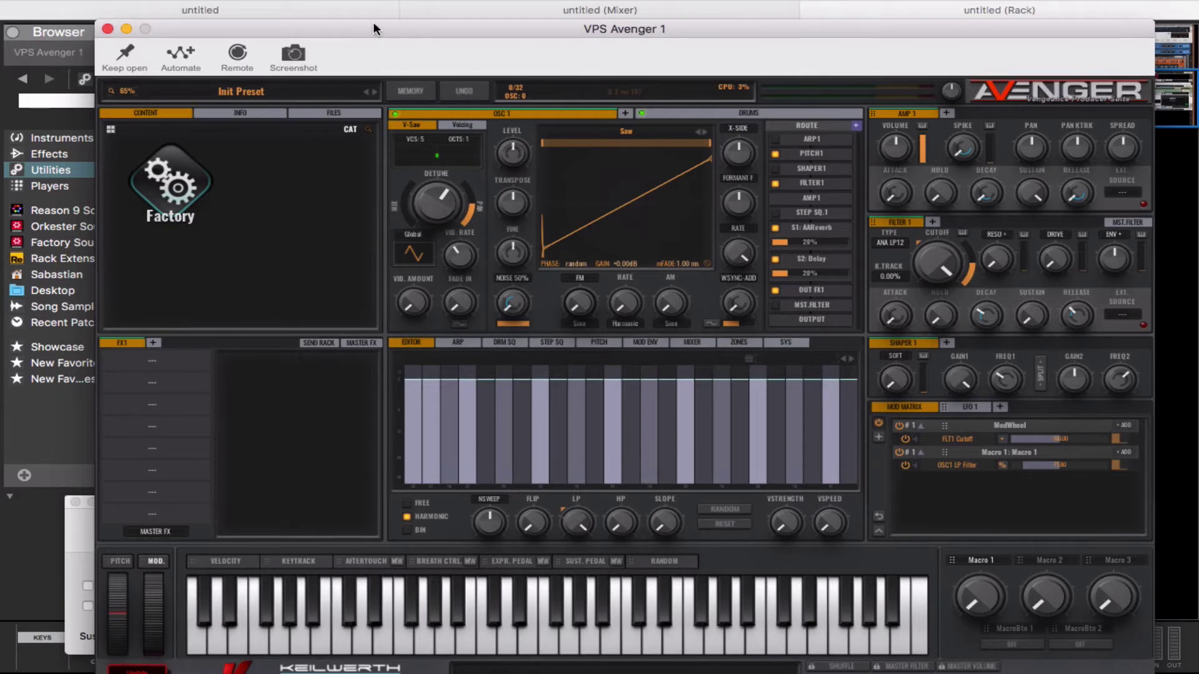
# Step: Browse the Instruments category down to the Vengeance and Xfer Records plug-ins, and select VPS Avenger there
pyautogui.moveTo(371, 21); pyautogui.dragTo(568, 24)
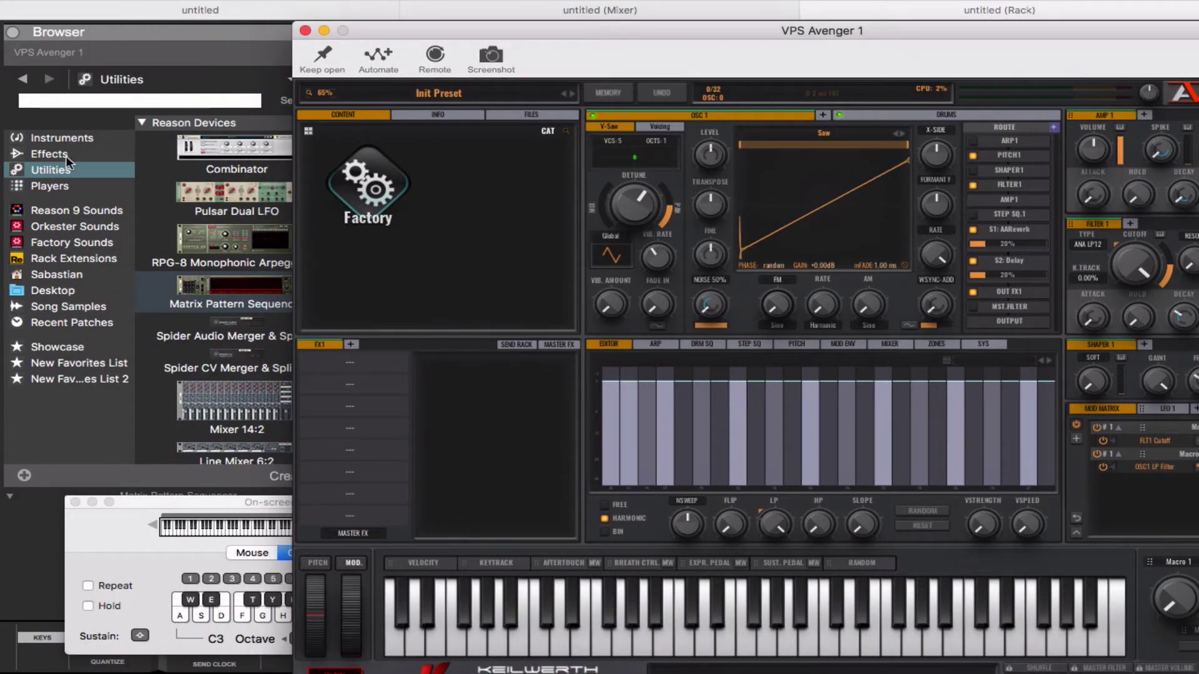
pyautogui.click(128, 138)
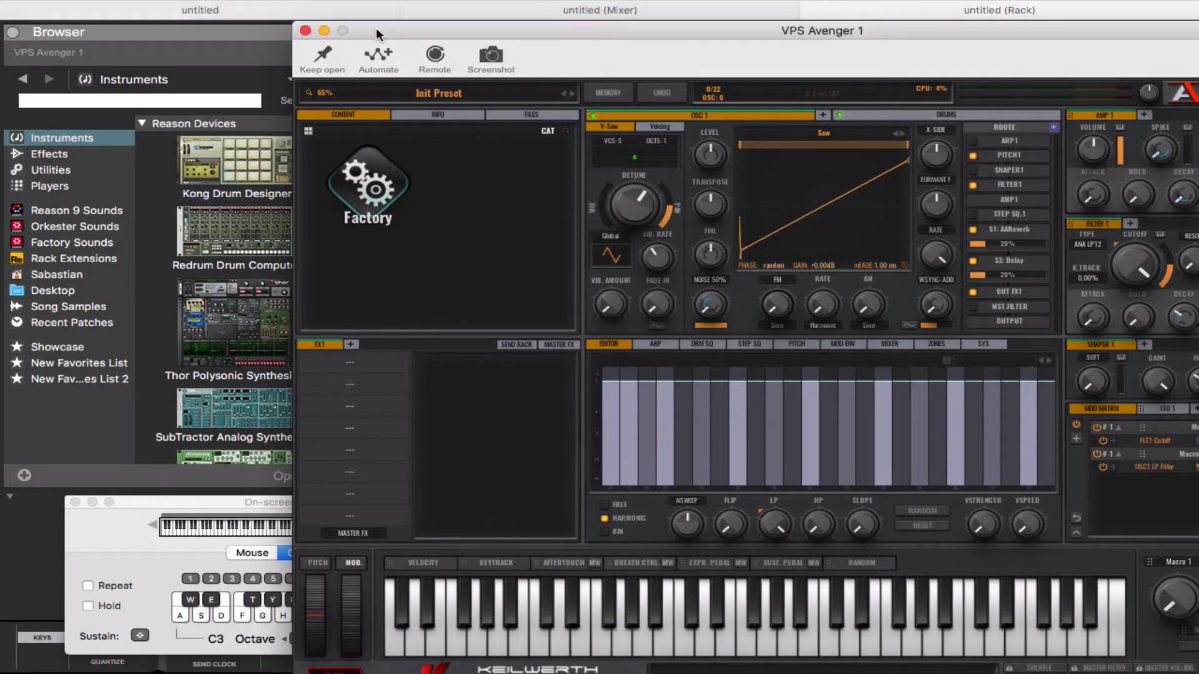
pyautogui.moveTo(376, 28); pyautogui.dragTo(489, 29)
pyautogui.moveTo(331, 133); pyautogui.dragTo(332, 449)
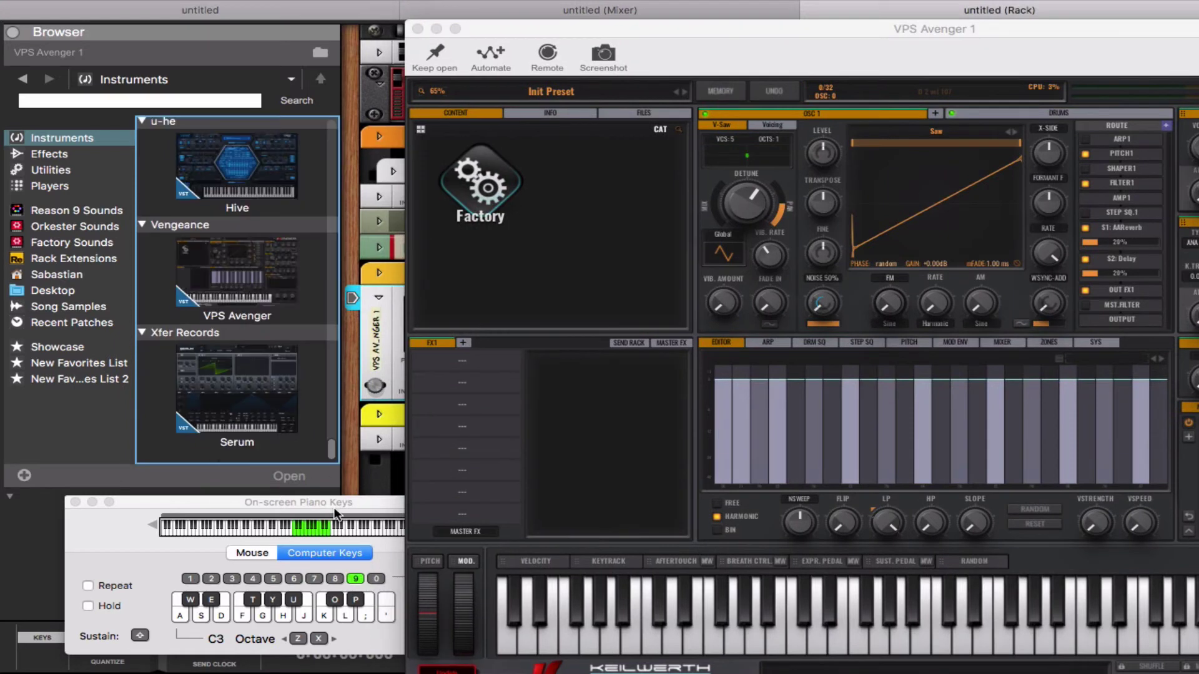
pyautogui.click(252, 390)
pyautogui.click(236, 287)
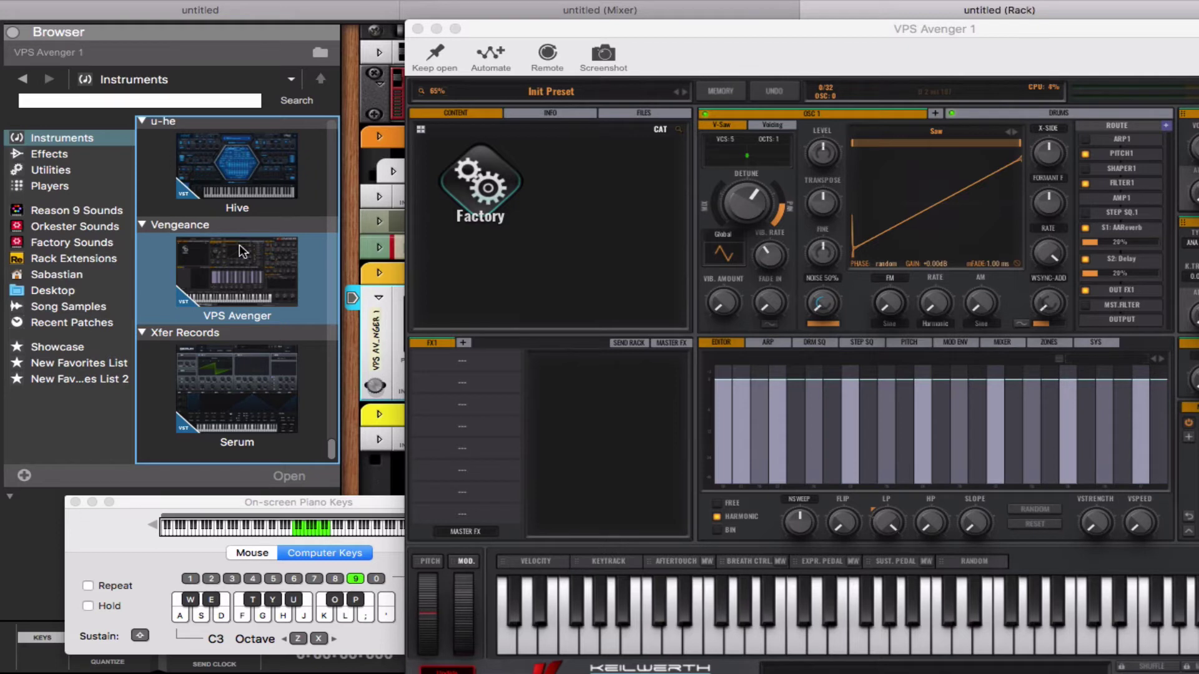
# Step: Reposition the VPS Avenger window so that its entire interface, including the macro knobs, is within view
pyautogui.doubleClick(671, 28)
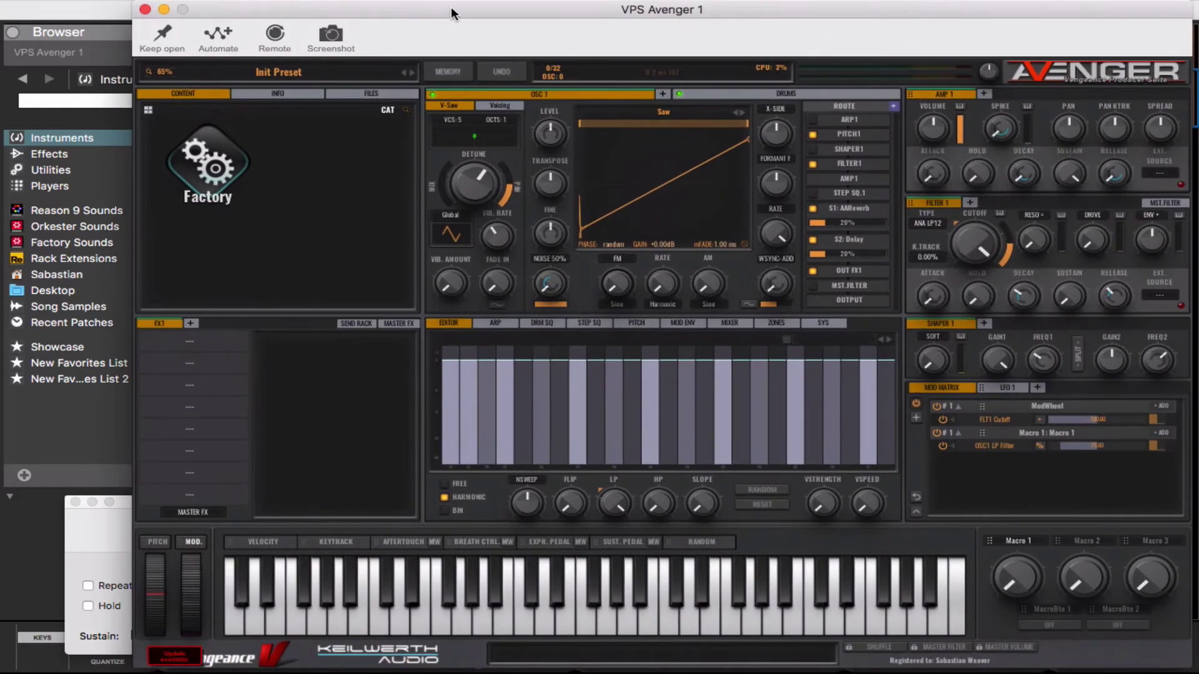
pyautogui.moveTo(454, 14); pyautogui.dragTo(361, 41)
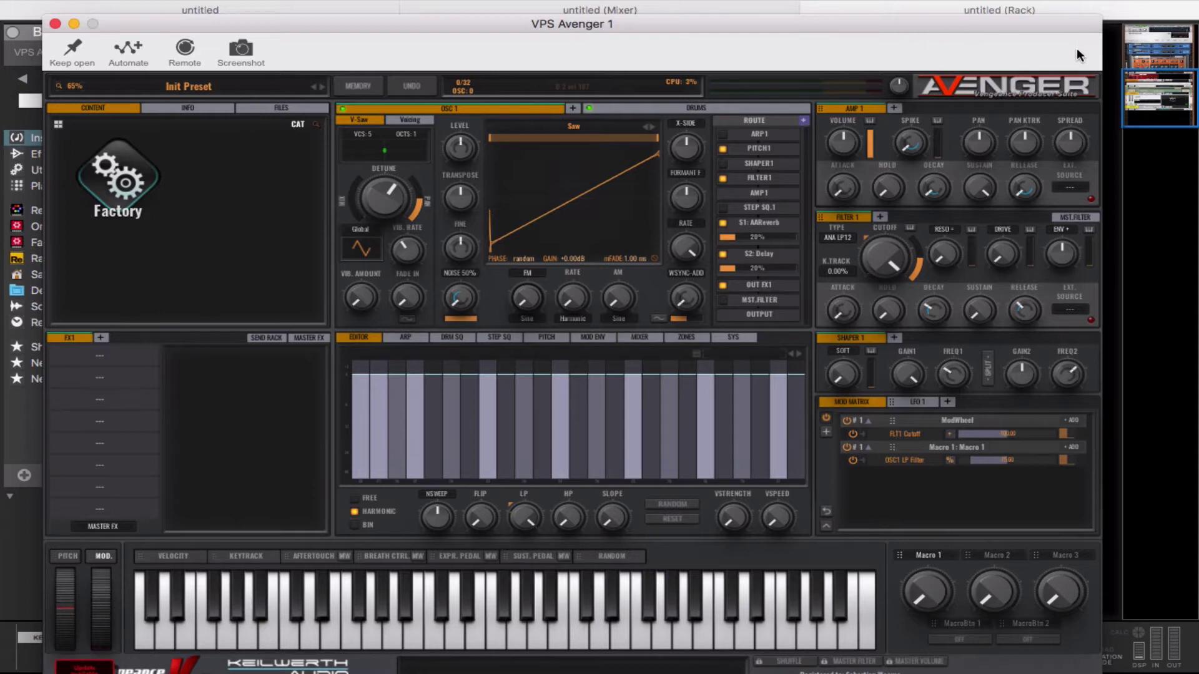
pyautogui.moveTo(1067, 31); pyautogui.dragTo(1054, 16)
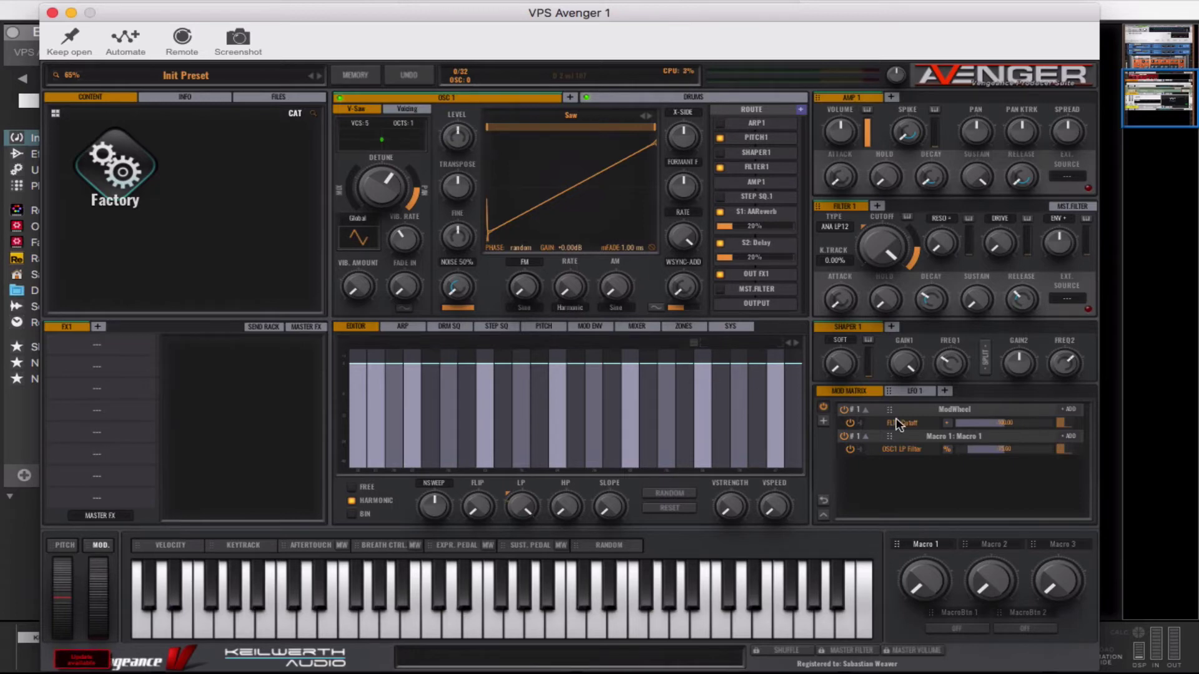
# Step: Raise OSC 1's FM amount, set its FM mode to FM continous(alias), and try Macro 1, leaving it turned up high
pyautogui.moveTo(933, 570); pyautogui.dragTo(900, 668)
pyautogui.moveTo(523, 287); pyautogui.dragTo(520, 248)
pyautogui.click(517, 261)
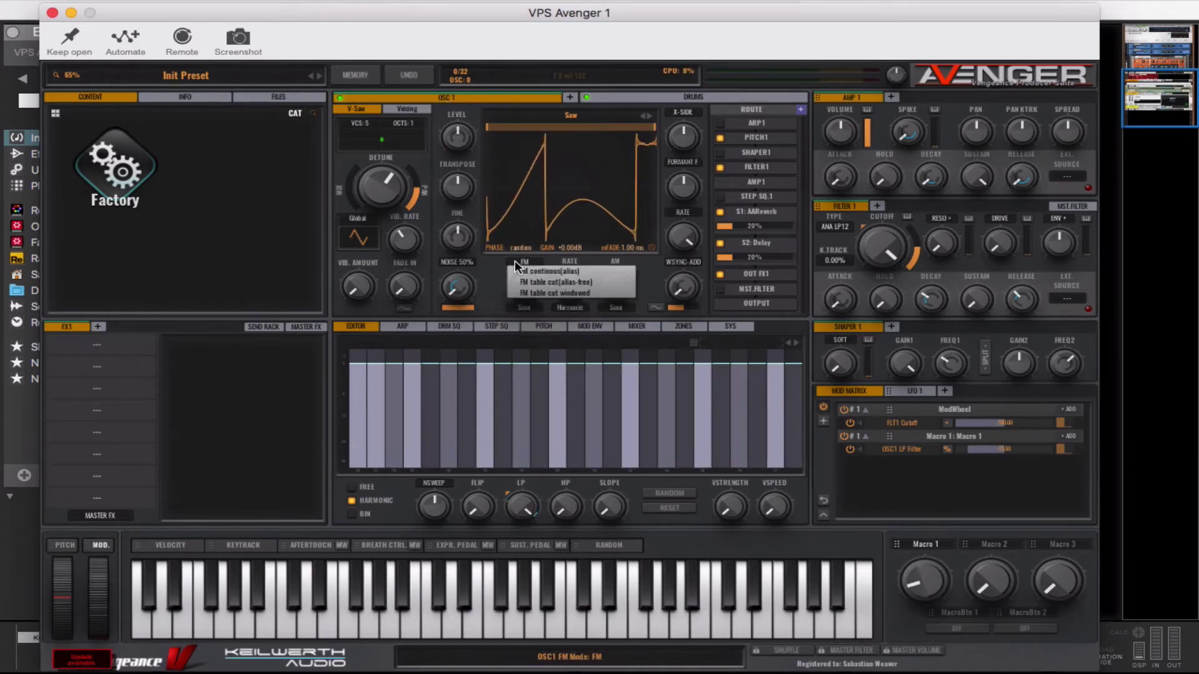
pyautogui.click(549, 271)
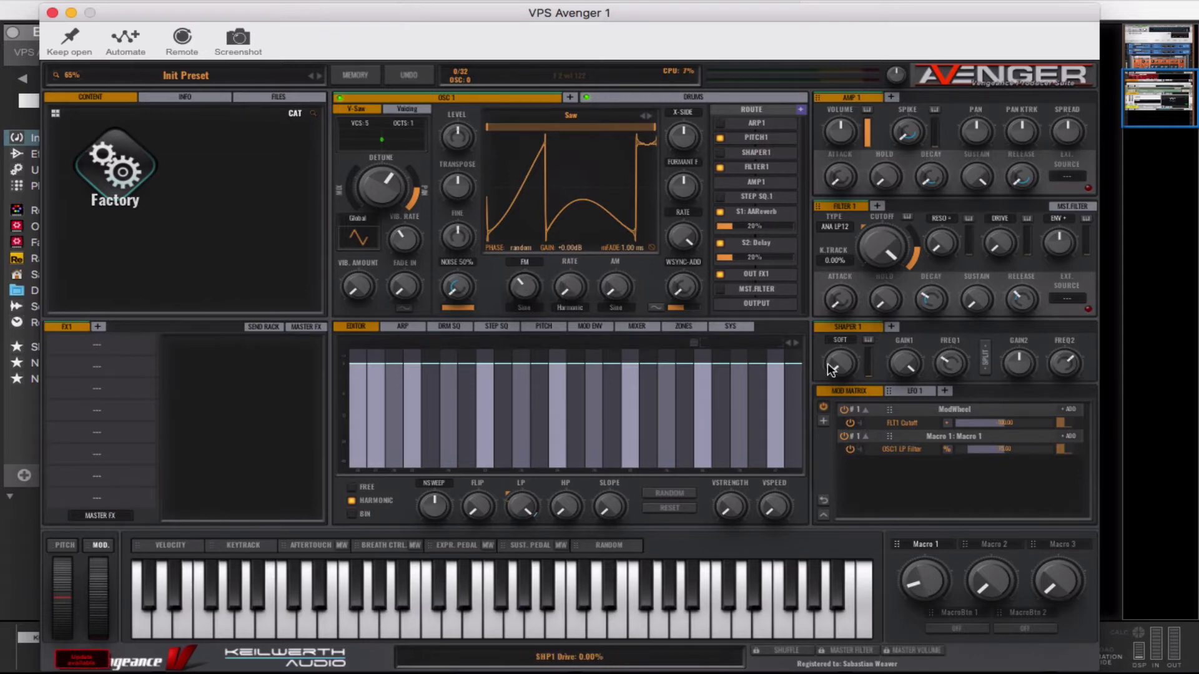
pyautogui.moveTo(931, 579); pyautogui.dragTo(904, 468)
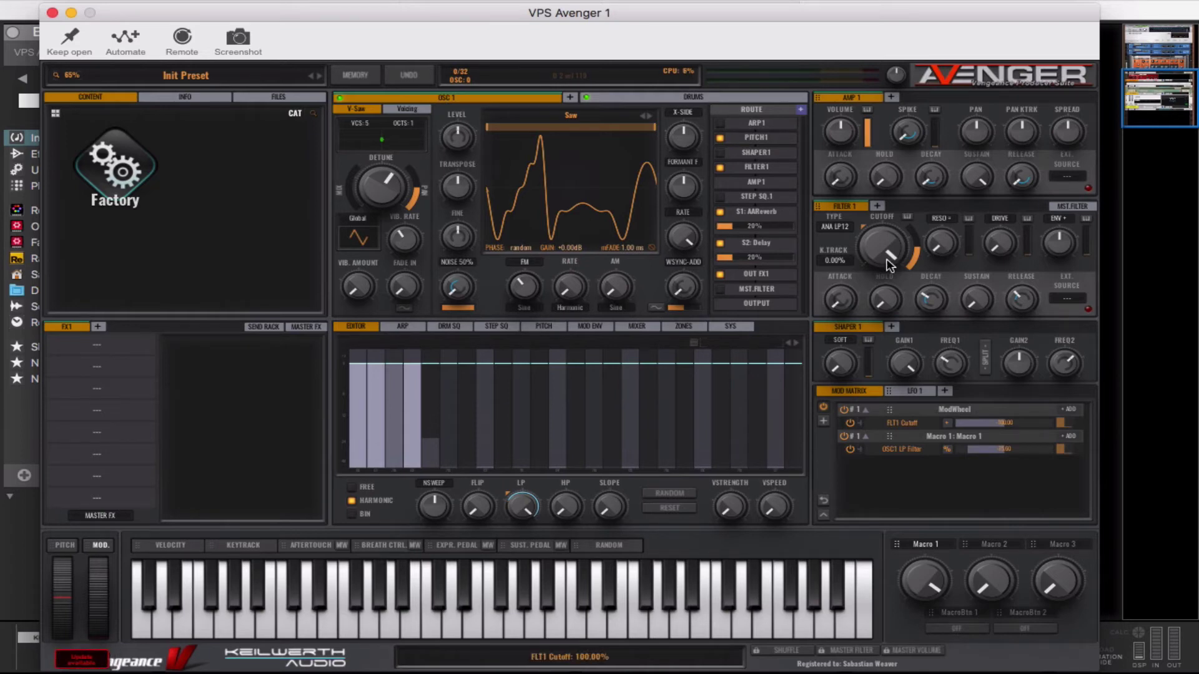
# Step: Look through Avenger's Content, Info and Files pages, and view the preset search with its categories and results before closing it
pyautogui.click(174, 96)
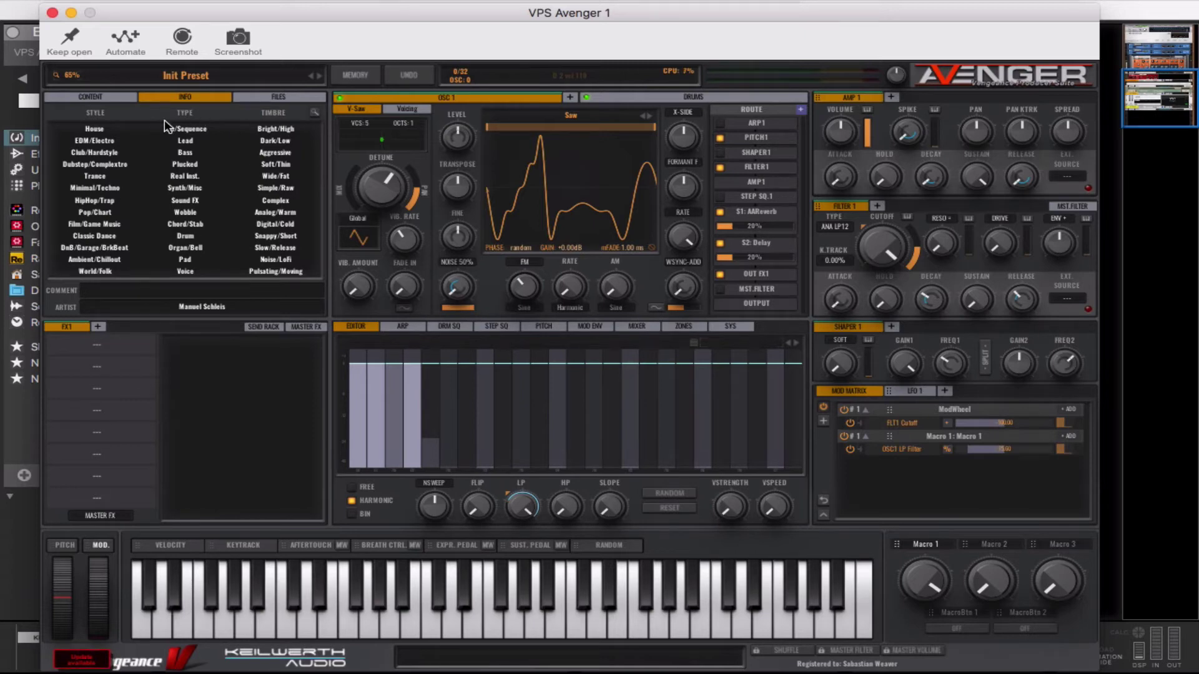
pyautogui.click(268, 101)
pyautogui.click(190, 97)
pyautogui.click(133, 98)
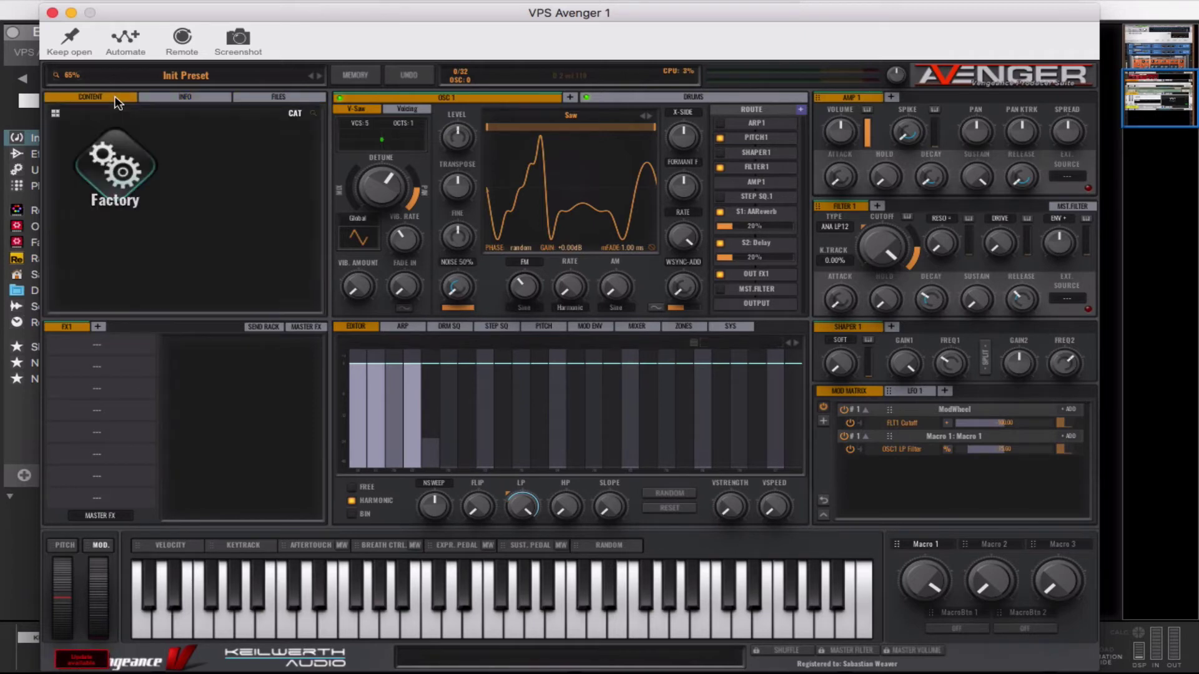
pyautogui.click(164, 101)
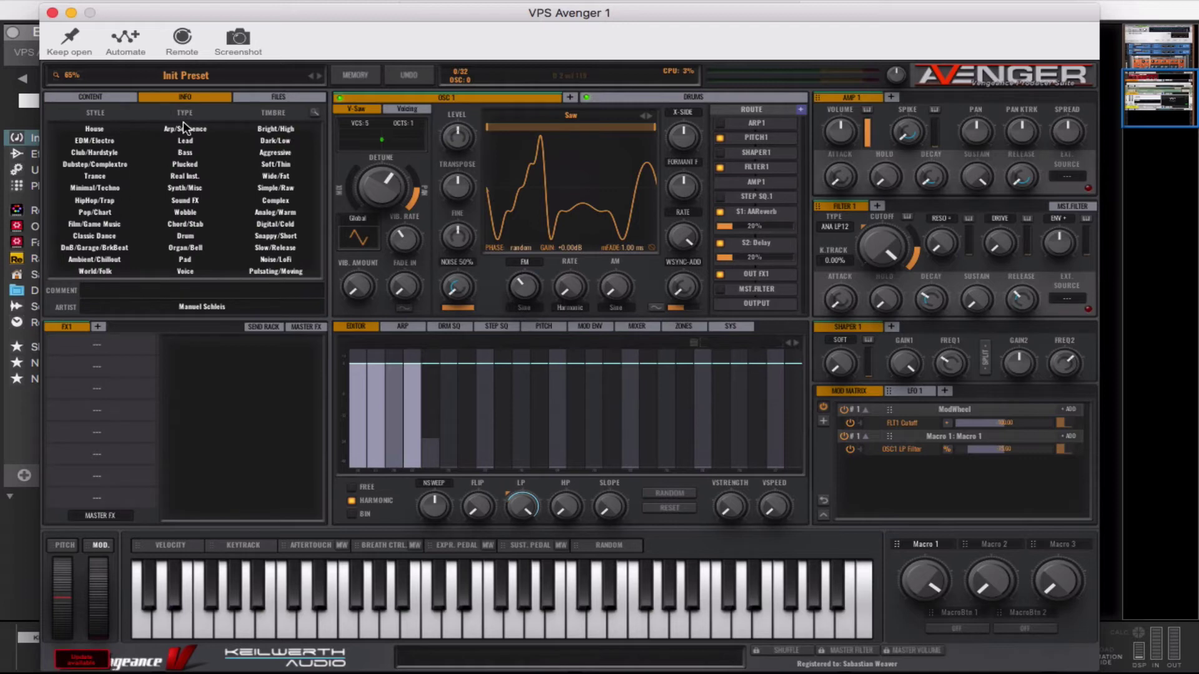
pyautogui.click(90, 96)
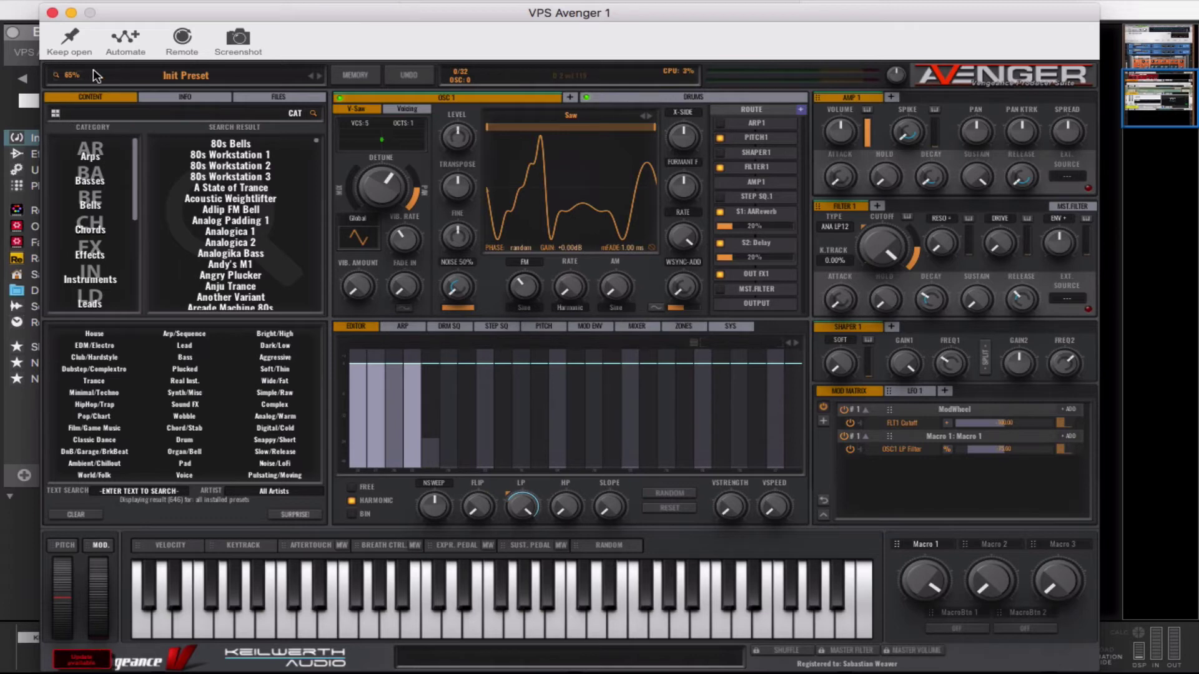
pyautogui.click(310, 114)
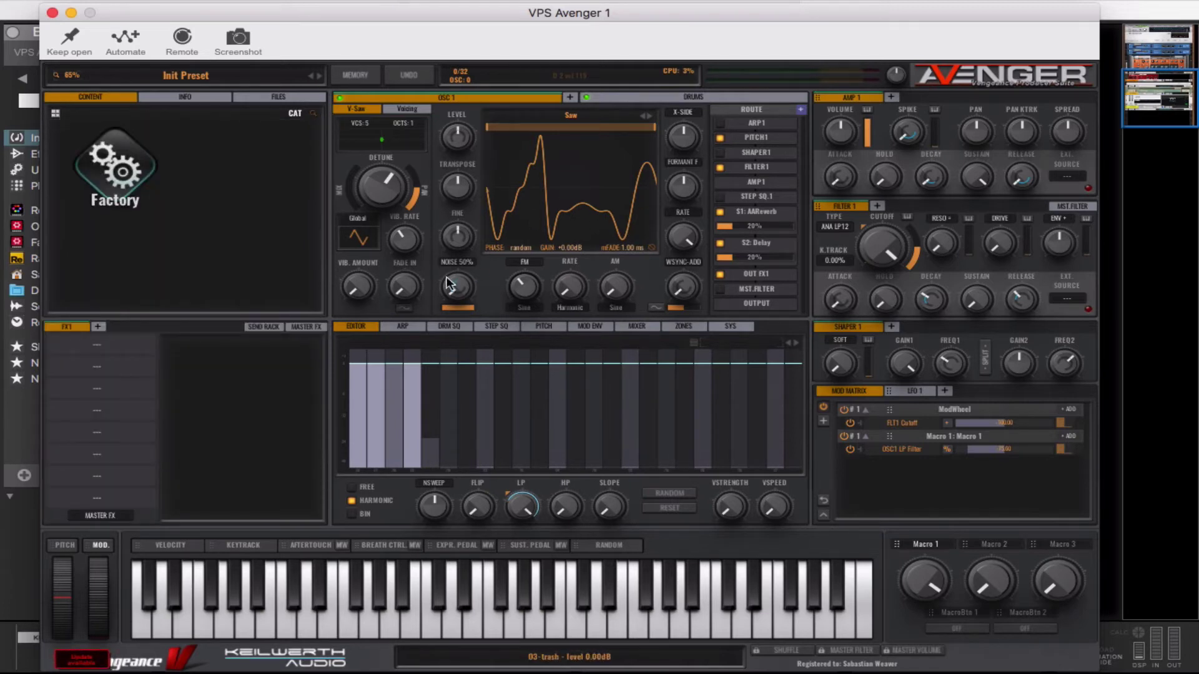
# Step: Set OSC 1's V-Saw voices to 6 and adjust its detune controls
pyautogui.click(367, 123)
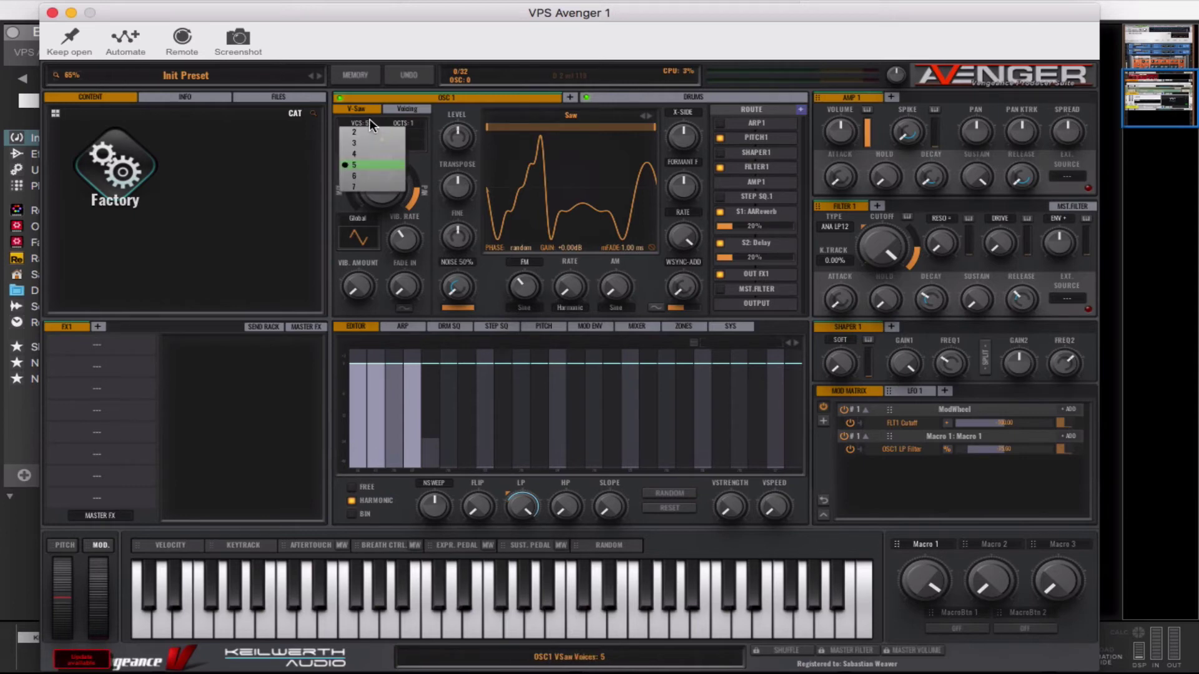
pyautogui.click(367, 175)
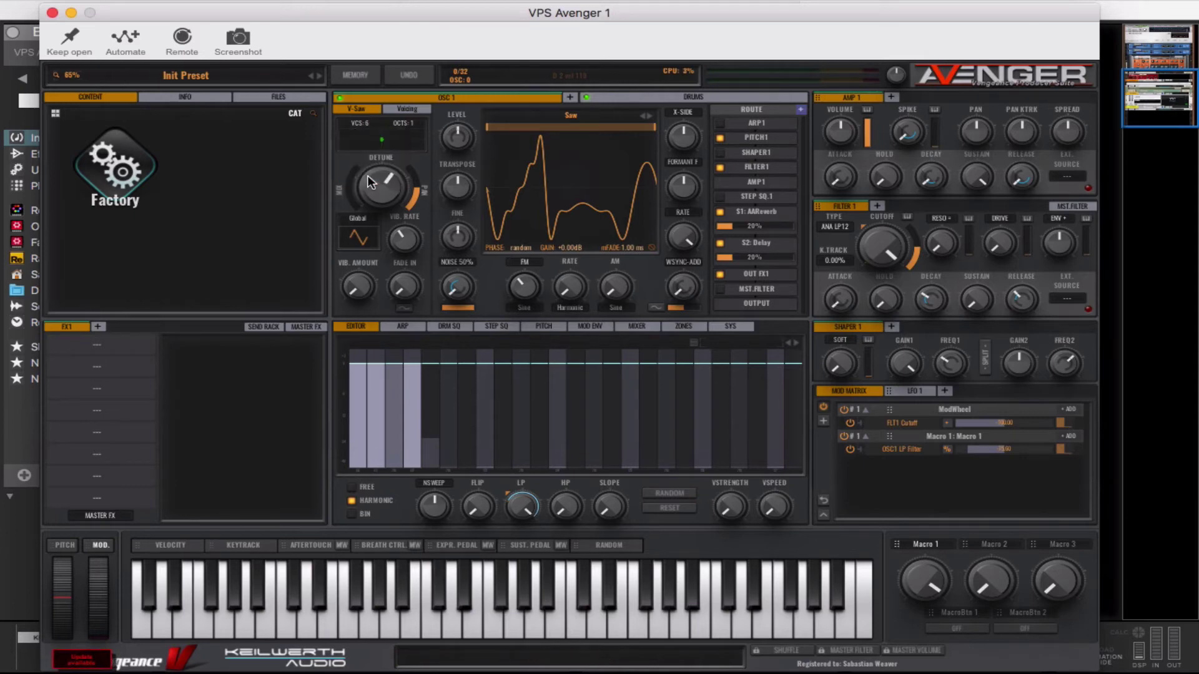
pyautogui.moveTo(353, 196); pyautogui.dragTo(389, 207)
# Step: Shift the VPS Avenger plug-in window slightly and close it to return to the rack
pyautogui.moveTo(633, 11)
pyautogui.mouseDown()
pyautogui.moveTo(631, 21)
pyautogui.moveTo(637, 8)
pyautogui.mouseUp()
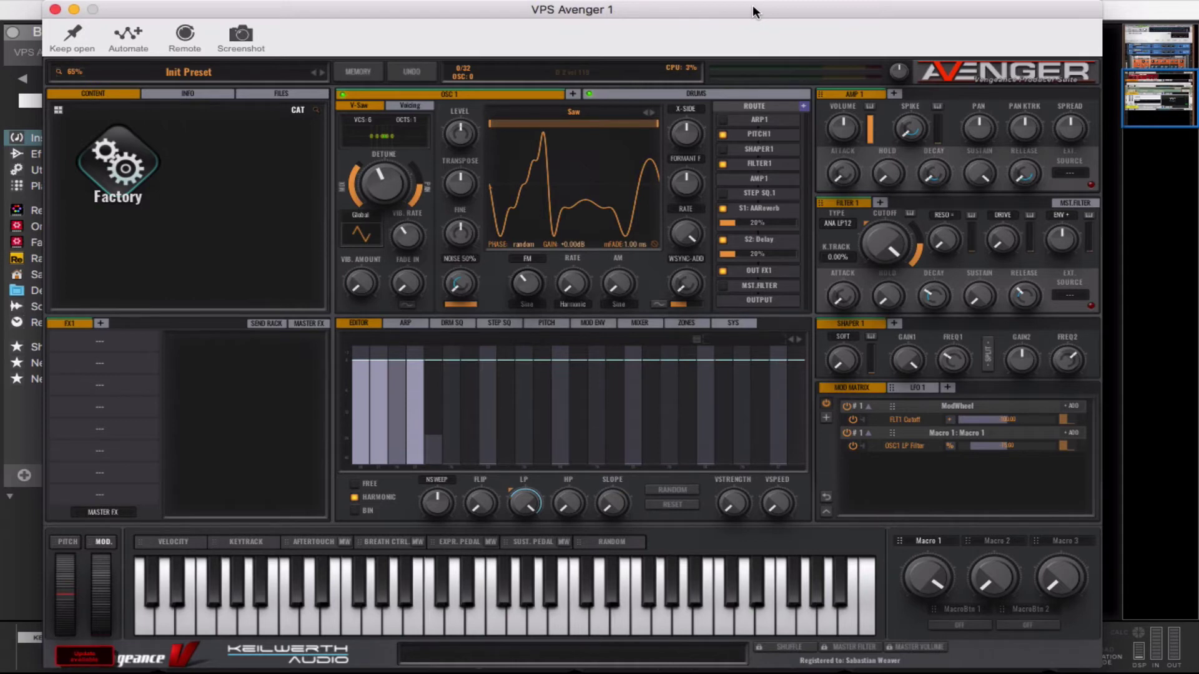
pyautogui.moveTo(755, 11)
pyautogui.mouseDown()
pyautogui.moveTo(845, 17)
pyautogui.moveTo(776, 13)
pyautogui.mouseUp()
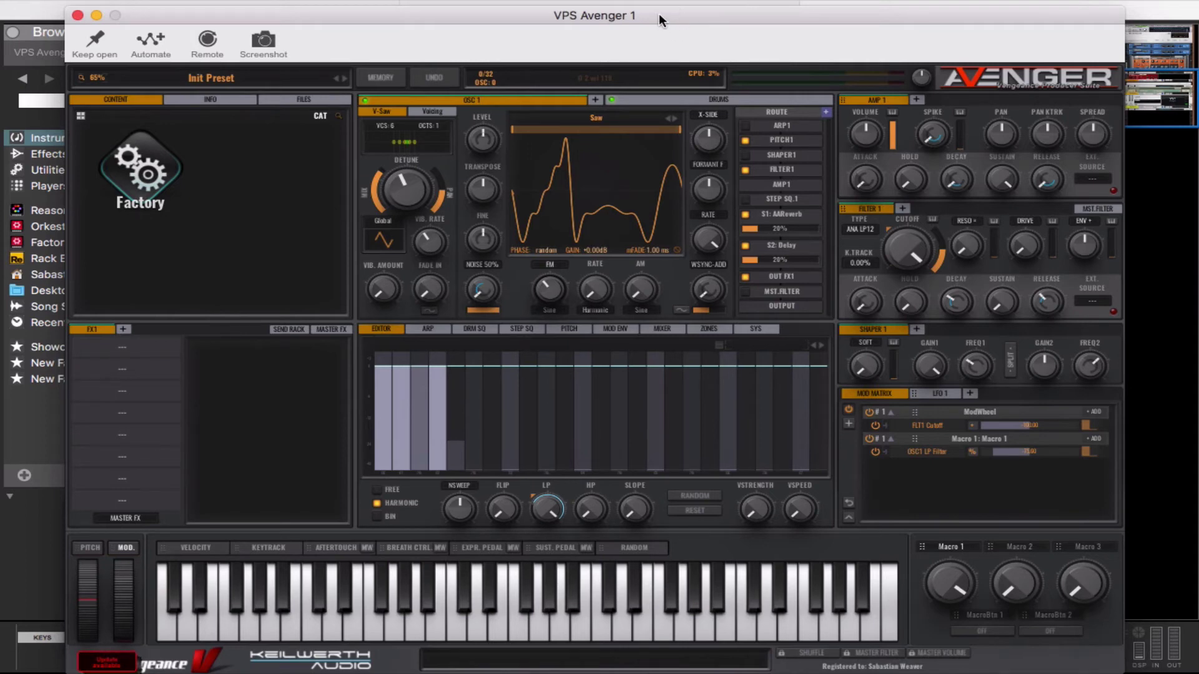
pyautogui.click(77, 15)
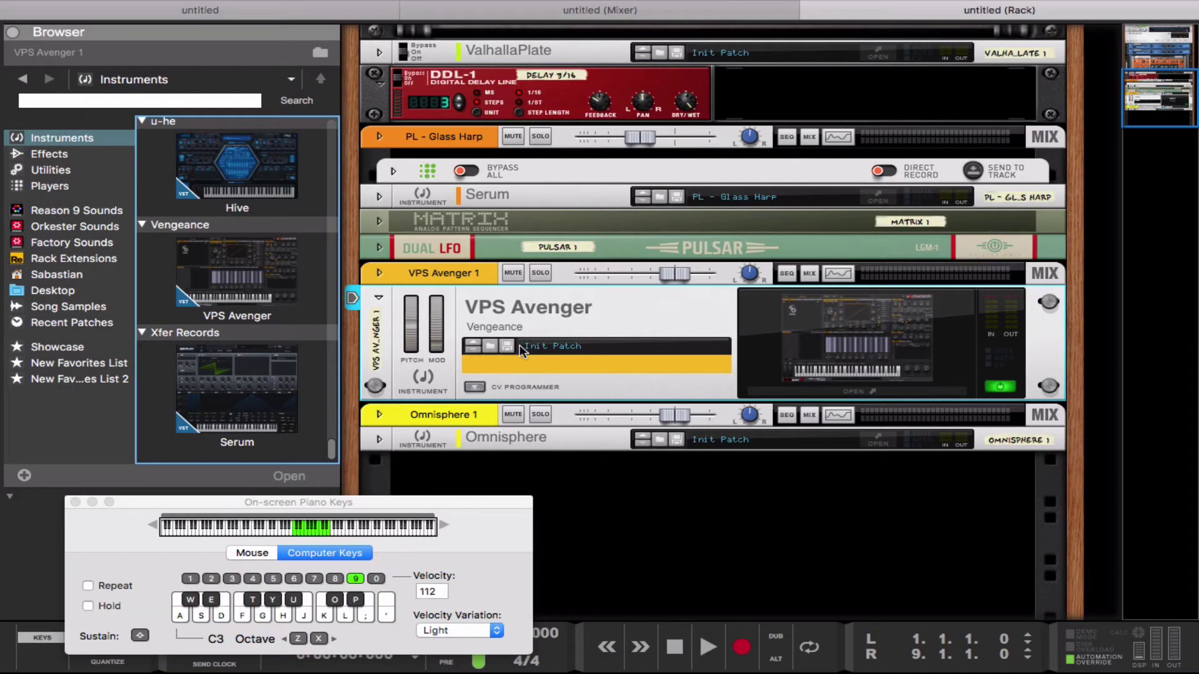
# Step: Unfold VPS Avenger in the rack, turn the rack around and expand the CV Programmer to show all its rear jacks
pyautogui.scroll(3, 384, 306)
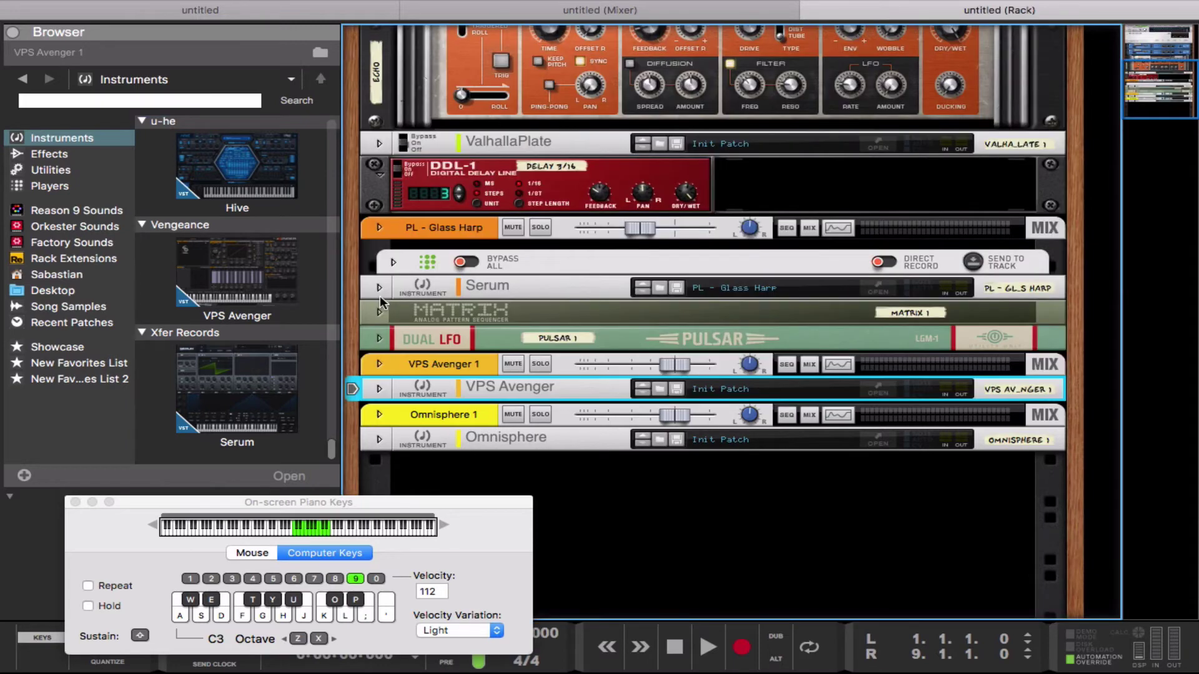
pyautogui.click(379, 389)
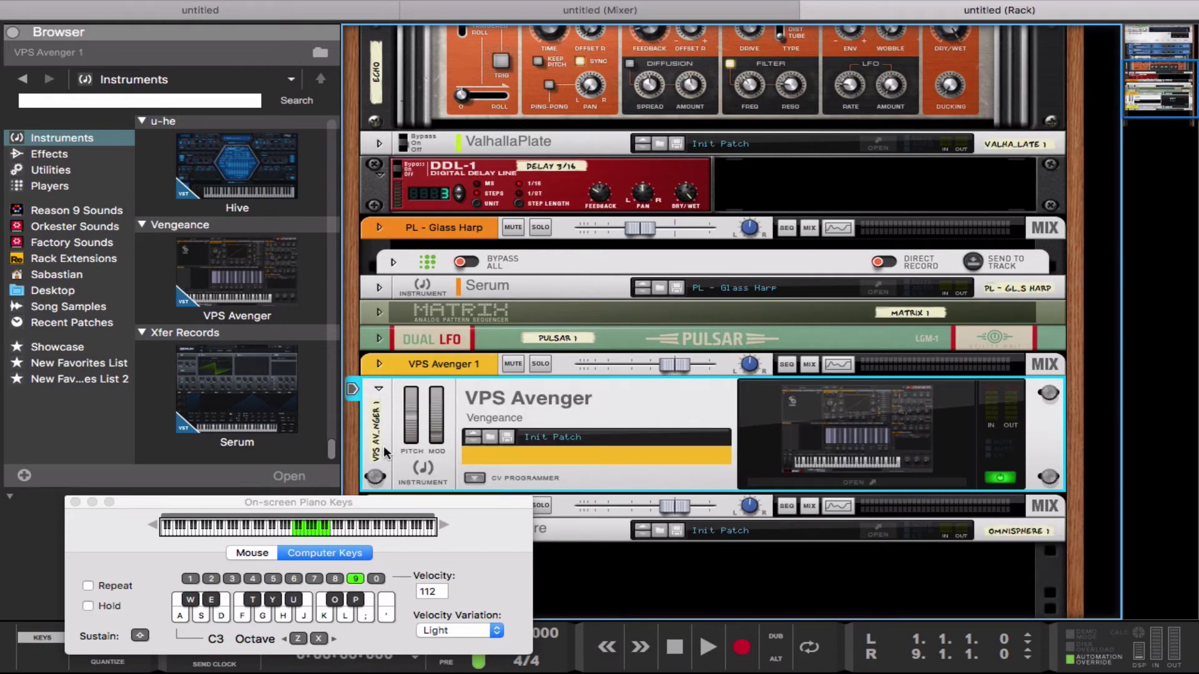
pyautogui.press('Tab')
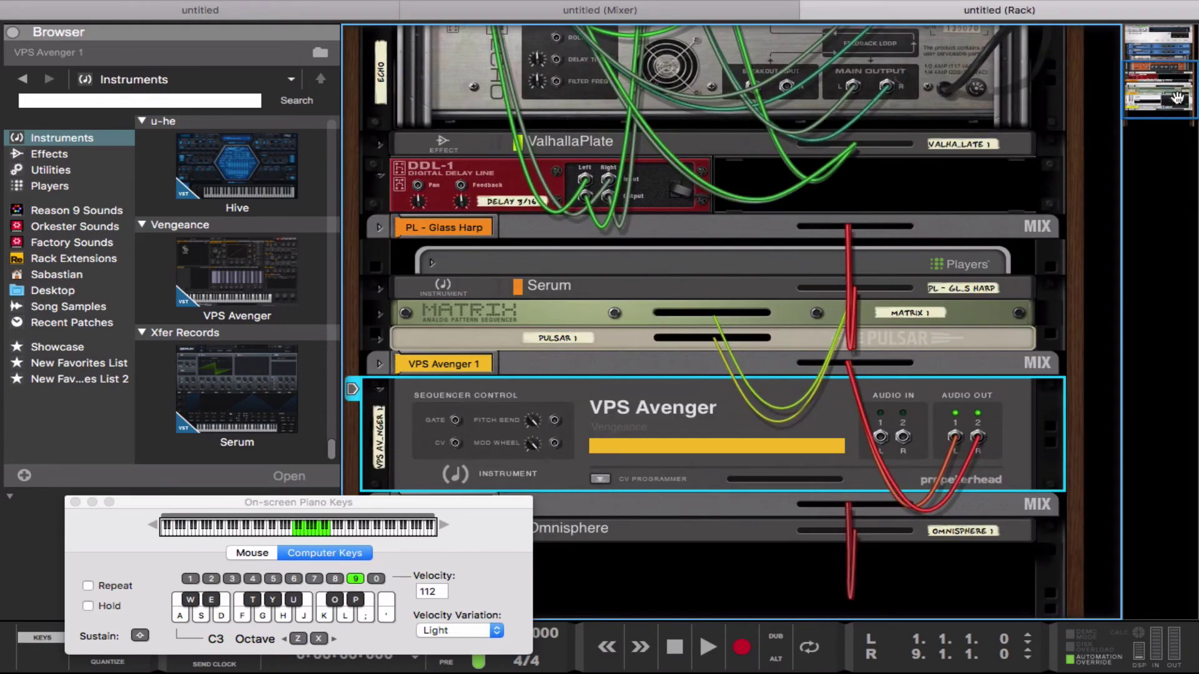
pyautogui.scroll(-3, 1177, 103)
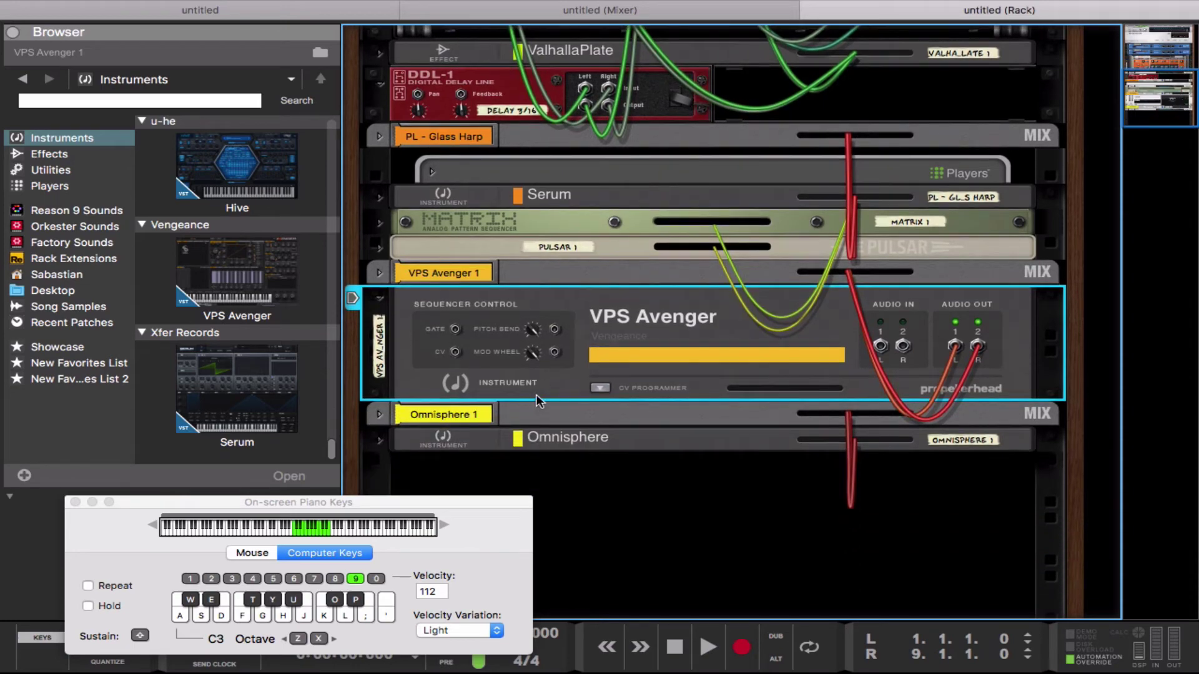
pyautogui.click(600, 387)
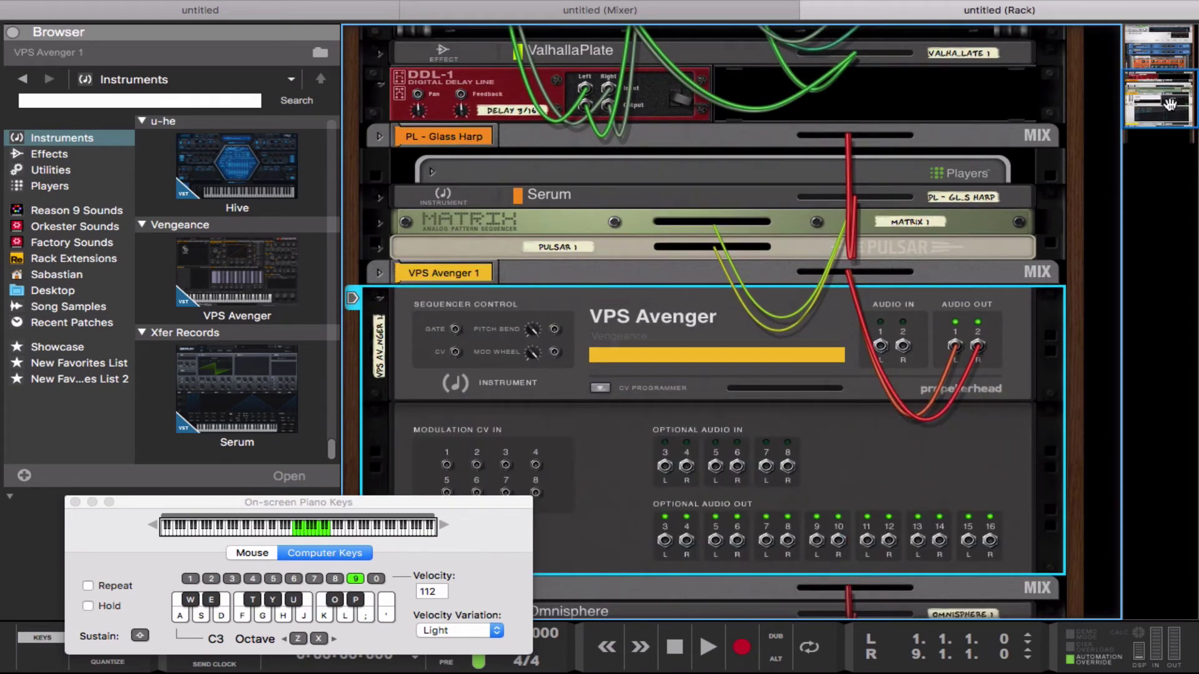
pyautogui.scroll(-5, 1169, 103)
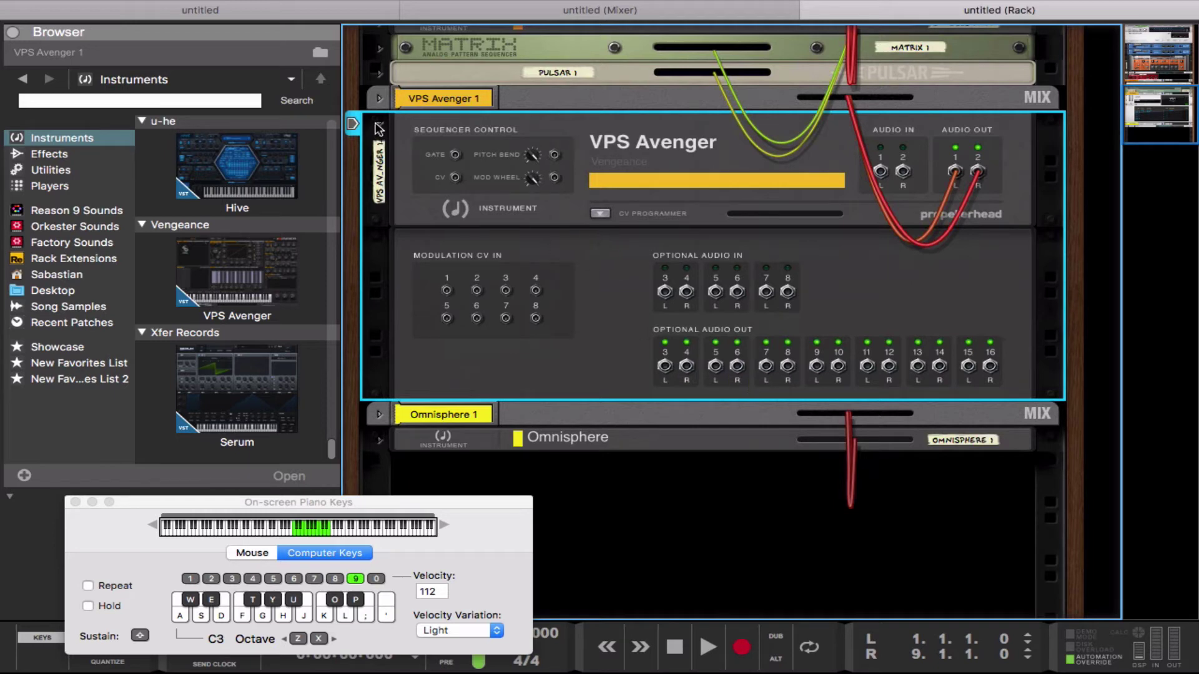
# Step: Compare Avenger's CV Programmer on the front with its CV and optional audio jacks on the rear, and fold the device
pyautogui.press('Tab')
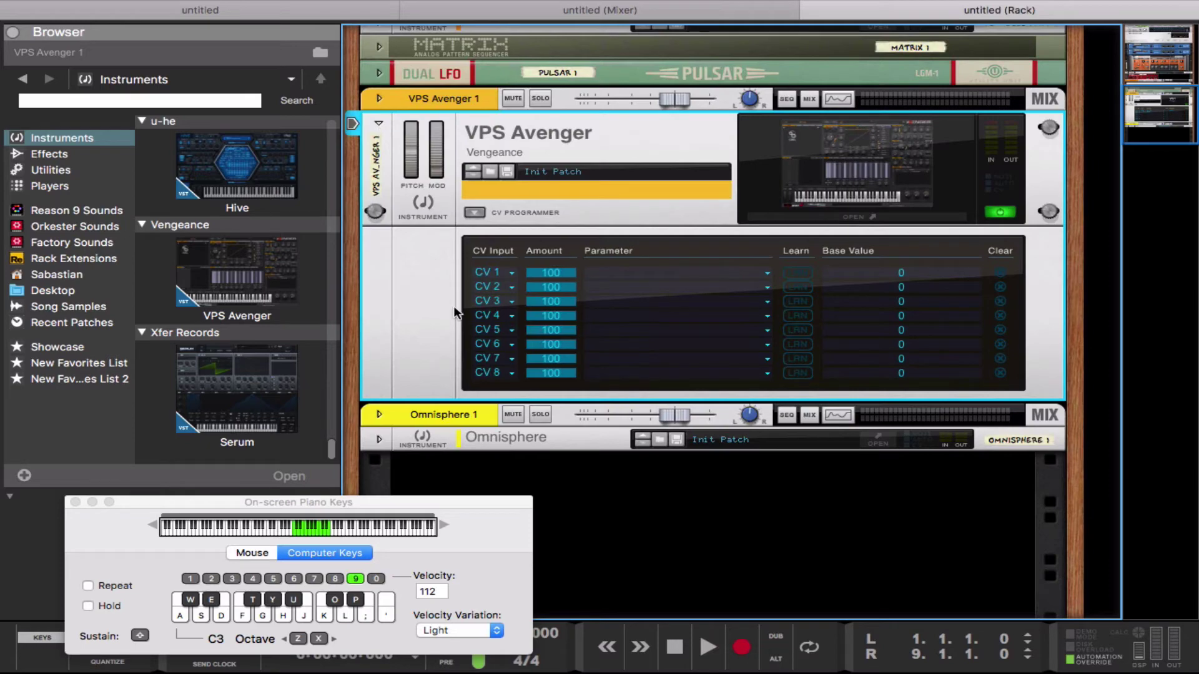
pyautogui.press('Tab')
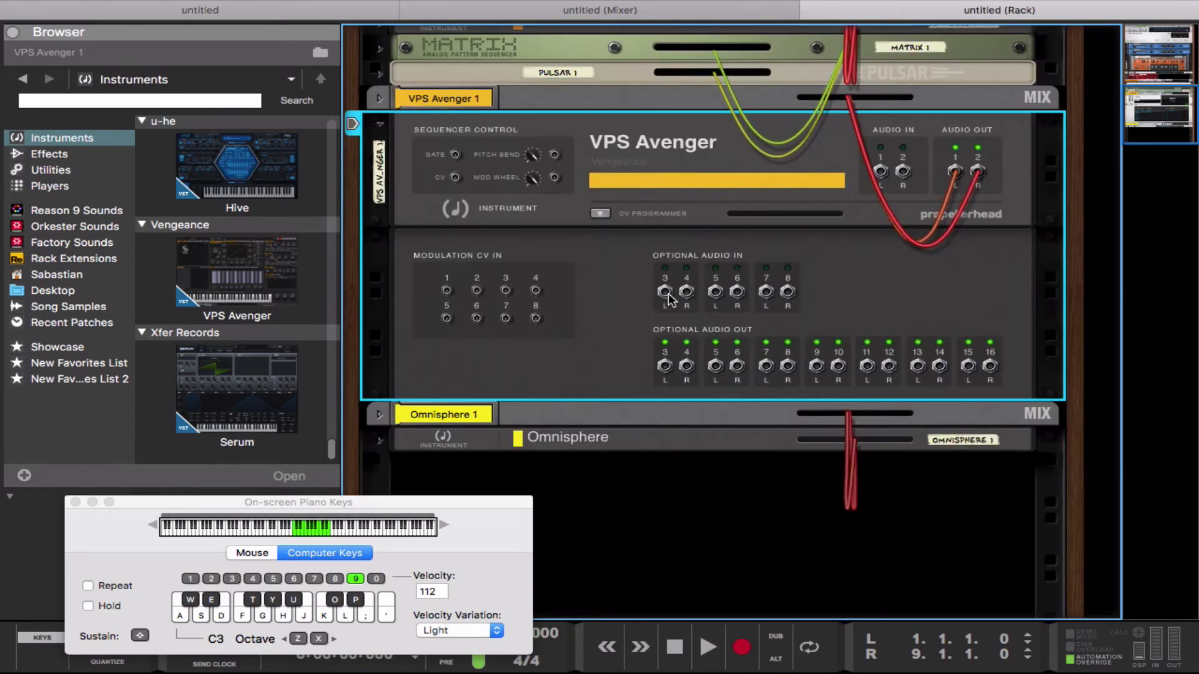
pyautogui.press('Tab')
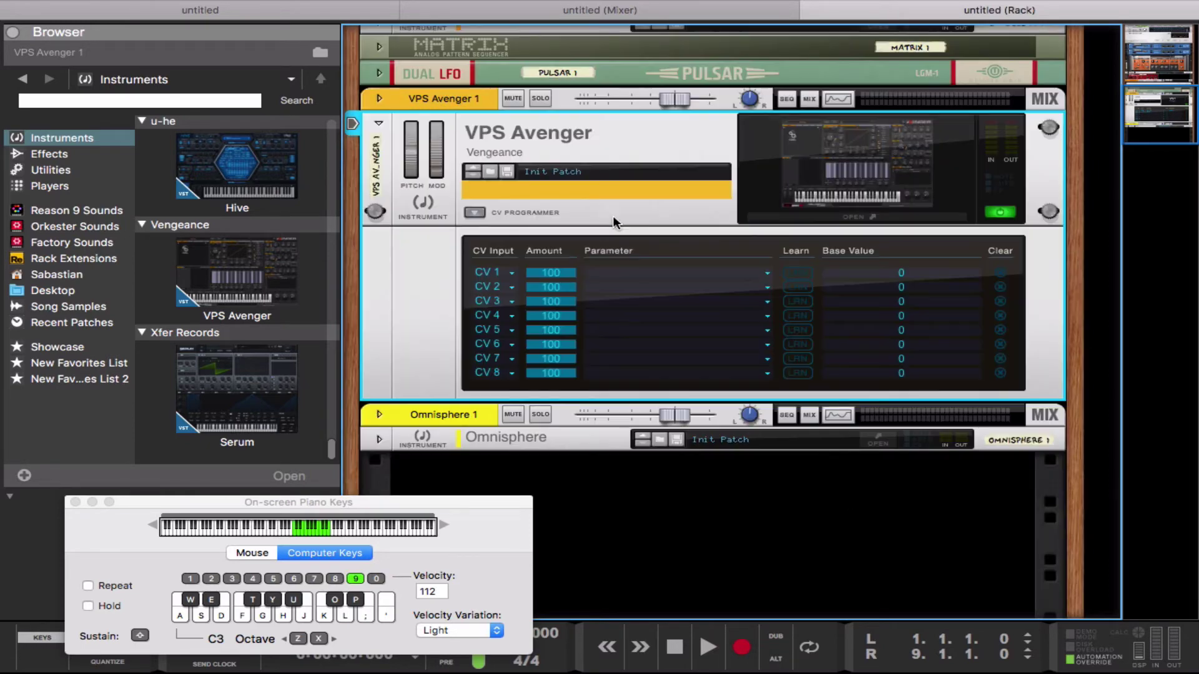
pyautogui.click(378, 124)
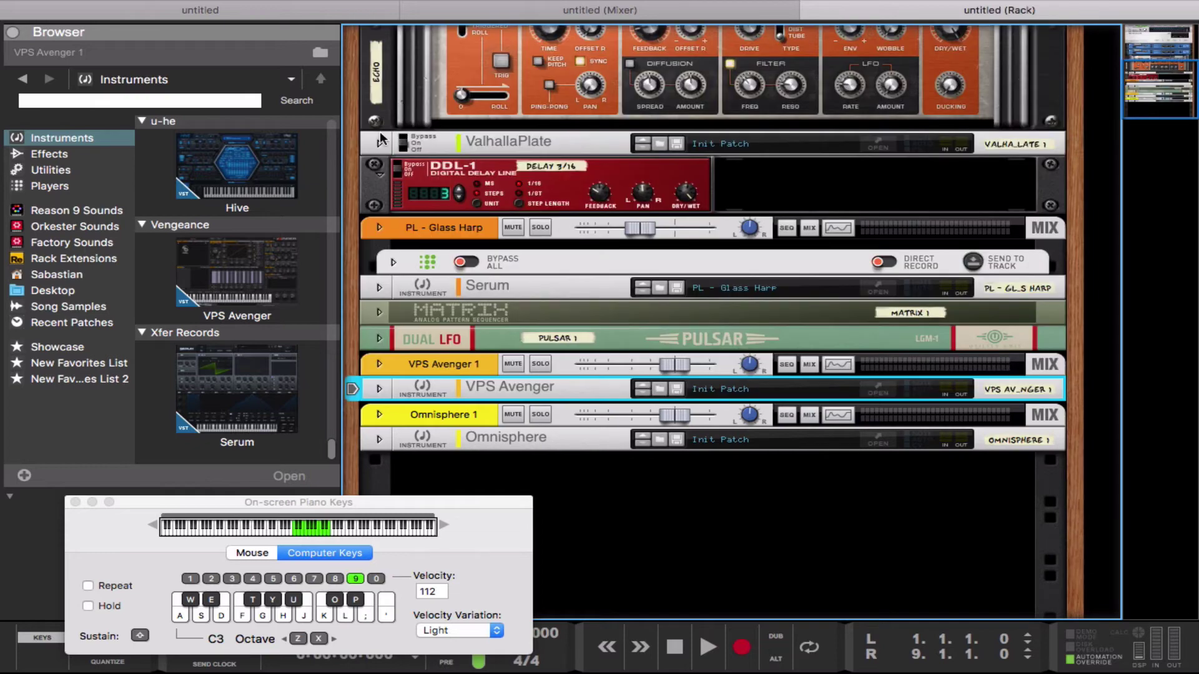
# Step: Unfold the Omnisphere device, hide the Browser and open Omnisphere's plug-in window, placed so that it fits on screen
pyautogui.click(416, 442)
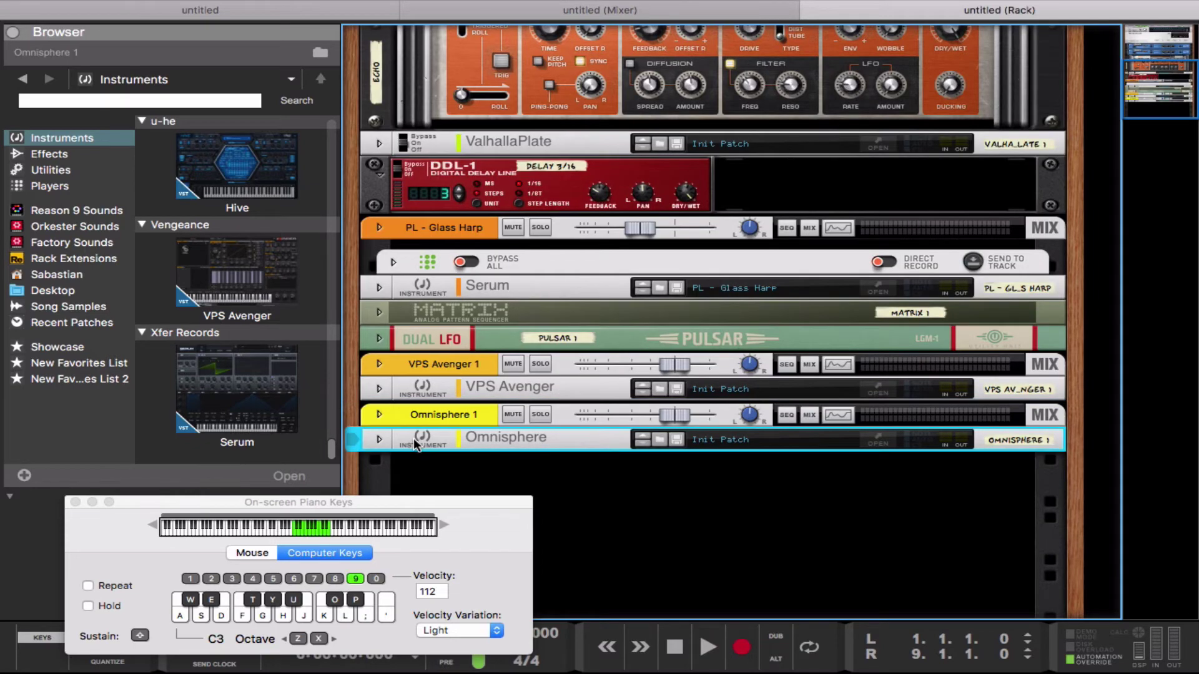
pyautogui.click(379, 439)
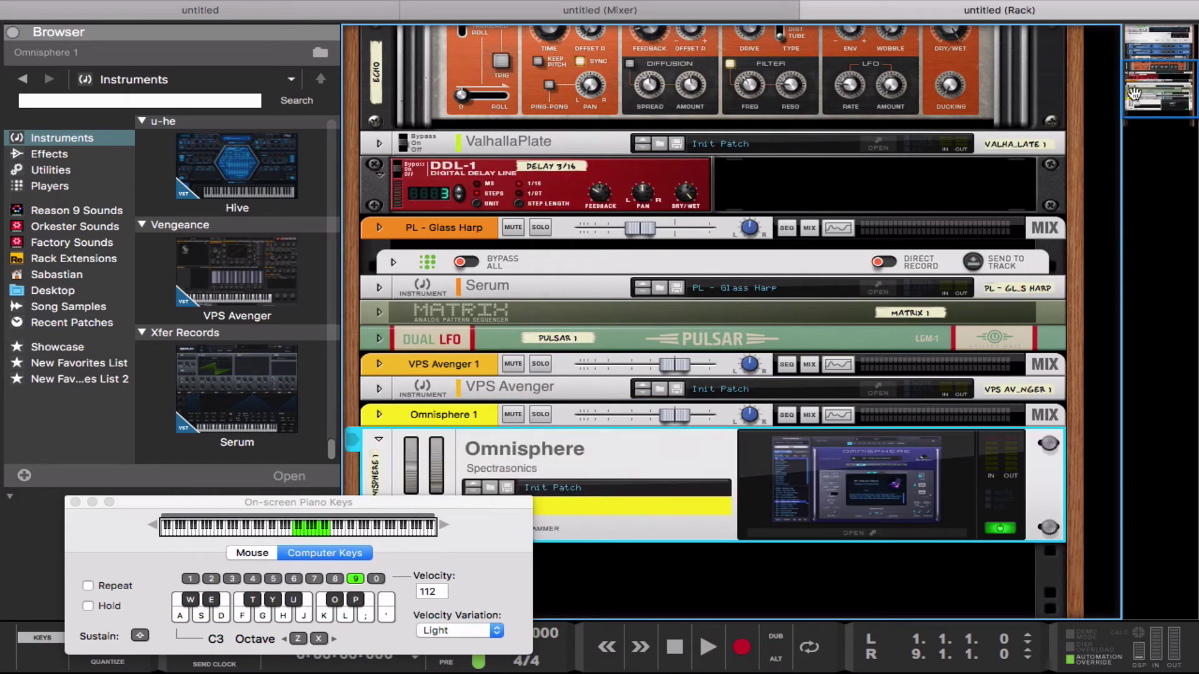
pyautogui.scroll(-5, 1142, 94)
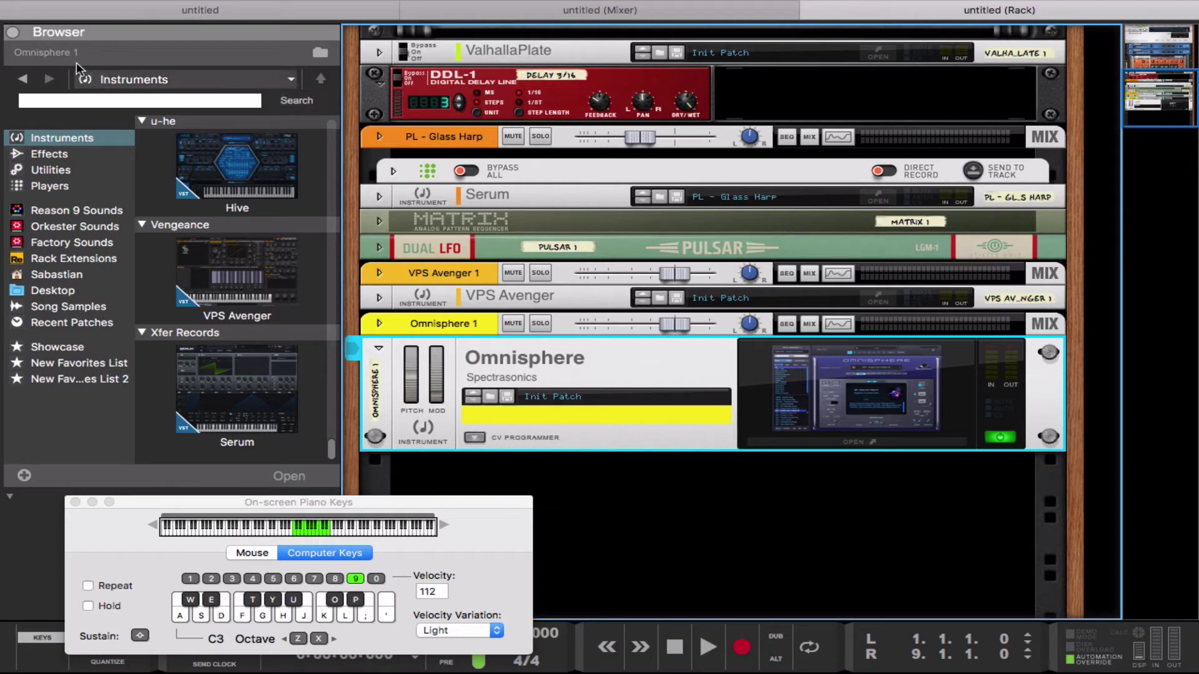
pyautogui.click(12, 32)
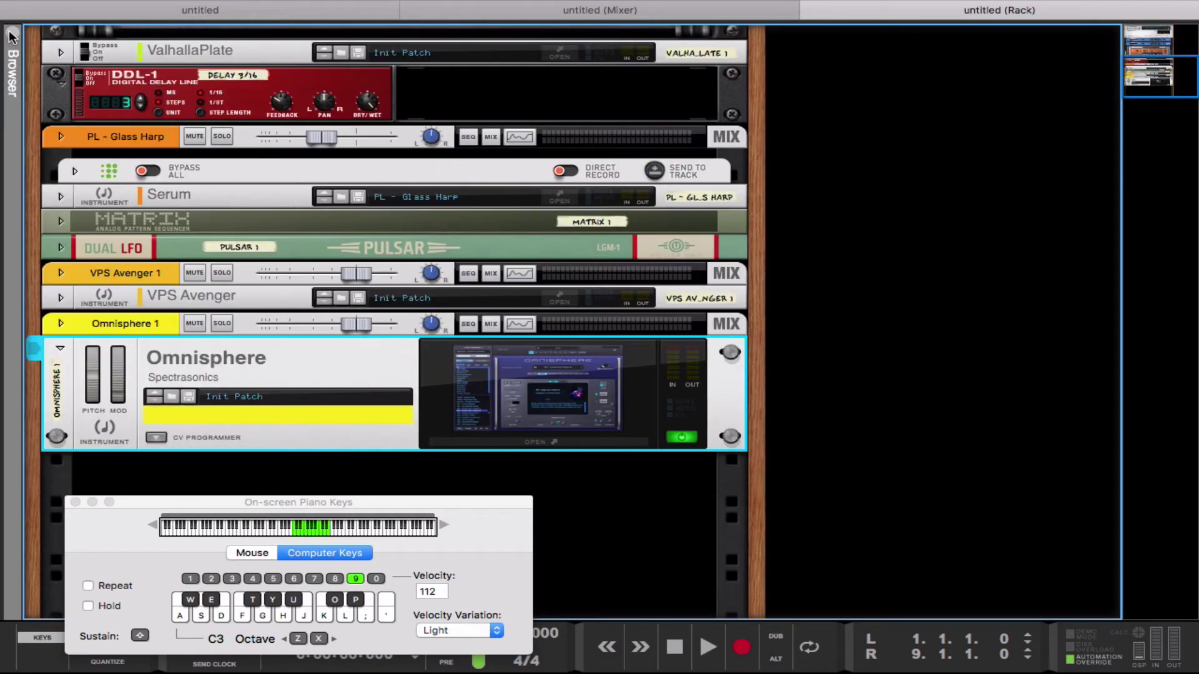
pyautogui.click(528, 437)
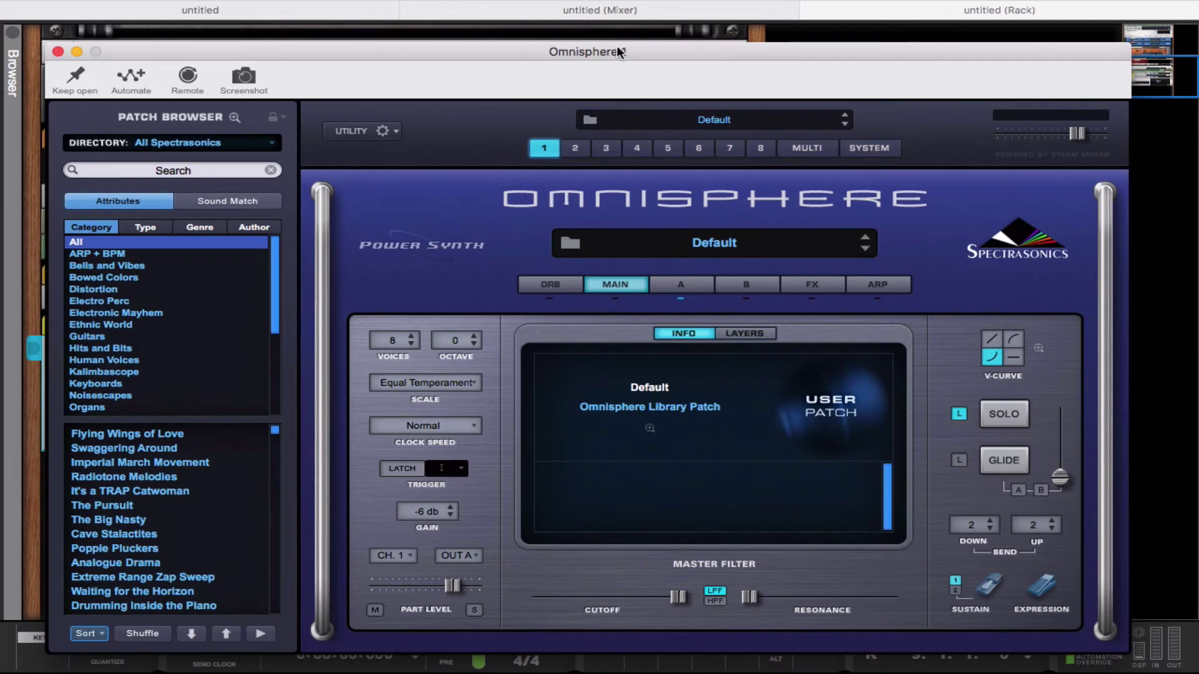
pyautogui.moveTo(618, 52); pyautogui.dragTo(627, 25)
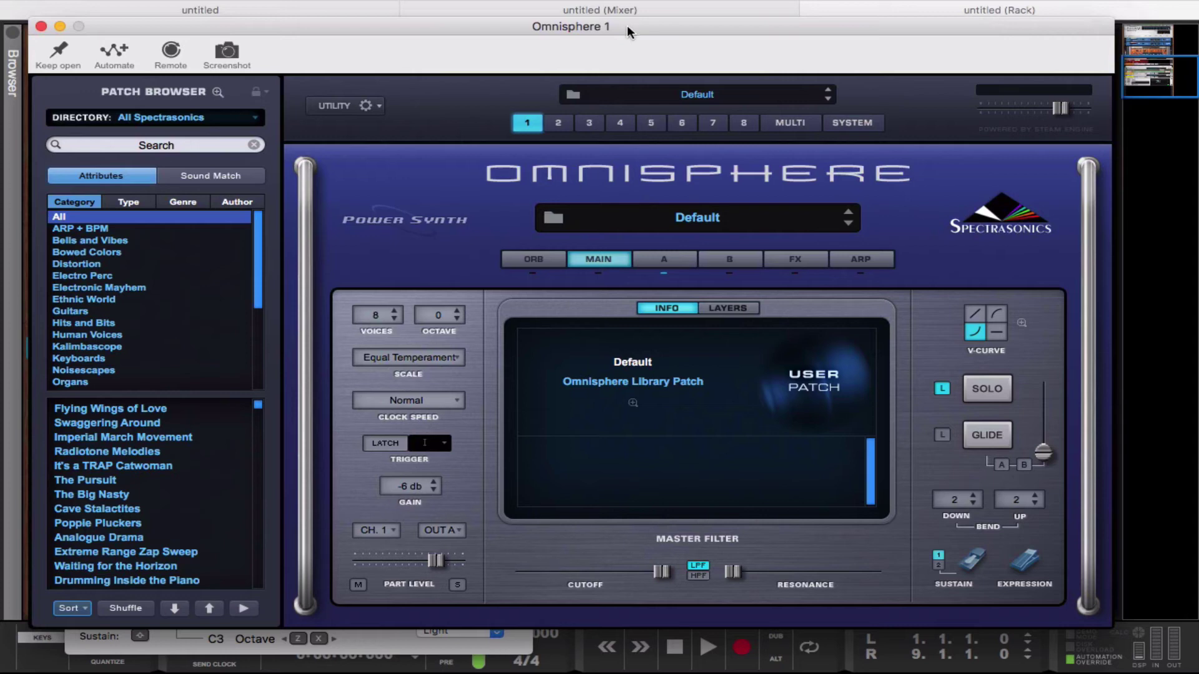
# Step: Show Omnisphere's layer A, switch its oscillator to Sample and open the Soundsource Browser
pyautogui.click(663, 253)
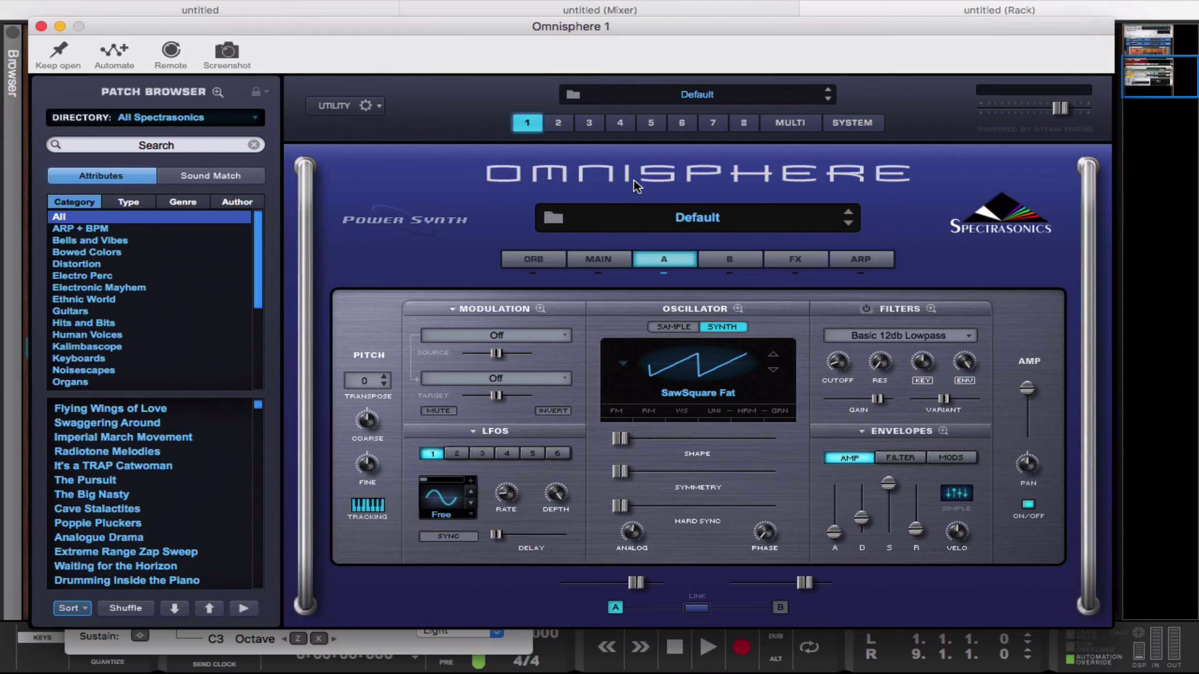
pyautogui.click(662, 328)
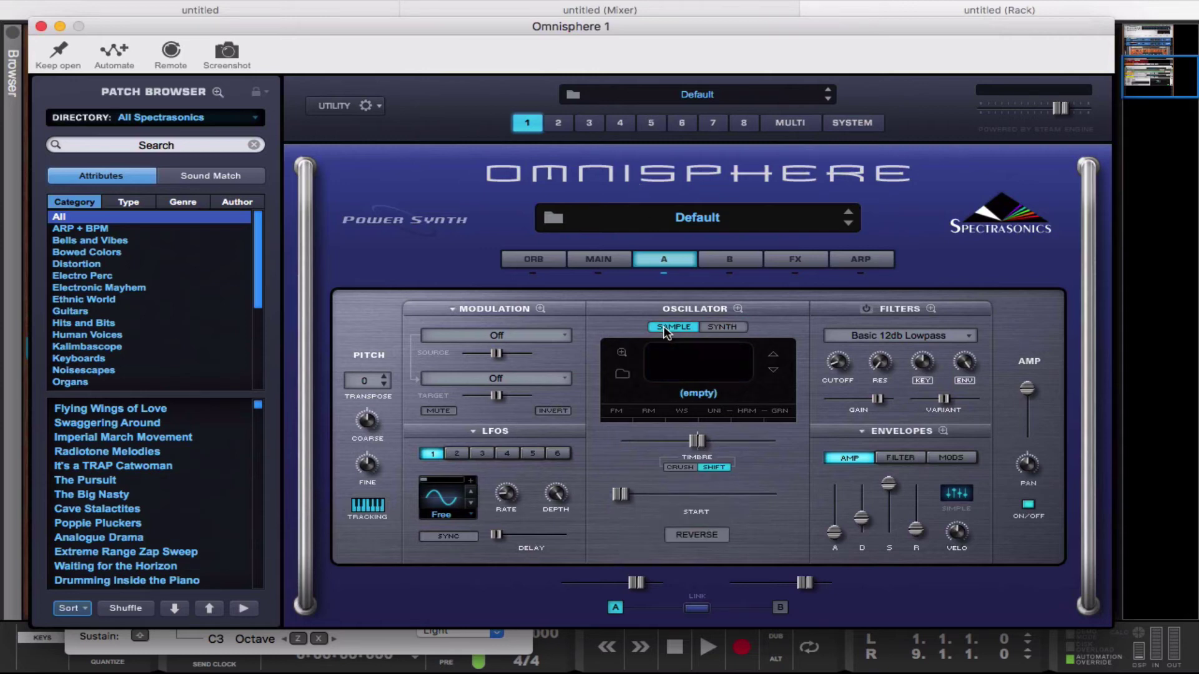
pyautogui.click(623, 378)
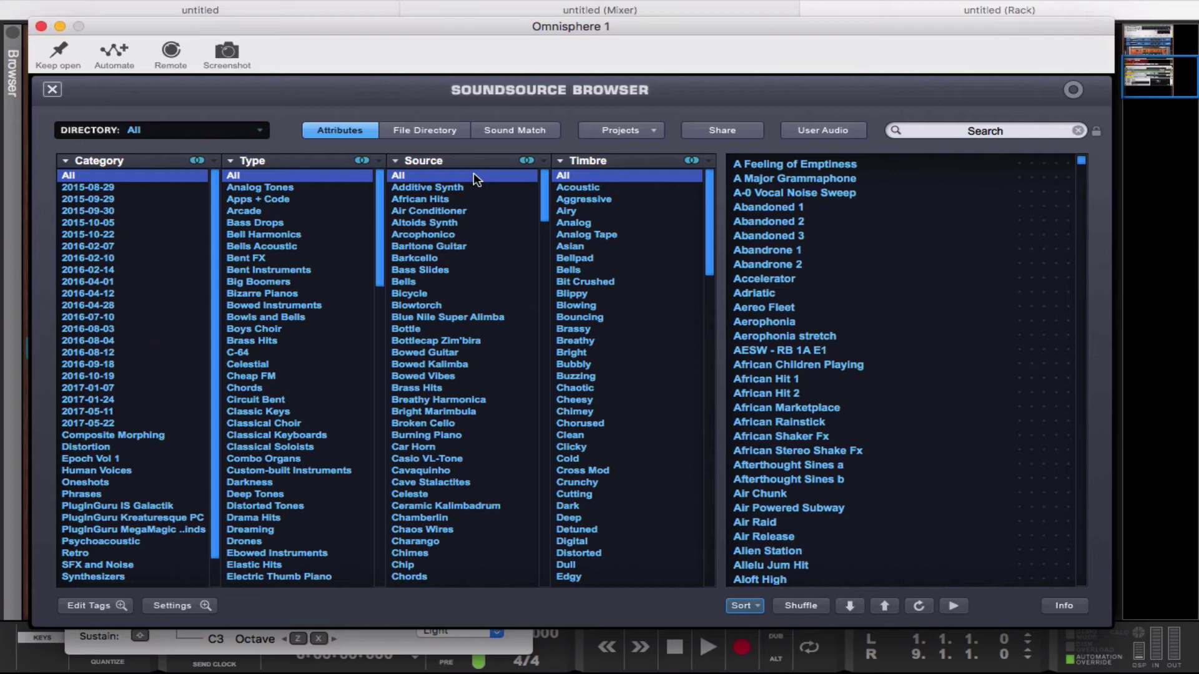
# Step: Load the Abandoned 2 soundsource into layer A's oscillator and return to the synth view
pyautogui.click(781, 220)
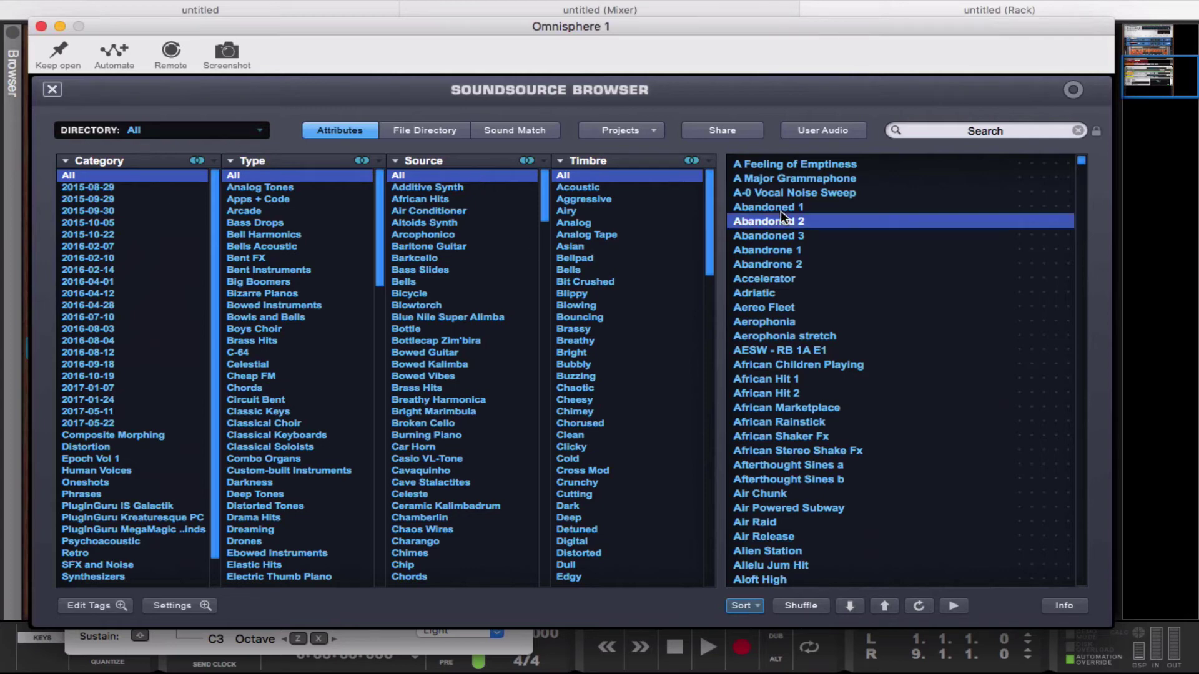
pyautogui.click(53, 90)
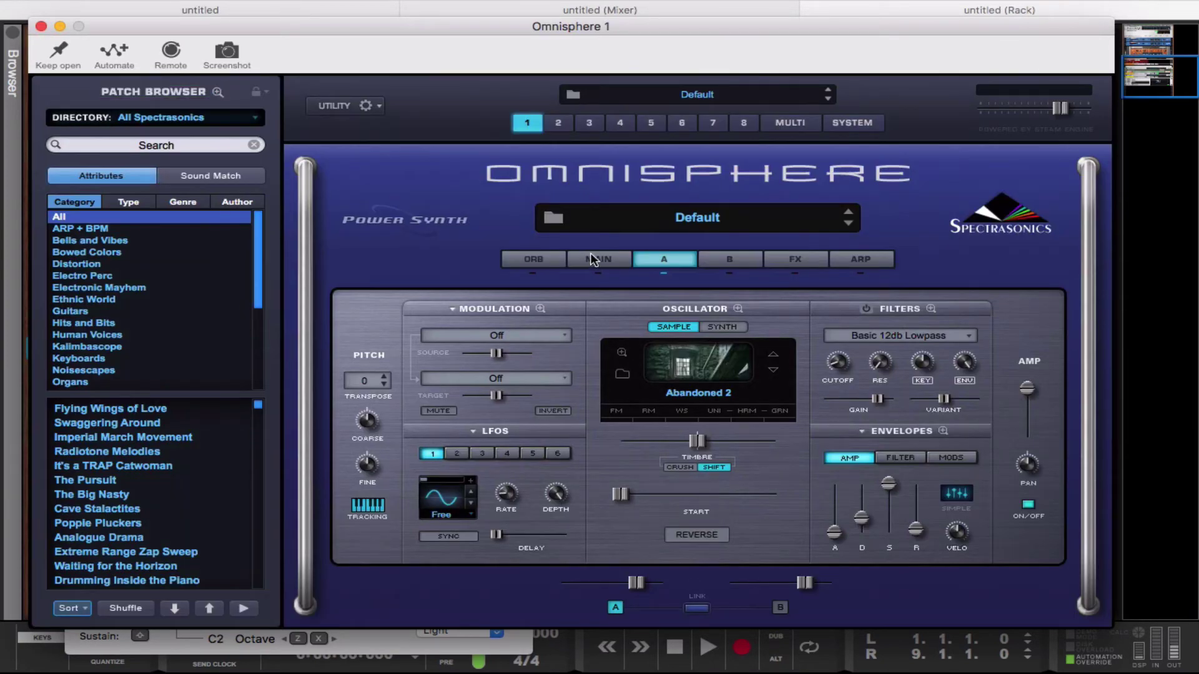
# Step: Raise the on-screen piano keyboard's octave to C3 and move the Omnisphere window up so it stays fully accessible
pyautogui.press('x')
pyautogui.moveTo(320, 32); pyautogui.dragTo(409, 7)
pyautogui.click(110, 339)
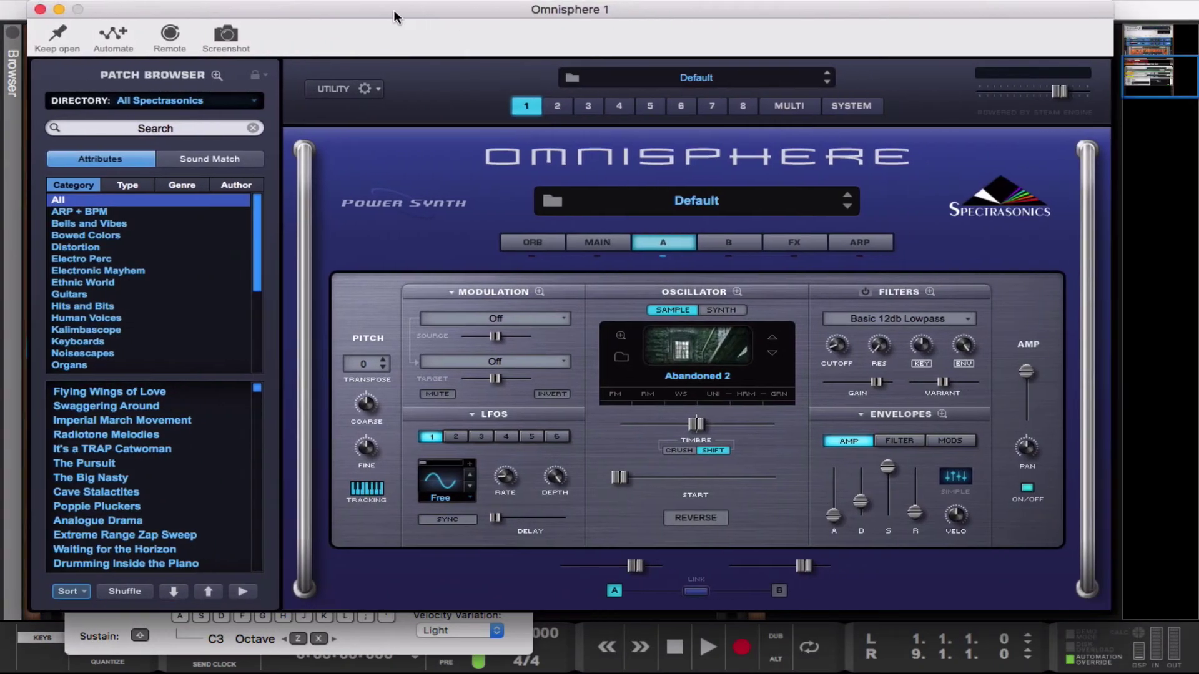
pyautogui.moveTo(482, 18); pyautogui.dragTo(398, 22)
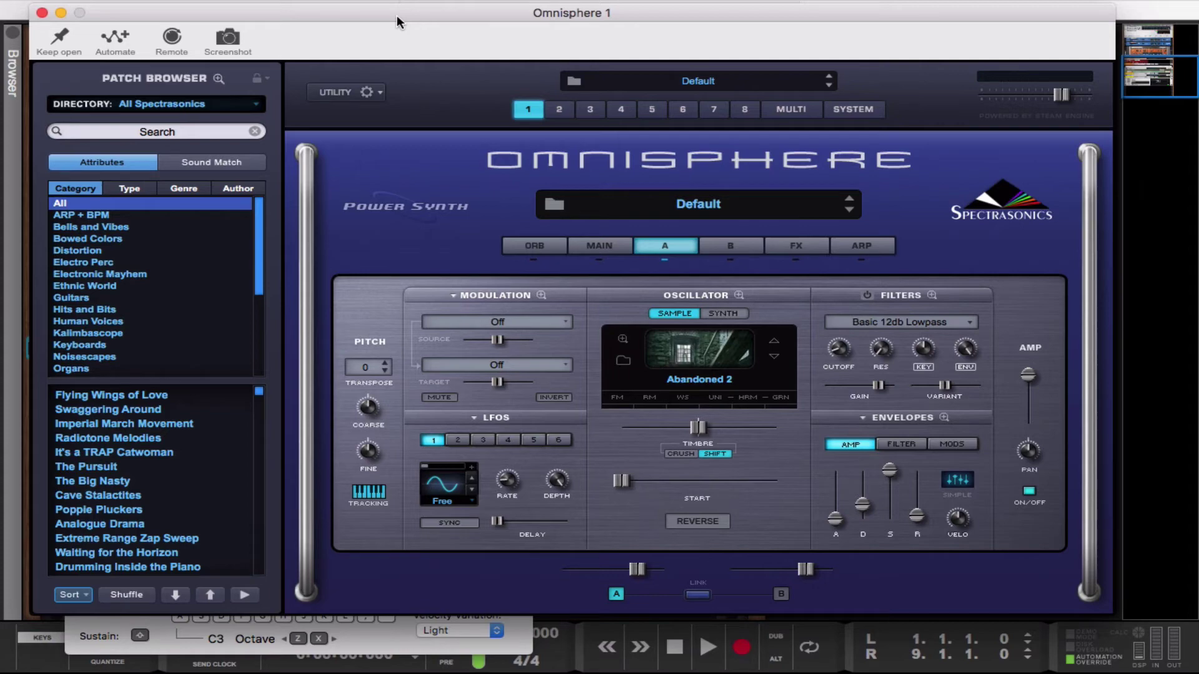
# Step: Audition the Adriatic and African Hit 1 soundsources and load PHR - African Clap Choir from the Phrases category
pyautogui.click(625, 362)
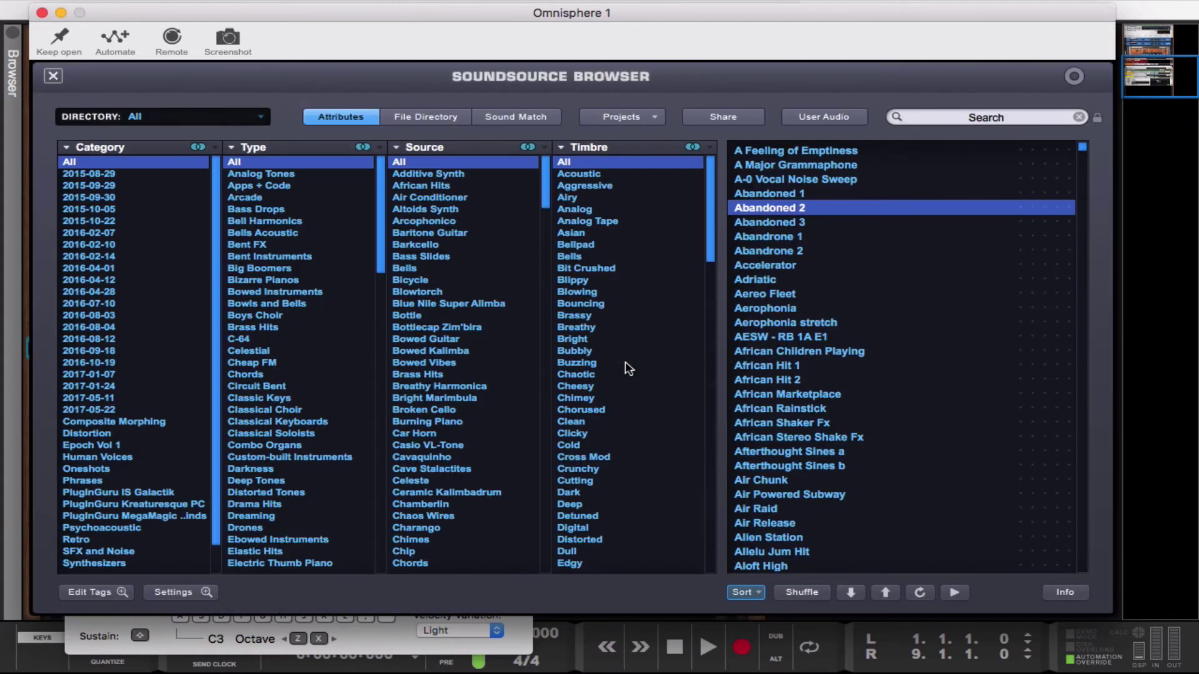
pyautogui.click(755, 282)
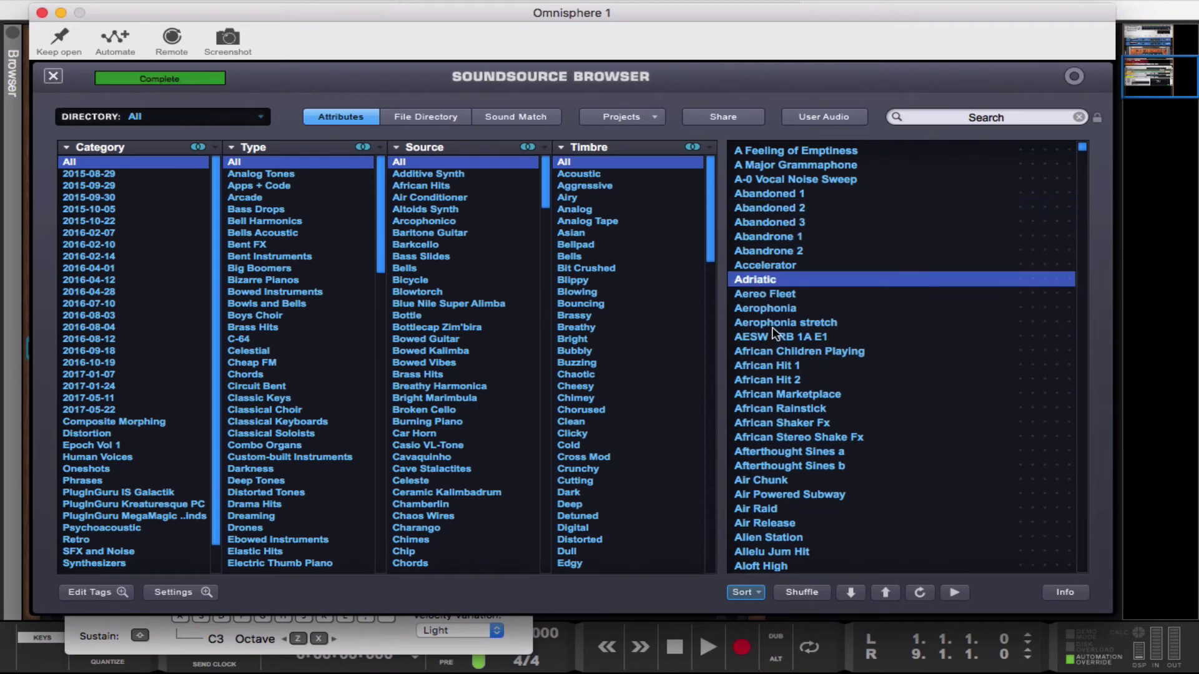
pyautogui.click(784, 366)
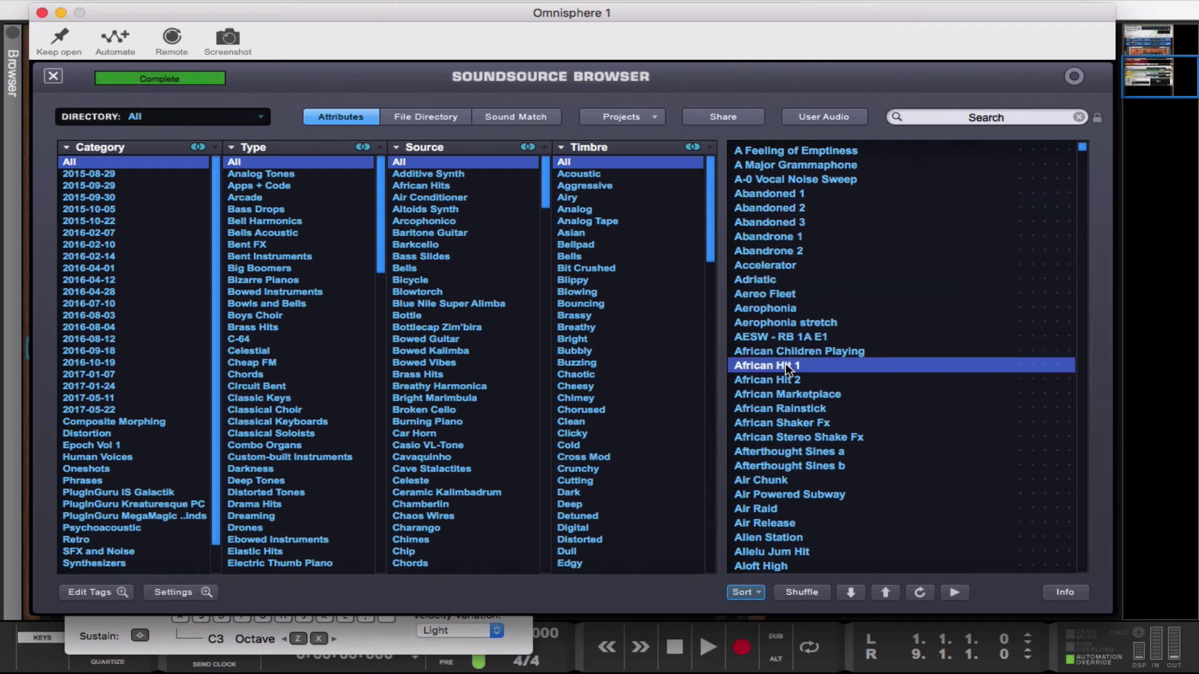
pyautogui.click(92, 480)
pyautogui.click(819, 323)
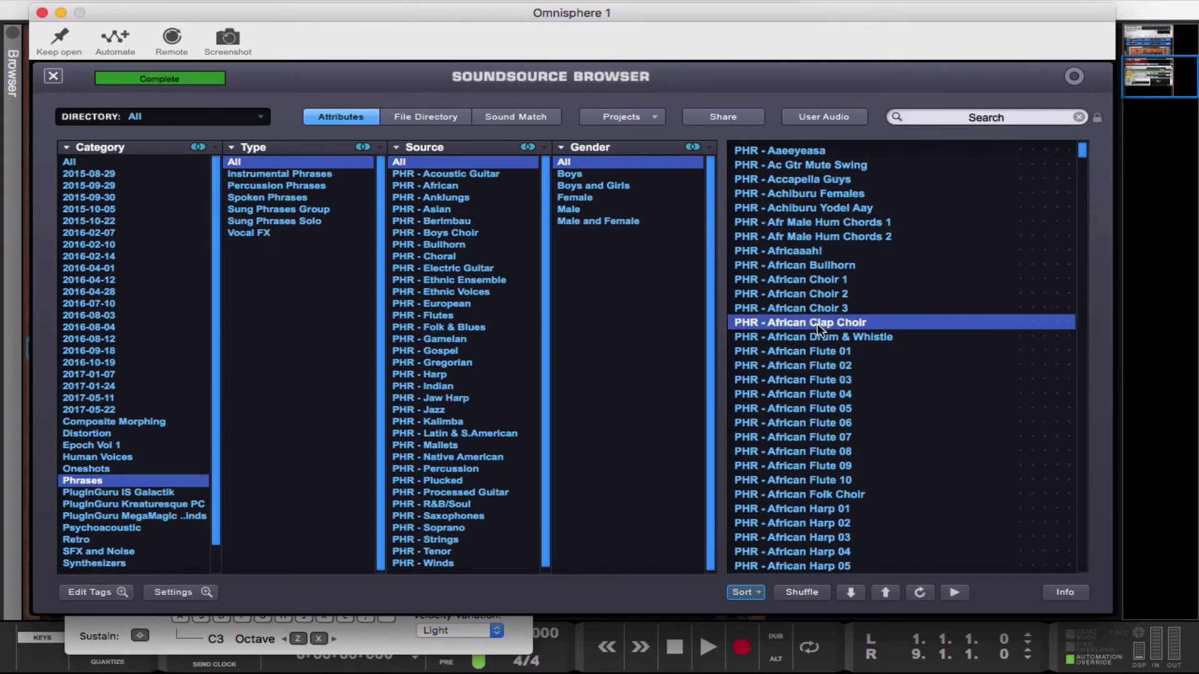
pyautogui.click(55, 75)
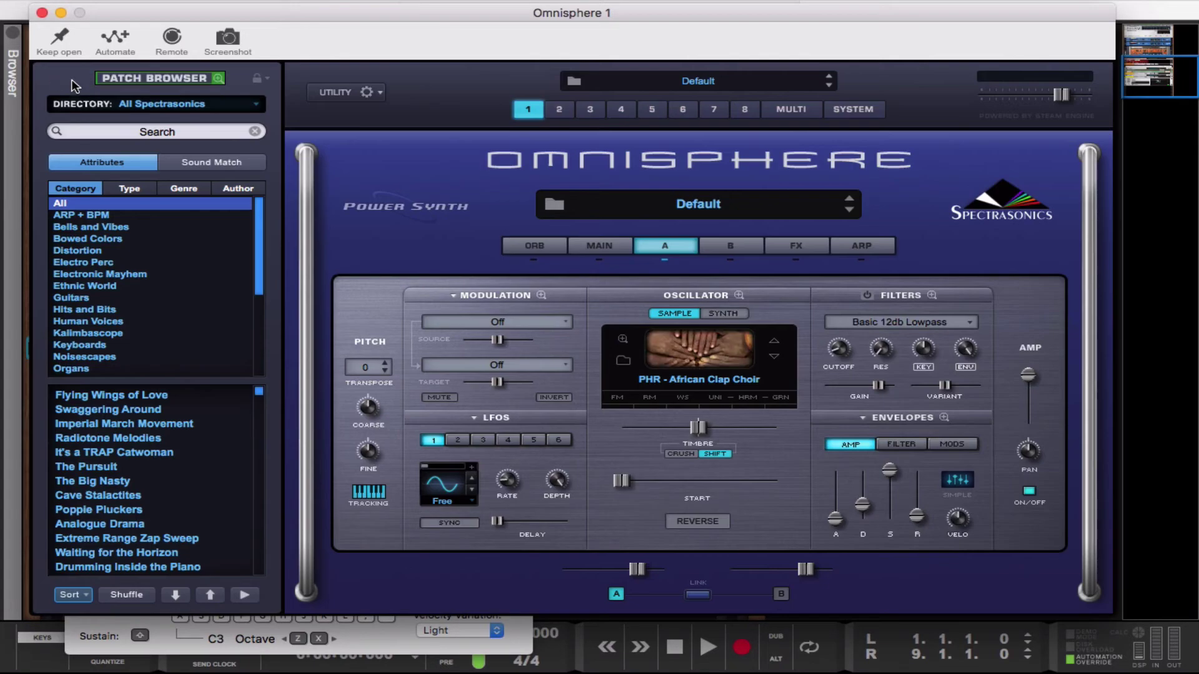
# Step: Turn on Granular for layer A's oscillator, reduce Grain Depth, raise Intensity, center the Speed slider and switch it to Position
pyautogui.click(780, 398)
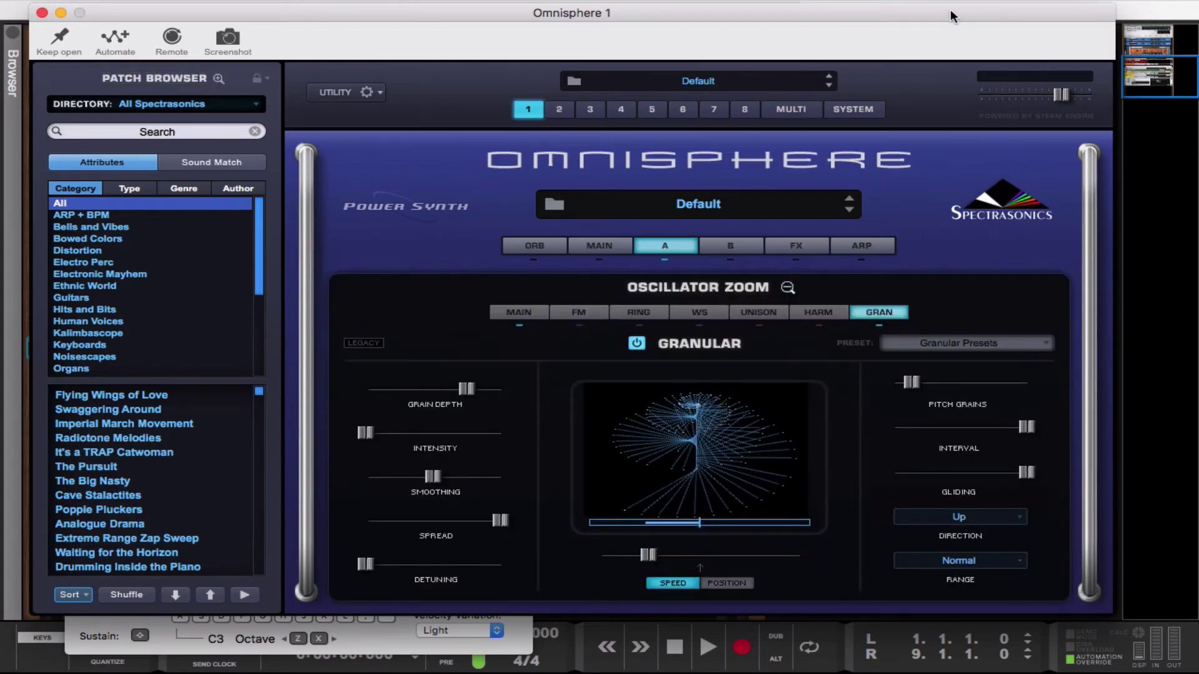
pyautogui.moveTo(951, 16); pyautogui.dragTo(948, 12)
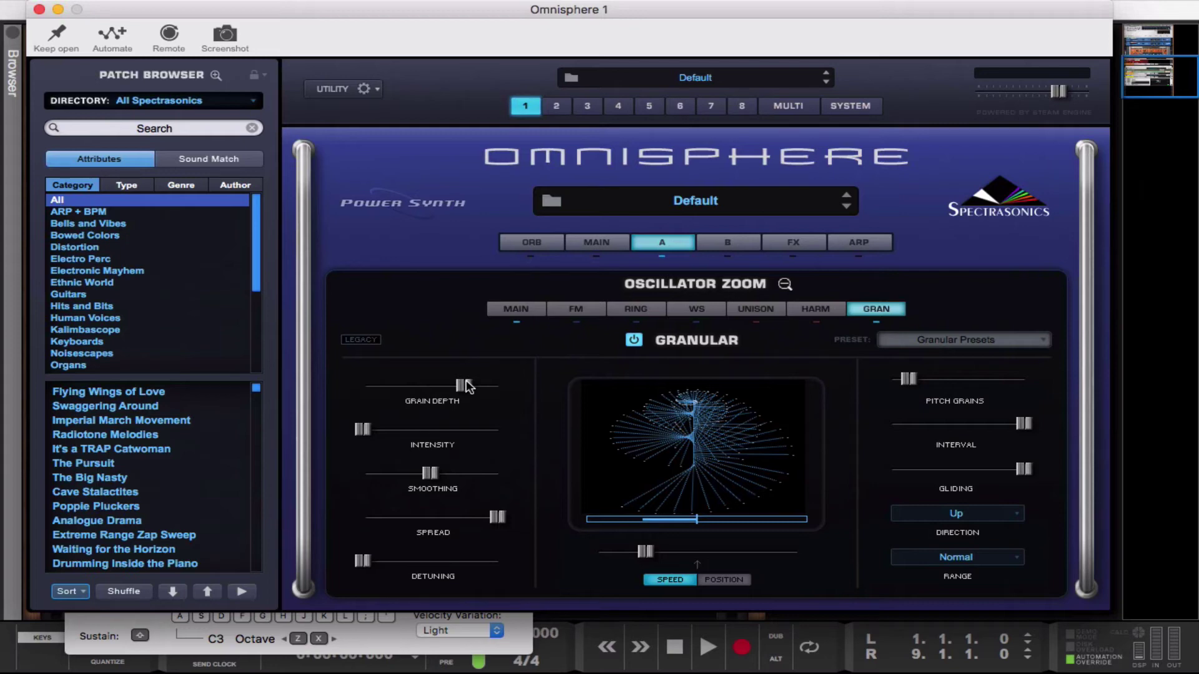
pyautogui.moveTo(465, 386); pyautogui.dragTo(435, 384)
pyautogui.moveTo(362, 430); pyautogui.dragTo(394, 432)
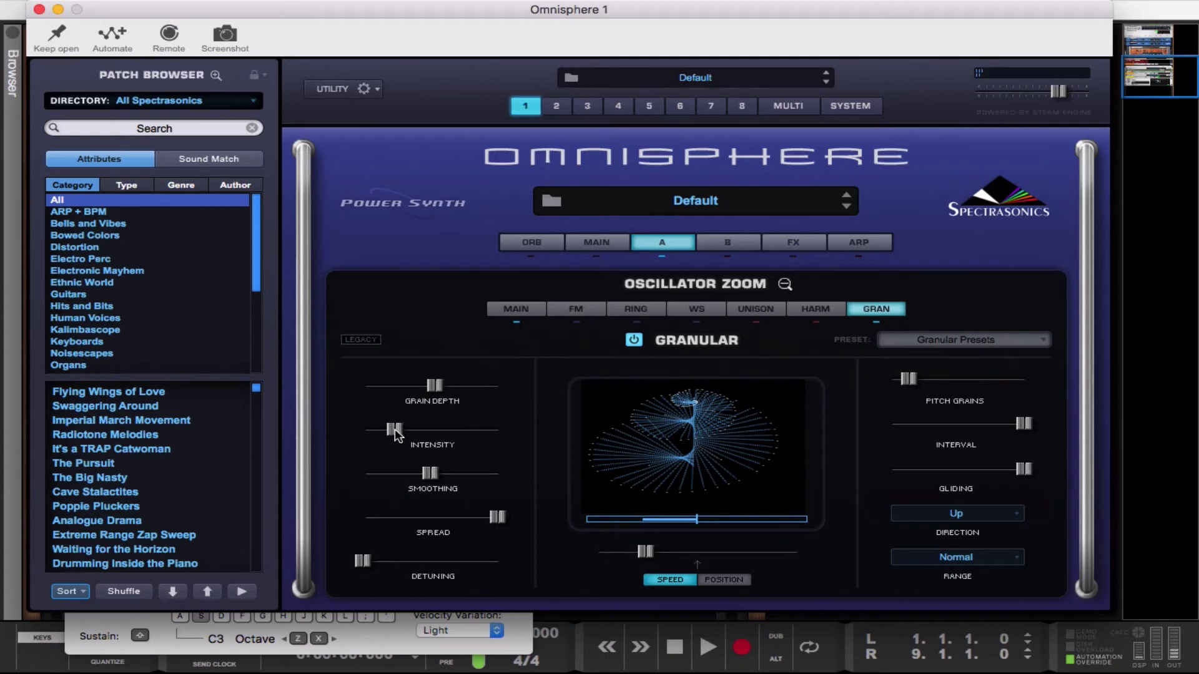
pyautogui.moveTo(647, 553); pyautogui.dragTo(695, 553)
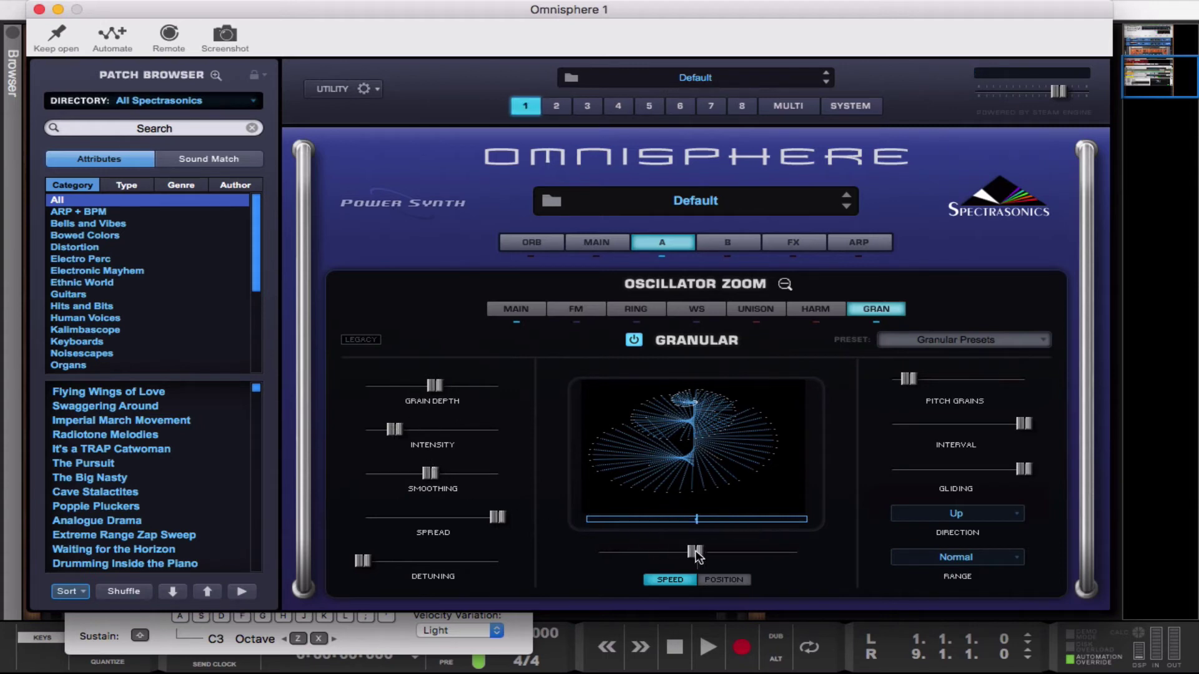
pyautogui.click(742, 580)
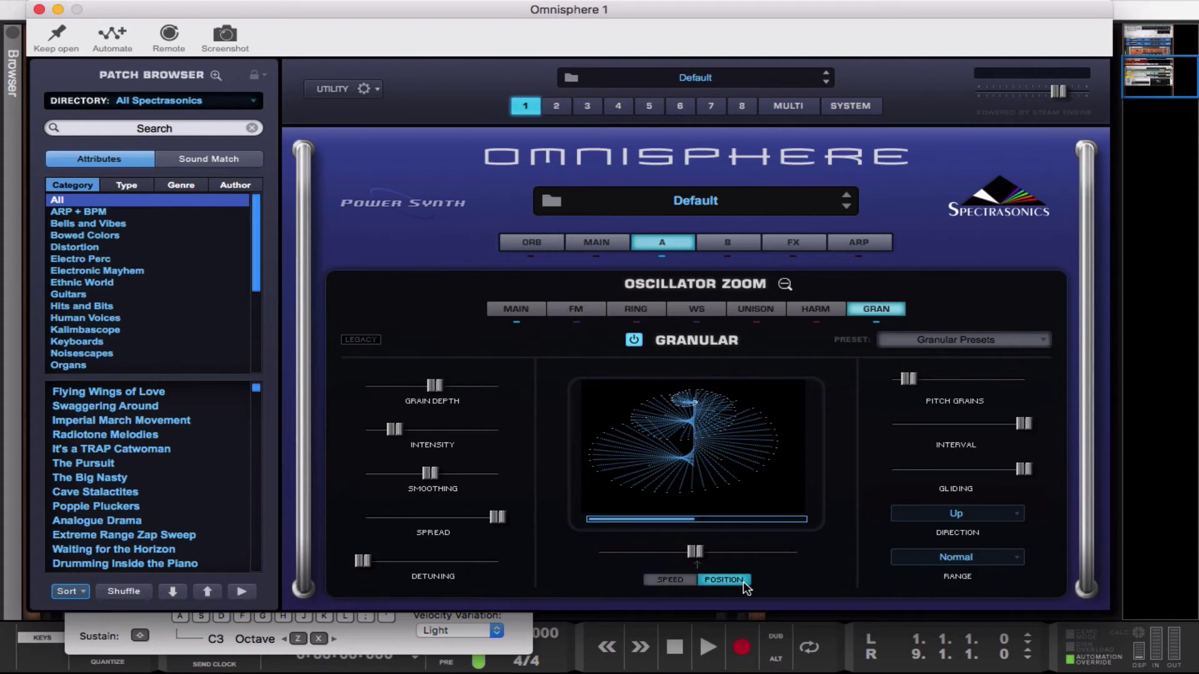
# Step: Modulate the granular Position with an LFO and reduce the modulation's source amount
pyautogui.rightClick(695, 551)
pyautogui.moveTo(735, 566)
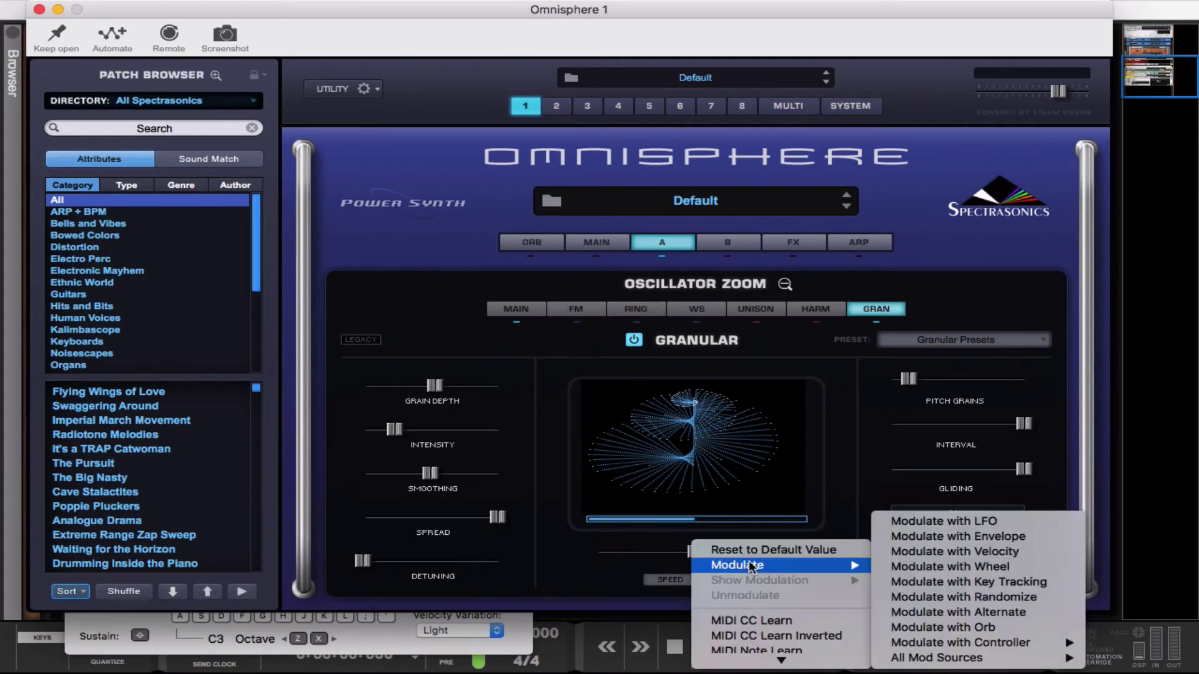
pyautogui.click(919, 522)
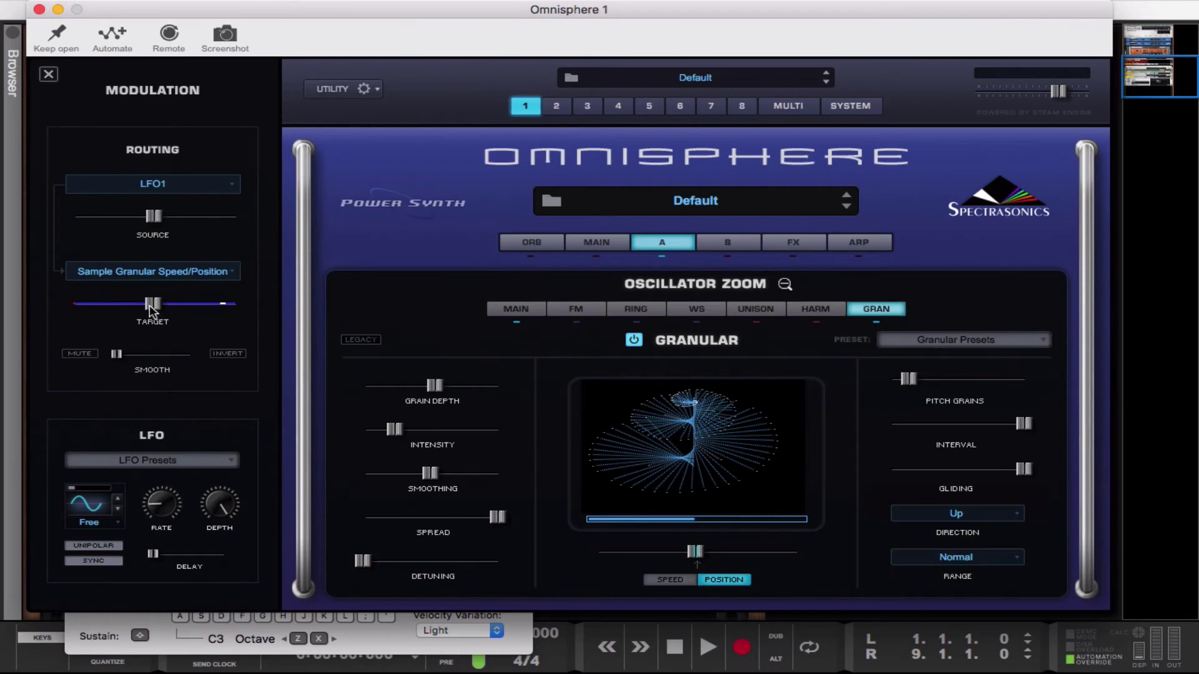
pyautogui.moveTo(148, 216); pyautogui.dragTo(119, 217)
# Step: Initialize the Omnisphere patch and show layer A with the oscillator zoom closed
pyautogui.click(337, 88)
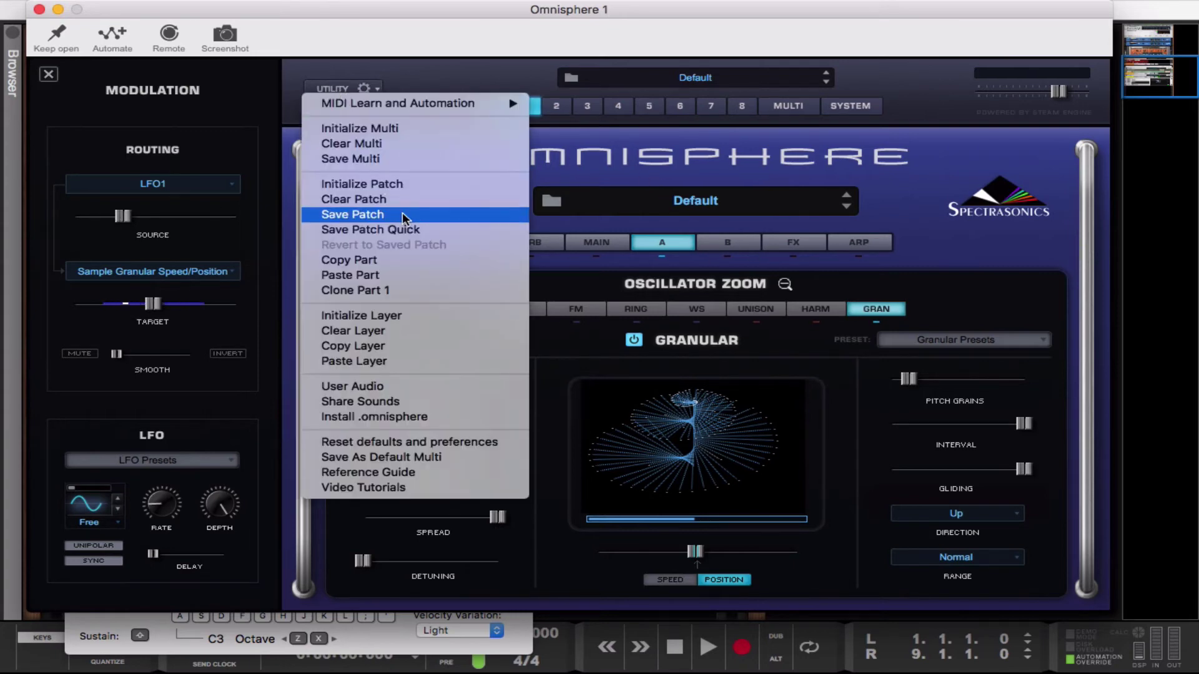
pyautogui.click(368, 184)
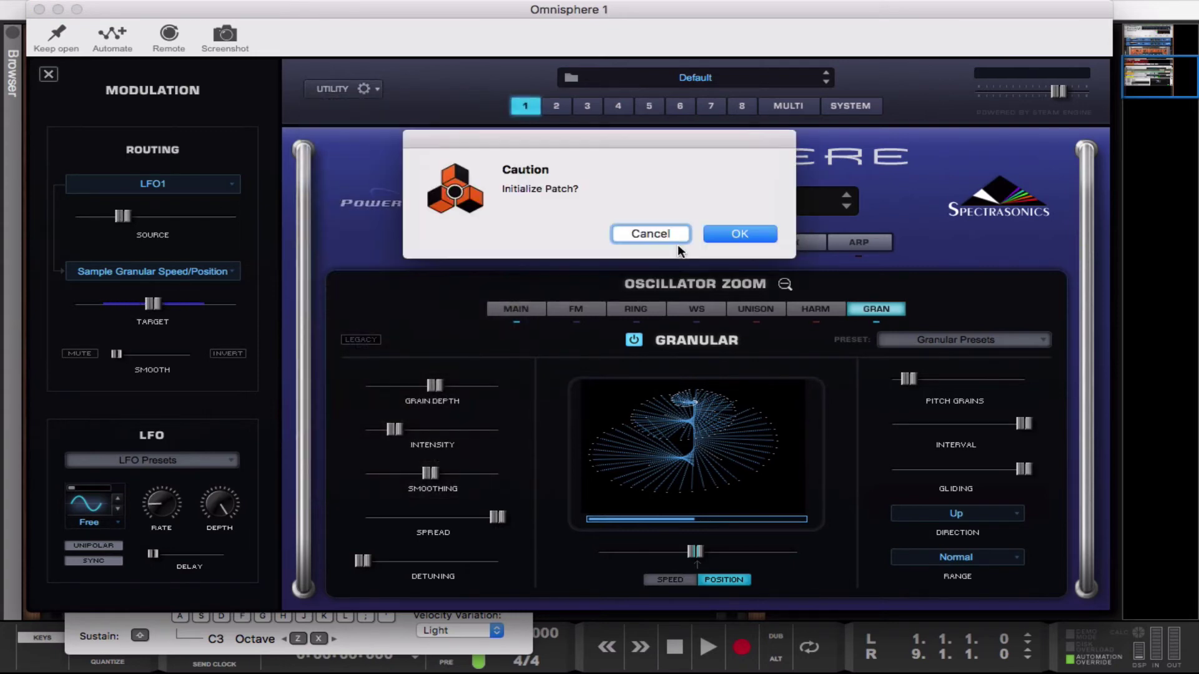
pyautogui.click(739, 234)
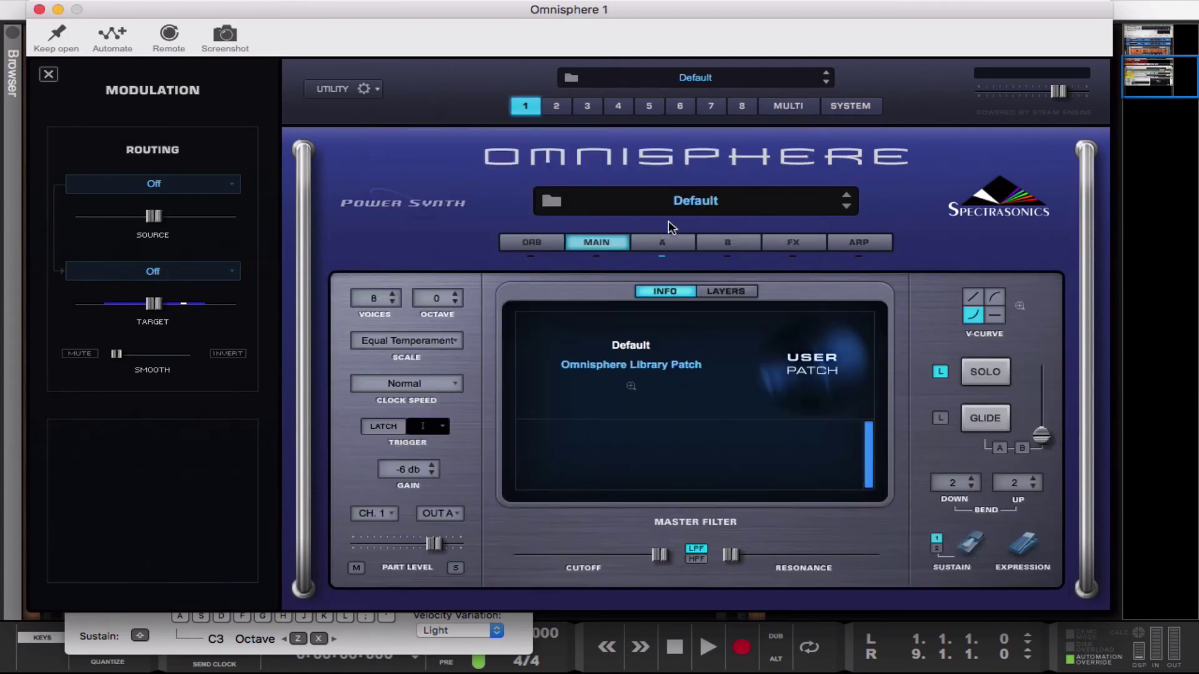
pyautogui.click(653, 244)
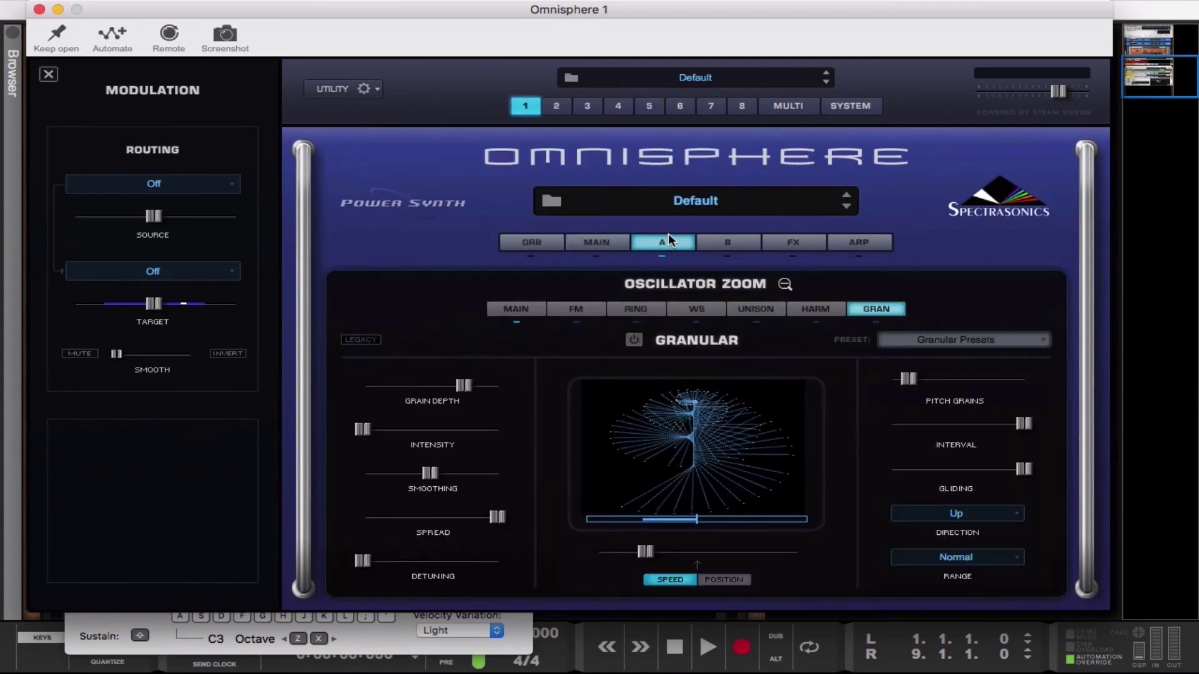
pyautogui.click(784, 285)
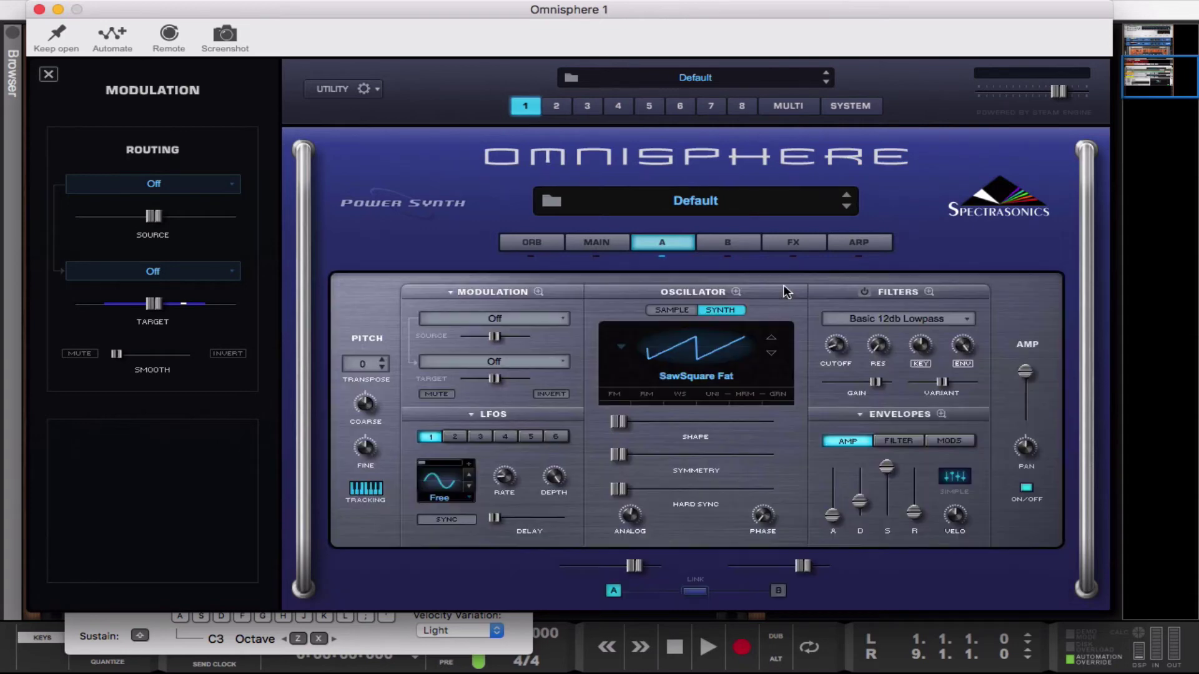
# Step: Look over the synth waveforms and Digital Wavetables, switch layer A's oscillator to Sample and open the Soundsource Browser
pyautogui.click(693, 347)
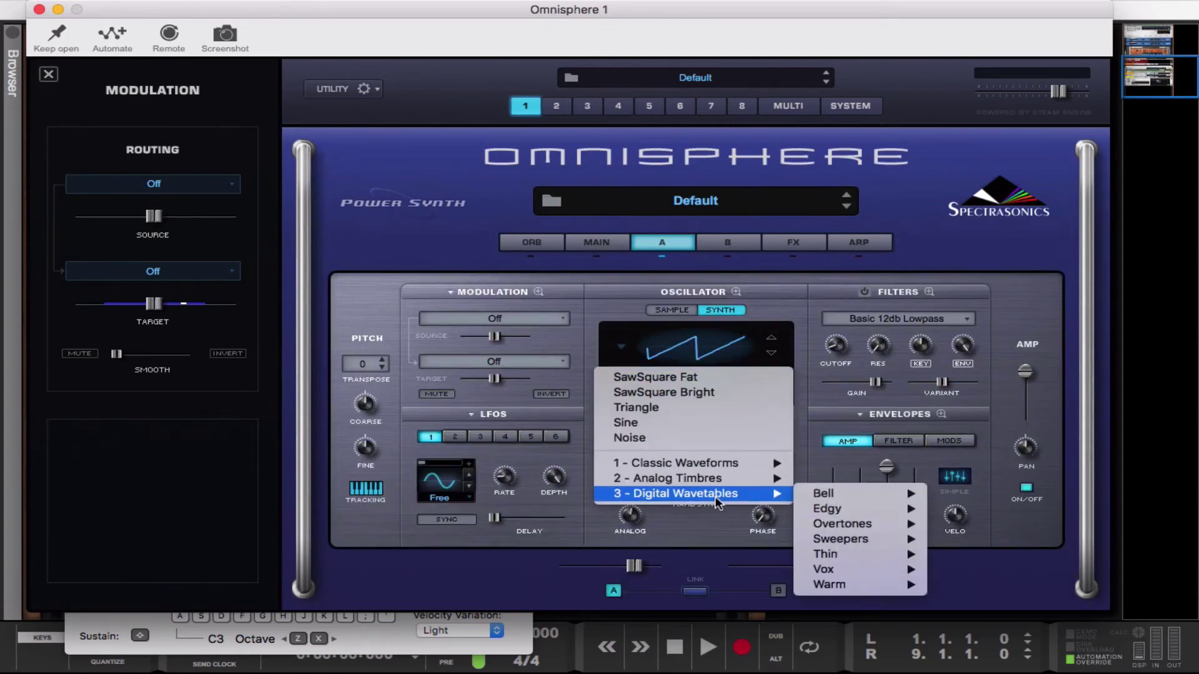
pyautogui.moveTo(710, 496)
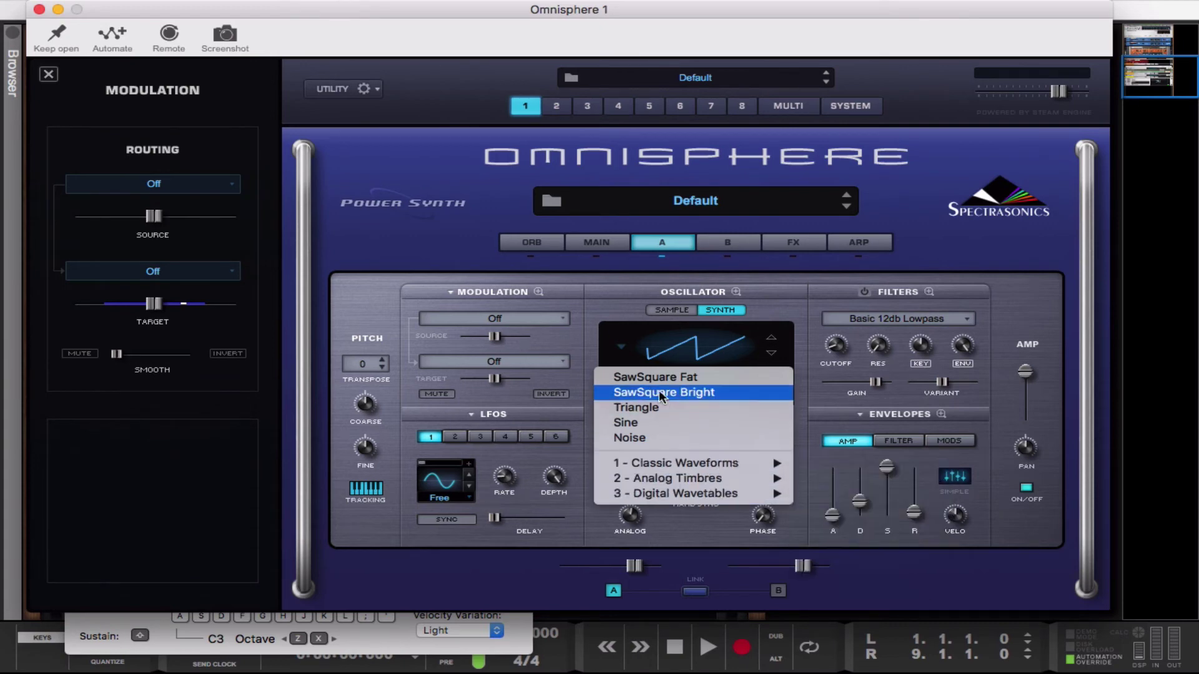
pyautogui.click(638, 322)
pyautogui.click(671, 311)
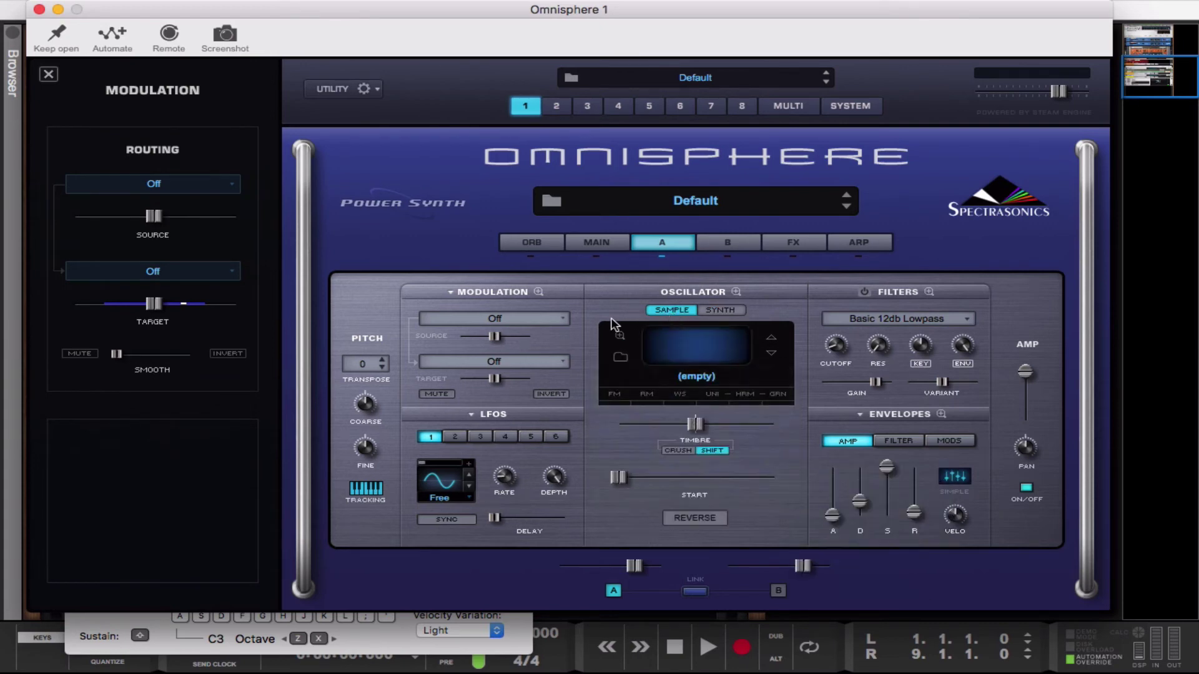
pyautogui.click(620, 364)
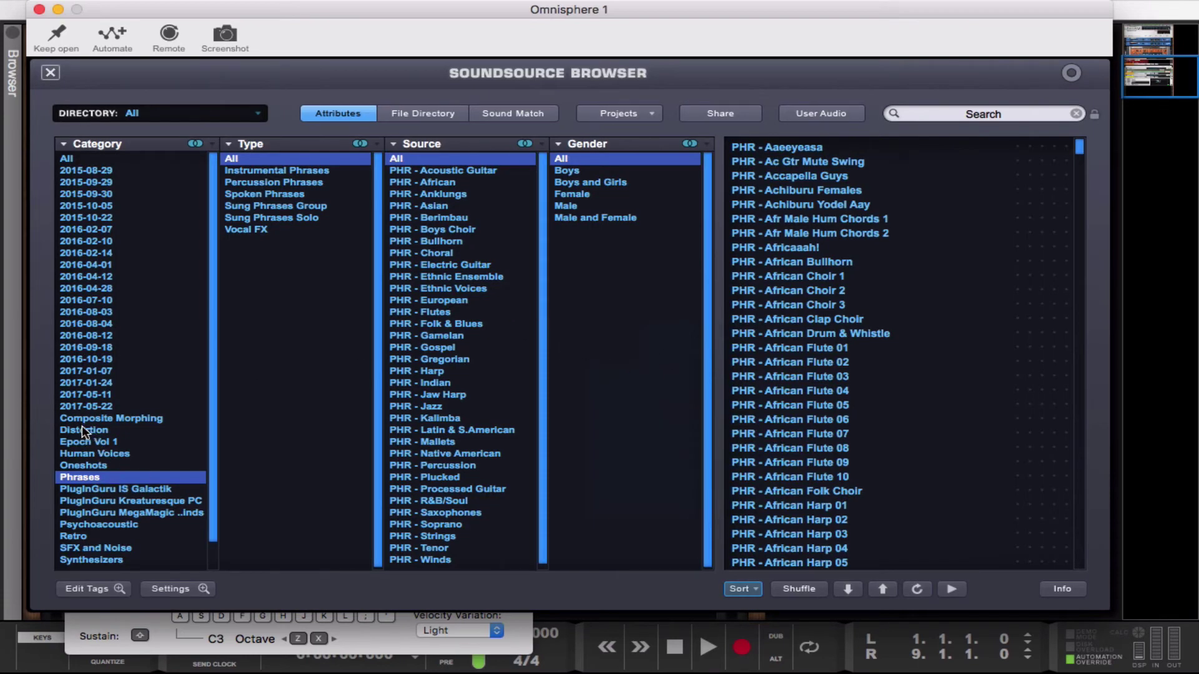
# Step: Browse the PlugInGuru IS Galactik and PlugInGuru Kreaturesque PC soundsources and filter the list to the Psychoacoustic category
pyautogui.click(108, 489)
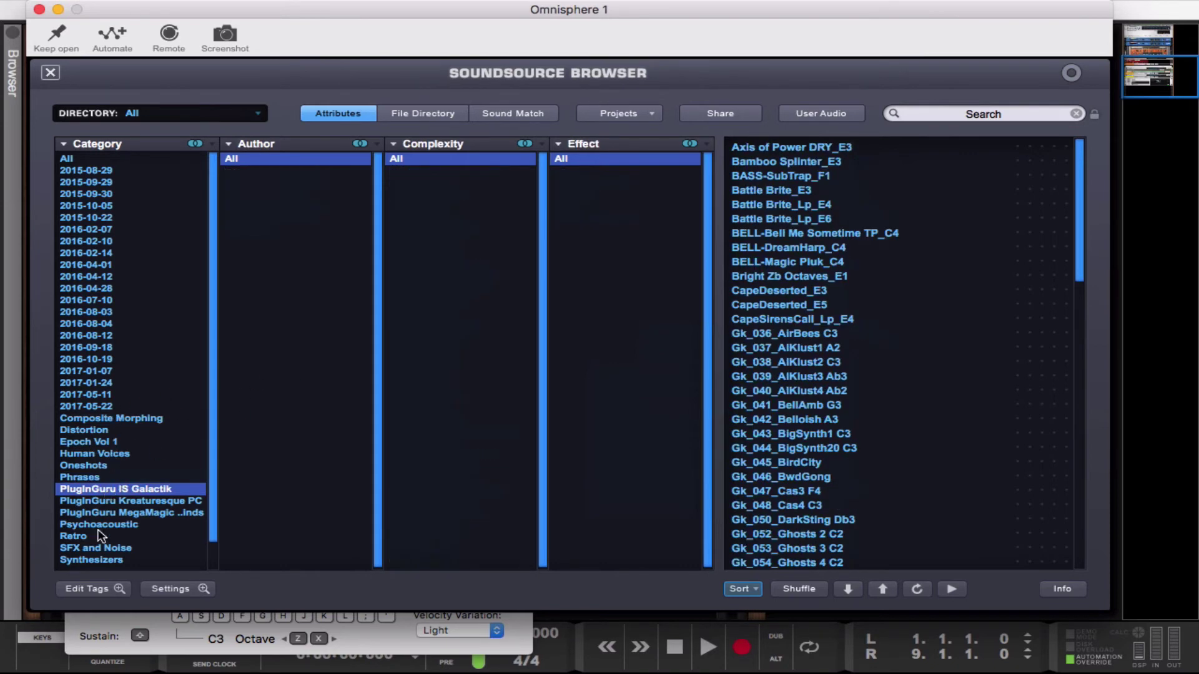
pyautogui.click(85, 500)
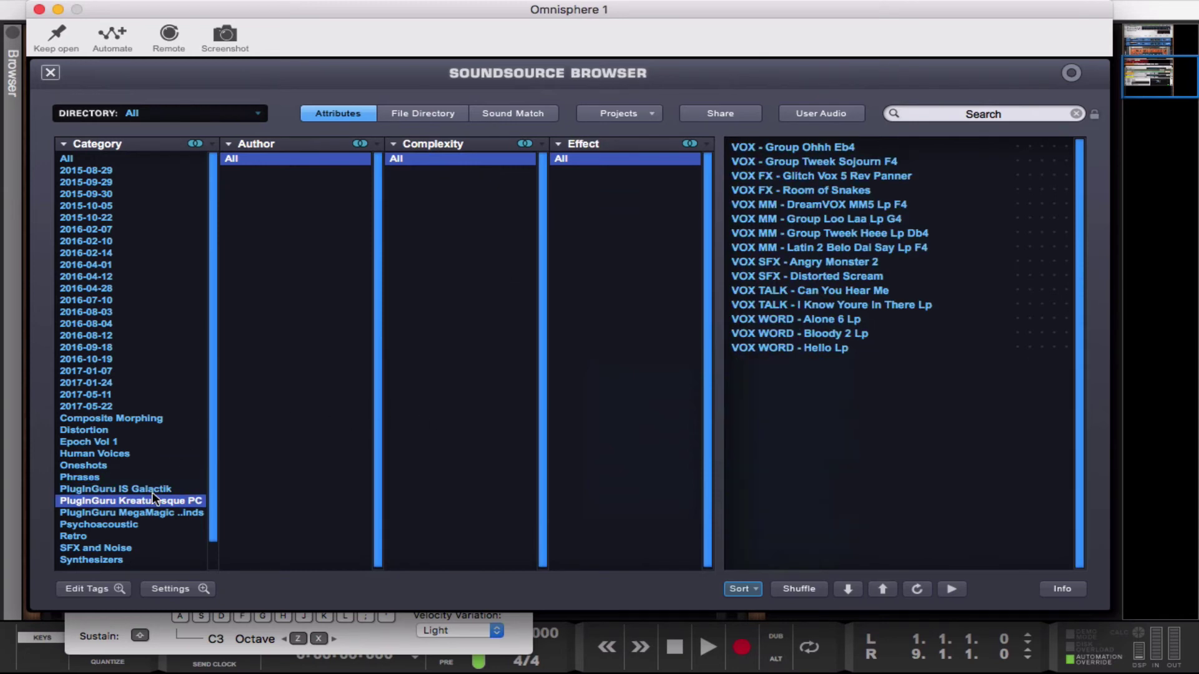
pyautogui.click(112, 524)
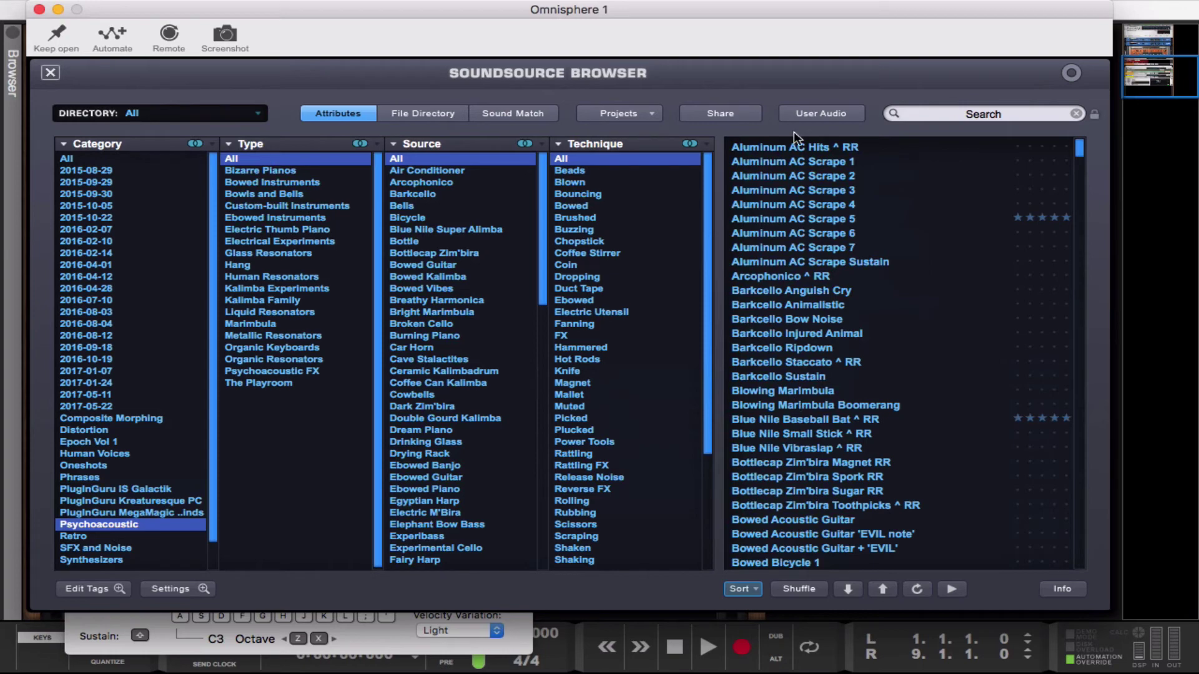
pyautogui.scroll(-3, 1084, 181)
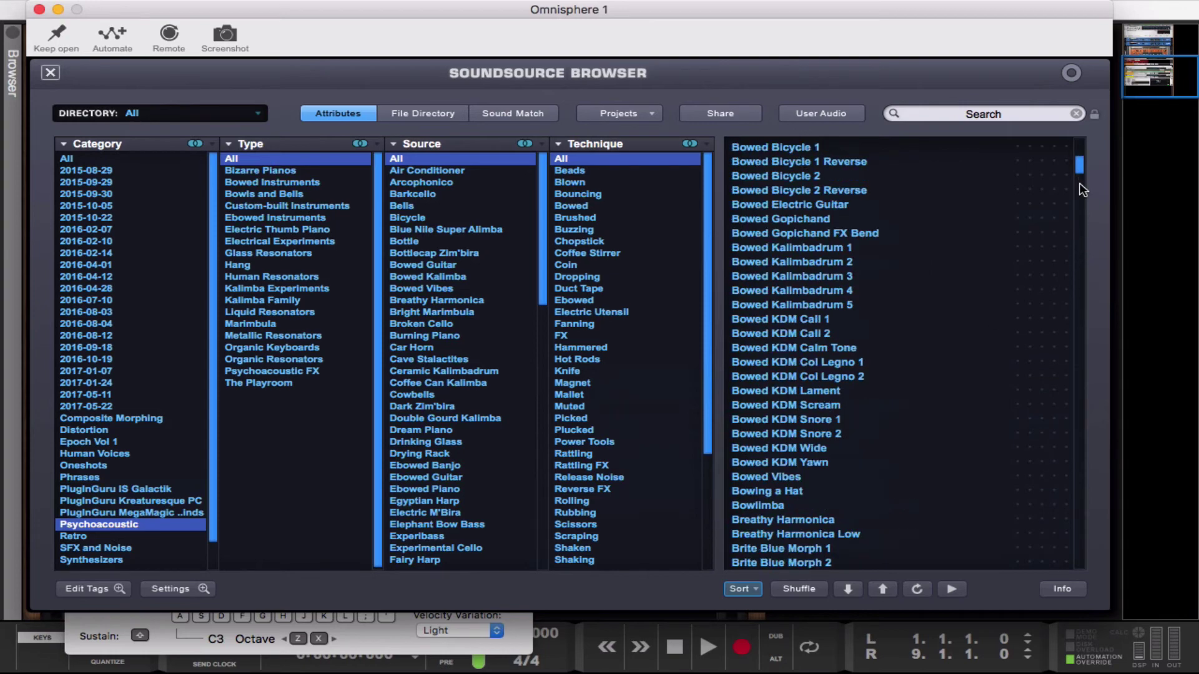
pyautogui.scroll(3, 1084, 206)
pyautogui.scroll(-3, 1084, 231)
pyautogui.scroll(-3, 1084, 232)
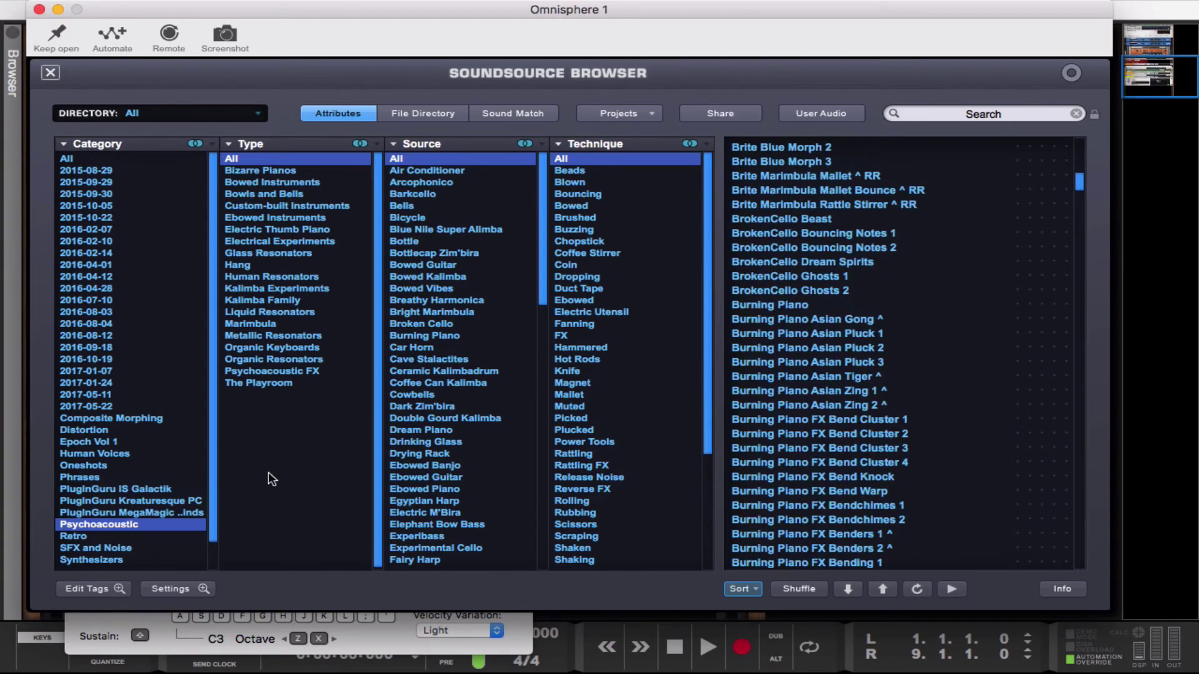
# Step: Audition Burning Piano Asian Gong, Burning Piano and Dream Piano Reverse a, and load the Dream Piano soundsource
pyautogui.click(834, 321)
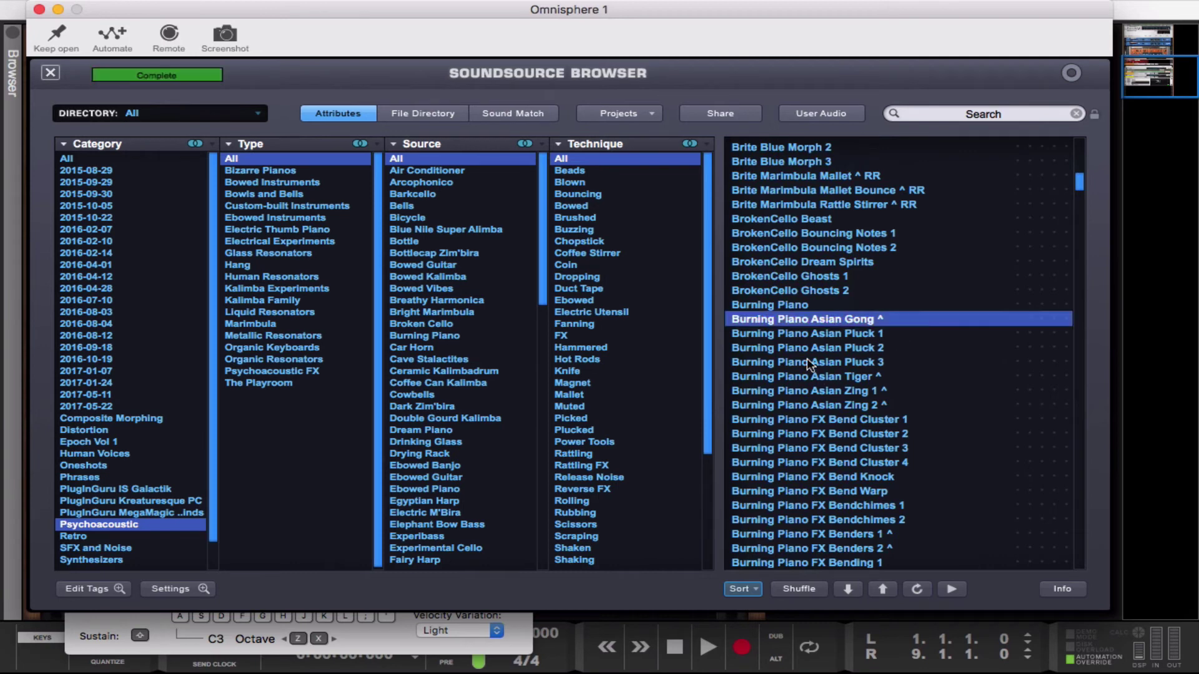
pyautogui.click(768, 306)
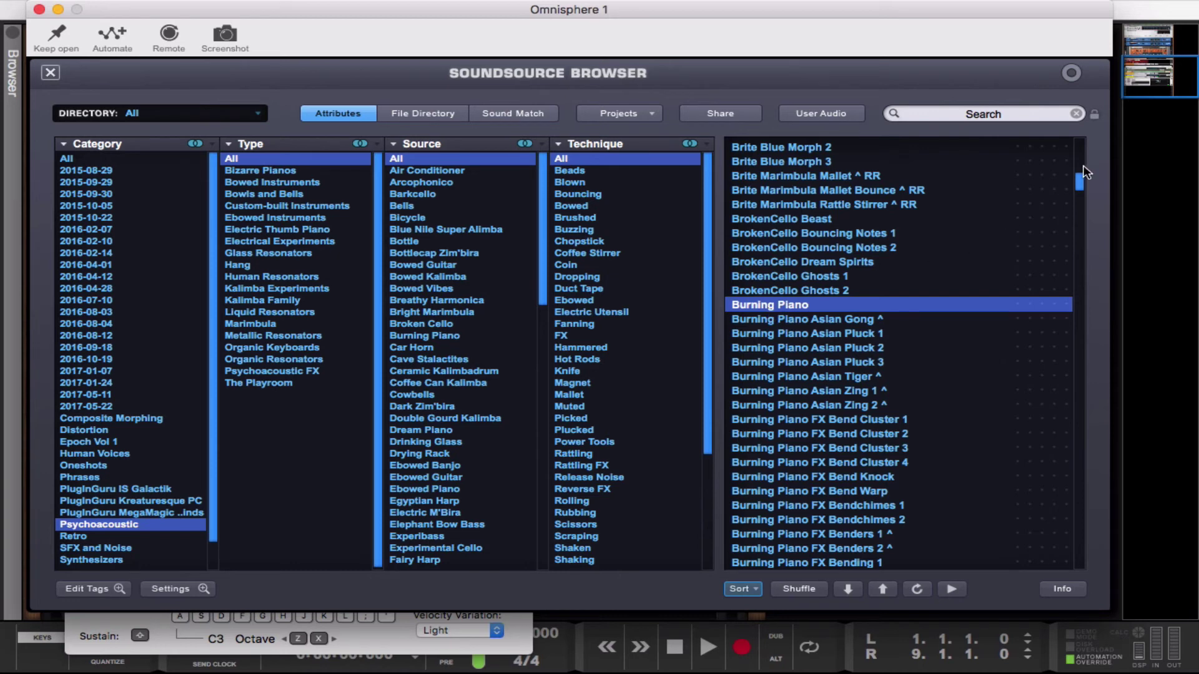
pyautogui.moveTo(1080, 180); pyautogui.dragTo(1083, 211)
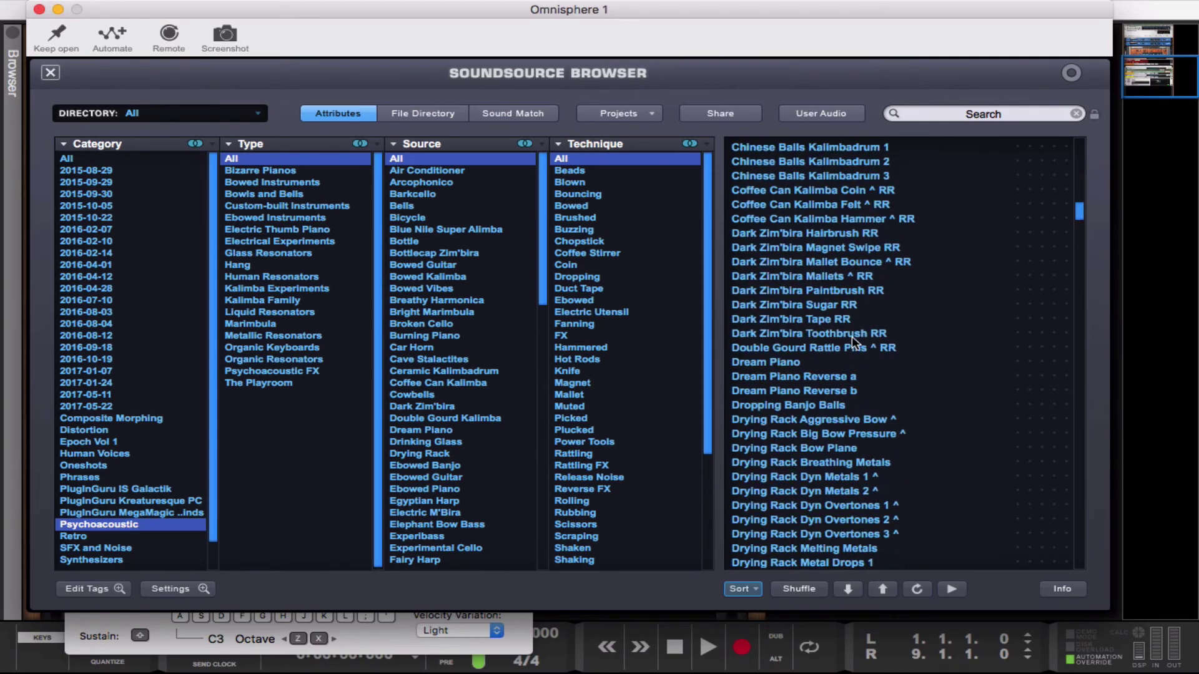
pyautogui.click(819, 377)
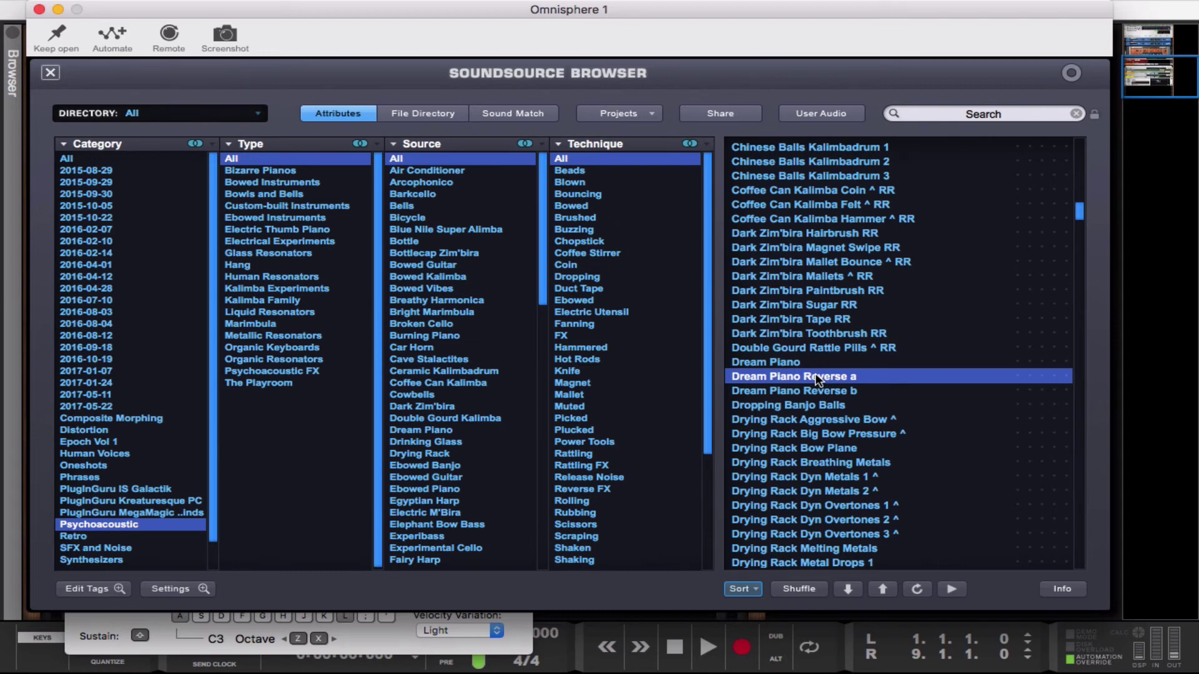
pyautogui.click(774, 367)
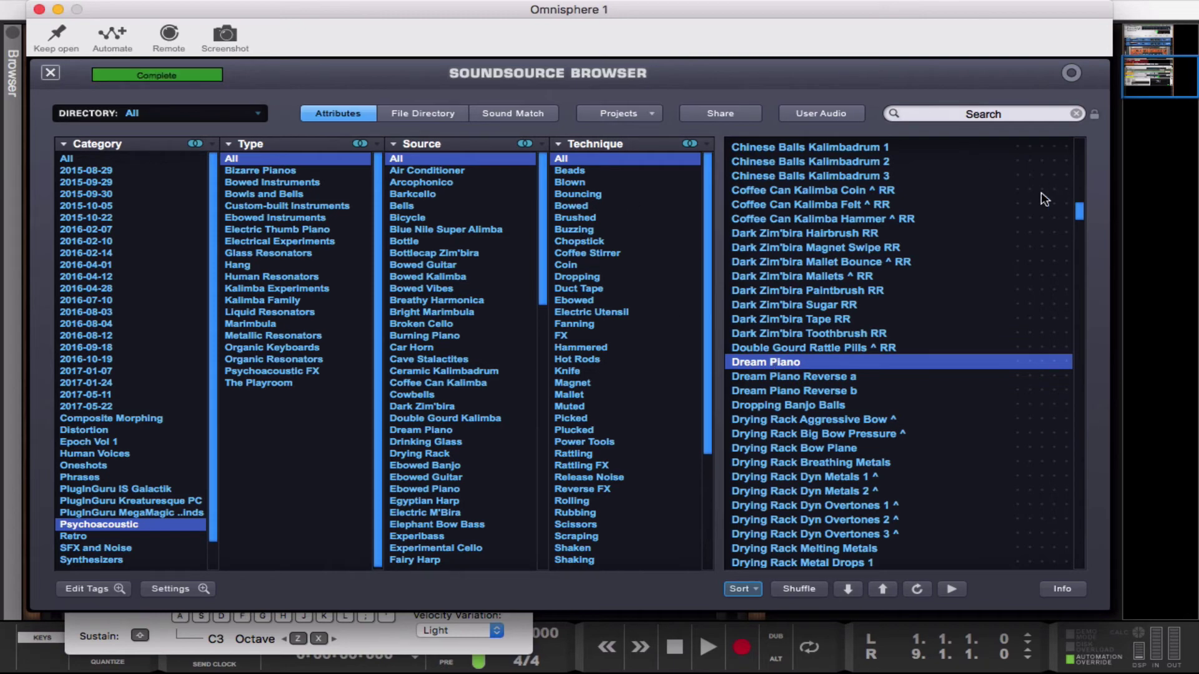
# Step: Load the Aqua Flute Pad soundsource from the Synthesizers category into layer A and close the Soundsource Browser
pyautogui.click(82, 559)
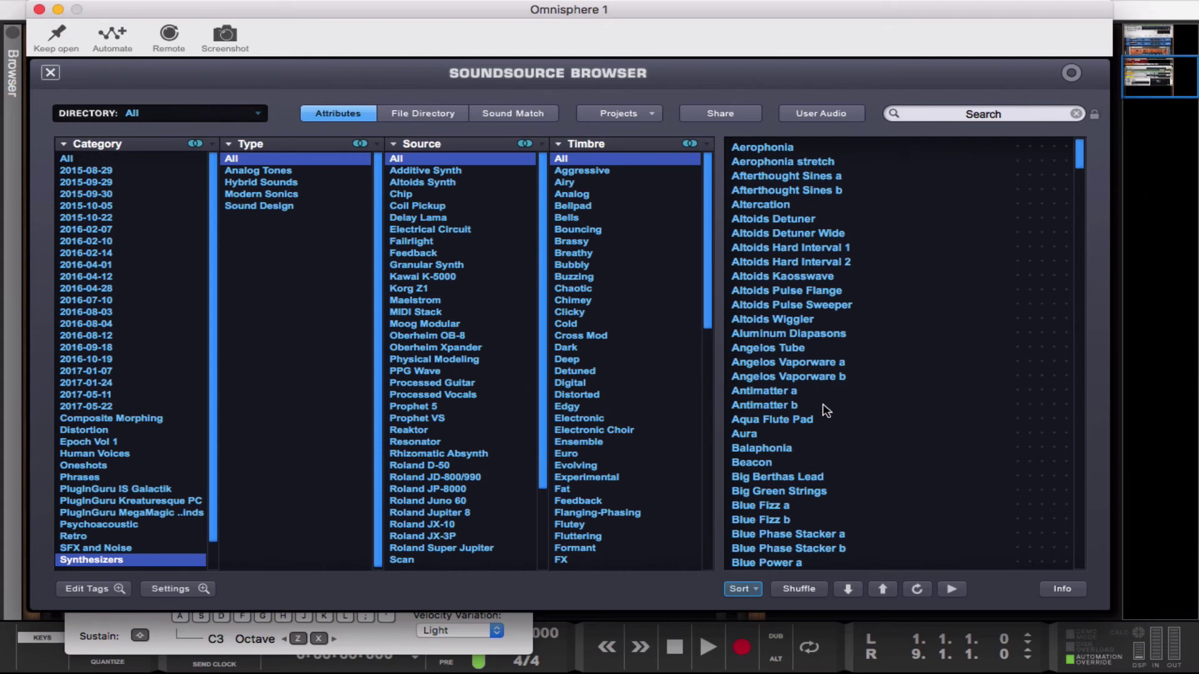
pyautogui.click(803, 425)
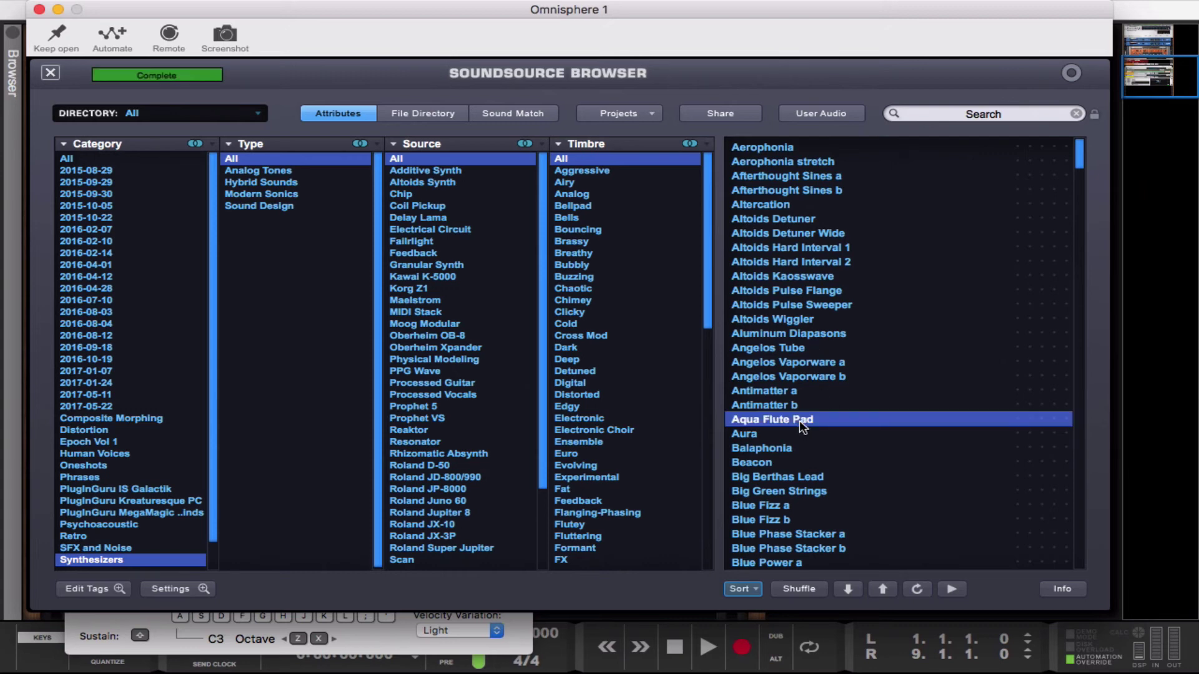
pyautogui.click(50, 73)
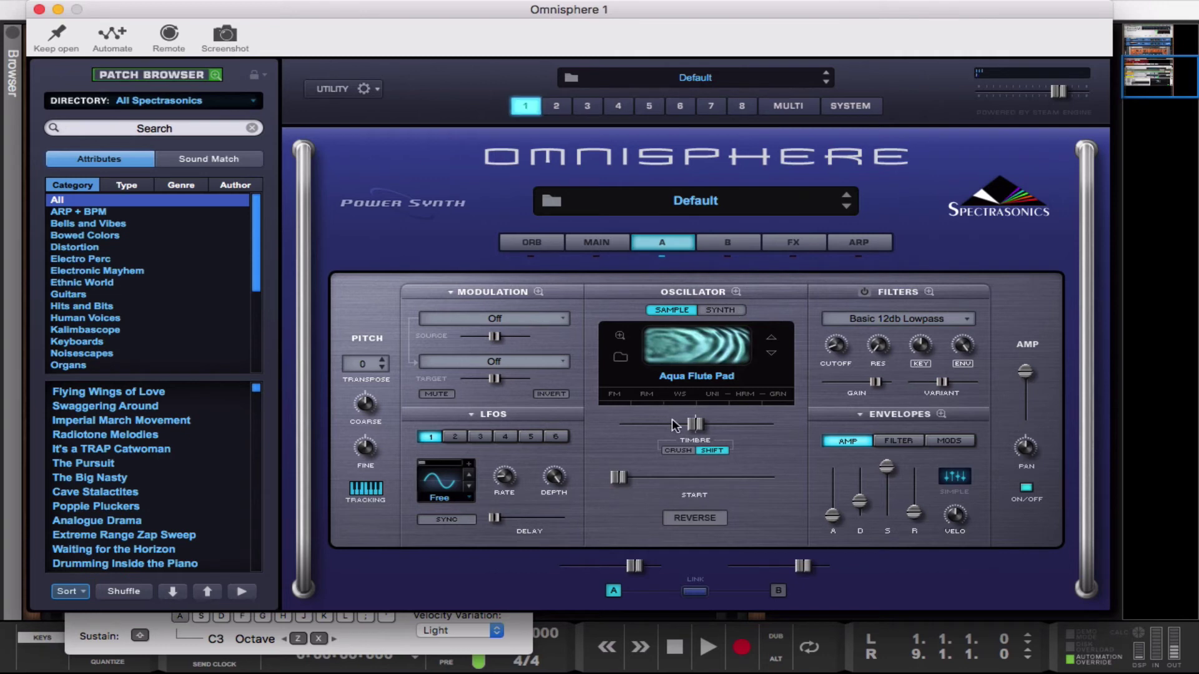
# Step: Shift layer A's Timbre slider below its centre position, testing different settings while playing notes
pyautogui.moveTo(689, 427)
pyautogui.moveTo(689, 428); pyautogui.dragTo(635, 428)
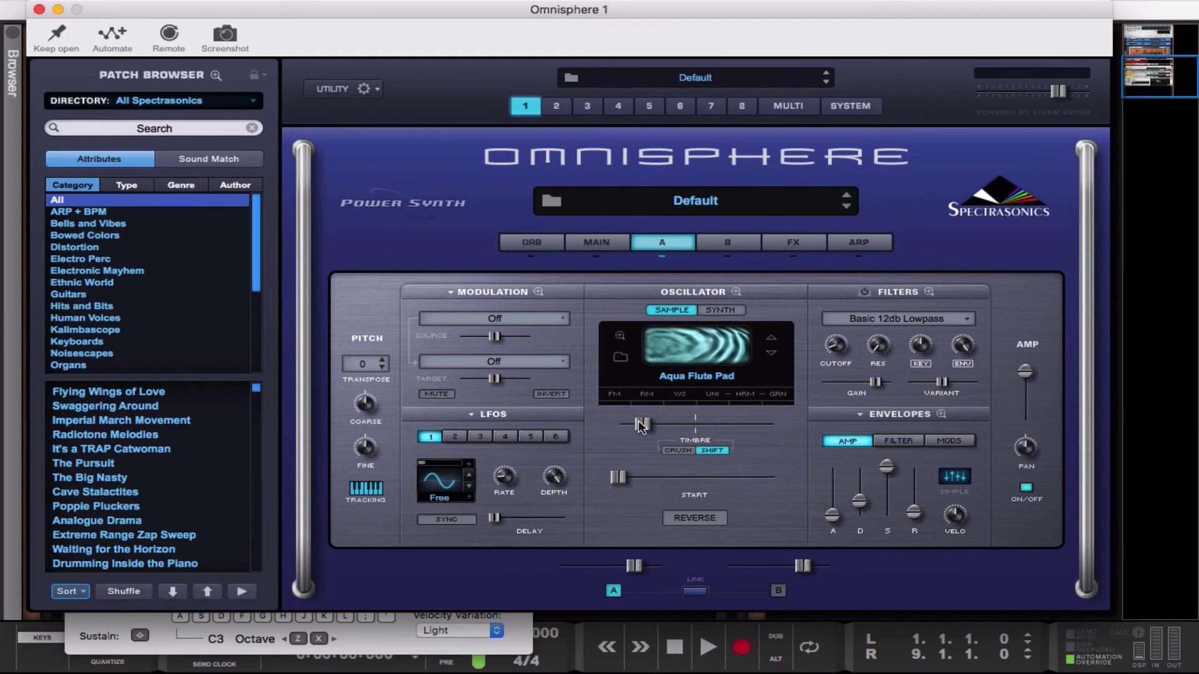
pyautogui.moveTo(643, 427); pyautogui.dragTo(680, 411)
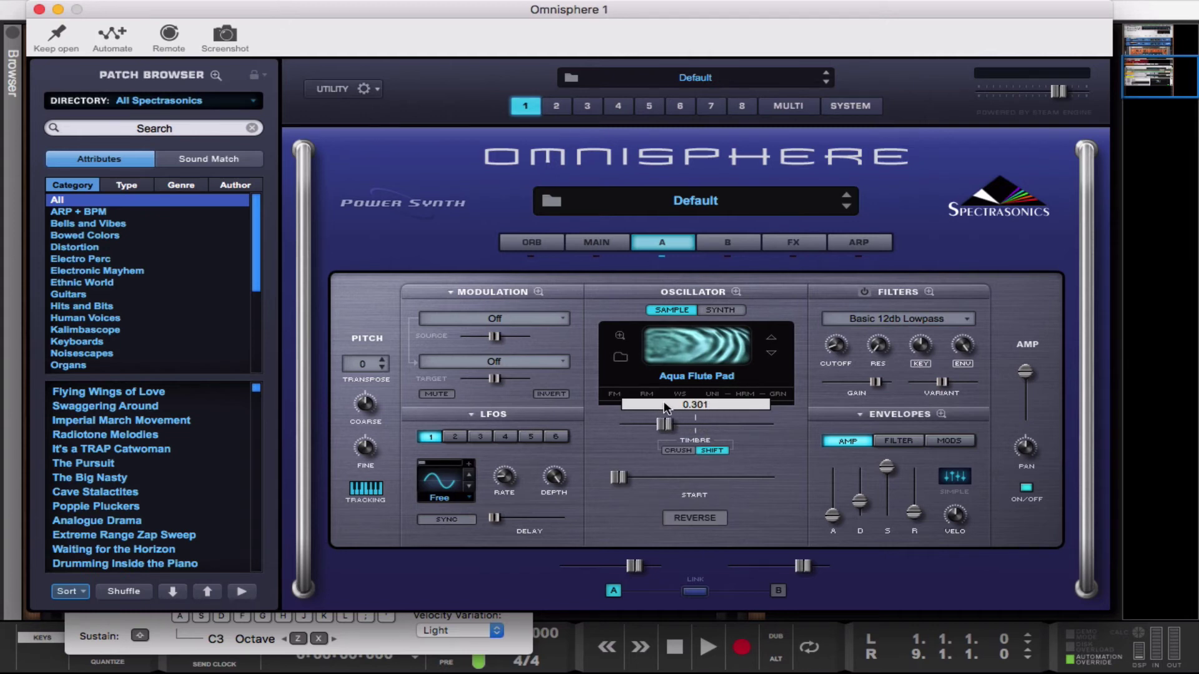
pyautogui.moveTo(704, 401); pyautogui.dragTo(678, 424)
pyautogui.press('d')
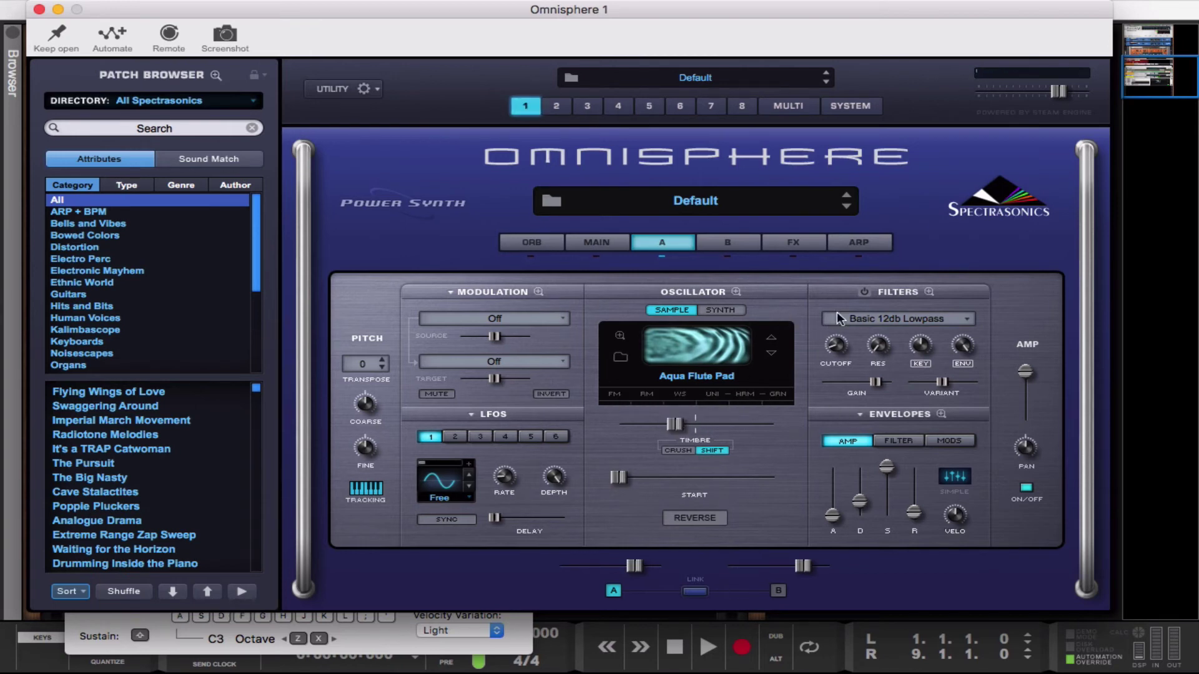
# Step: Look over the lowpass filter presets available for layer A
pyautogui.click(861, 315)
pyautogui.moveTo(856, 319)
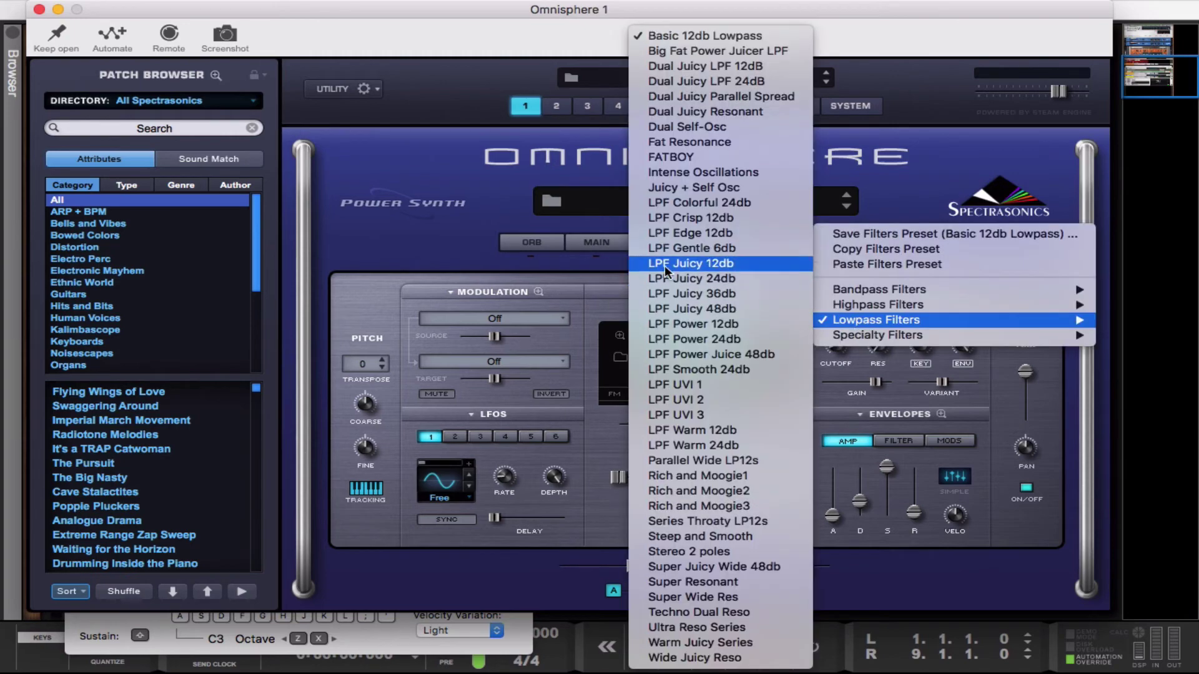
pyautogui.press('Escape')
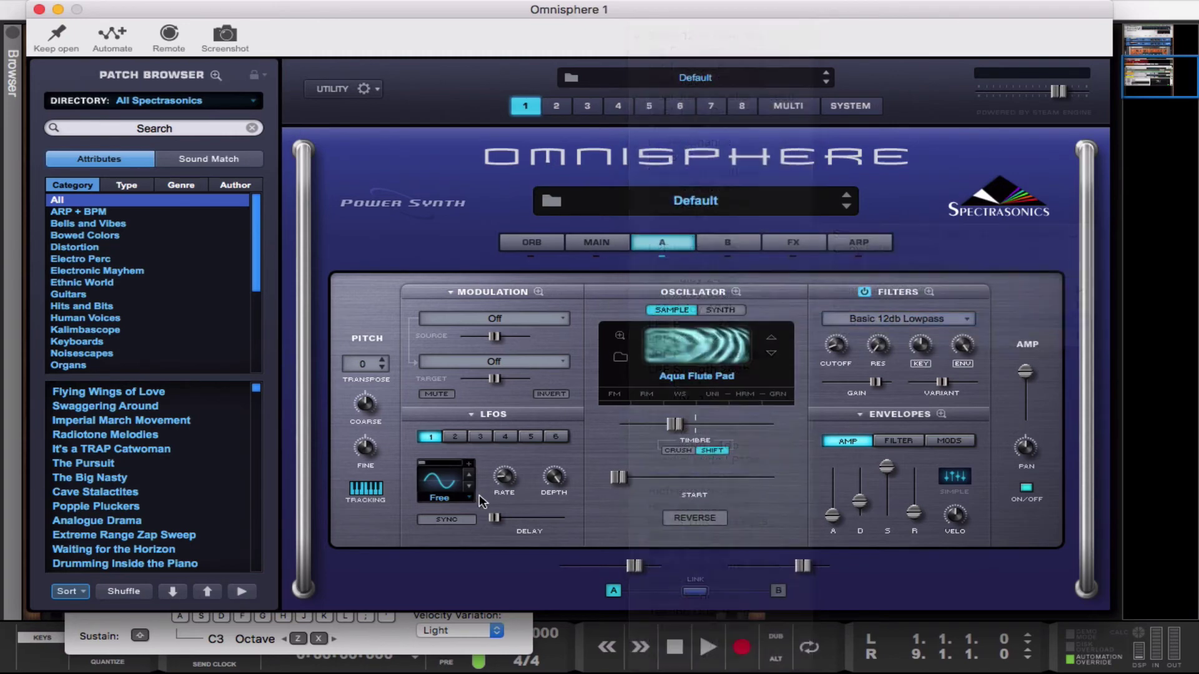
# Step: Link layers A and B, check layer B's page and return to layer A
pyautogui.click(696, 591)
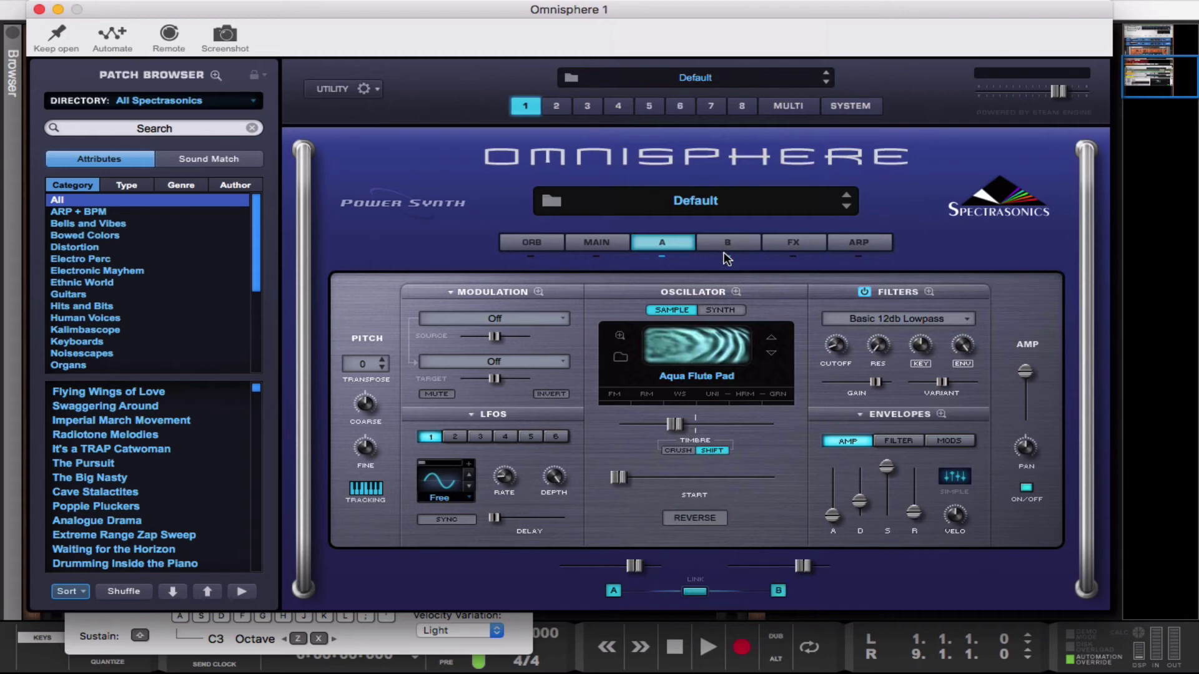
pyautogui.click(709, 242)
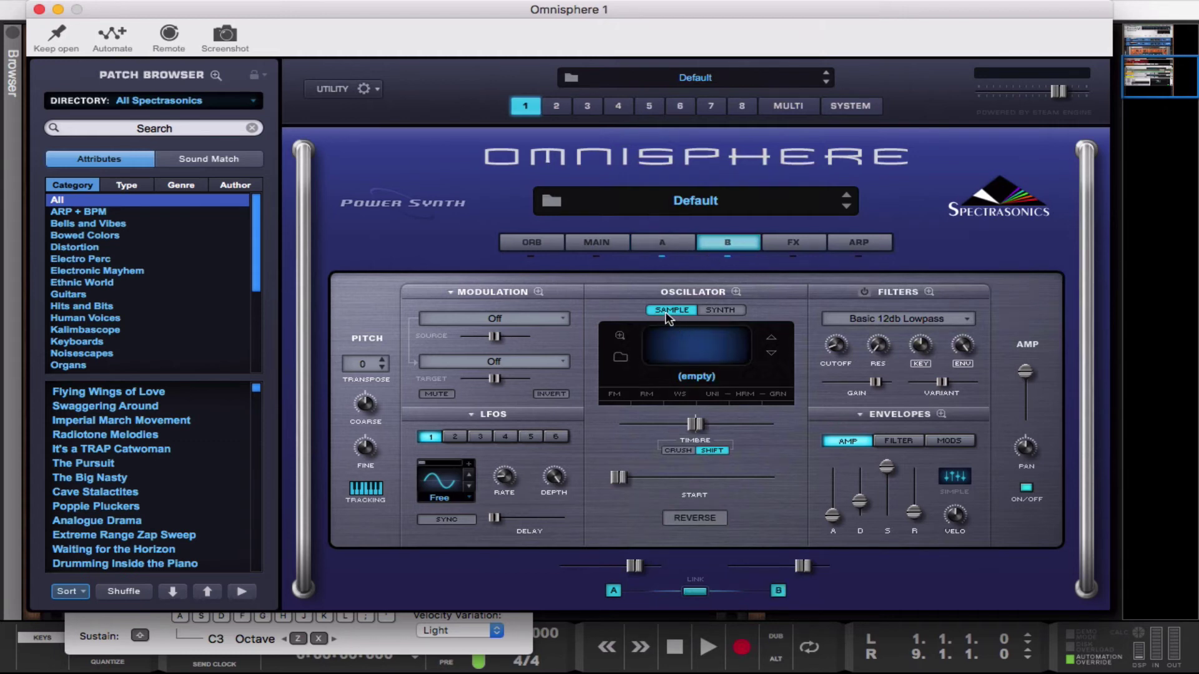
pyautogui.click(662, 244)
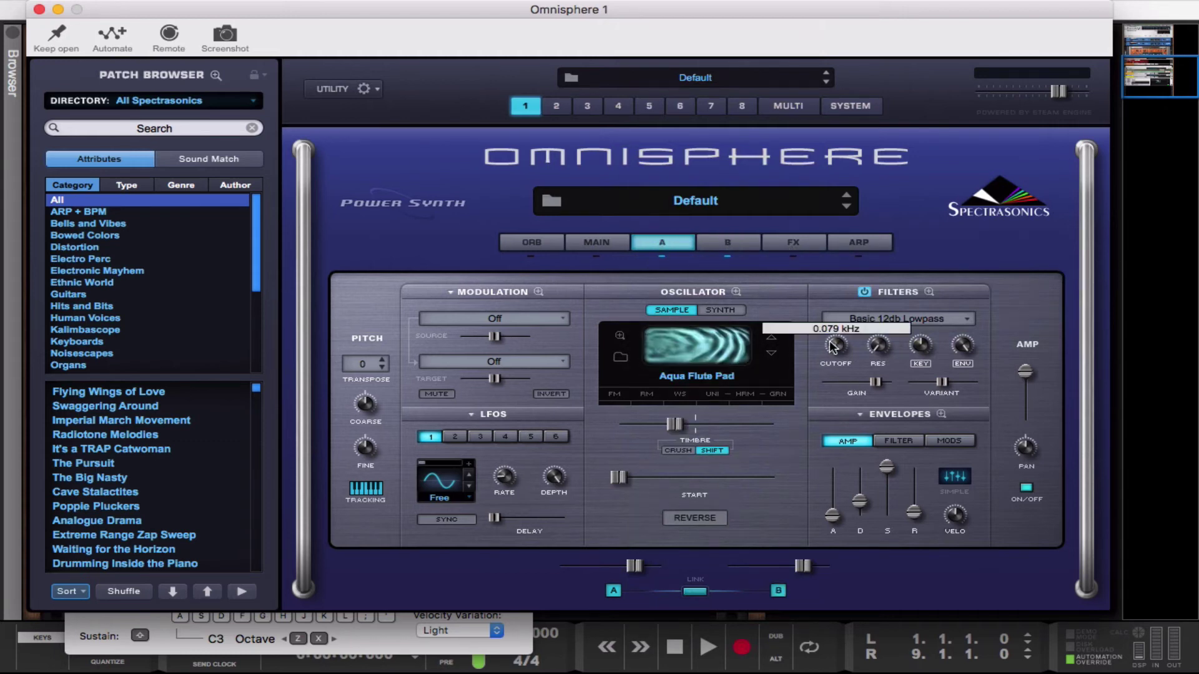
# Step: Apply the LPF Power 12db filter preset to layer A and adjust the filter's envelope amount
pyautogui.click(893, 319)
pyautogui.moveTo(867, 321)
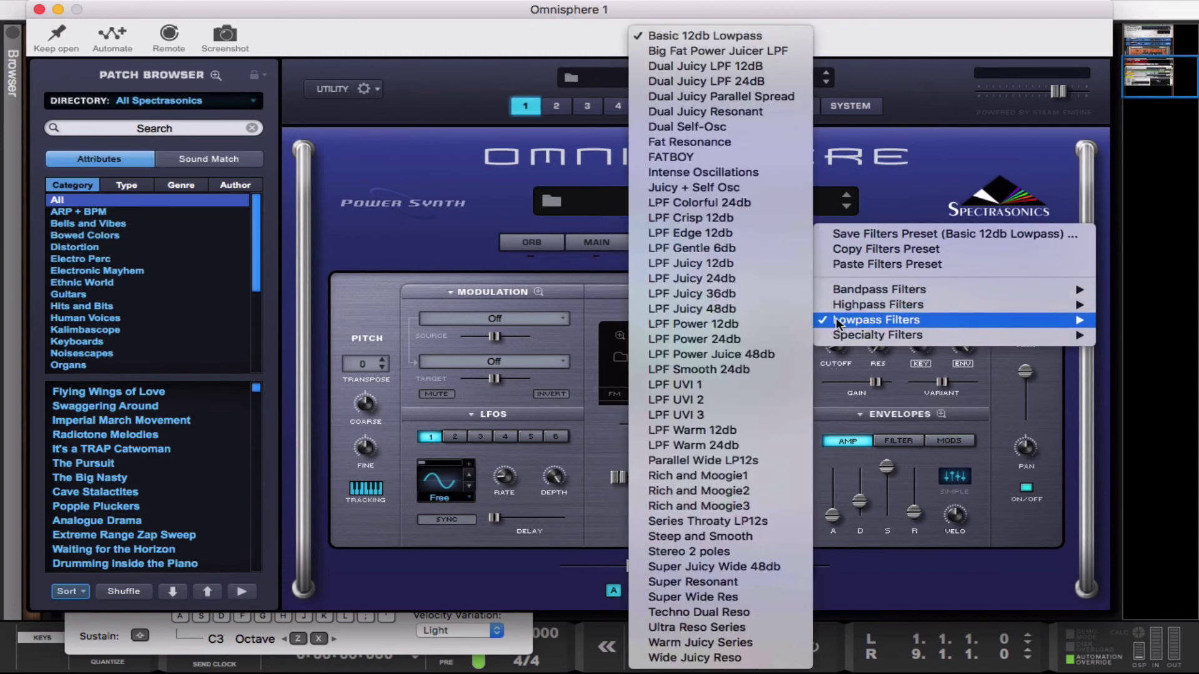
pyautogui.click(672, 324)
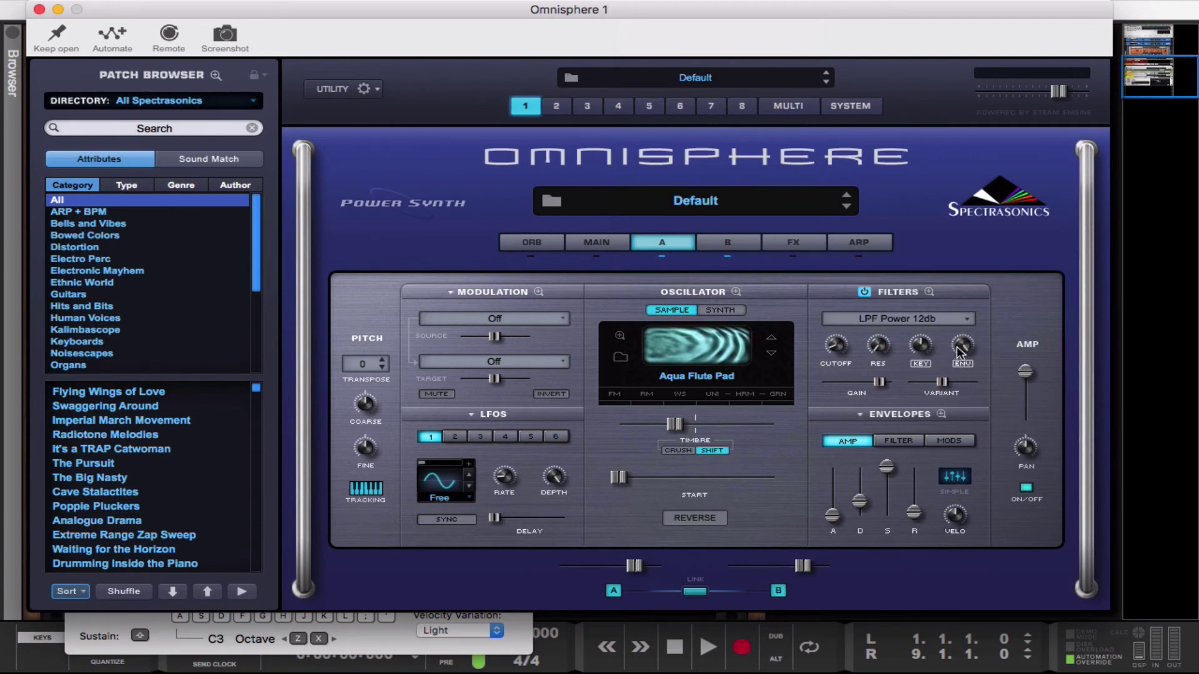
pyautogui.moveTo(962, 347); pyautogui.dragTo(960, 405)
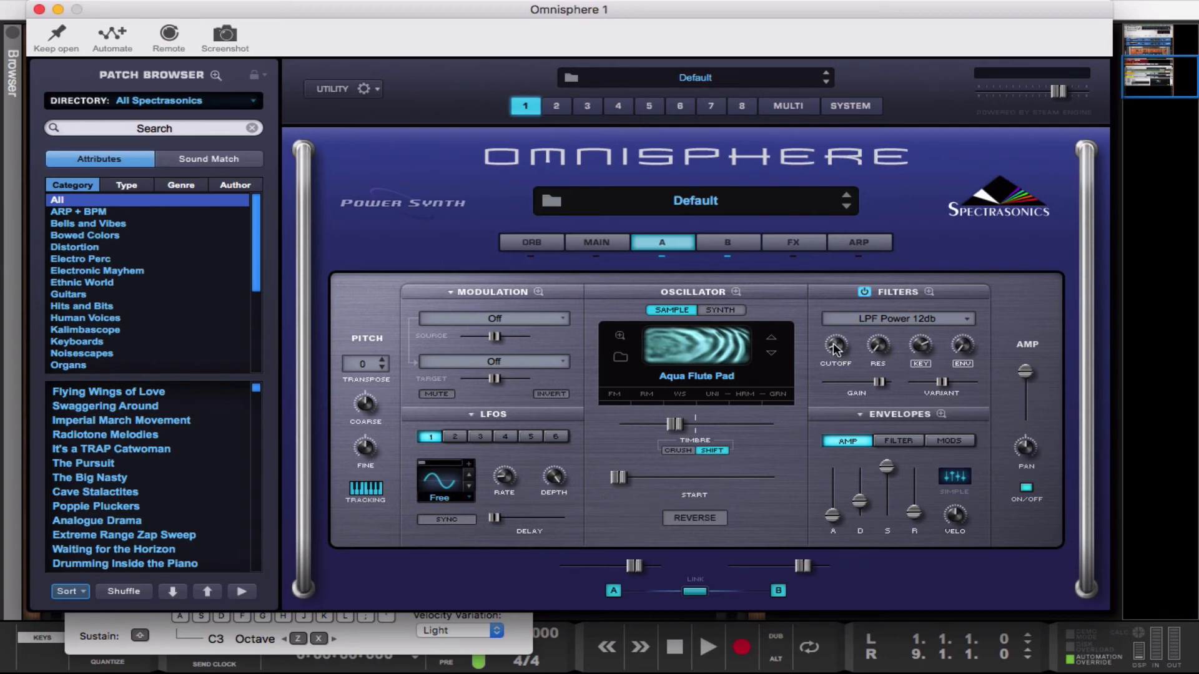
# Step: Enable host automation for layer A's filter cutoff
pyautogui.click(113, 44)
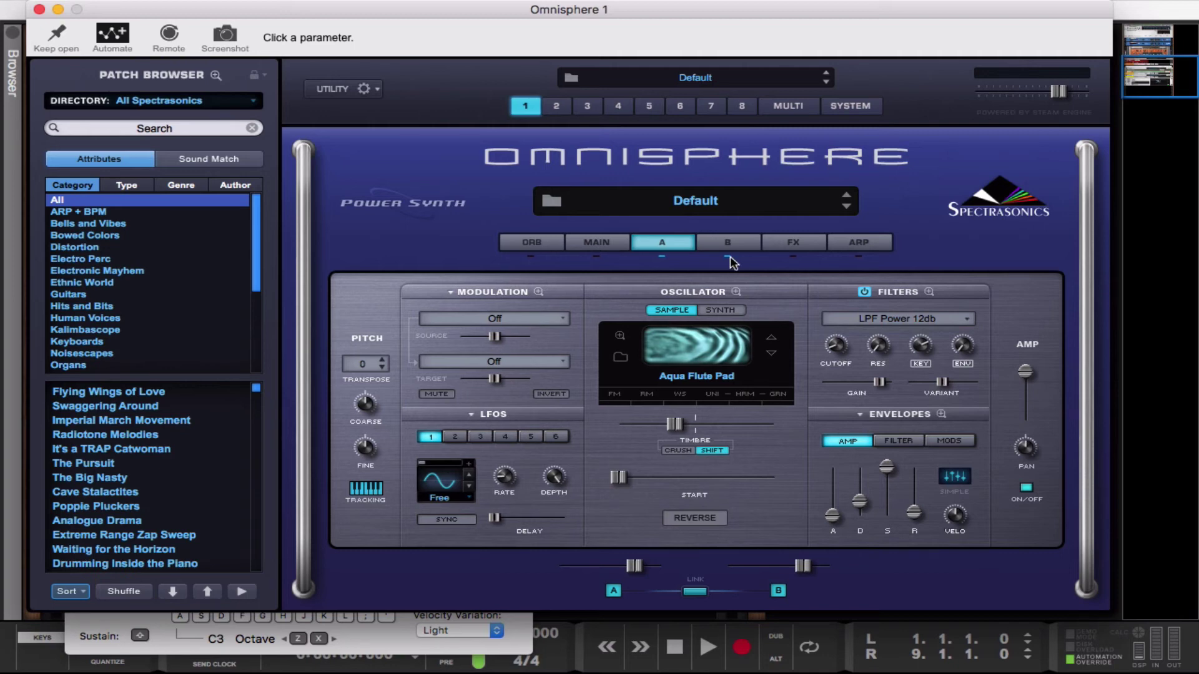
pyautogui.click(112, 35)
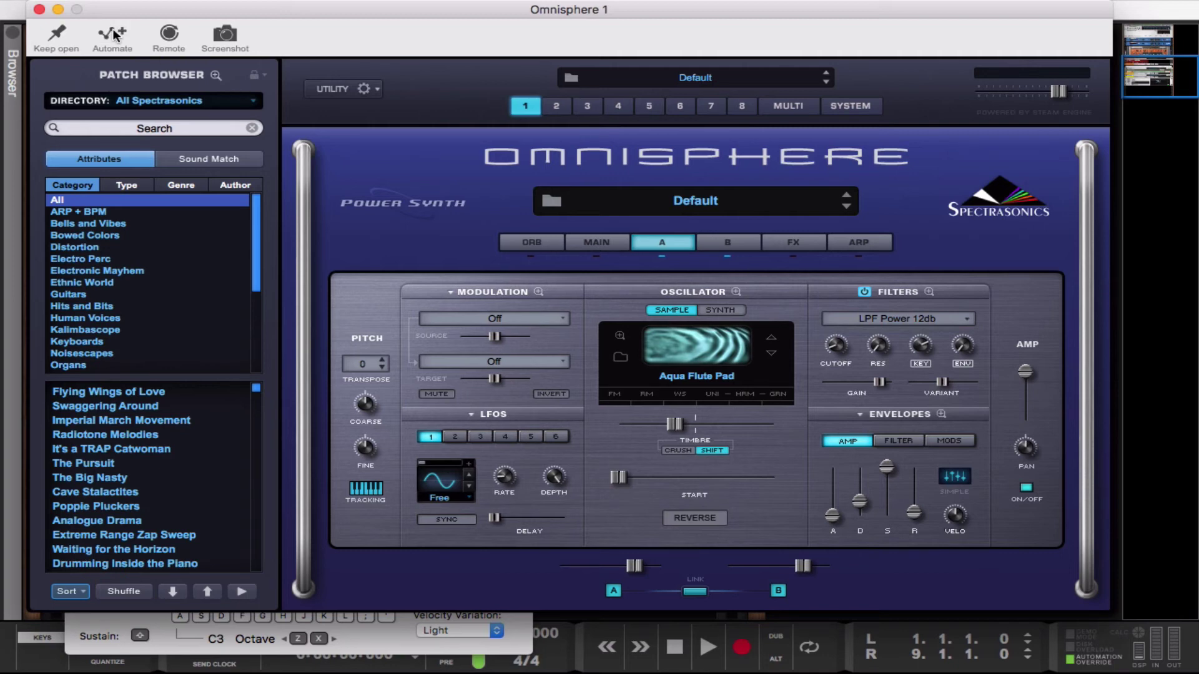
pyautogui.rightClick(834, 347)
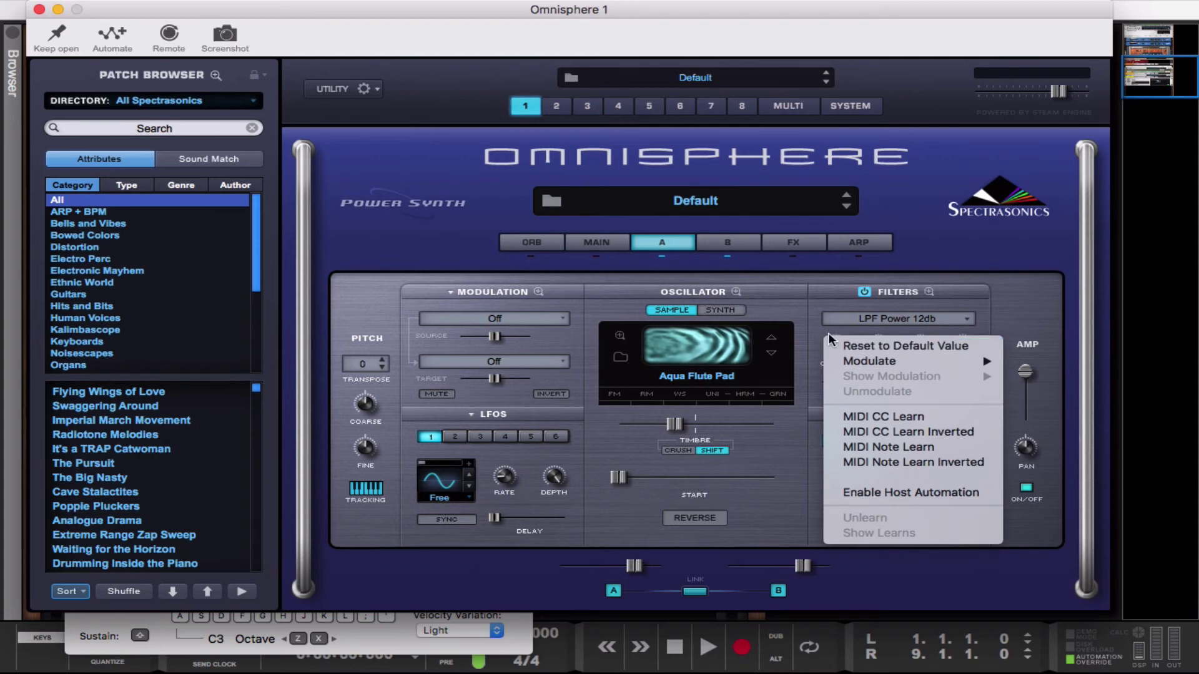
pyautogui.click(869, 493)
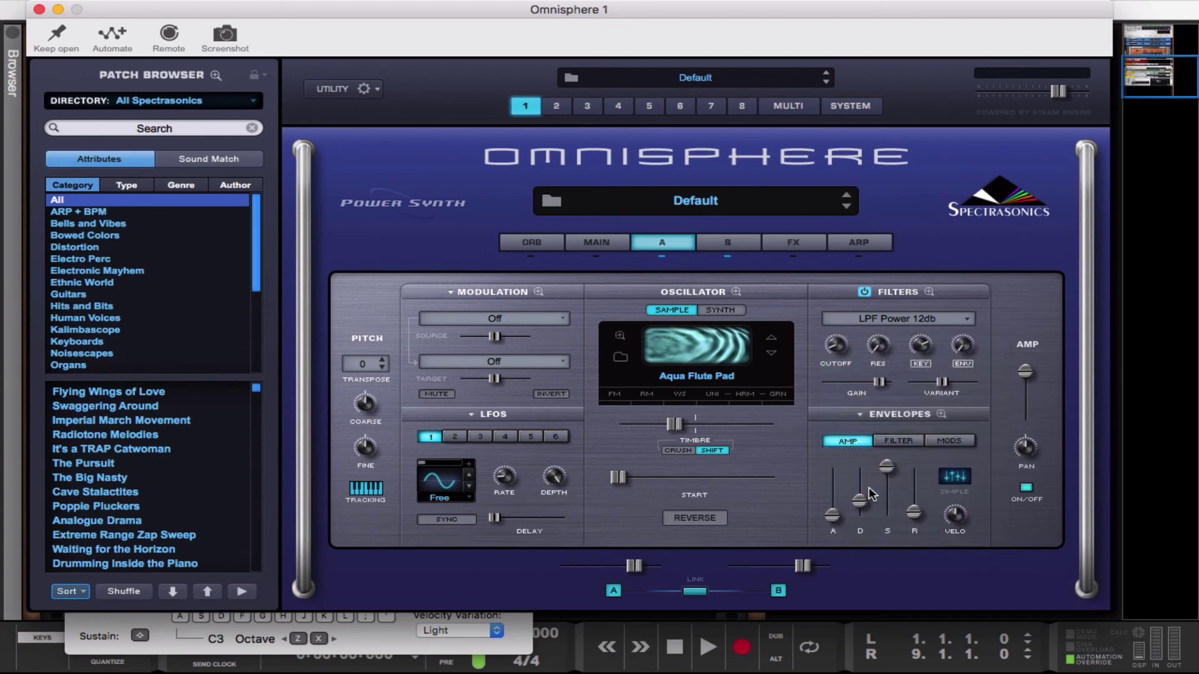
# Step: Create an automation lane for layer A's filter cutoff and move the Omnisphere window clear of the sequencer
pyautogui.click(125, 36)
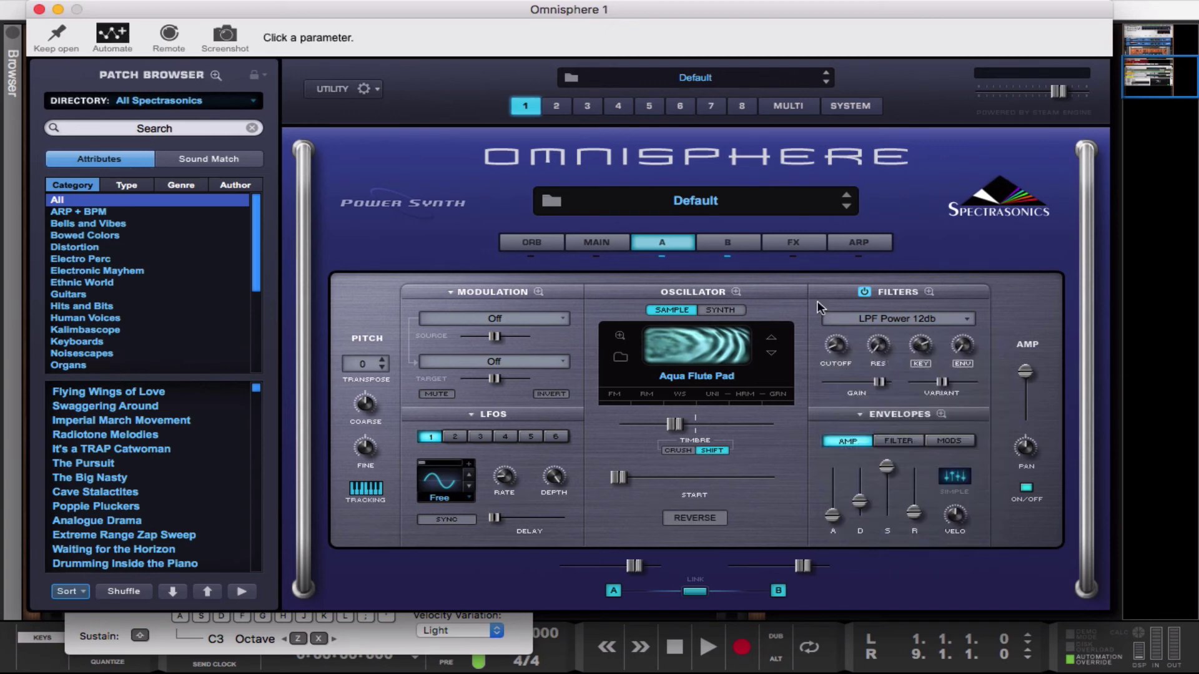
pyautogui.click(836, 344)
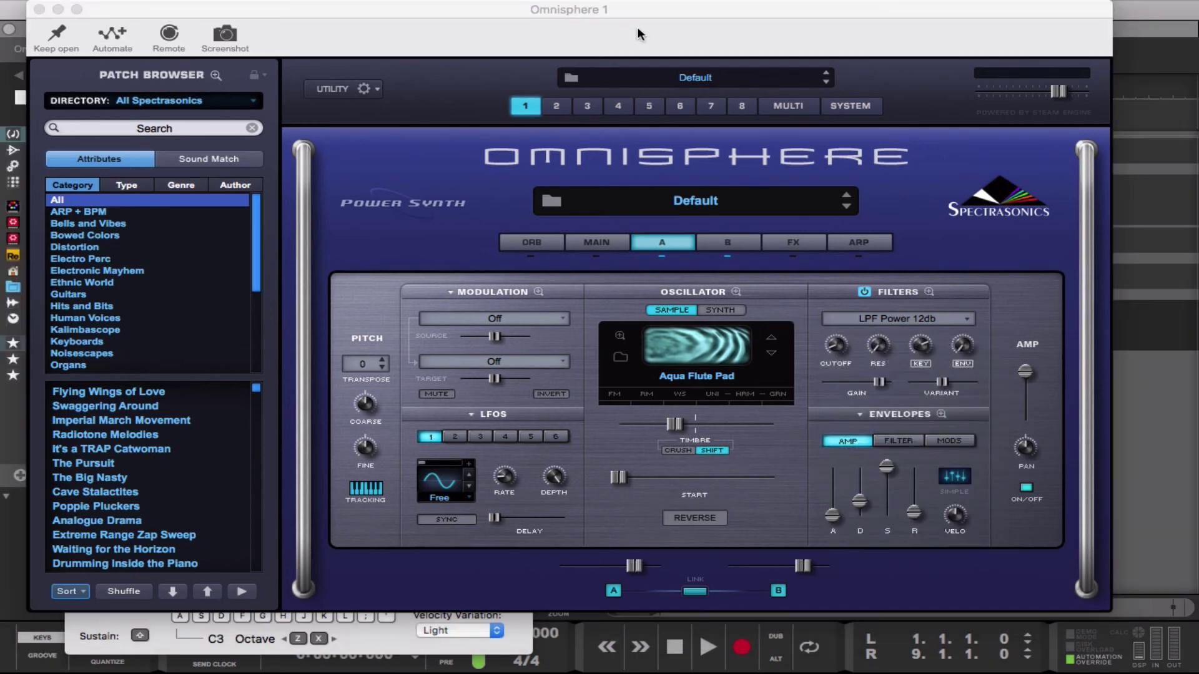
pyautogui.moveTo(672, 10); pyautogui.dragTo(729, 22)
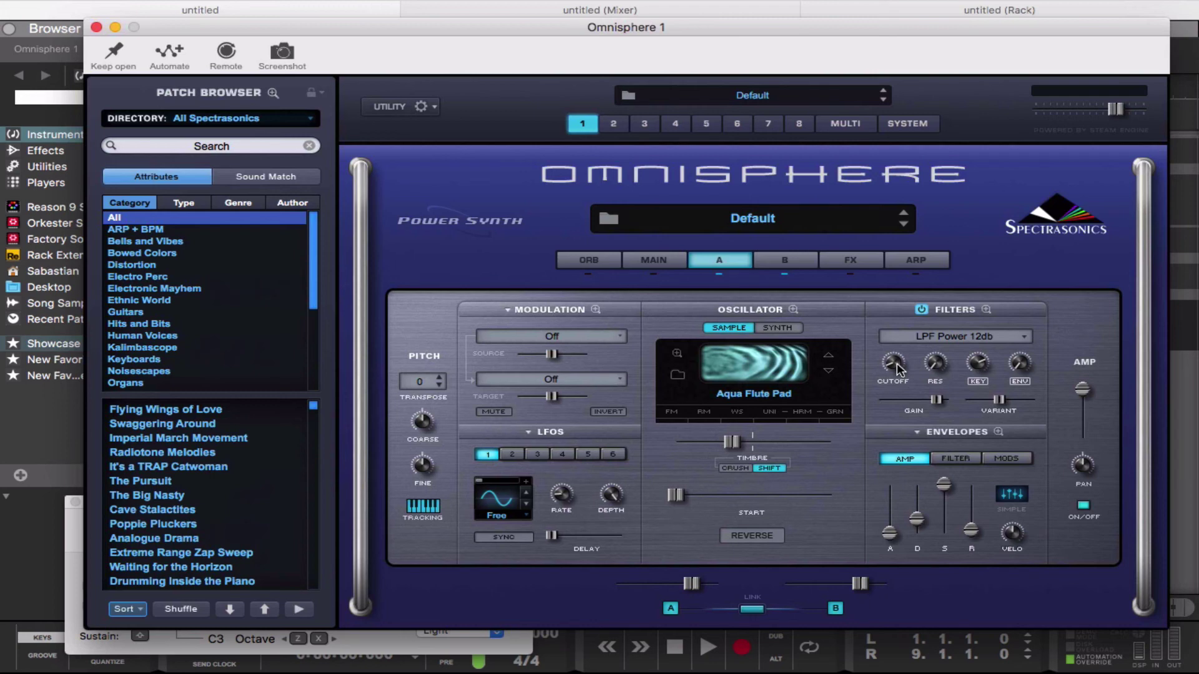
pyautogui.moveTo(894, 362)
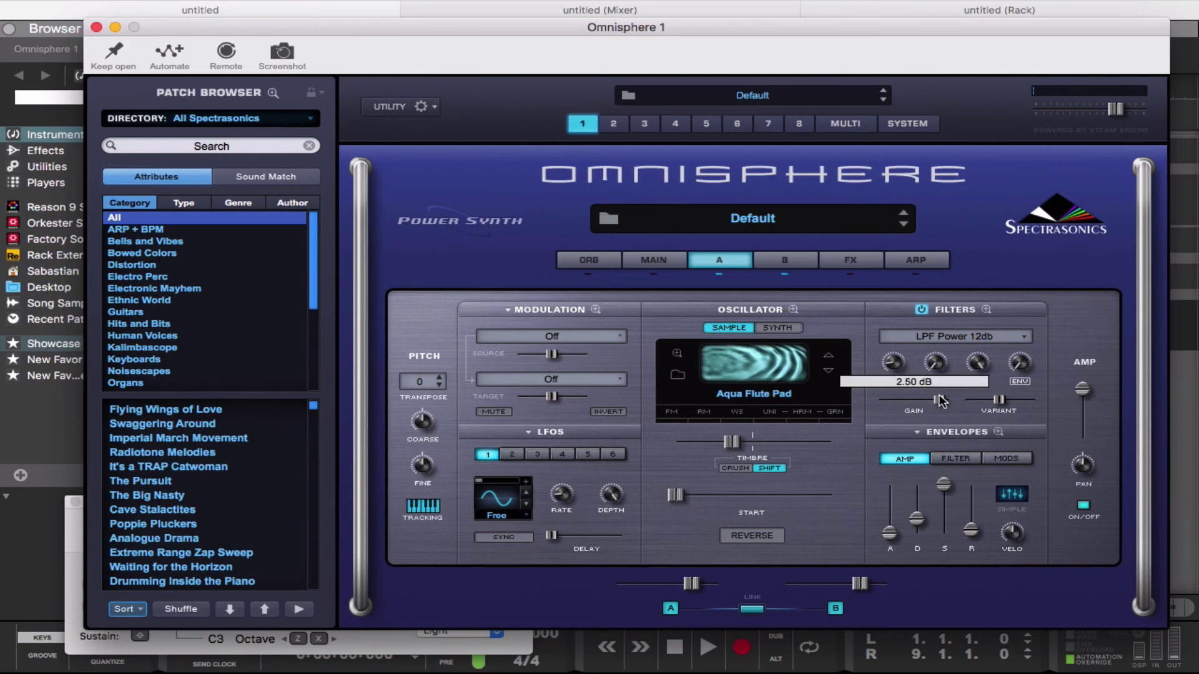
# Step: Load the Boys Choir Ahs ^ soundsource from the Human Voices category into layer B and close the Soundsource Browser
pyautogui.click(784, 259)
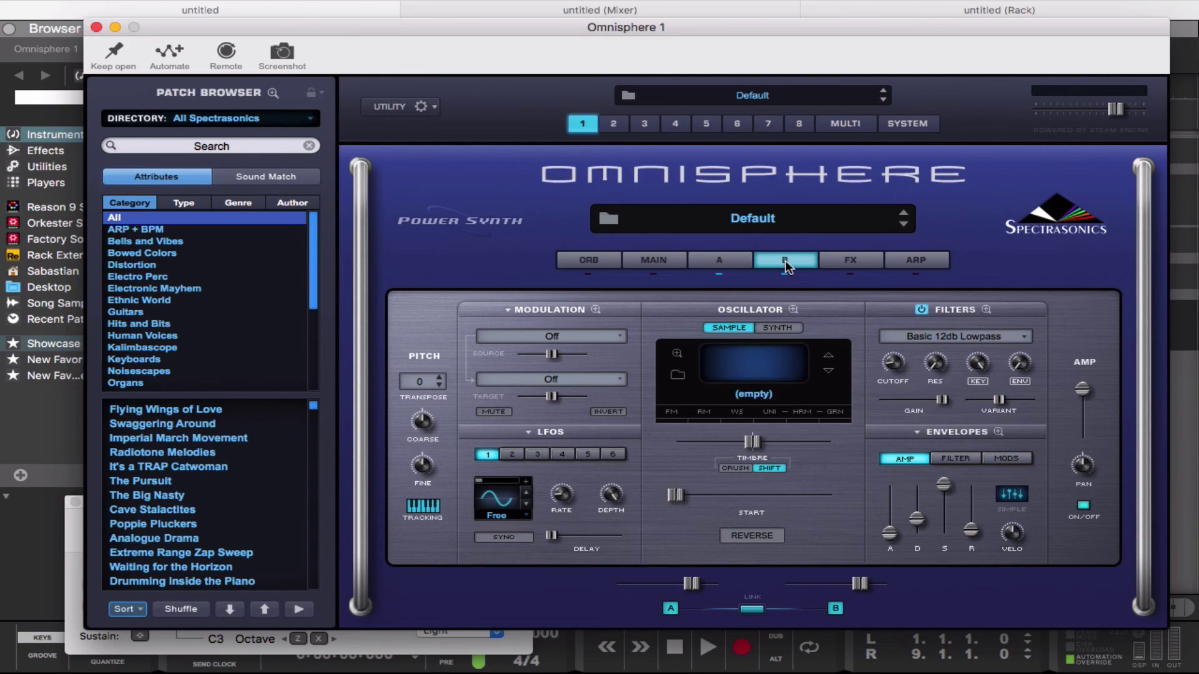
pyautogui.click(677, 375)
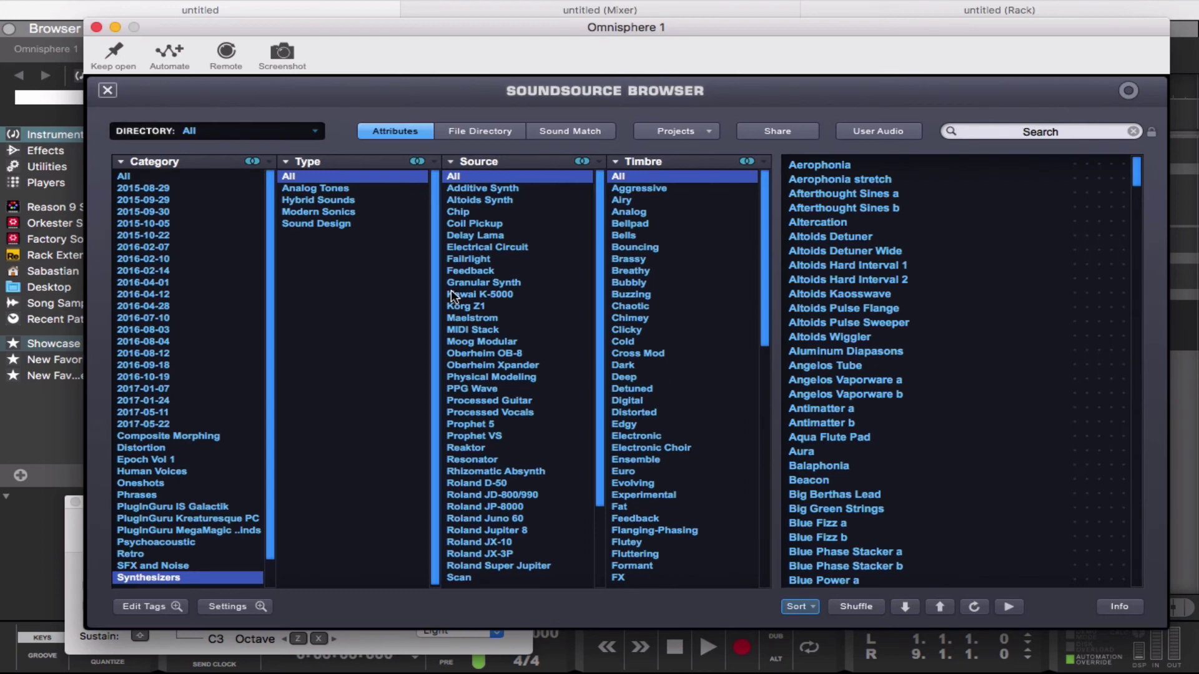
pyautogui.click(162, 472)
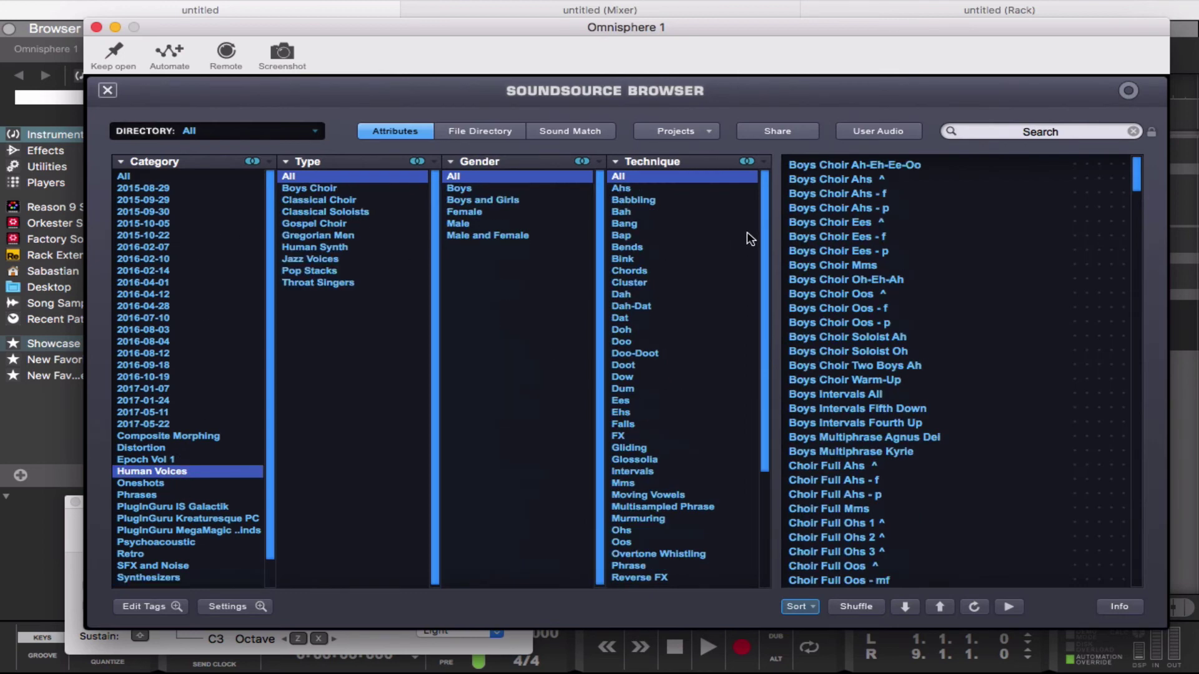
pyautogui.click(850, 181)
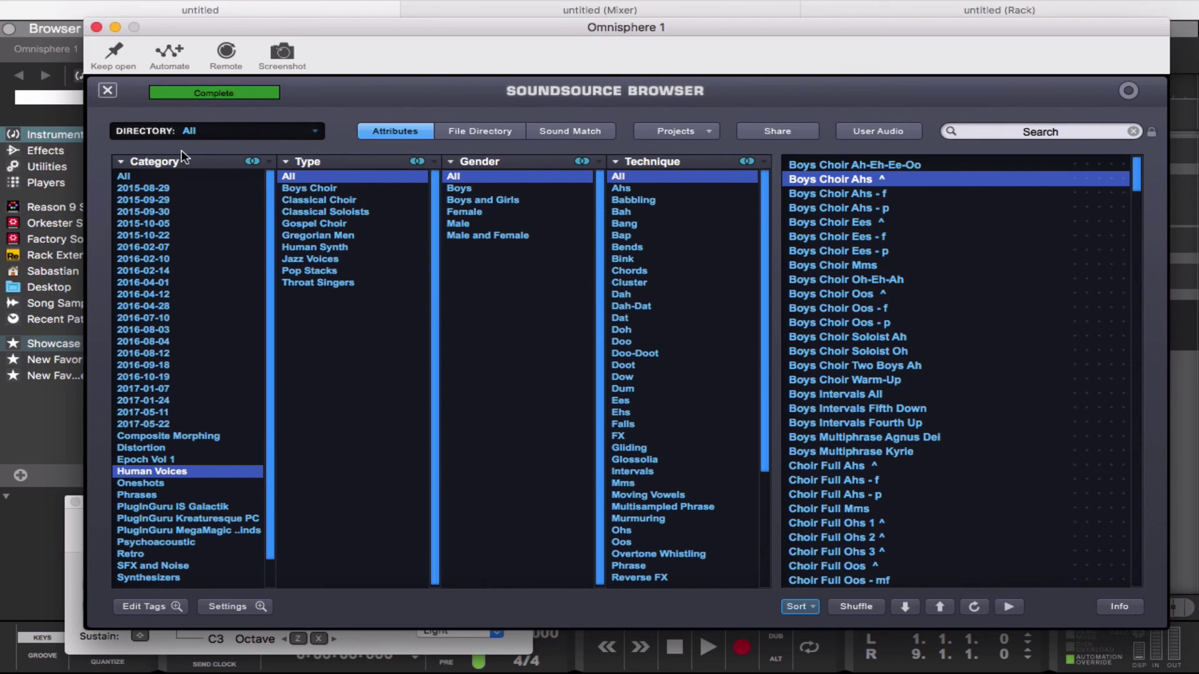
pyautogui.click(107, 91)
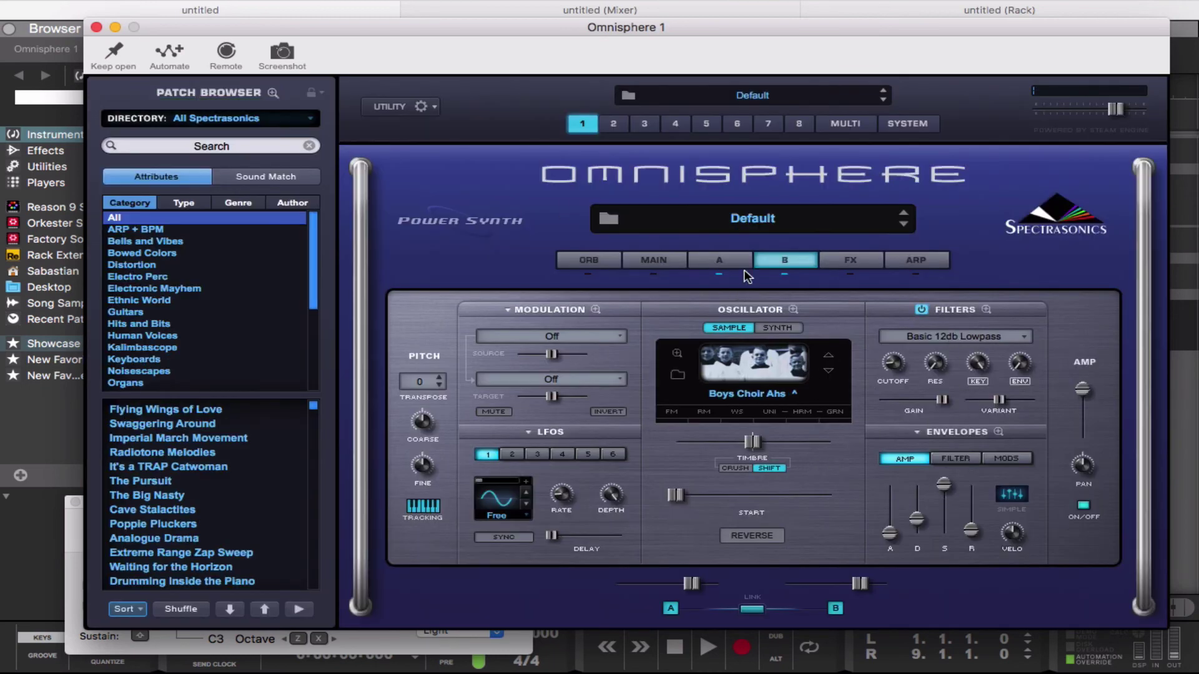
# Step: Add an Analog Chorus to the first slot of layer A's effects rack
pyautogui.click(872, 260)
pyautogui.click(719, 302)
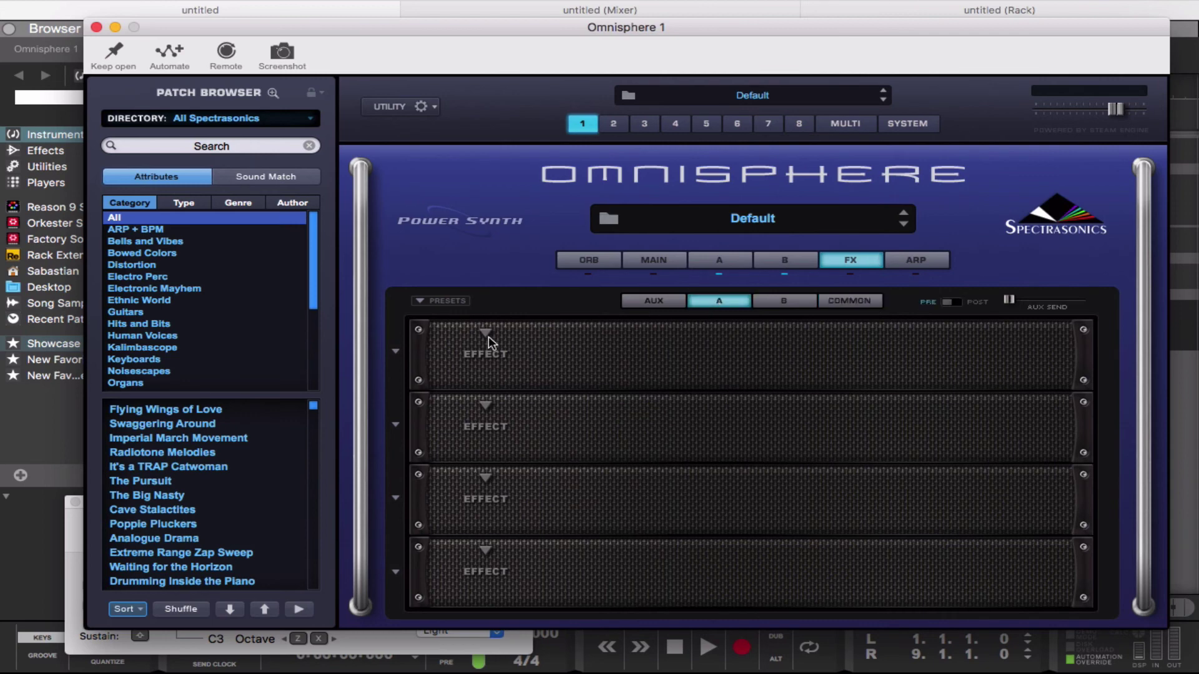
pyautogui.click(487, 334)
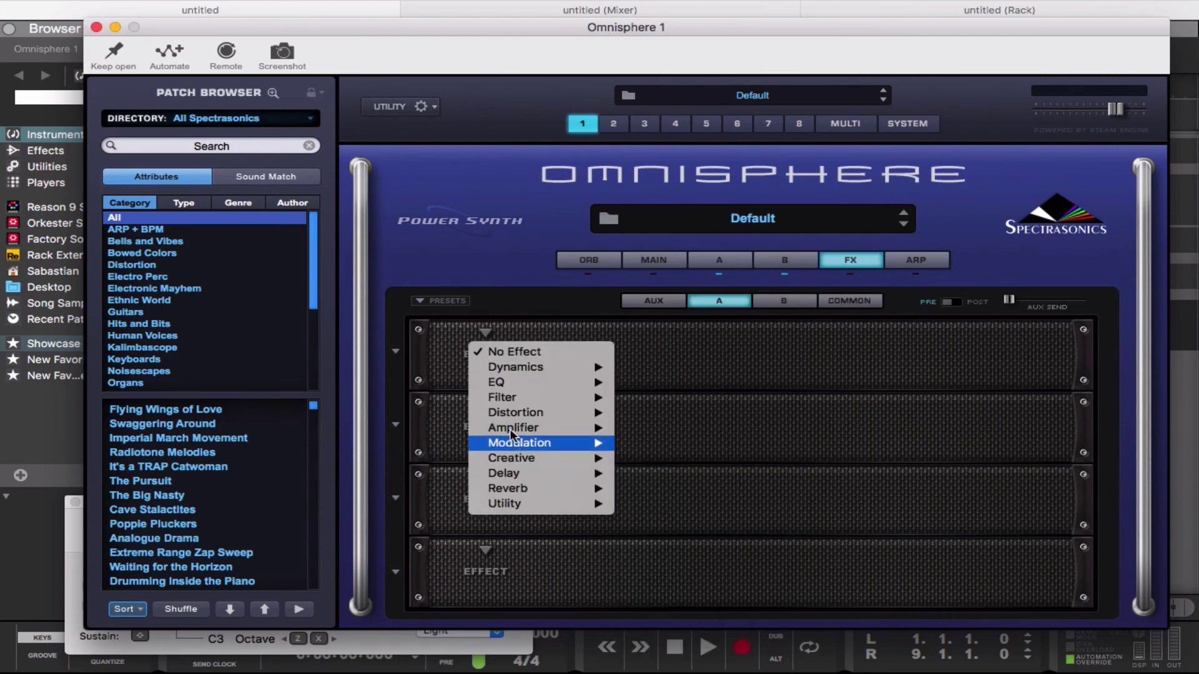
pyautogui.moveTo(517, 440)
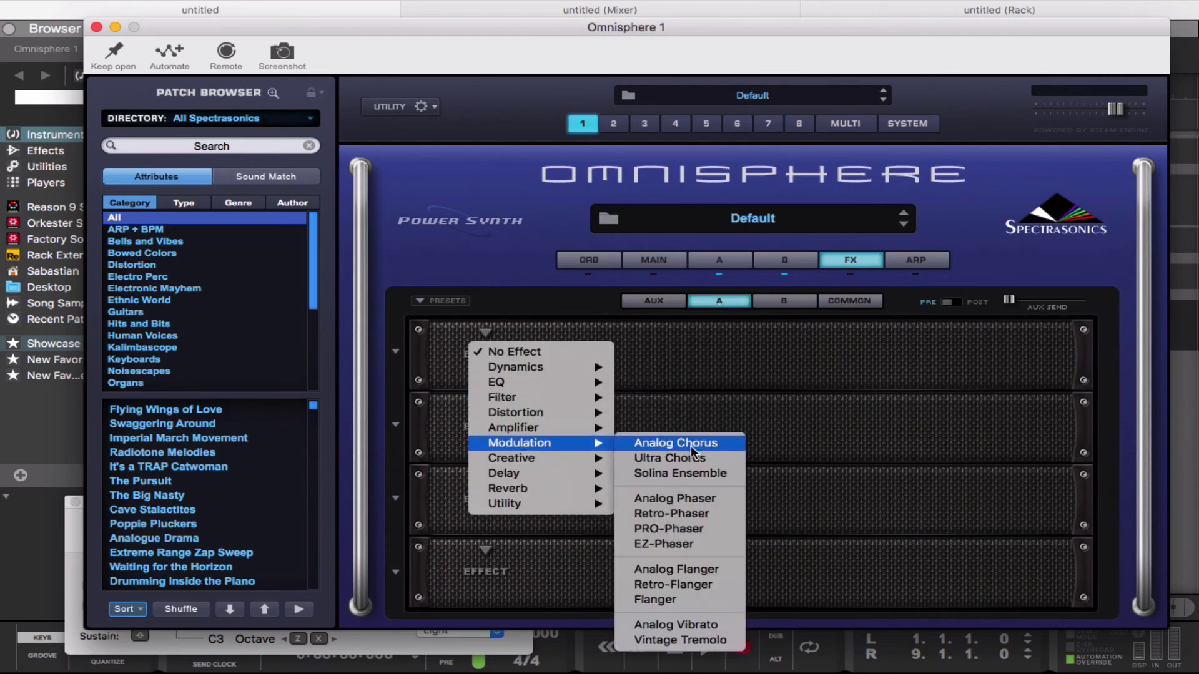
pyautogui.click(690, 443)
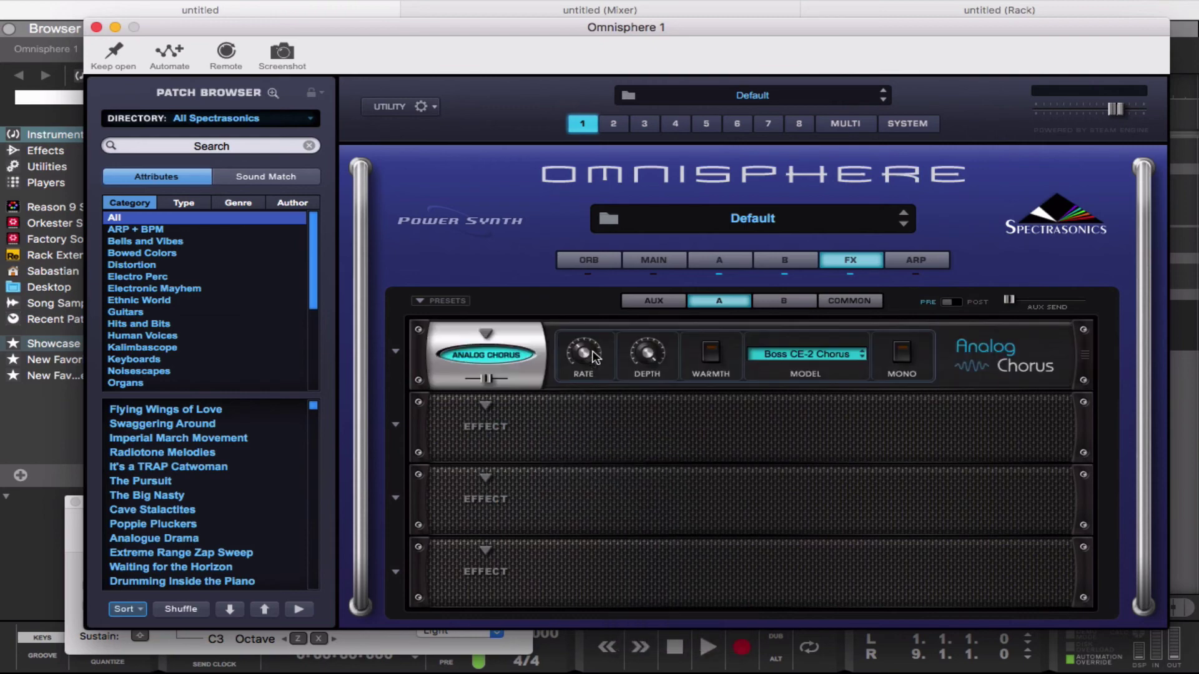
# Step: Modulate the Analog Chorus depth with an LFO at reduced source and target amounts, and close the Omnisphere window
pyautogui.rightClick(653, 356)
pyautogui.moveTo(689, 222)
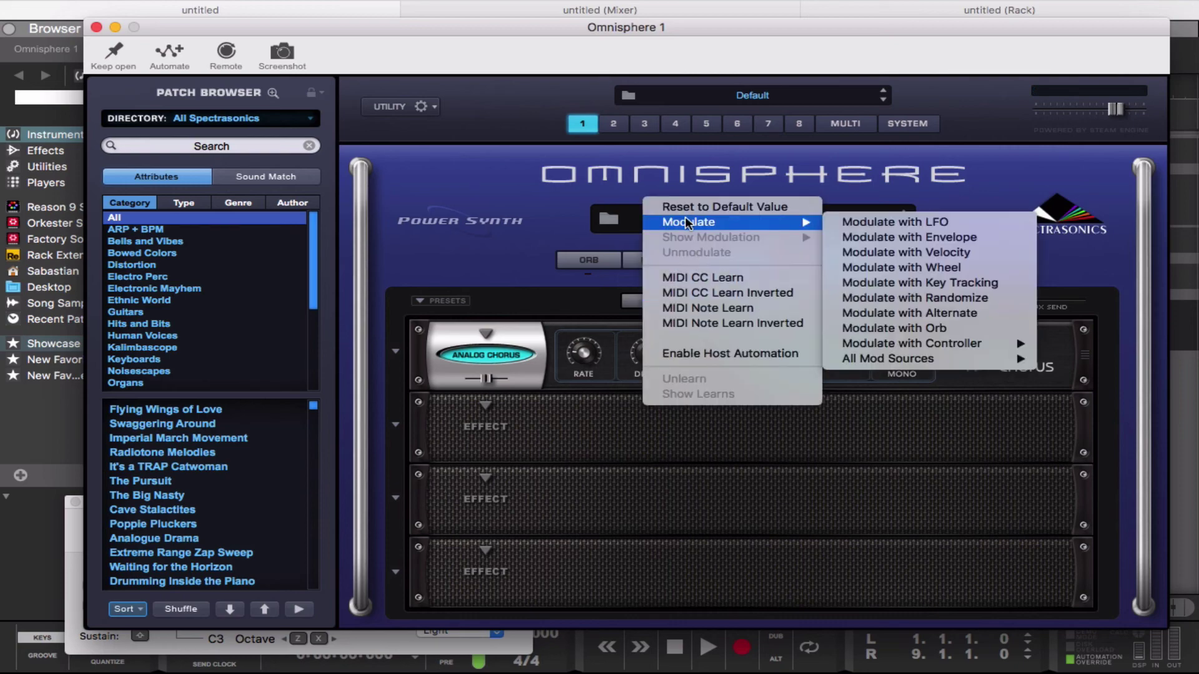
pyautogui.click(901, 217)
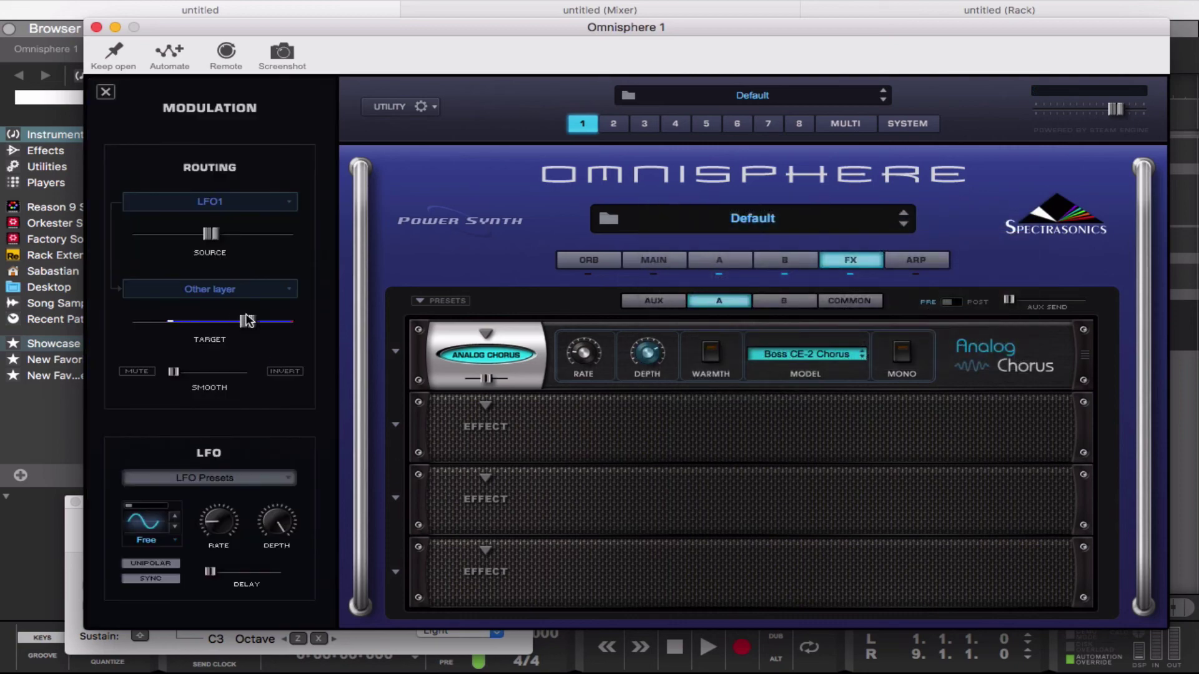
pyautogui.moveTo(213, 234); pyautogui.dragTo(168, 236)
pyautogui.moveTo(245, 326); pyautogui.dragTo(211, 326)
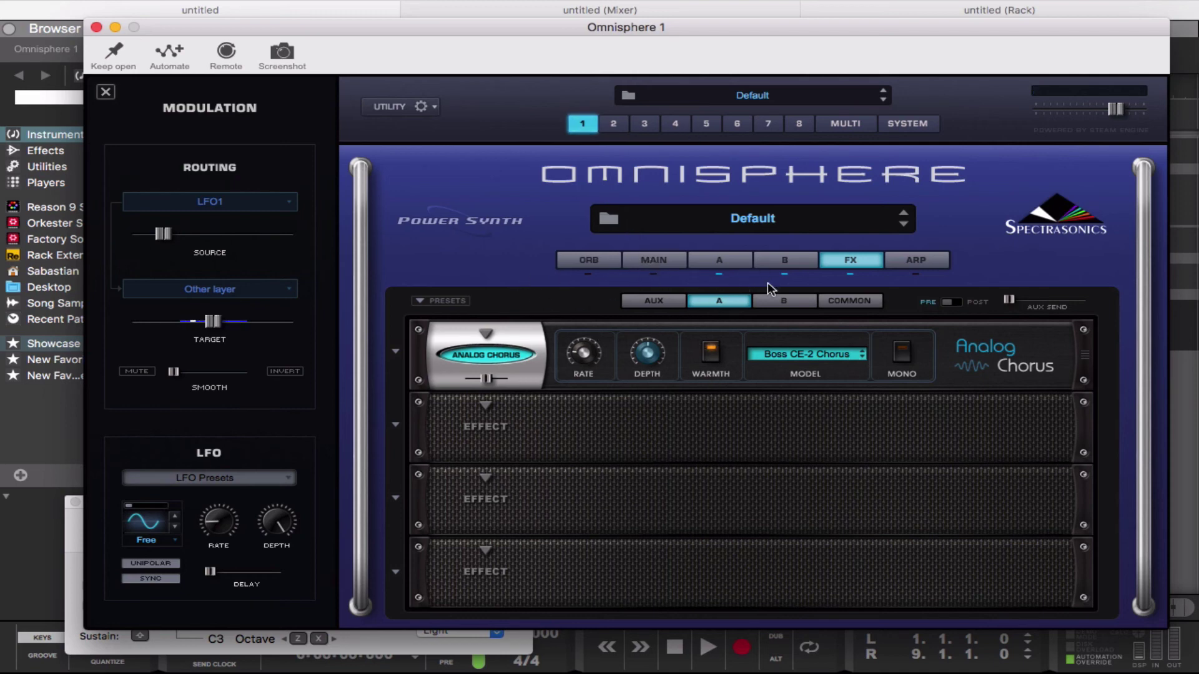
pyautogui.click(96, 27)
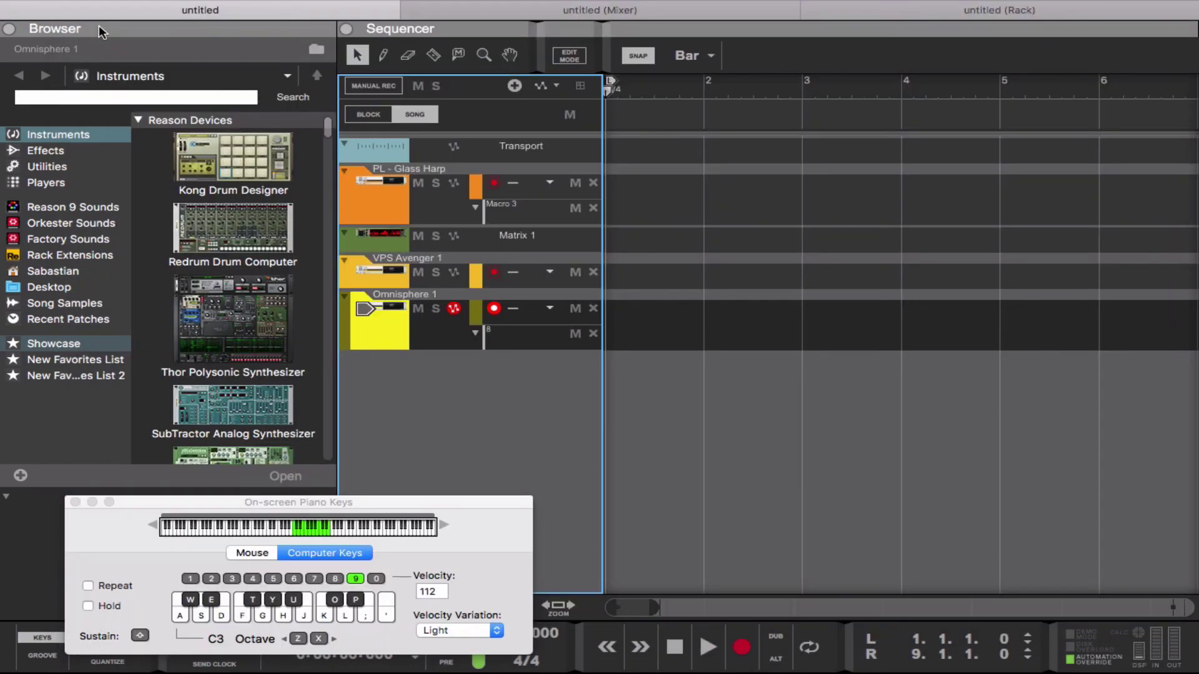
# Step: Add a Scales & Chords player to the Omnisphere device in the rack
pyautogui.moveTo(937, 2)
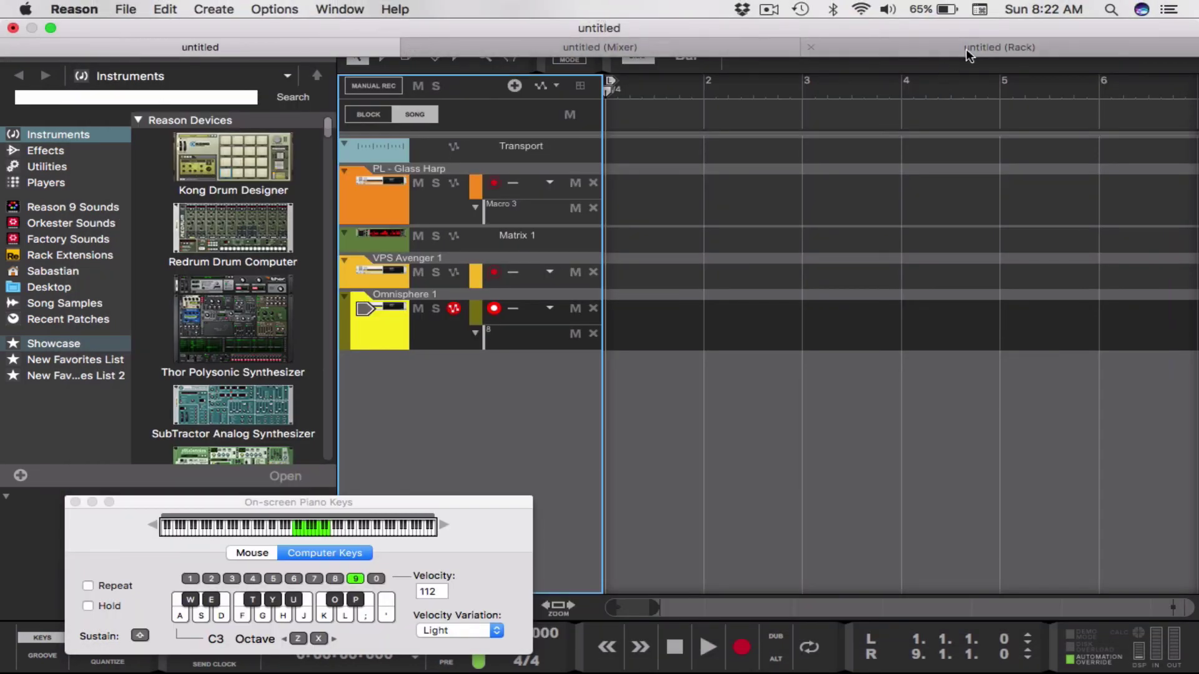
pyautogui.click(965, 48)
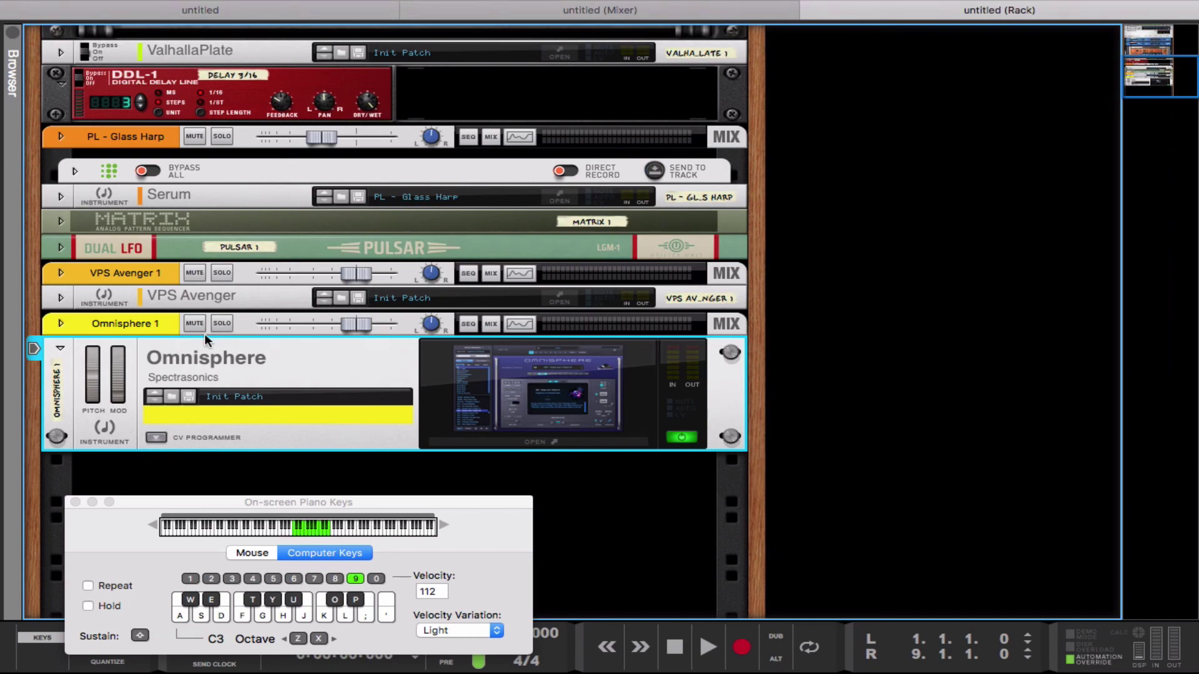
pyautogui.click(13, 38)
pyautogui.click(67, 186)
pyautogui.moveTo(237, 268); pyautogui.dragTo(479, 353)
# Step: Set the Scales & Chords scale to Minor, turn on Oct Down and play a few chords
pyautogui.click(478, 437)
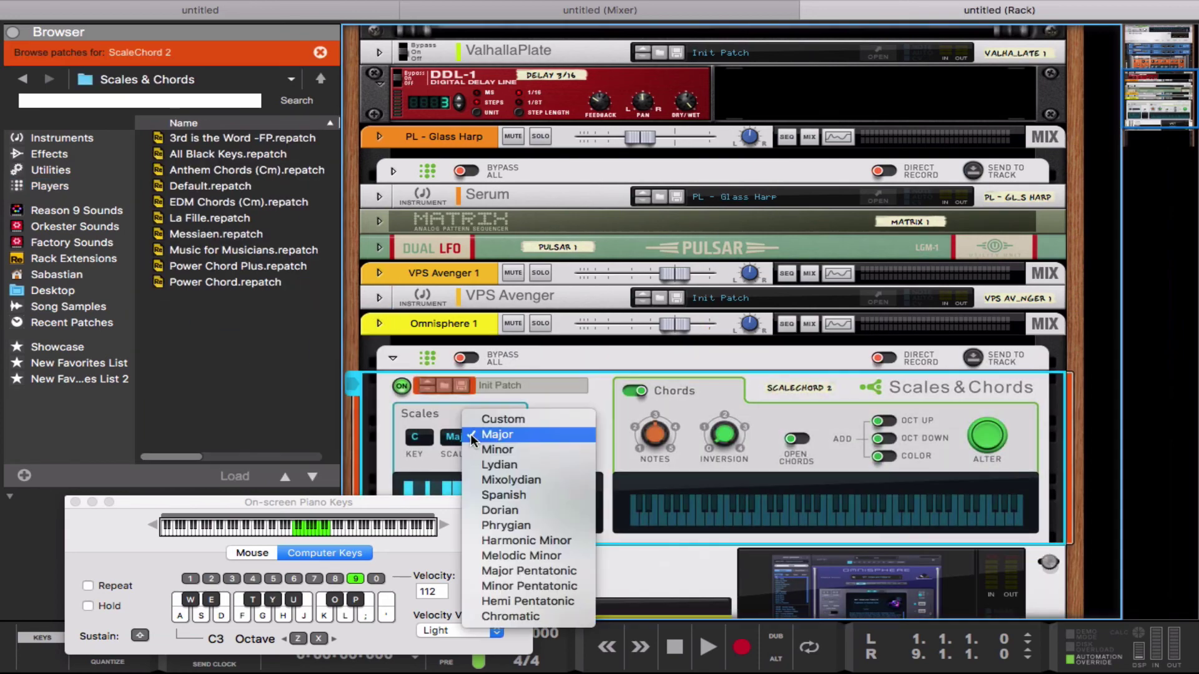
pyautogui.click(508, 457)
pyautogui.click(891, 438)
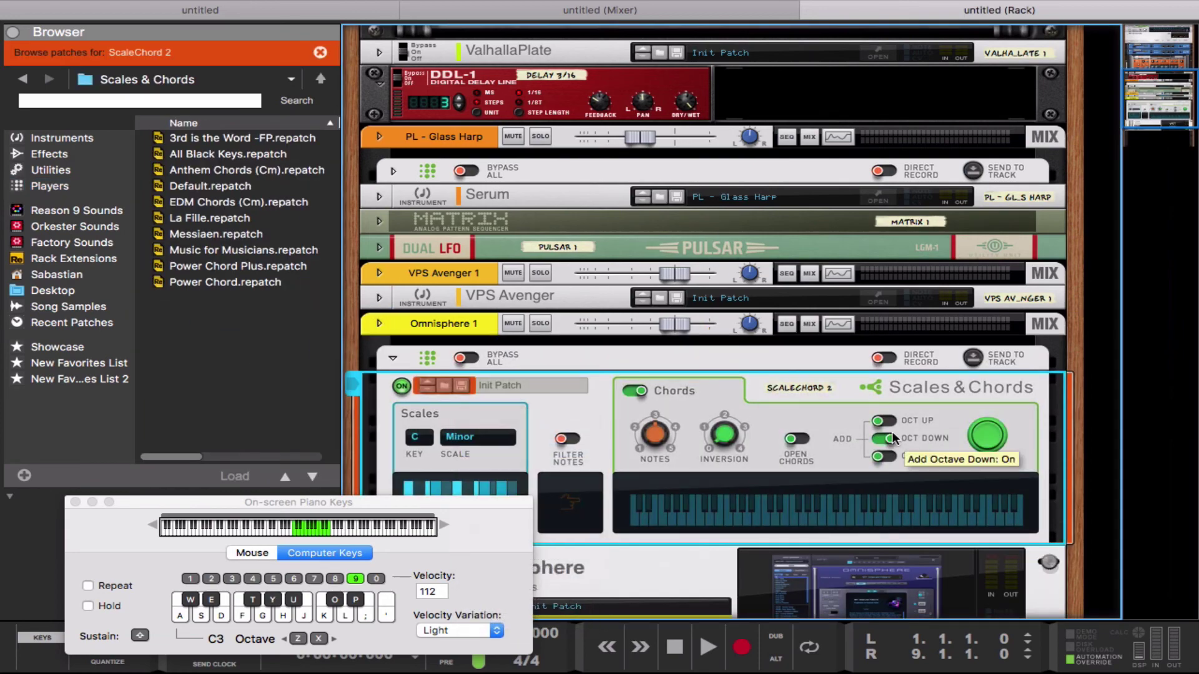
pyautogui.press('f')
pyautogui.press('s')
pyautogui.press('d')
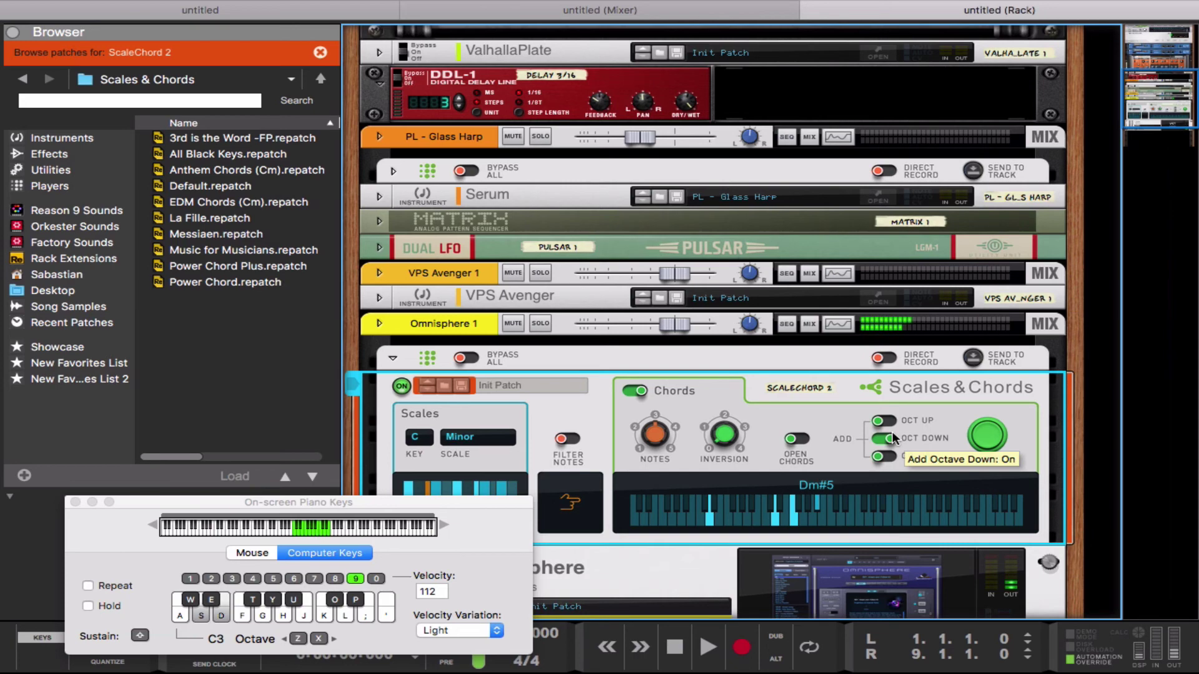
pyautogui.press('f')
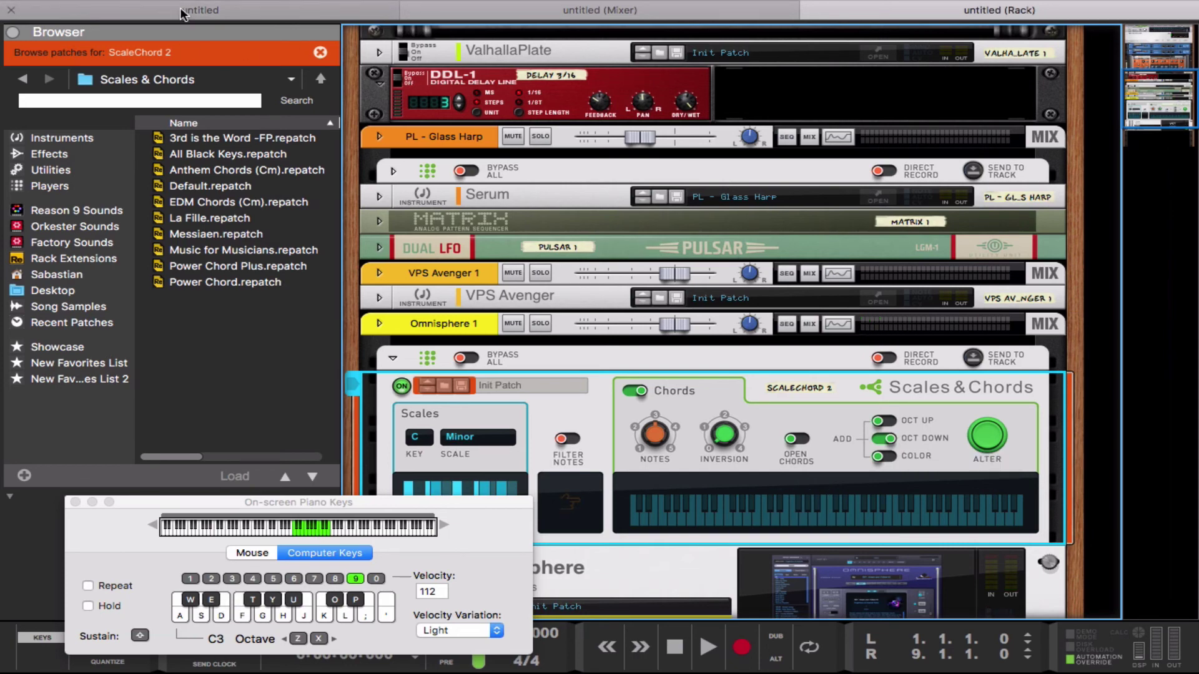
# Step: Create a four-bar note clip starting at bar 1 on the Omnisphere 1 sequencer track
pyautogui.click(569, 12)
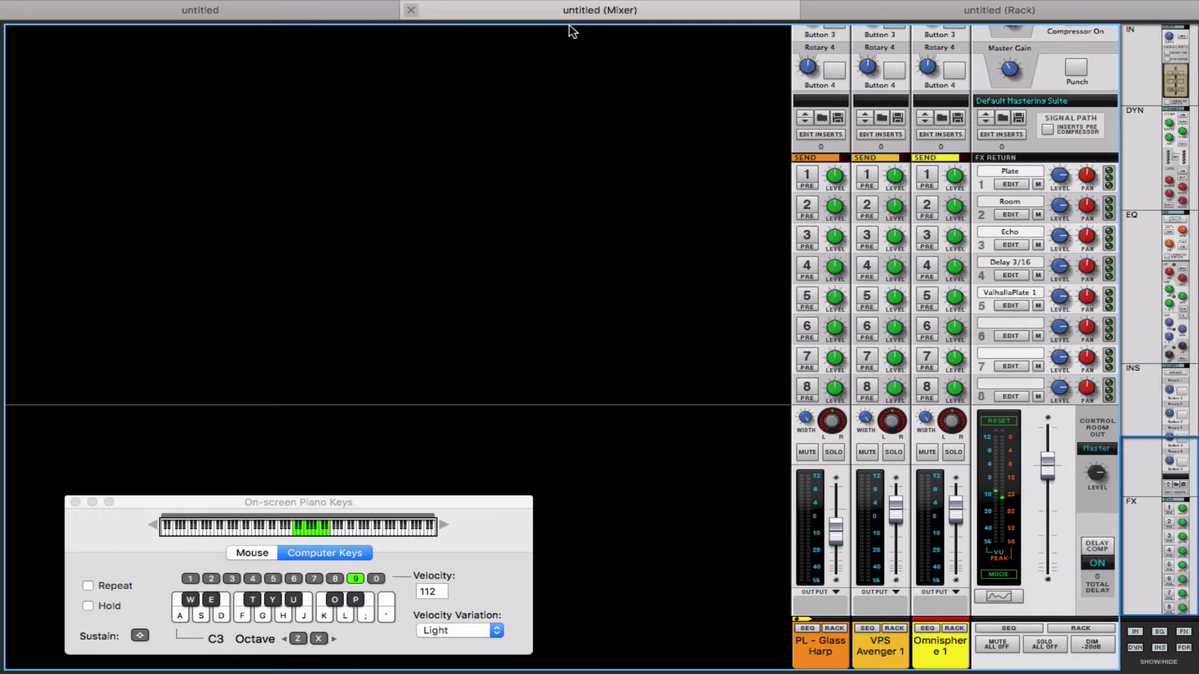
pyautogui.click(934, 11)
pyautogui.click(311, 13)
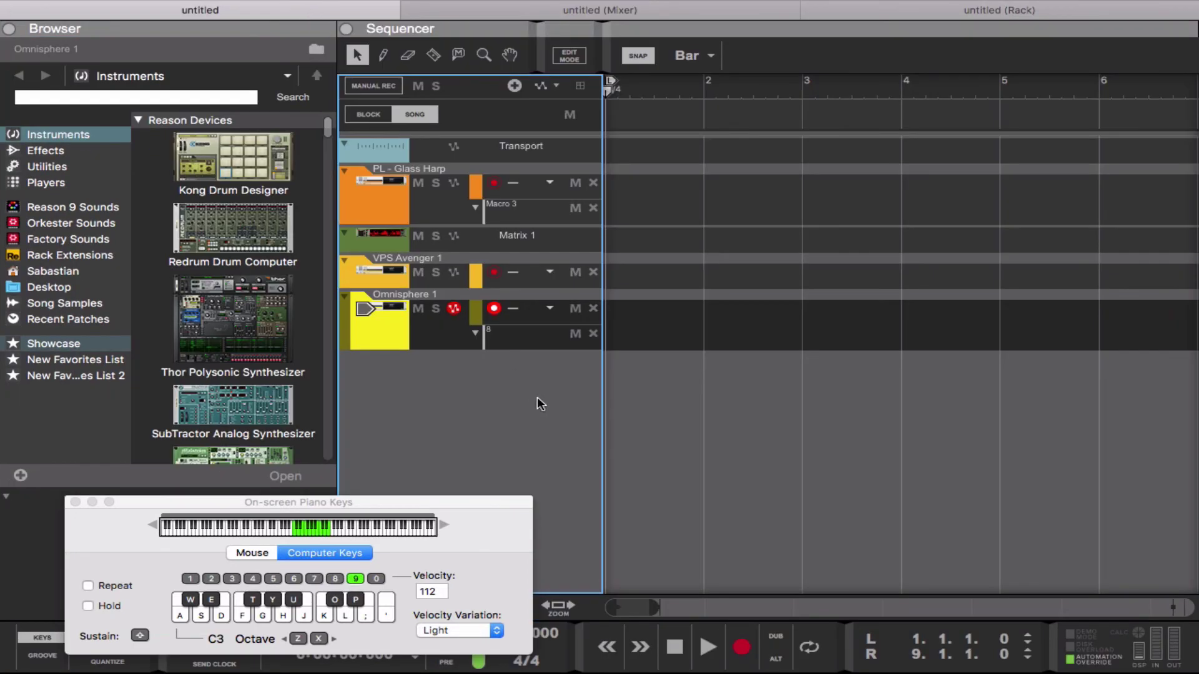
pyautogui.moveTo(621, 307)
pyautogui.mouseDown()
pyautogui.moveTo(851, 289)
pyautogui.moveTo(998, 312)
pyautogui.mouseUp()
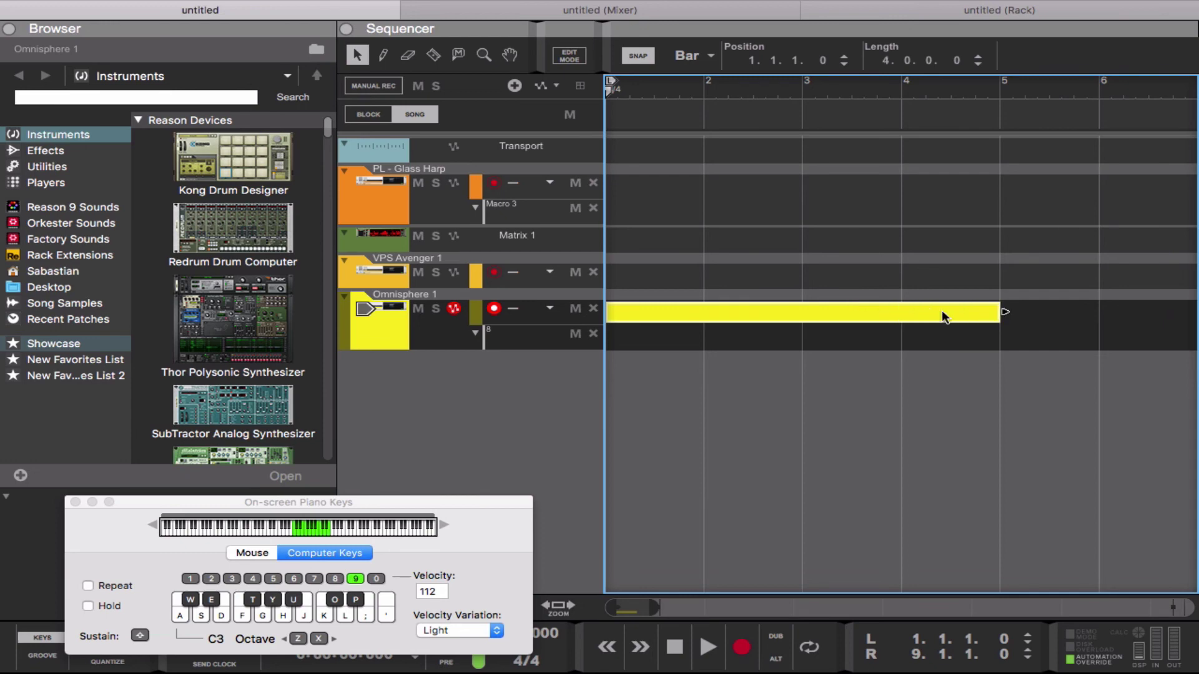
# Step: Draw four consecutive one-bar notes, C3, D#3, G2 and G#2, inside the Omnisphere clip
pyautogui.doubleClick(818, 316)
pyautogui.click(658, 329)
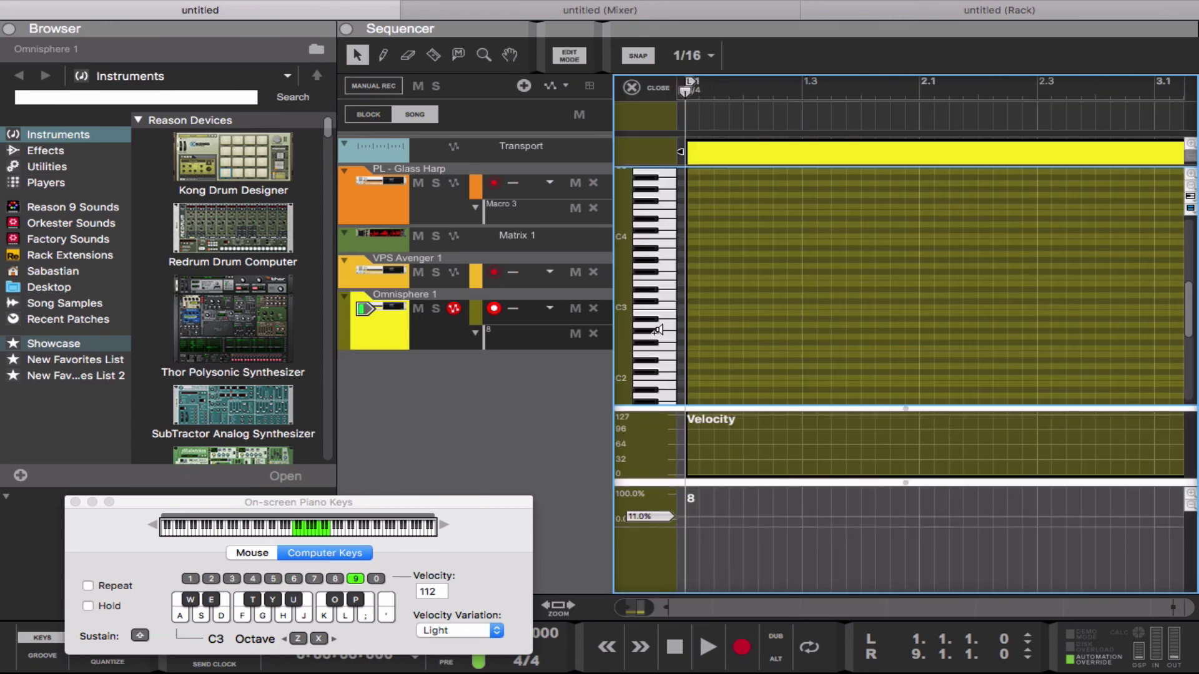
pyautogui.click(653, 302)
pyautogui.moveTo(691, 297)
pyautogui.mouseDown()
pyautogui.moveTo(956, 278)
pyautogui.moveTo(1036, 262)
pyautogui.moveTo(903, 253)
pyautogui.moveTo(1071, 243)
pyautogui.moveTo(1083, 306)
pyautogui.mouseUp()
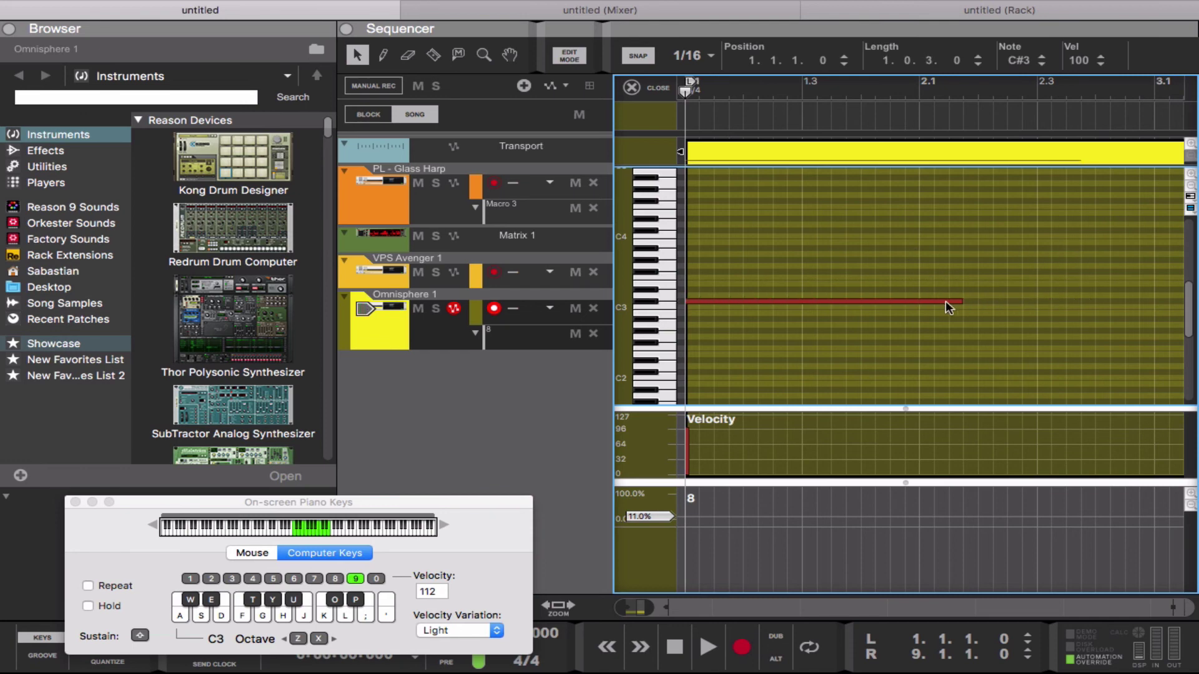
pyautogui.moveTo(920, 300)
pyautogui.mouseDown()
pyautogui.moveTo(904, 308)
pyautogui.moveTo(935, 289)
pyautogui.moveTo(1119, 268)
pyautogui.mouseUp()
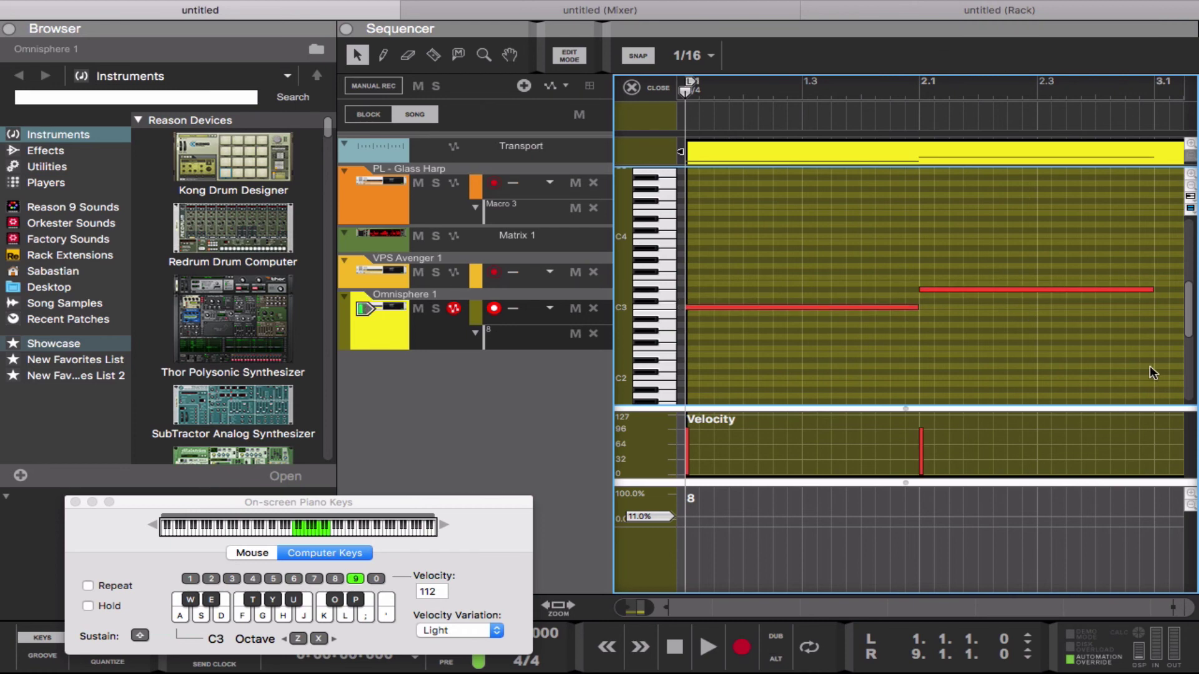
pyautogui.hscroll(4, 1093, 337)
pyautogui.click(1036, 334)
pyautogui.moveTo(1036, 334)
pyautogui.mouseDown()
pyautogui.moveTo(1161, 334)
pyautogui.moveTo(1058, 334)
pyautogui.moveTo(1191, 309)
pyautogui.moveTo(965, 328)
pyautogui.mouseUp()
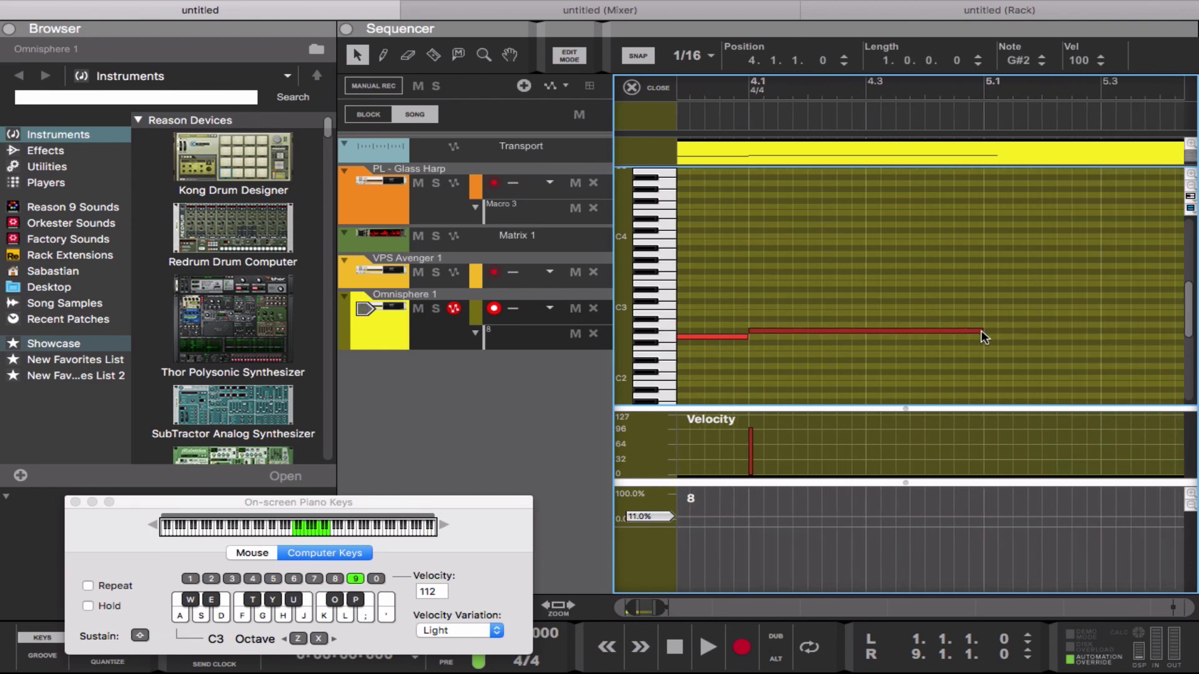
# Step: Leave the note editor, trim the Omnisphere clip to four bars and play it back
pyautogui.hotkey('ctrl', 'e')
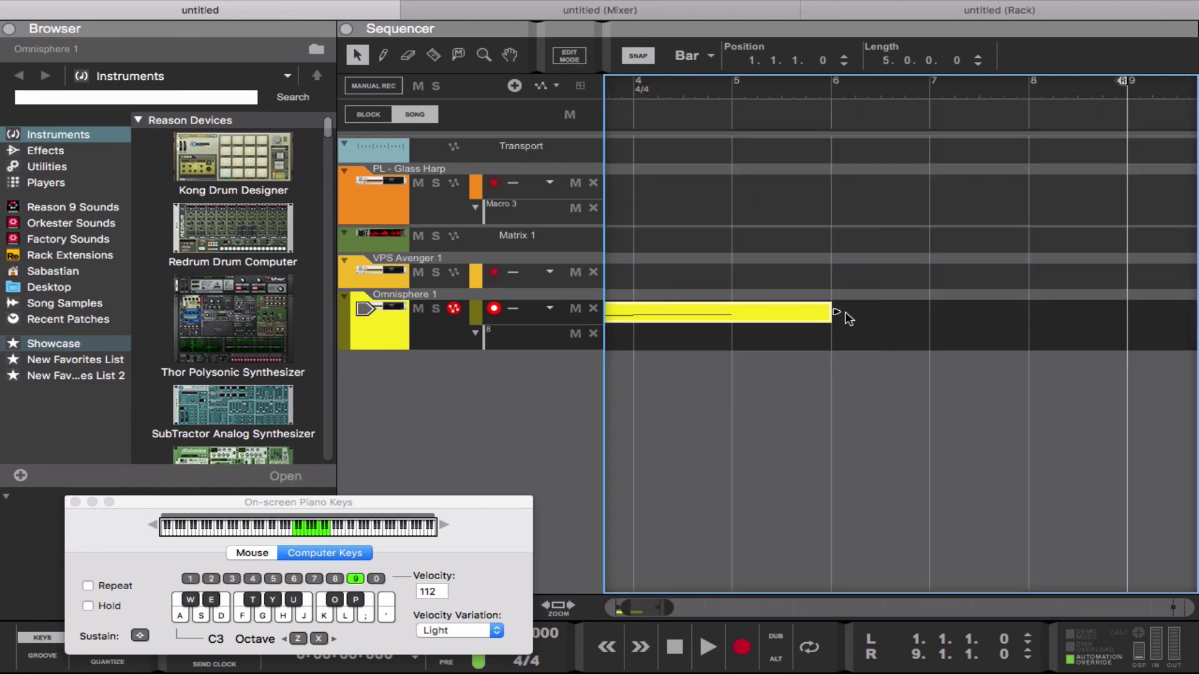
pyautogui.moveTo(836, 312); pyautogui.dragTo(732, 313)
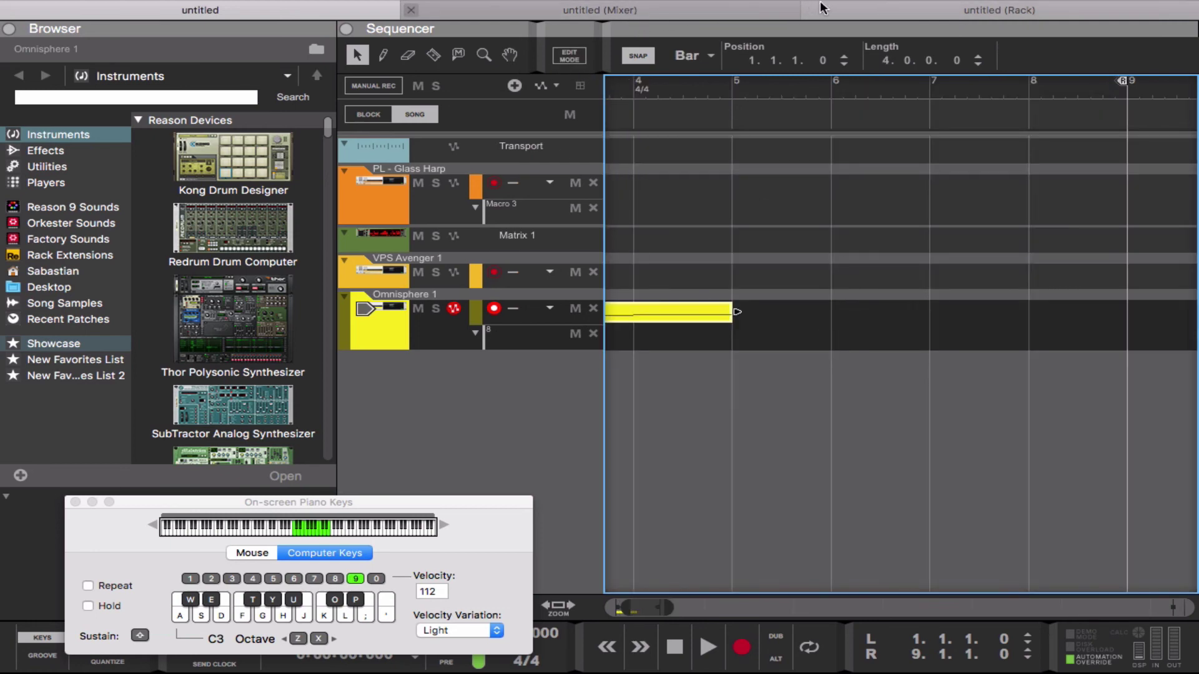
pyautogui.moveTo(887, 250); pyautogui.dragTo(528, 237)
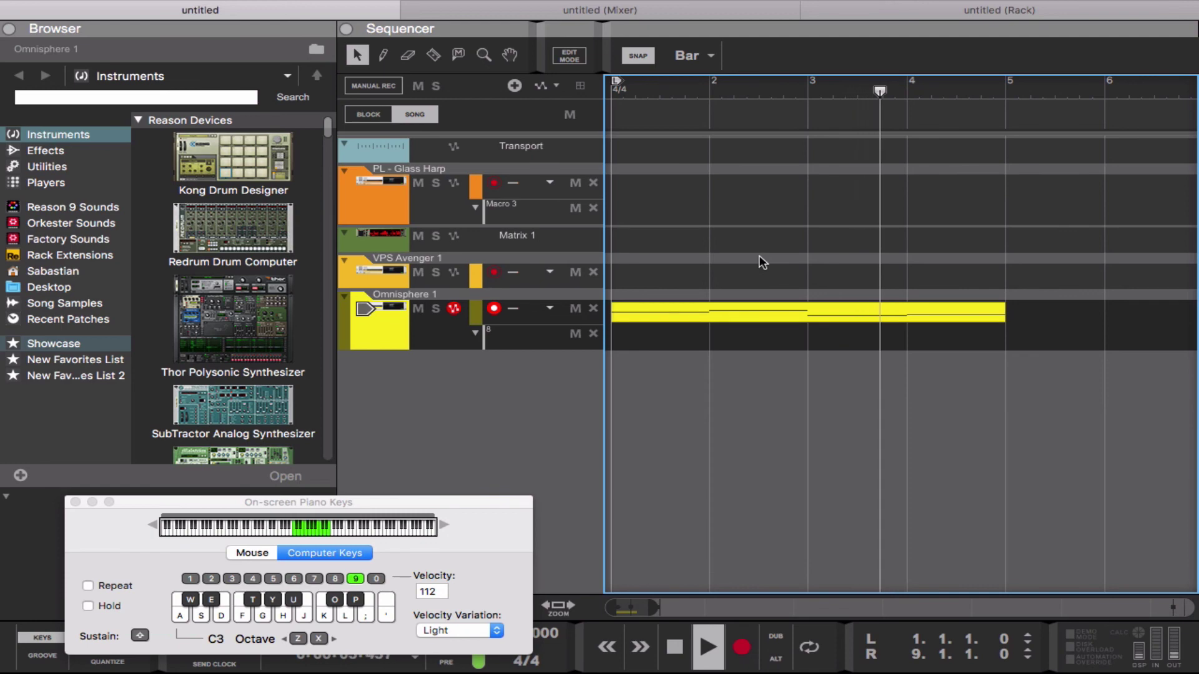
pyautogui.press('space')
# Step: Copy the Omnisphere clip to the PL - Glass Harp track at bar 1 and play both clips together
pyautogui.moveTo(740, 309); pyautogui.dragTo(736, 177)
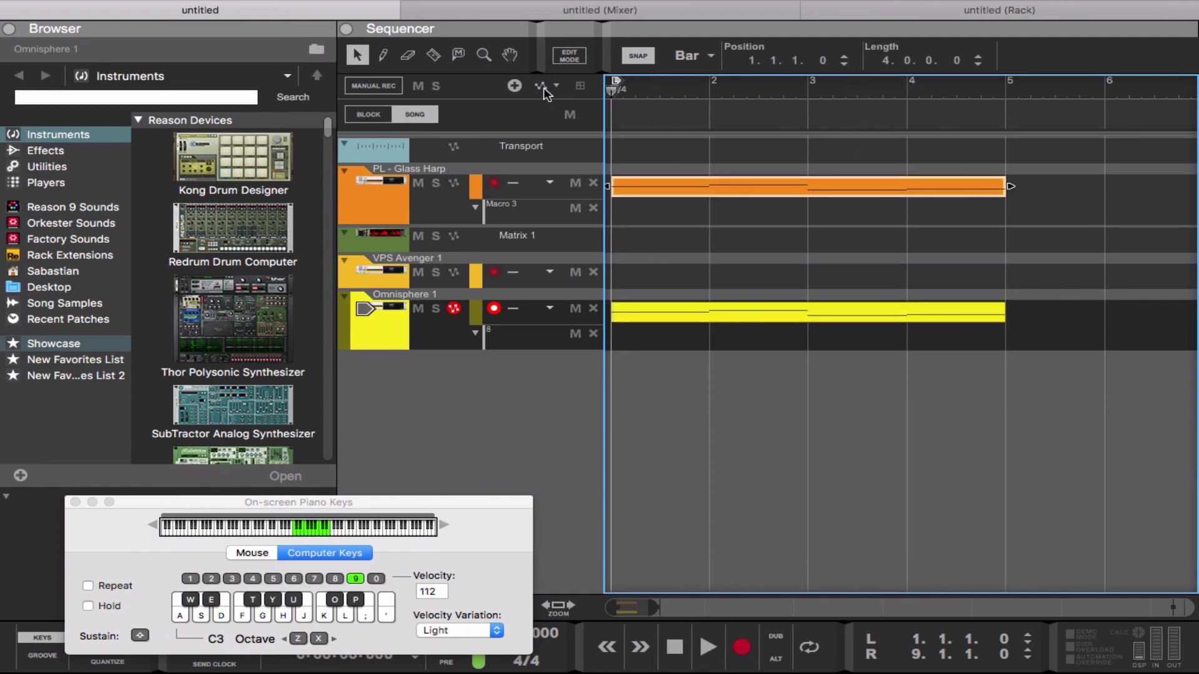
pyautogui.press('space')
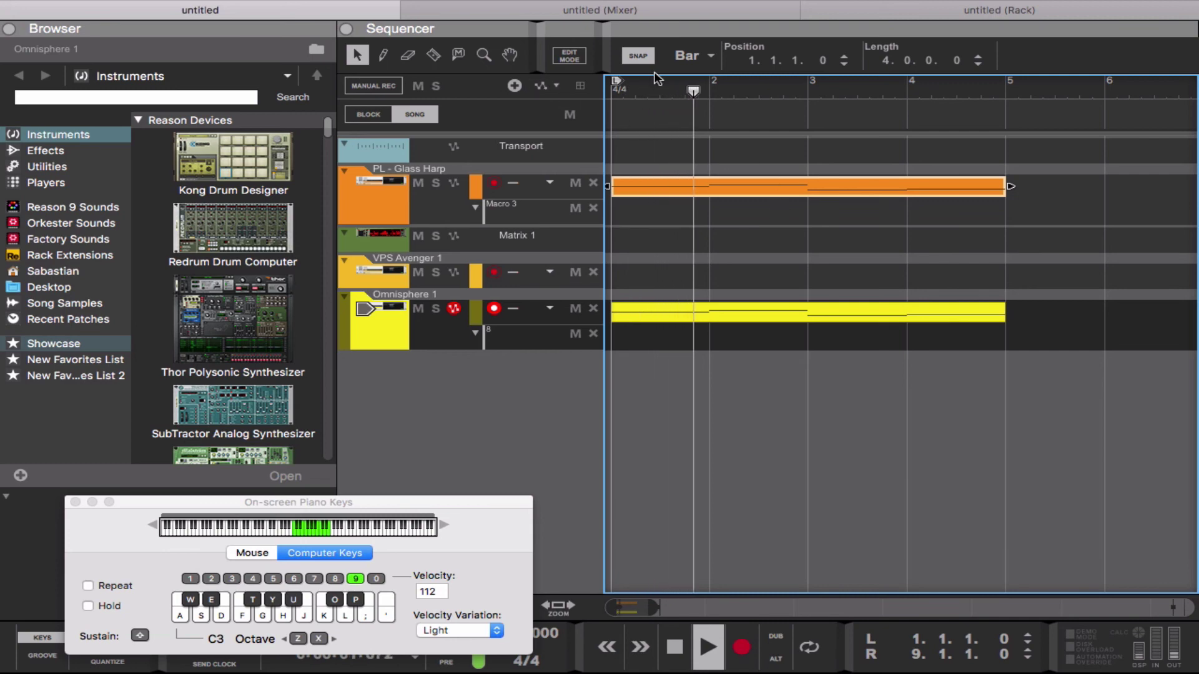
pyautogui.press('space')
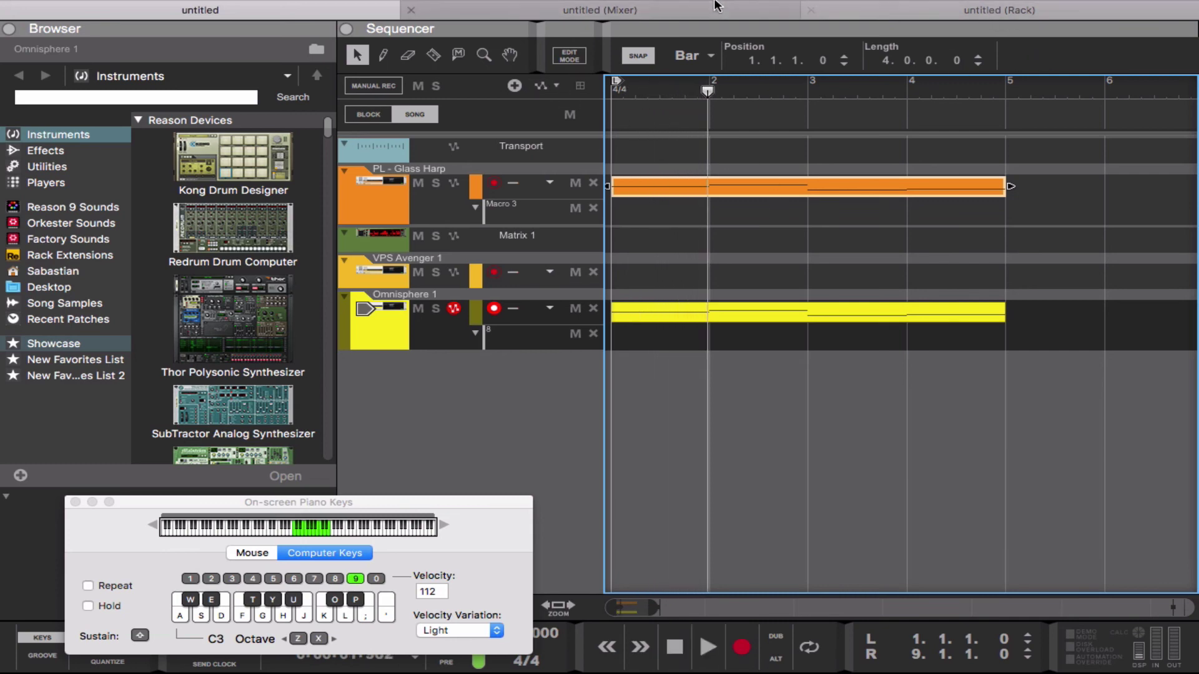
# Step: Lower the VPS Avenger 1 fader in the mixer and set the PL - Glass Harp level to -19.60 dB
pyautogui.click(640, 43)
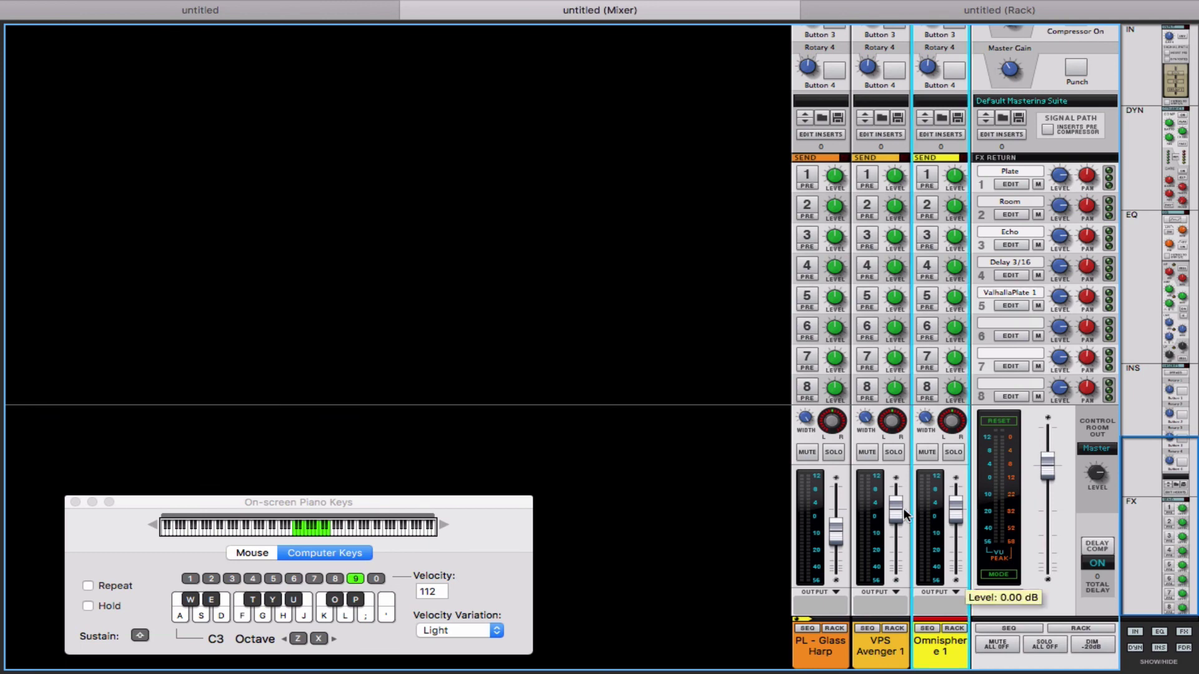
pyautogui.moveTo(904, 508); pyautogui.dragTo(837, 522)
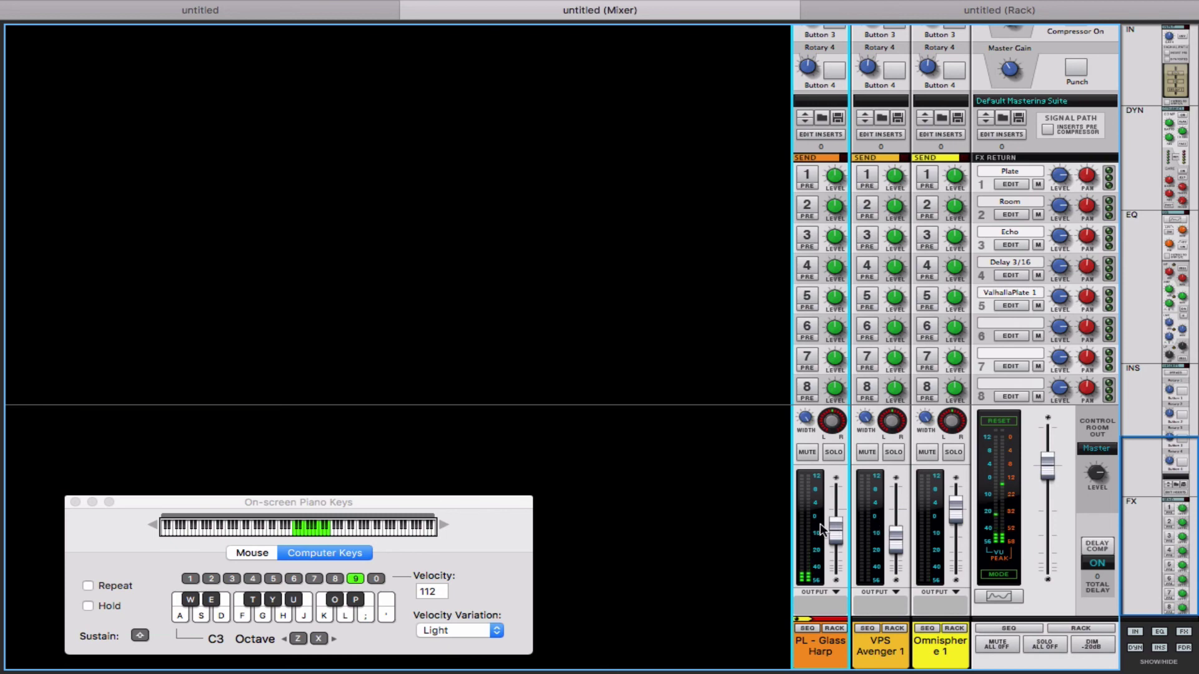
pyautogui.moveTo(835, 528); pyautogui.dragTo(834, 544)
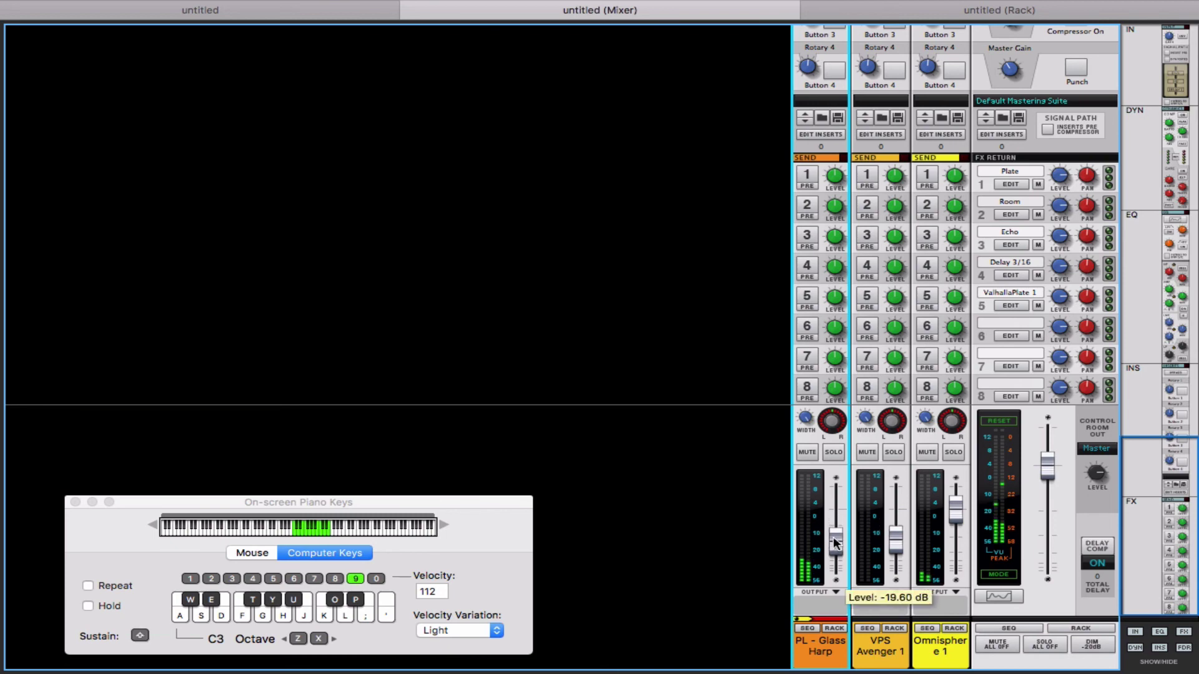
# Step: Add an MClass Maximizer as an insert effect on the Omnisphere 1 mix channel in the rack
pyautogui.moveTo(805, 8)
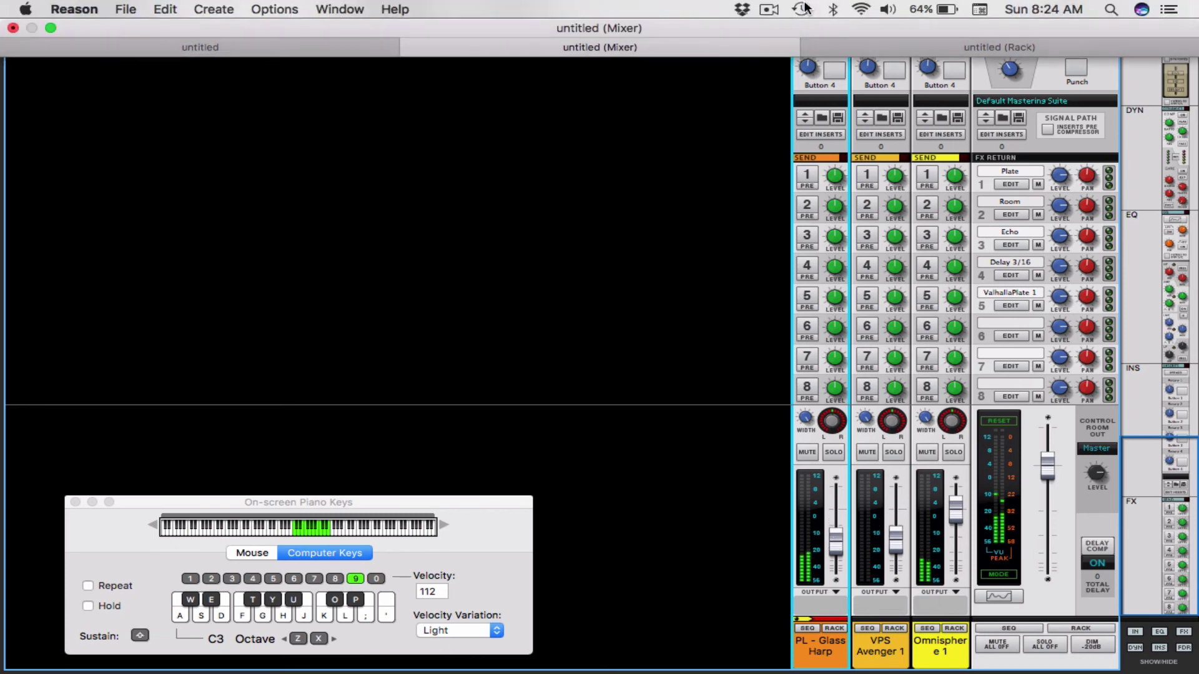
pyautogui.click(888, 45)
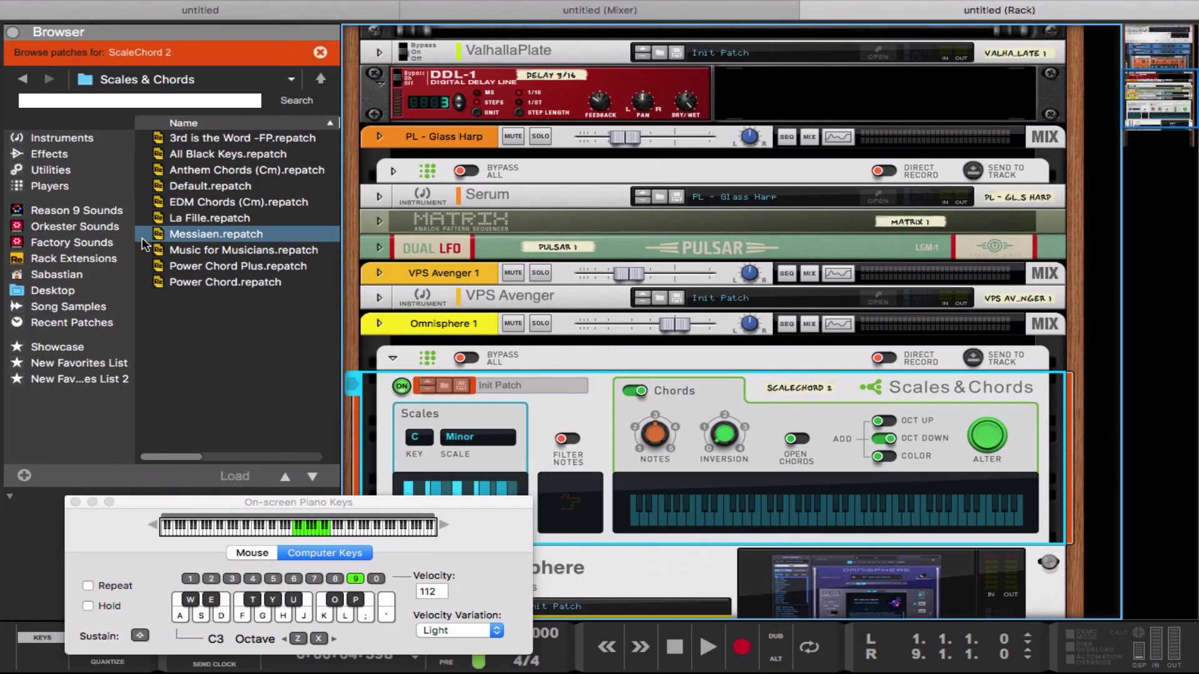
pyautogui.click(80, 150)
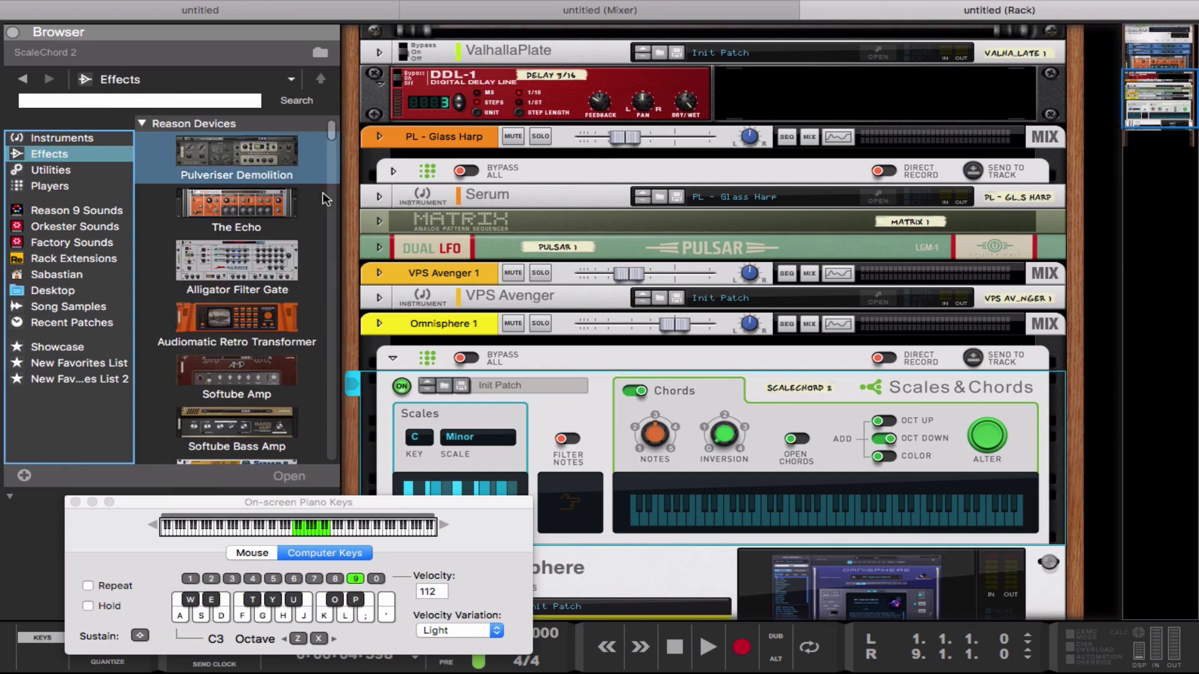
pyautogui.moveTo(333, 131); pyautogui.dragTo(328, 168)
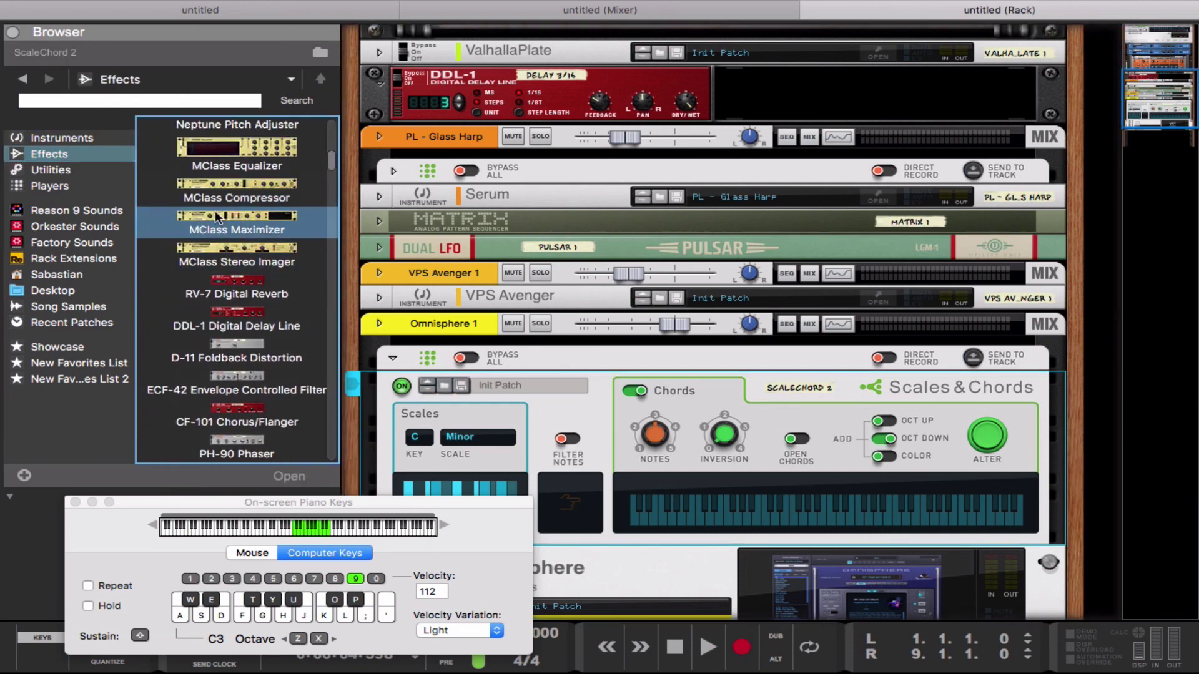
pyautogui.moveTo(212, 217)
pyautogui.mouseDown()
pyautogui.moveTo(680, 547)
pyautogui.moveTo(615, 549)
pyautogui.moveTo(687, 559)
pyautogui.moveTo(624, 502)
pyautogui.moveTo(548, 369)
pyautogui.mouseUp()
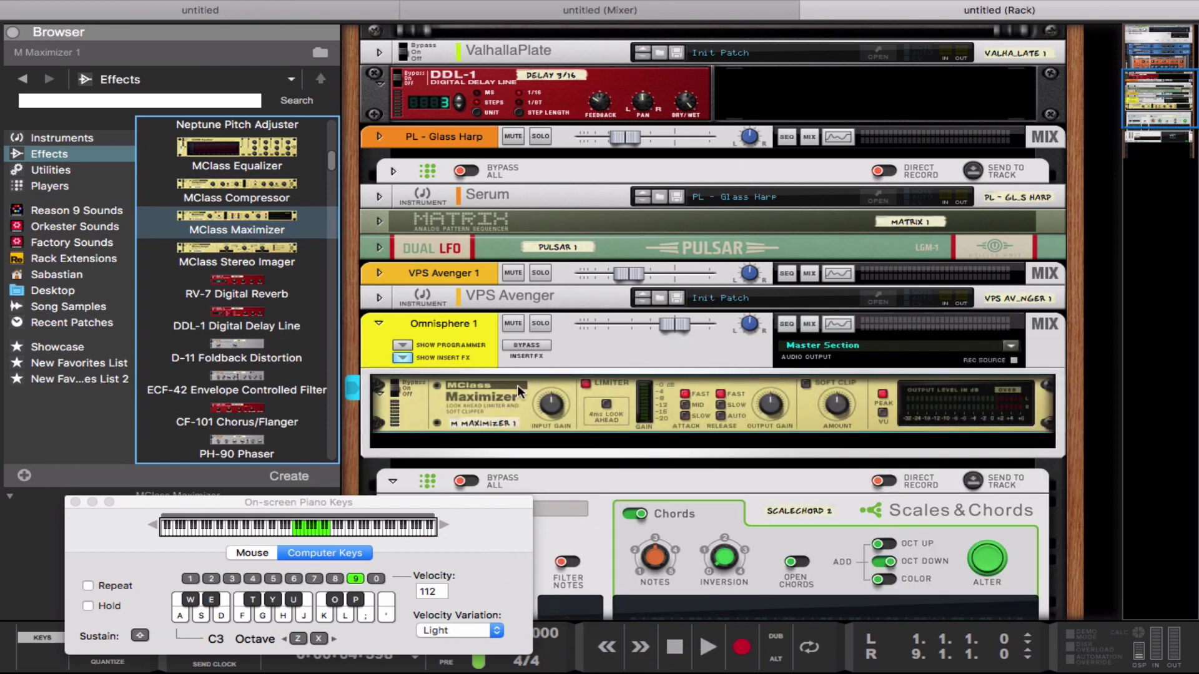
# Step: Raise the Maximizer's output gain to about 5.6 dB, enable and adjust its soft clip, and audition it with chords
pyautogui.click(650, 427)
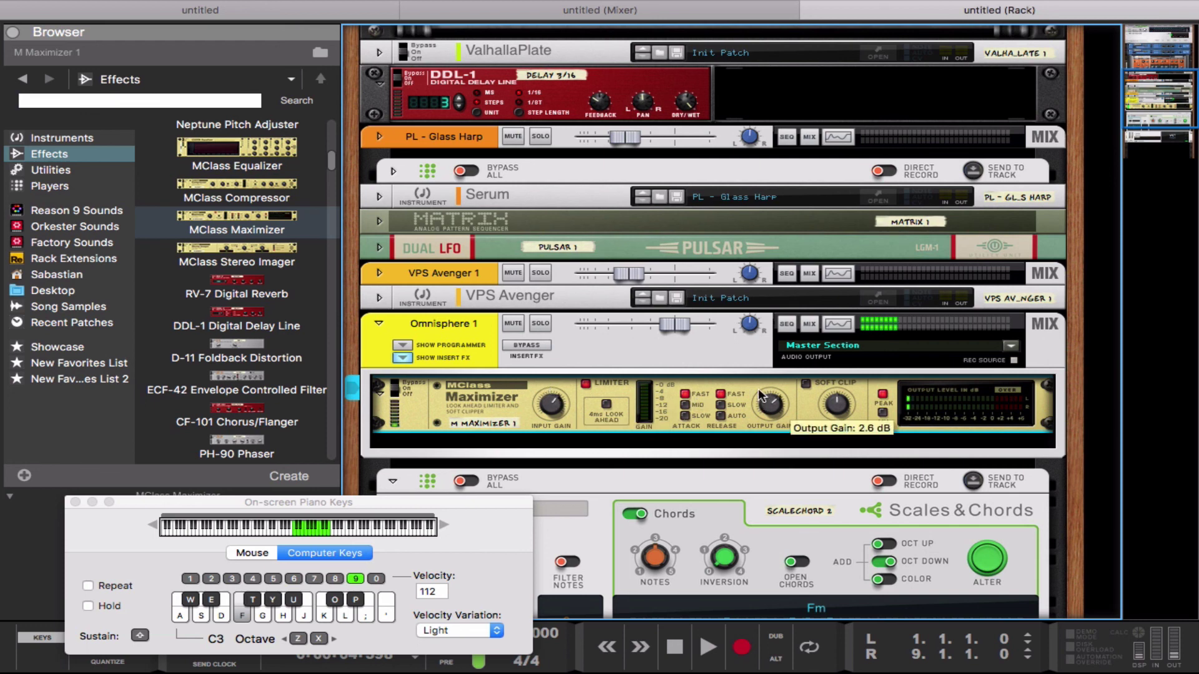
pyautogui.moveTo(758, 388); pyautogui.dragTo(757, 389)
pyautogui.press('s')
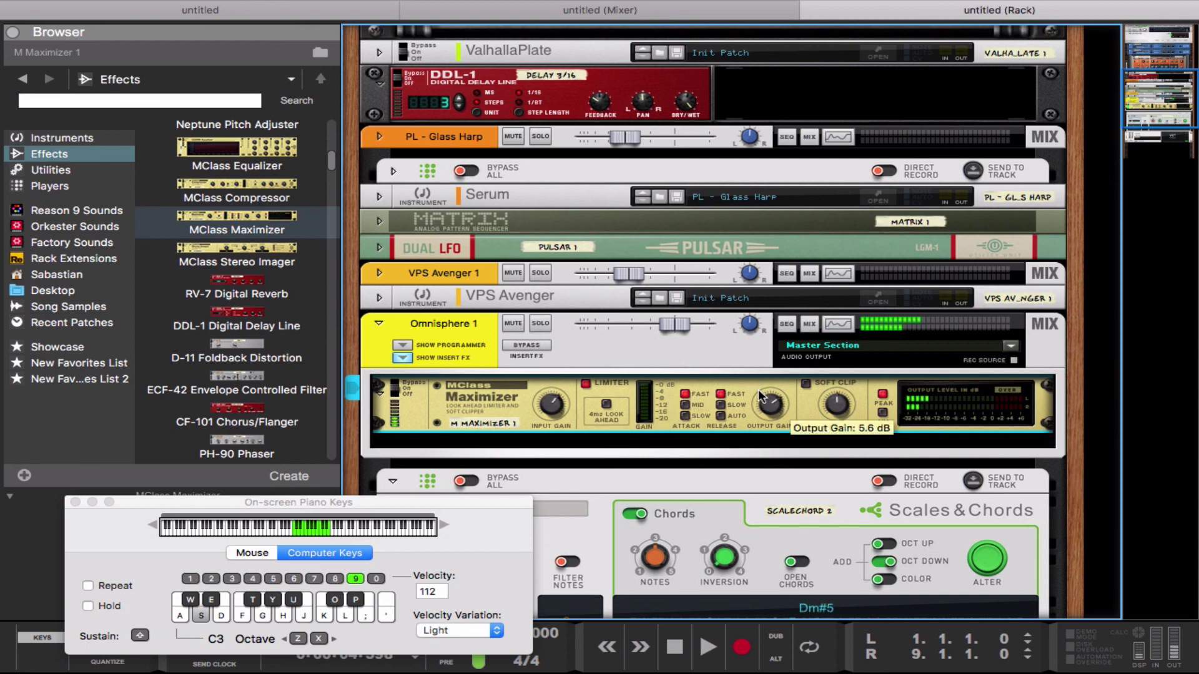
pyautogui.click(806, 382)
pyautogui.moveTo(840, 403); pyautogui.dragTo(841, 400)
pyautogui.press('a')
pyautogui.press('g')
pyautogui.press('d')
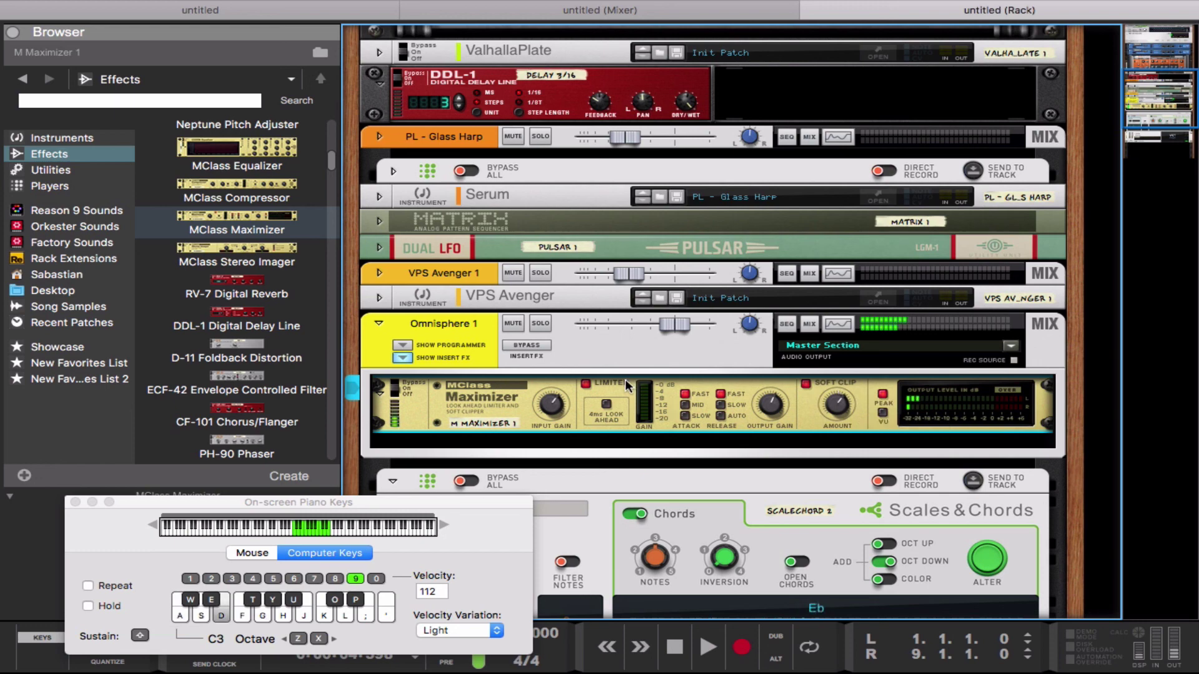
# Step: Collapse the Omnisphere 1 mix channel, its Scales & Chords player and the Omnisphere device
pyautogui.click(379, 322)
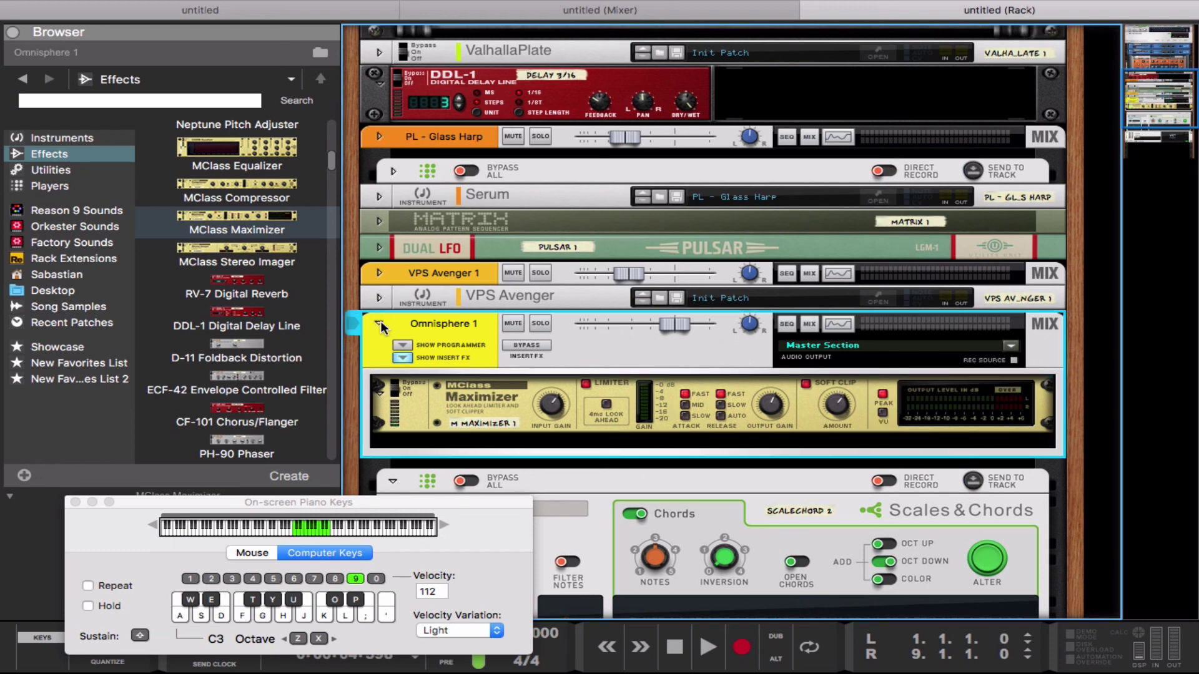
pyautogui.click(378, 322)
pyautogui.click(392, 359)
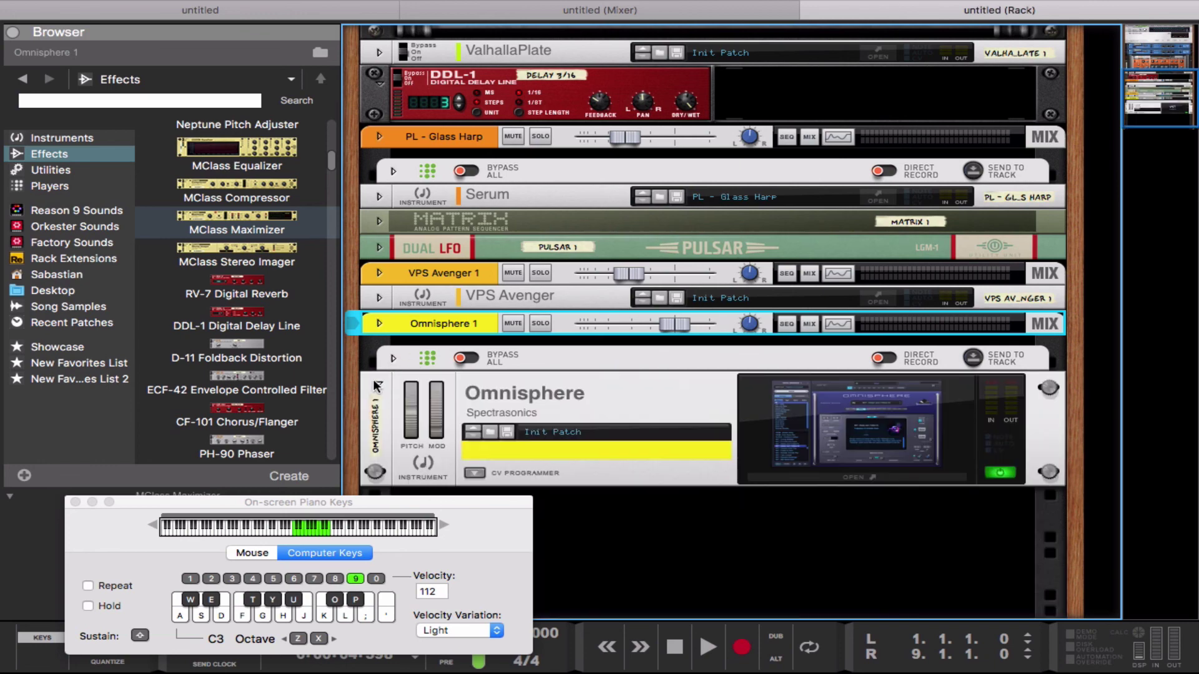
pyautogui.click(377, 386)
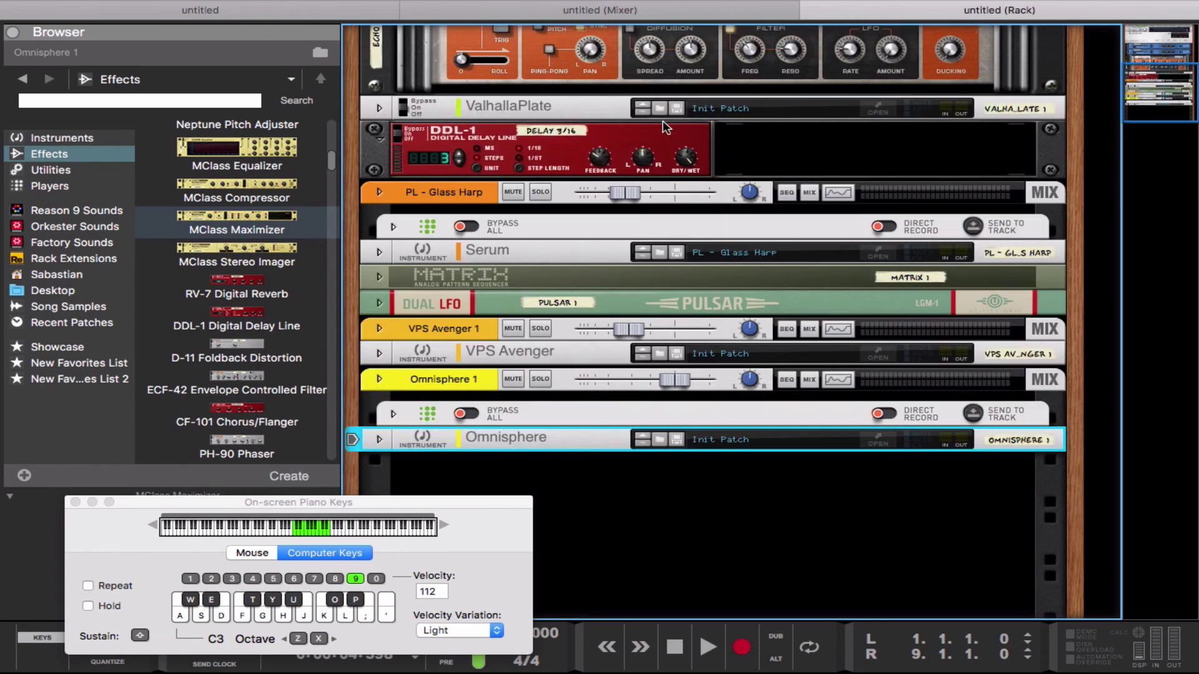
# Step: Expand the Omnisphere 1 mix channel and show the available instruments in the browser
pyautogui.click(378, 380)
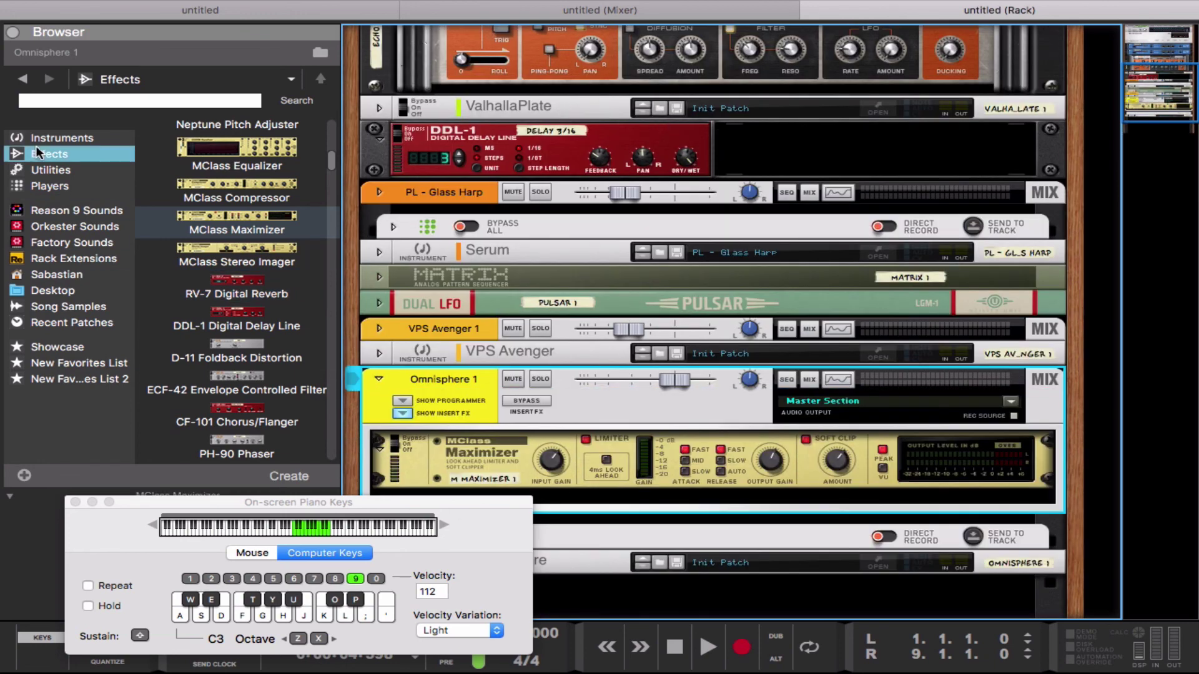
pyautogui.click(77, 137)
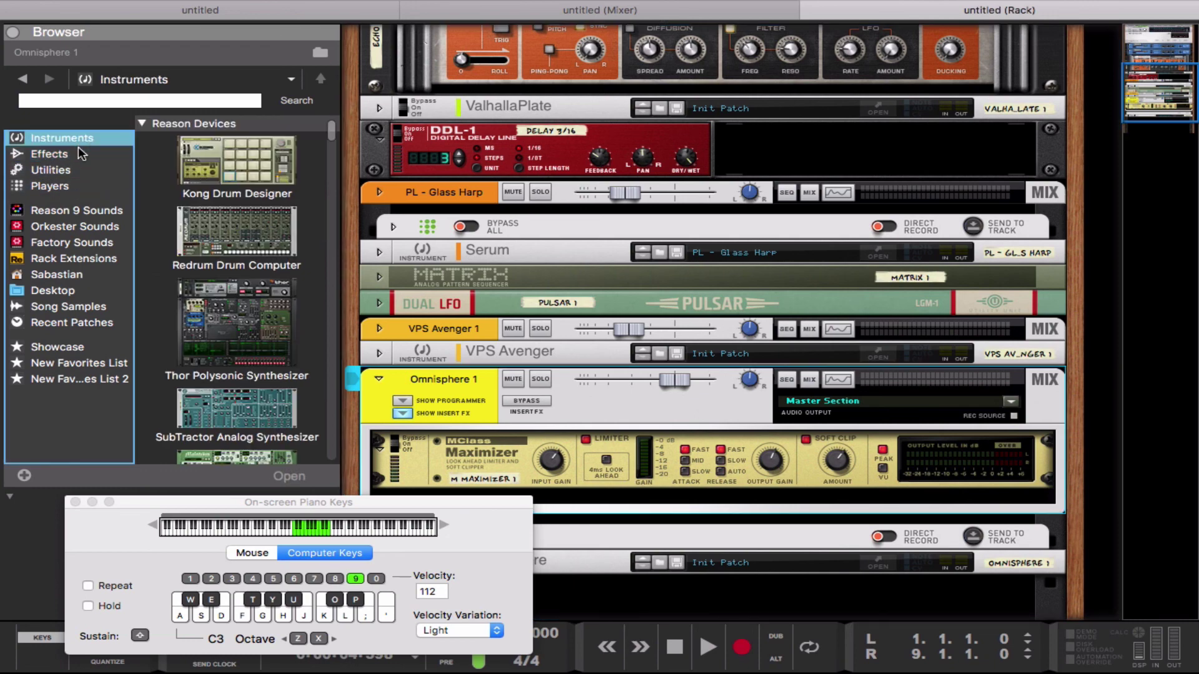
# Step: Try adding an Alligator Filter Gate above the Maximizer in the Omnisphere 1 insert effects, and undo it
pyautogui.click(76, 154)
pyautogui.moveTo(237, 266); pyautogui.dragTo(558, 462)
pyautogui.click(166, 9)
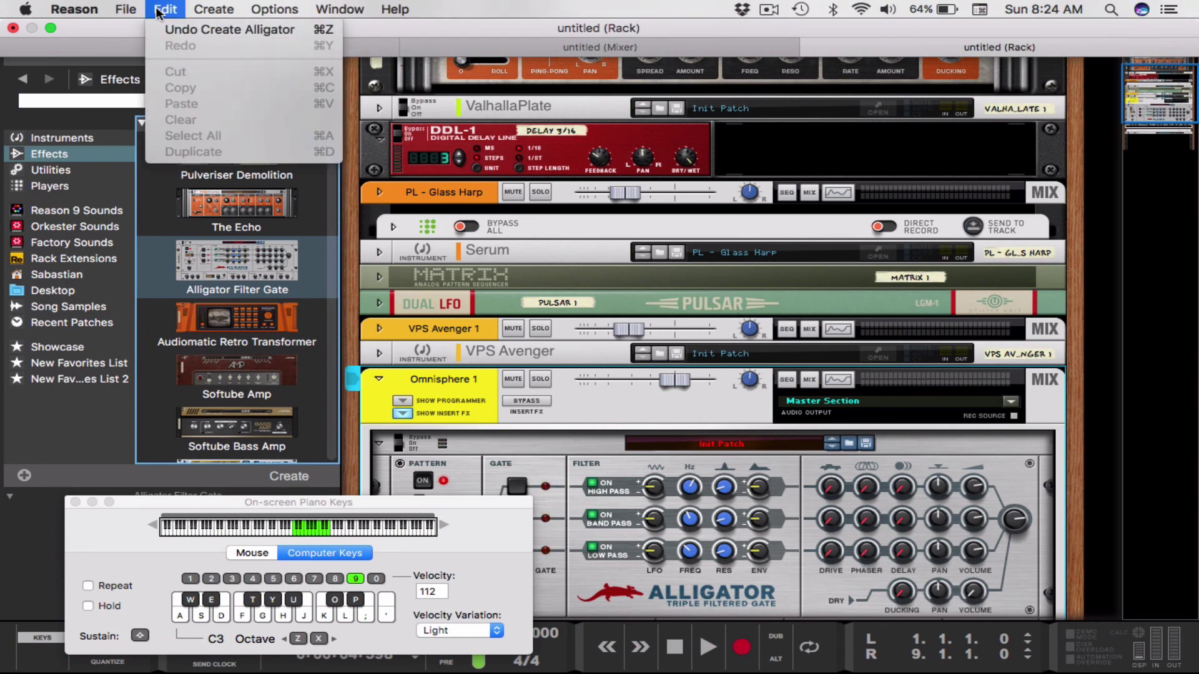
pyautogui.click(200, 25)
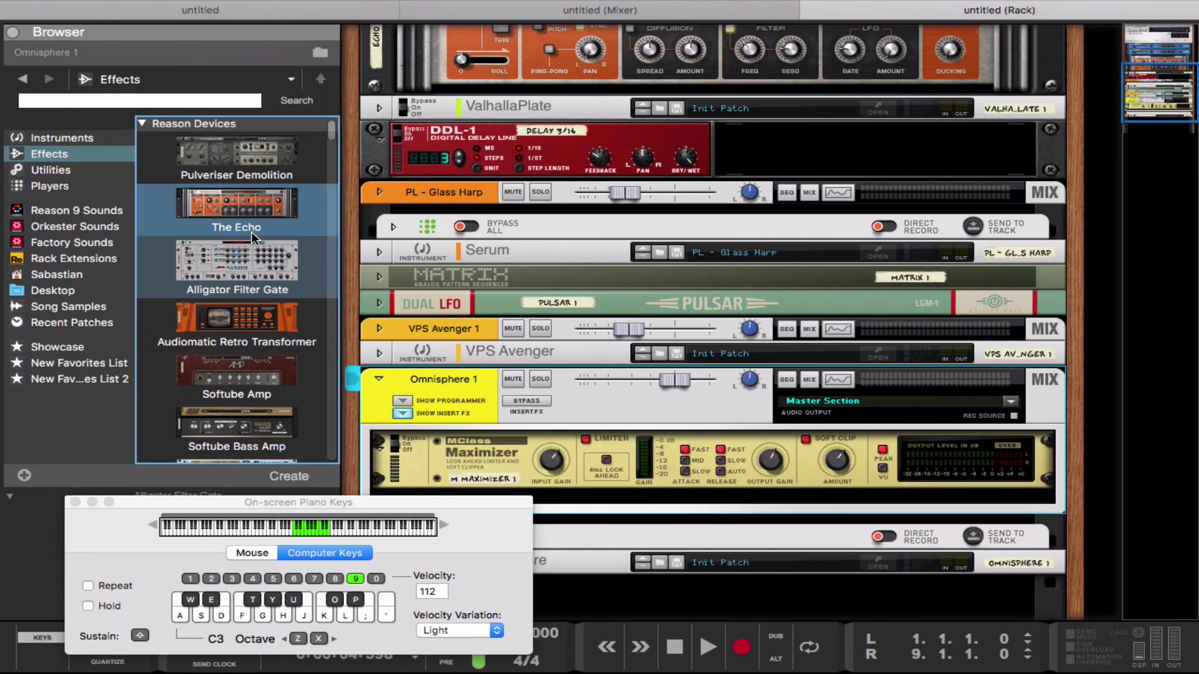
# Step: Add an Alligator Filter Gate below the Maximizer in the Omnisphere 1 insert effects and load its Lowpass Sweep patch
pyautogui.moveTo(247, 260); pyautogui.dragTo(543, 500)
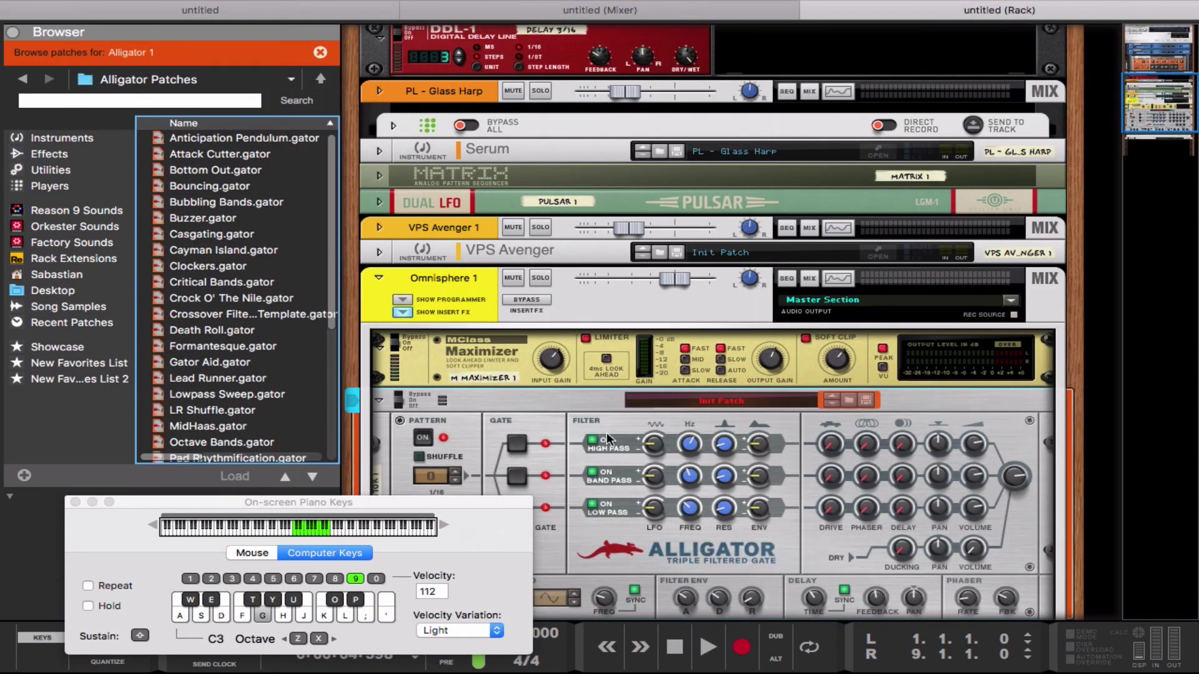
pyautogui.click(261, 411)
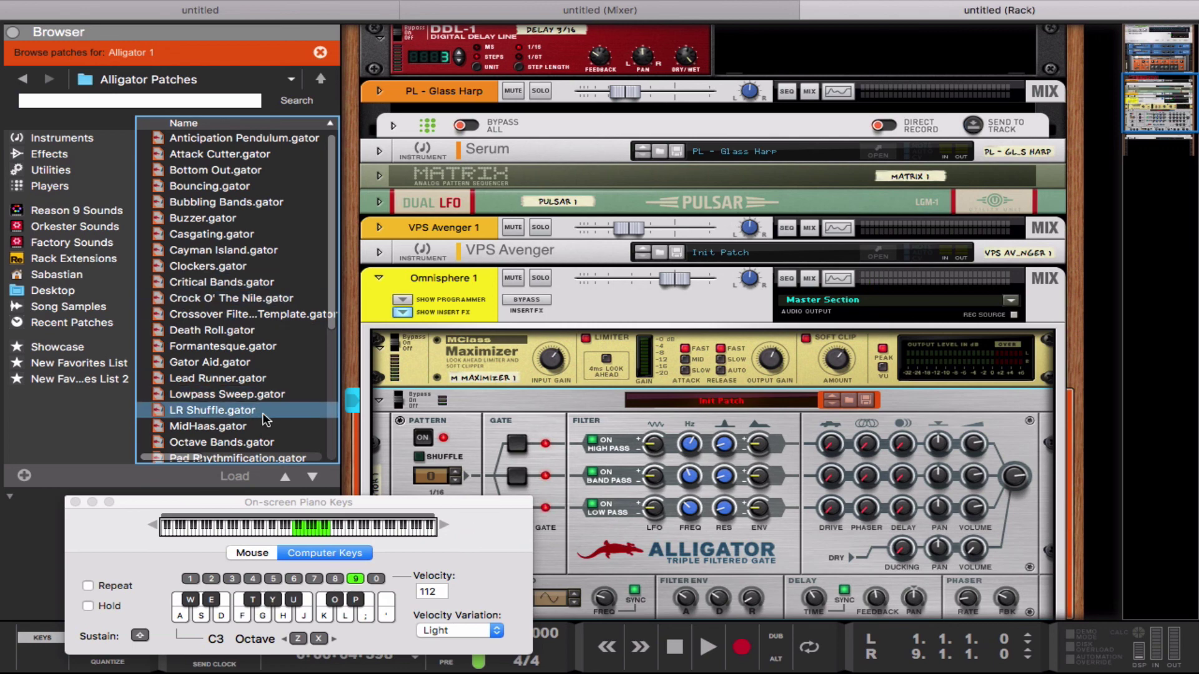
pyautogui.click(249, 429)
pyautogui.click(222, 391)
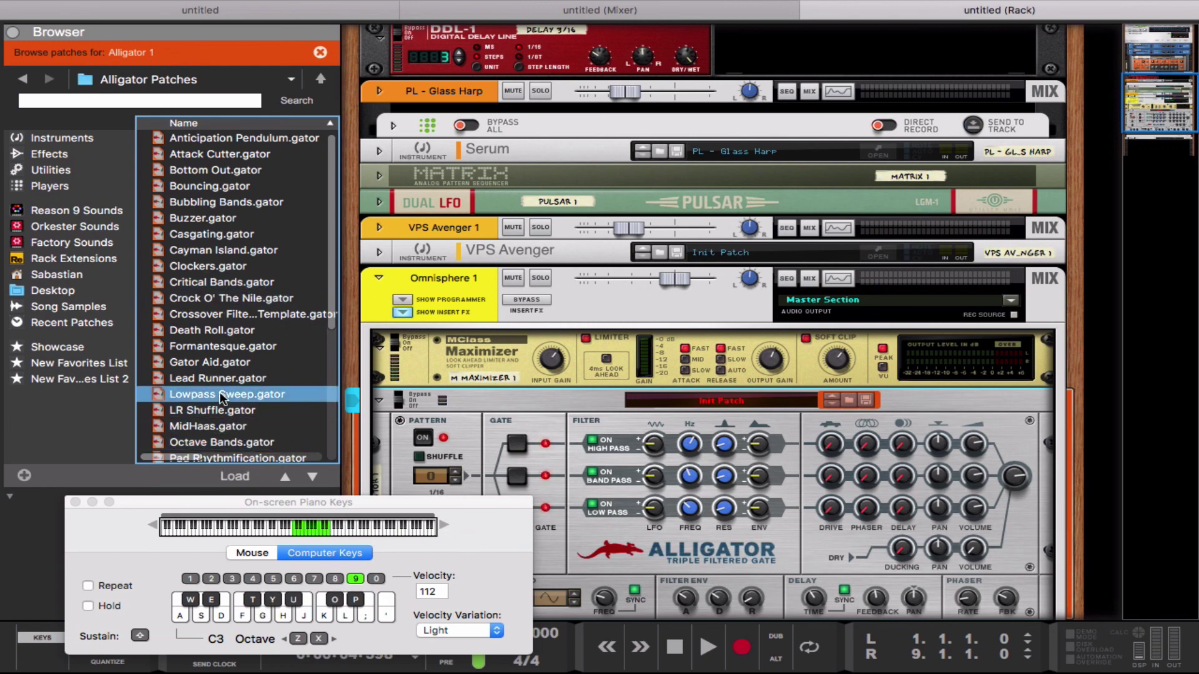
pyautogui.moveTo(223, 391); pyautogui.dragTo(533, 472)
pyautogui.press('g')
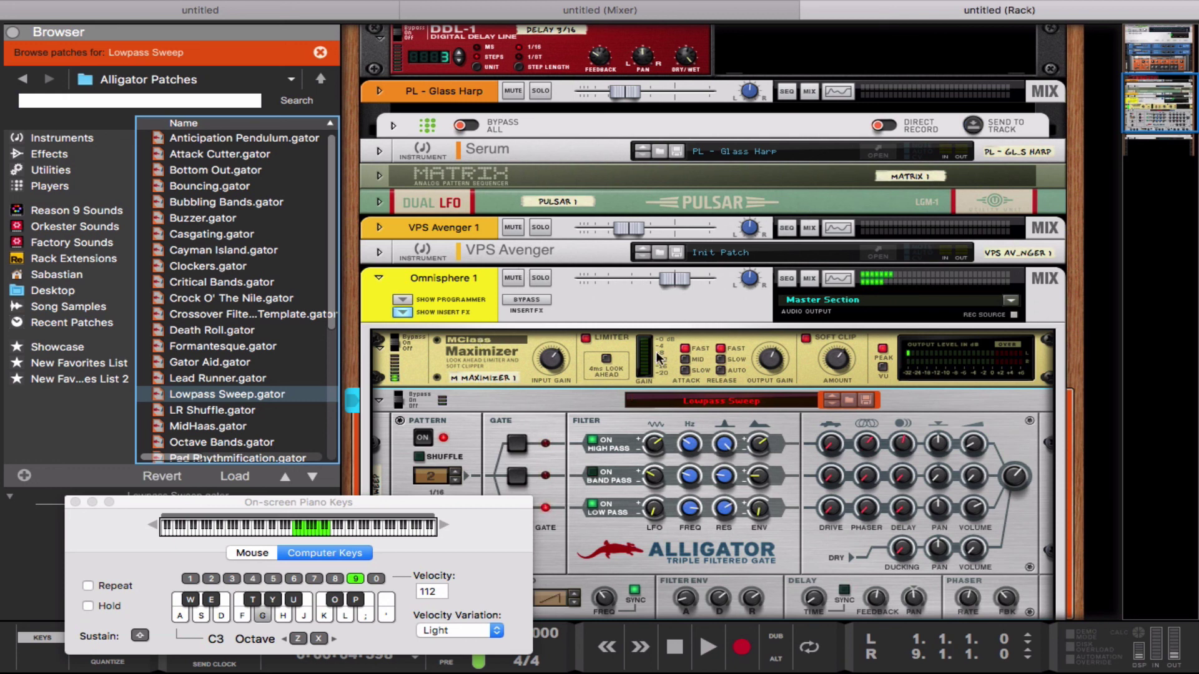
# Step: Set the Alligator's master volume to about 86%, audition it, and slightly lower the Omnisphere 1 channel level
pyautogui.click(1014, 477)
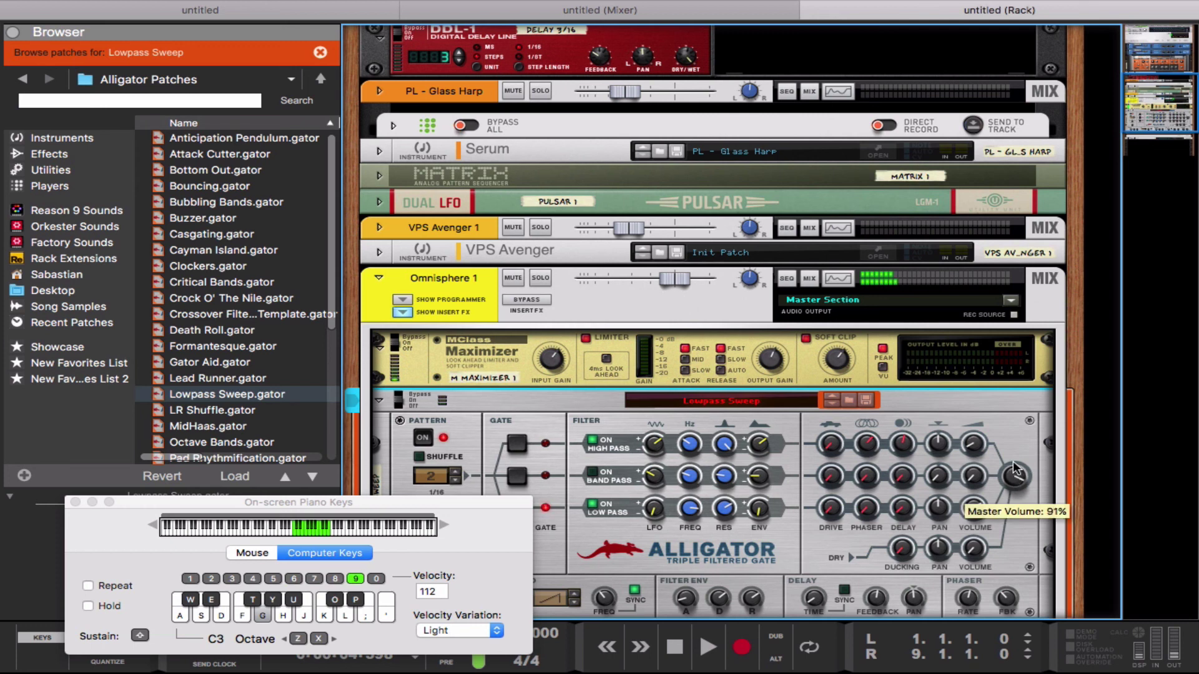
pyautogui.moveTo(1014, 478); pyautogui.dragTo(1006, 475)
pyautogui.press('d')
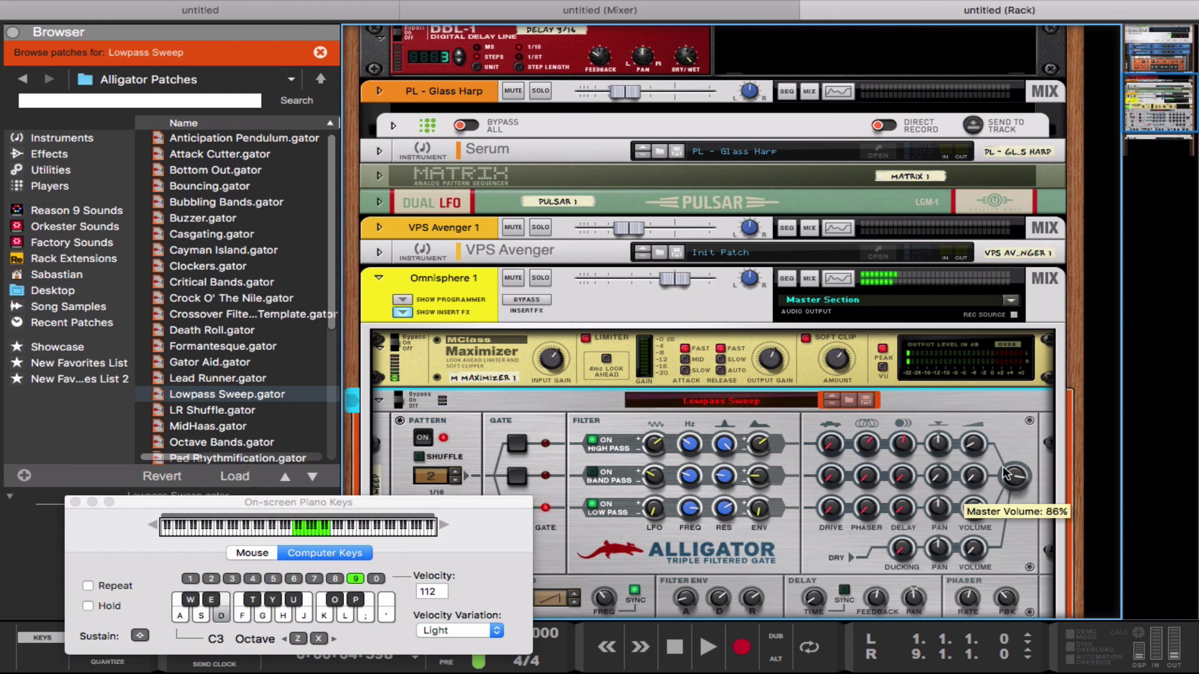
pyautogui.moveTo(681, 278)
pyautogui.mouseDown()
pyautogui.moveTo(691, 279)
pyautogui.moveTo(680, 280)
pyautogui.mouseUp()
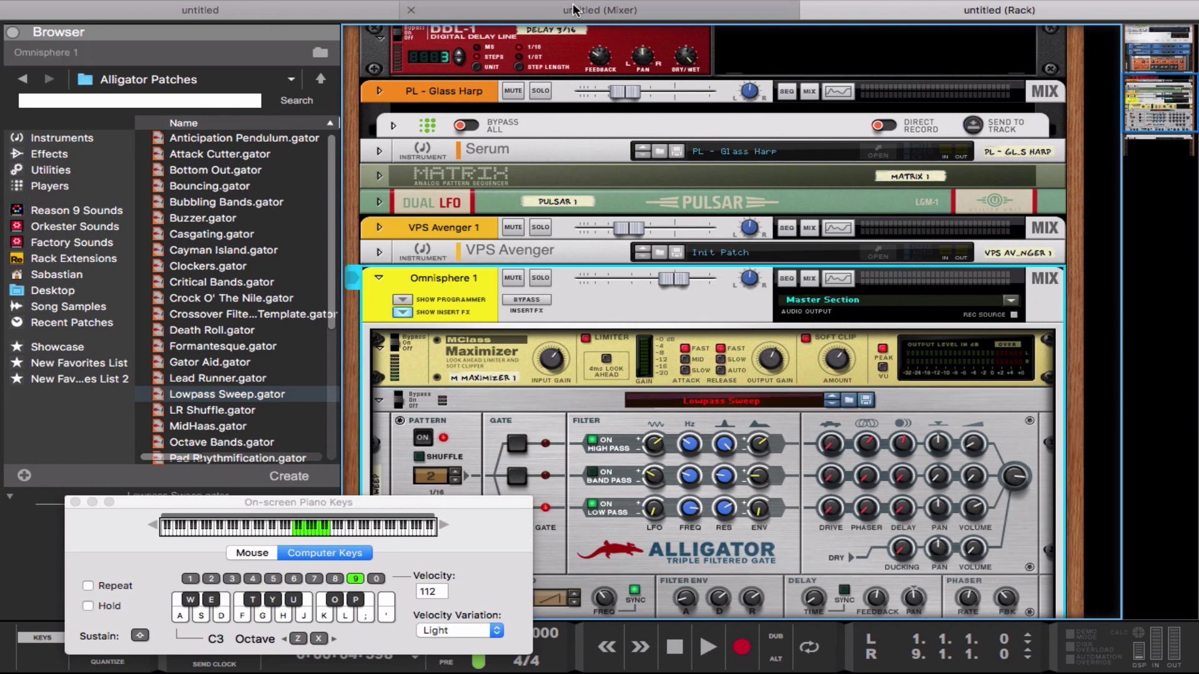
pyautogui.click(575, 10)
pyautogui.click(233, 13)
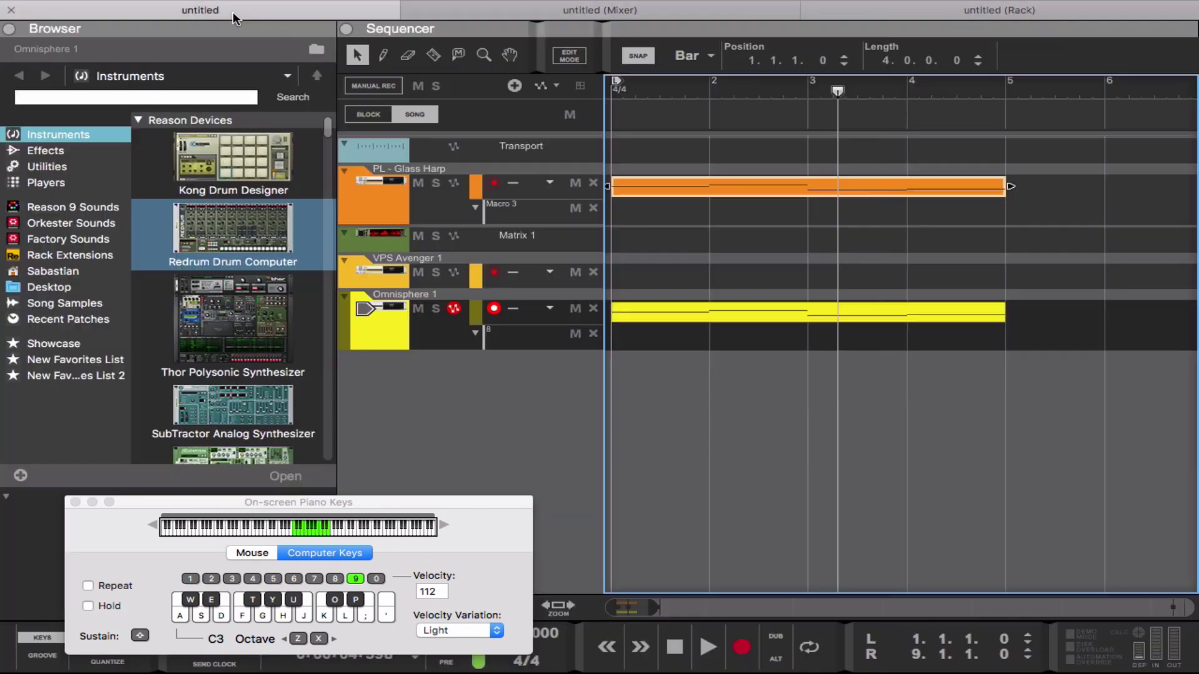
pyautogui.click(936, 10)
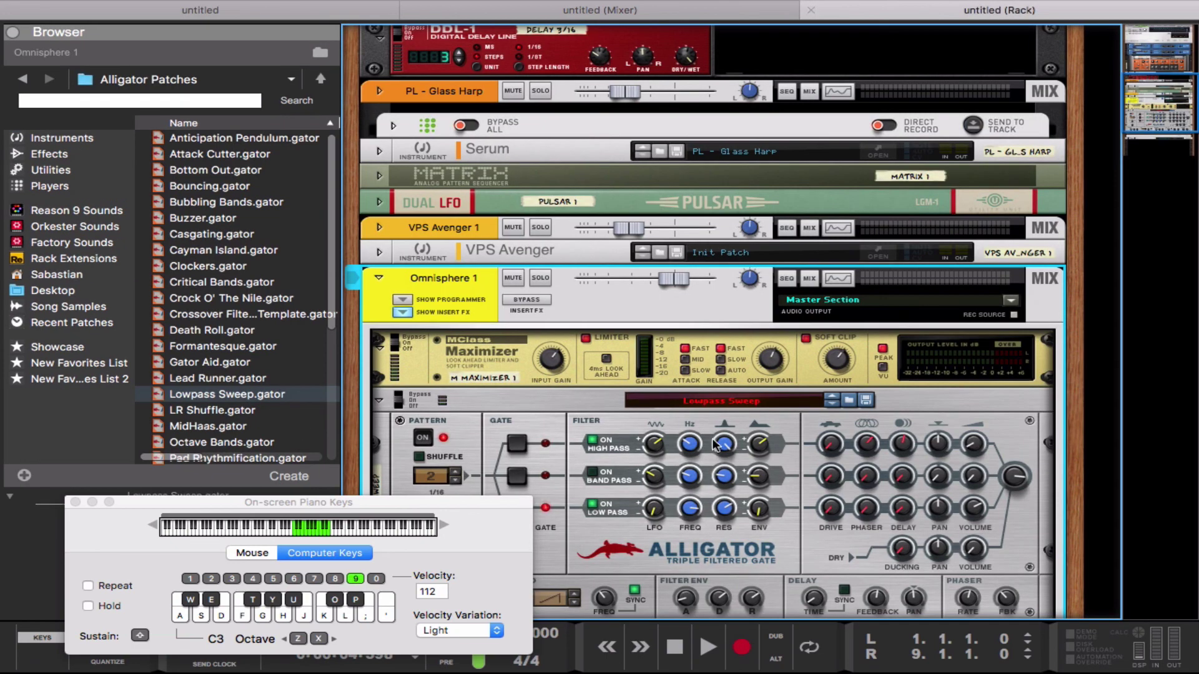
# Step: Collapse the Omnisphere 1 mix channel, and expand the Omnisphere device to open its plugin interface
pyautogui.click(377, 279)
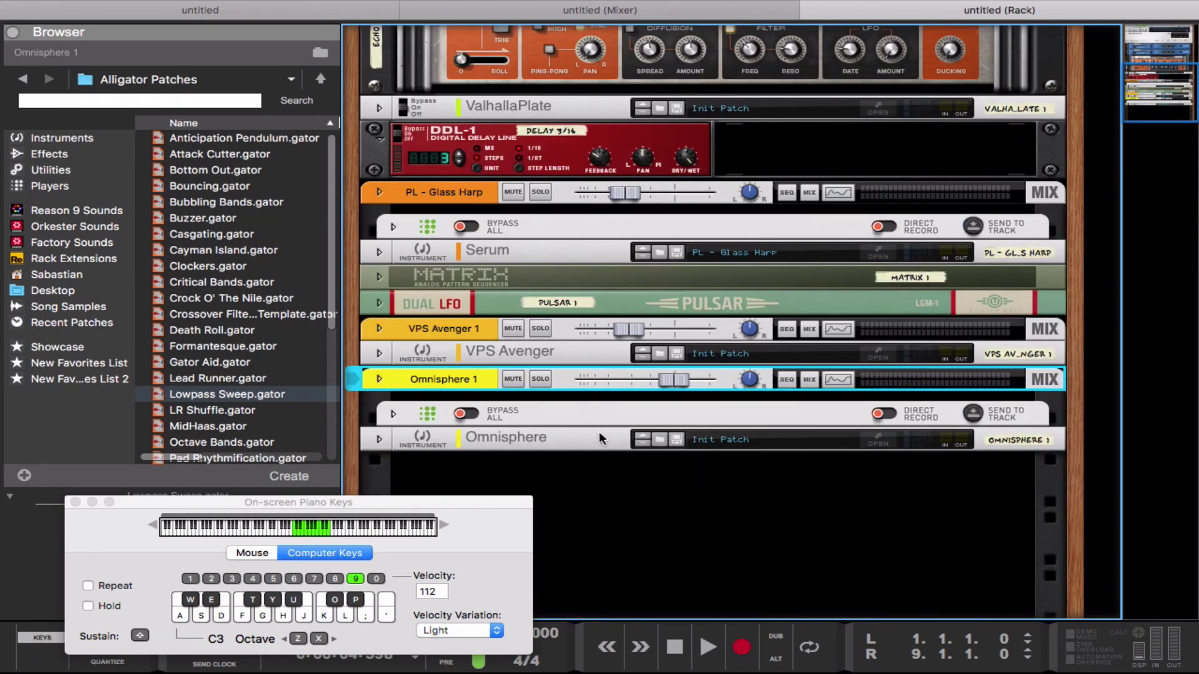
pyautogui.click(379, 439)
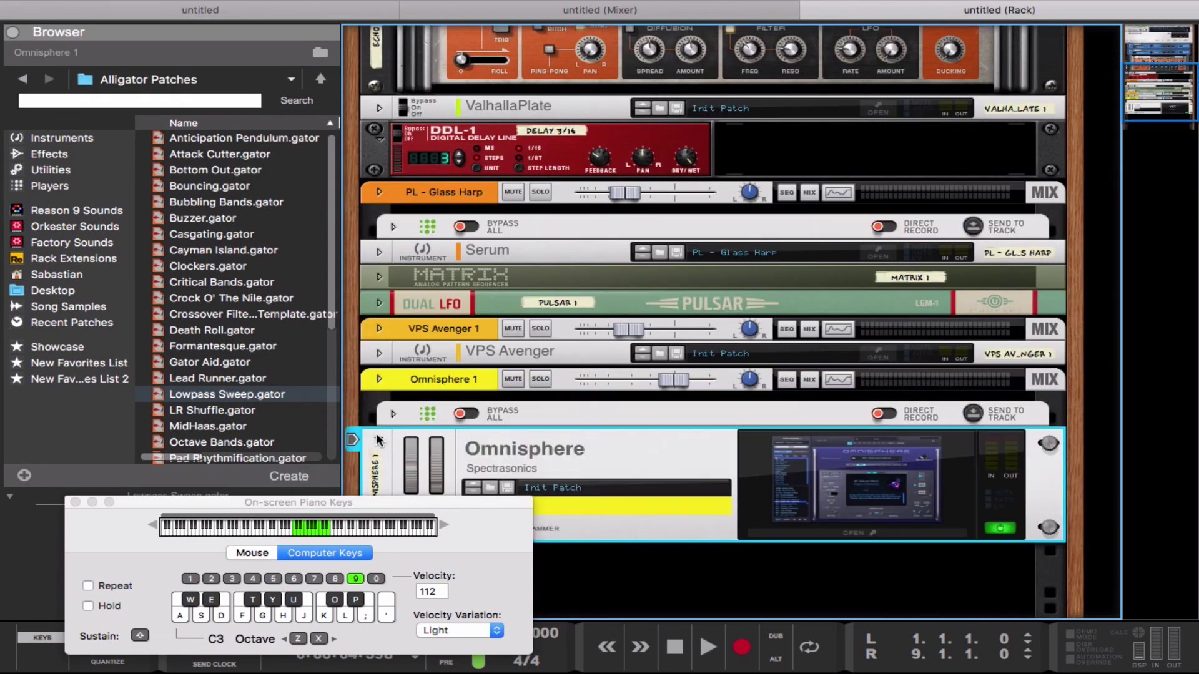
pyautogui.click(855, 532)
# Step: Show layer A in Omnisphere, adjust its filter cutoff, and close the plugin window
pyautogui.click(717, 261)
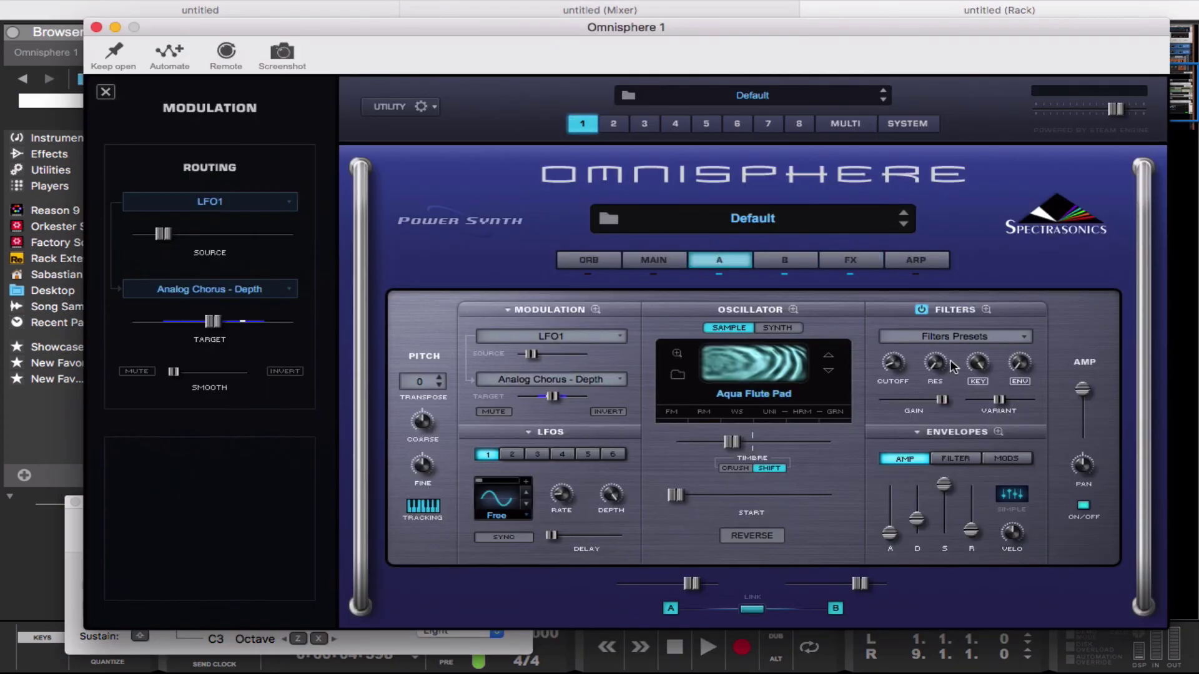
pyautogui.moveTo(894, 366); pyautogui.dragTo(886, 337)
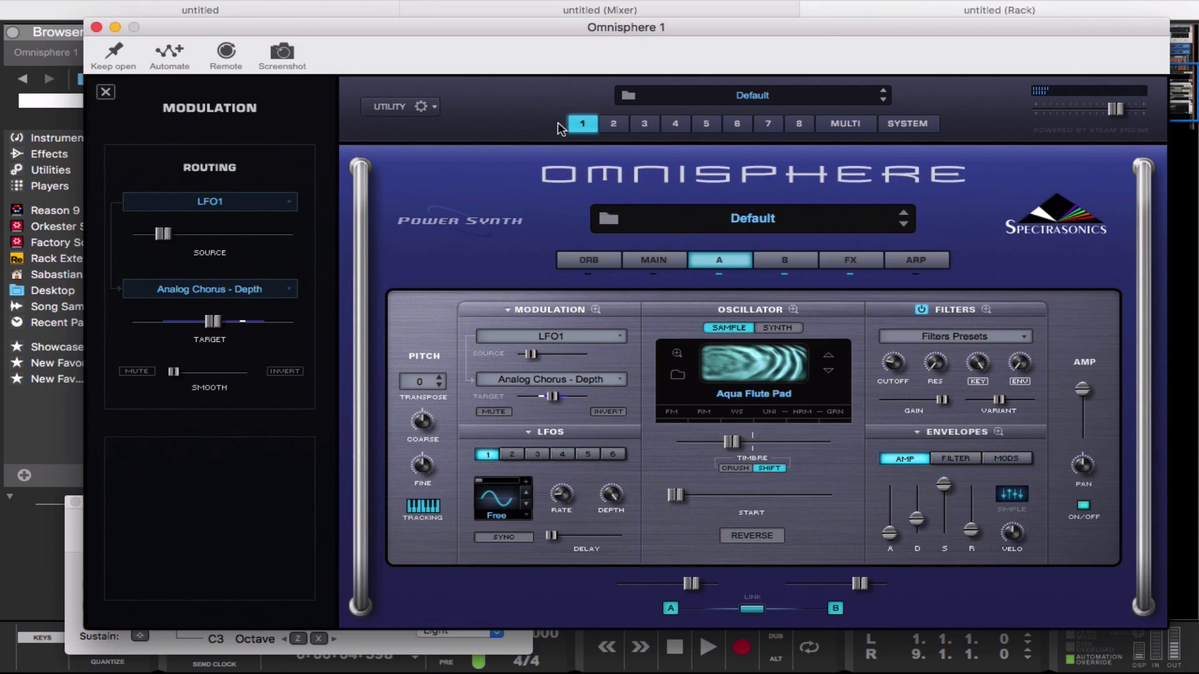
pyautogui.click(97, 27)
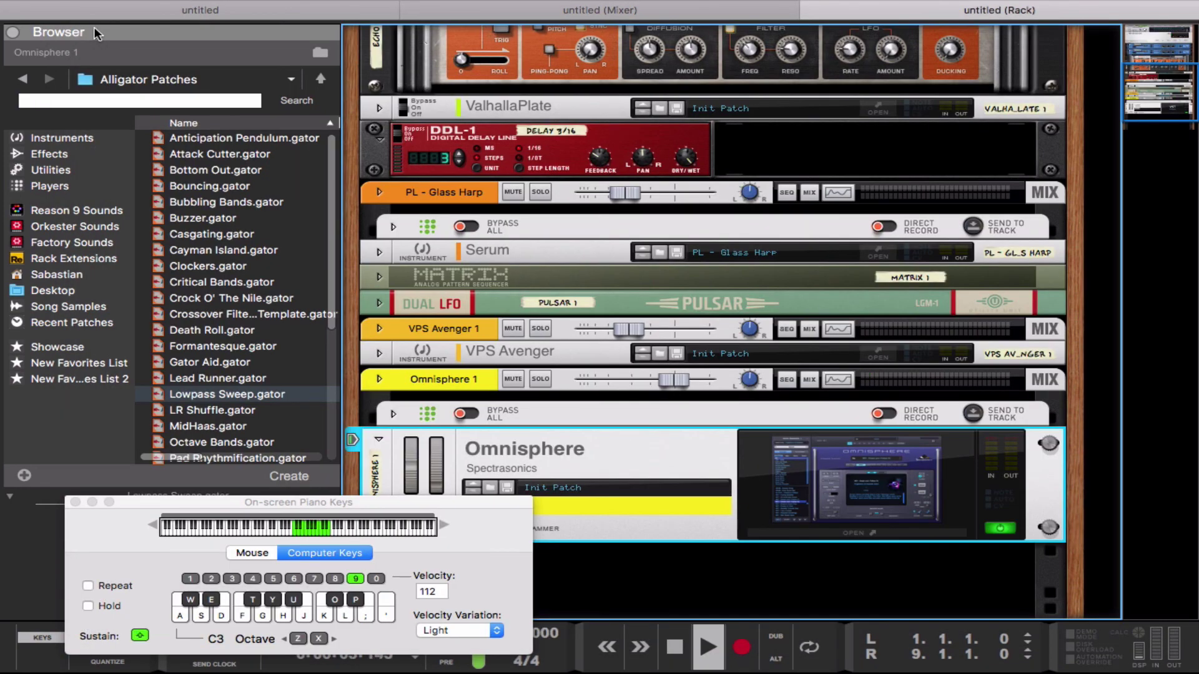
# Step: Flip the rack to its back and to the front again, and return to the sequencer
pyautogui.press('Tab')
pyautogui.press('Tab')
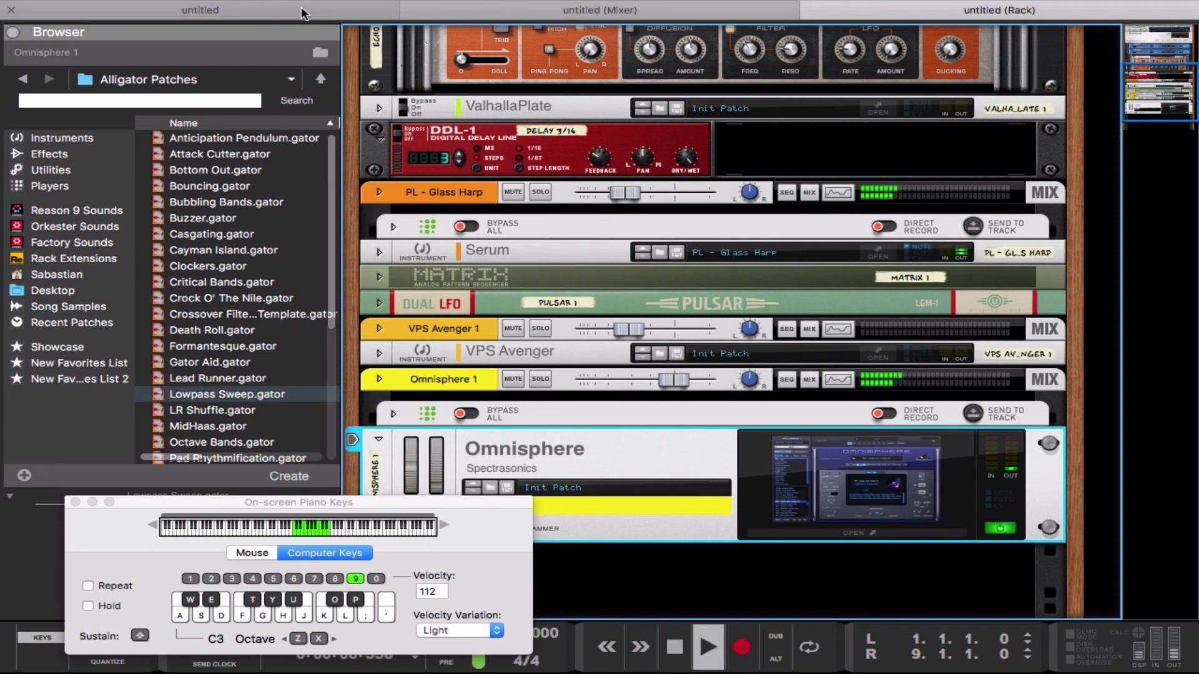
pyautogui.click(302, 13)
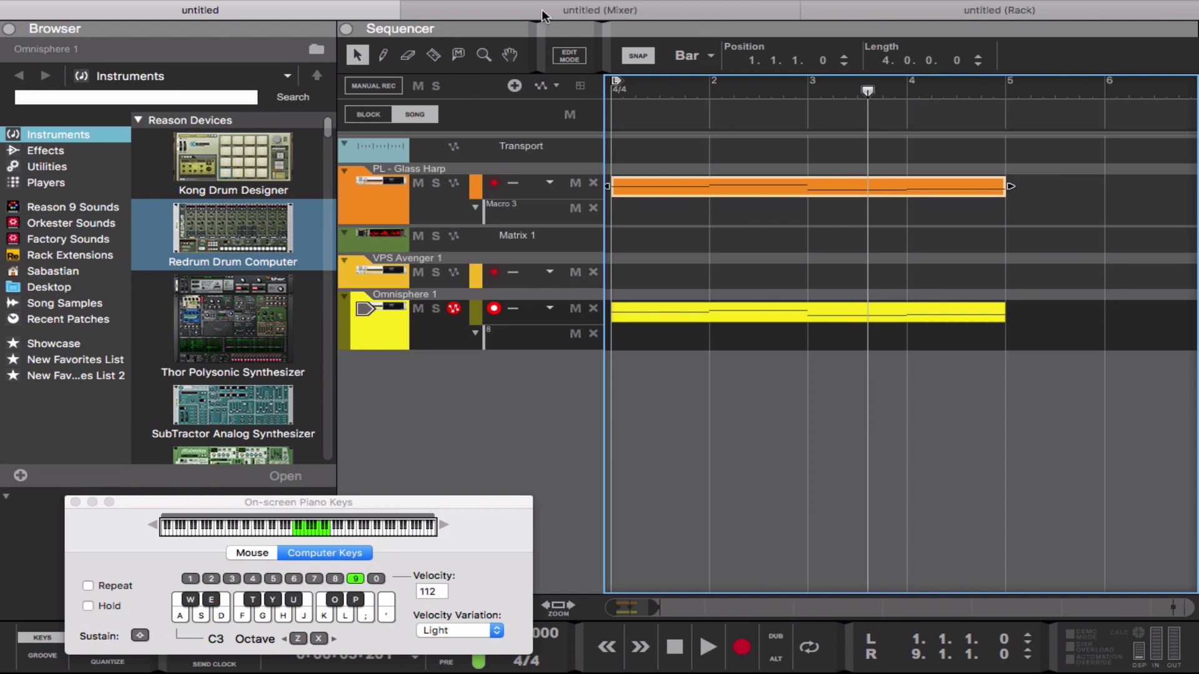
pyautogui.moveTo(723, 4)
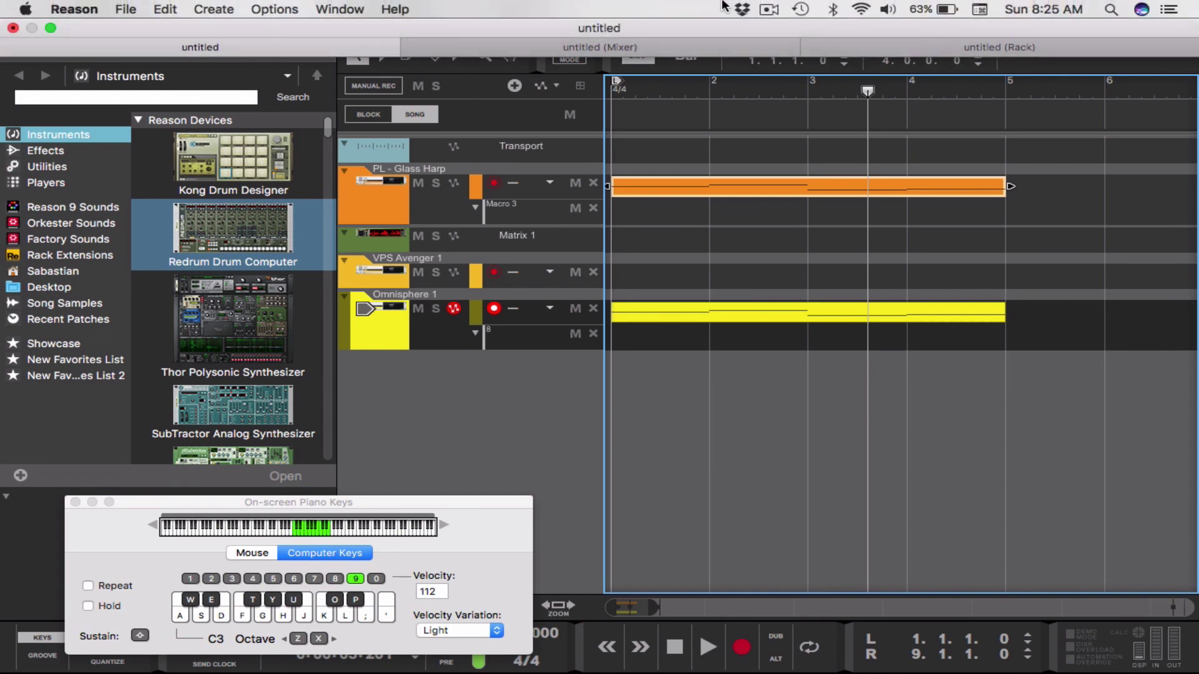